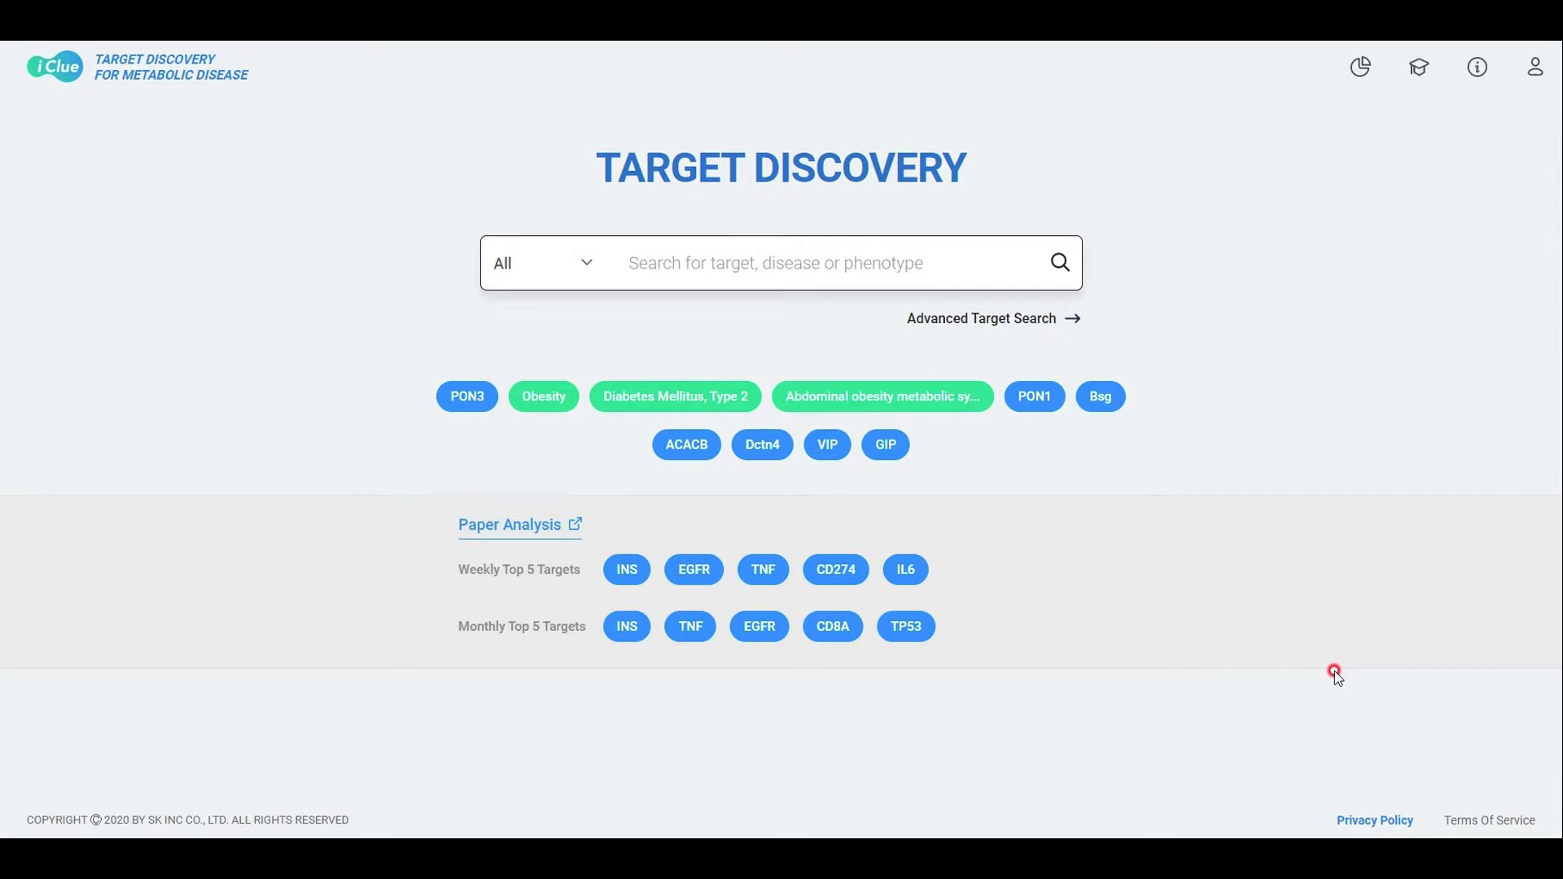
- Search for Obesity across all categories using its suggested keyword
left_click(562, 396)
left_click(1061, 262)
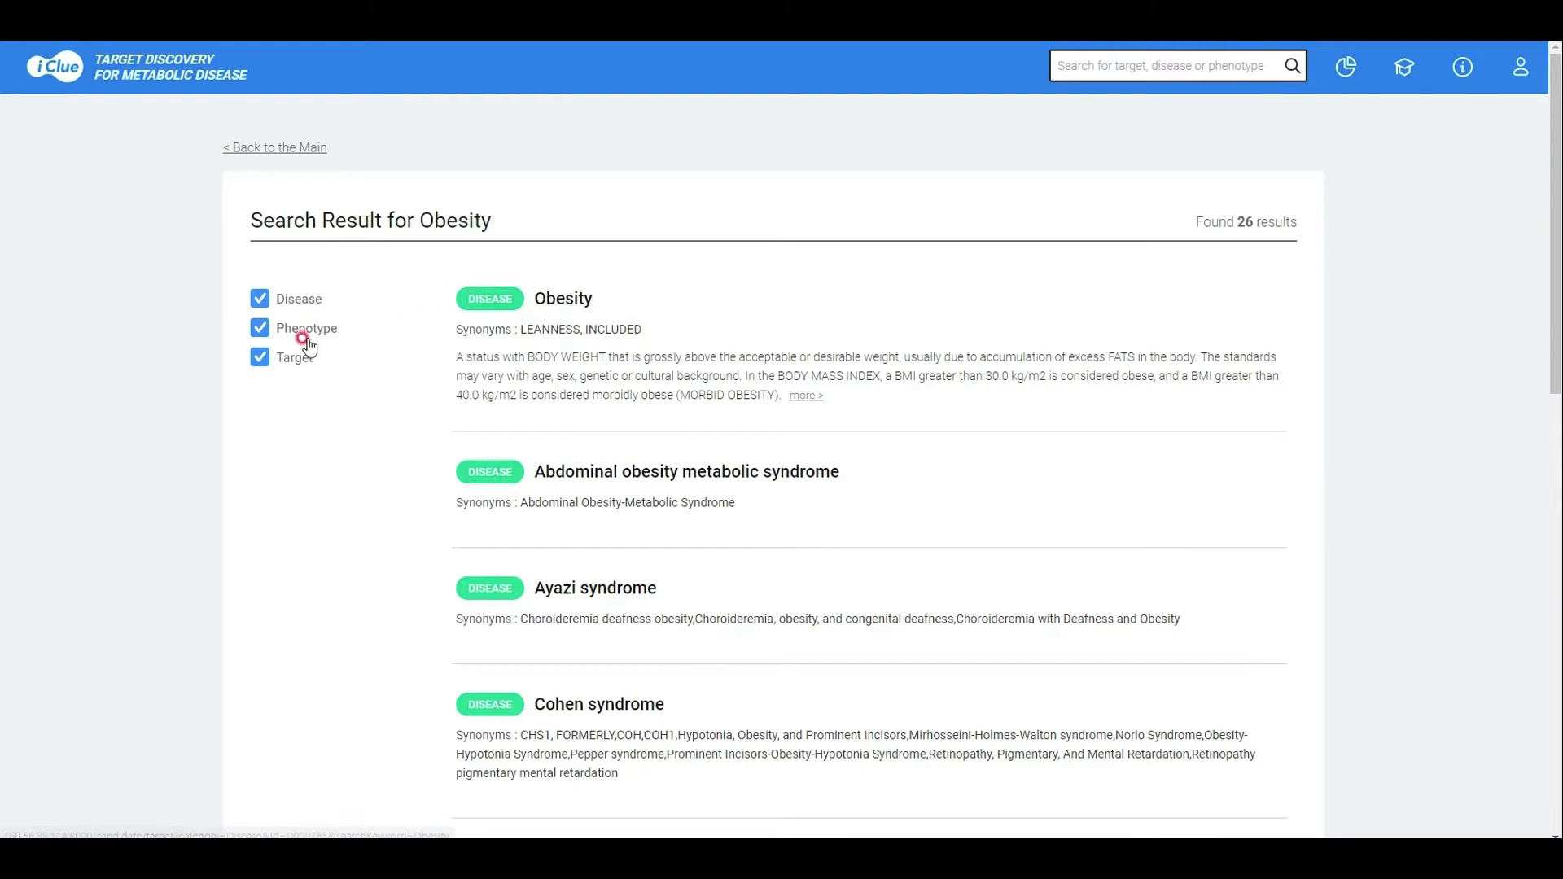
- Limit the Obesity search results to phenotypes, and restore the disease and target results
left_click(260, 300)
left_click(258, 358)
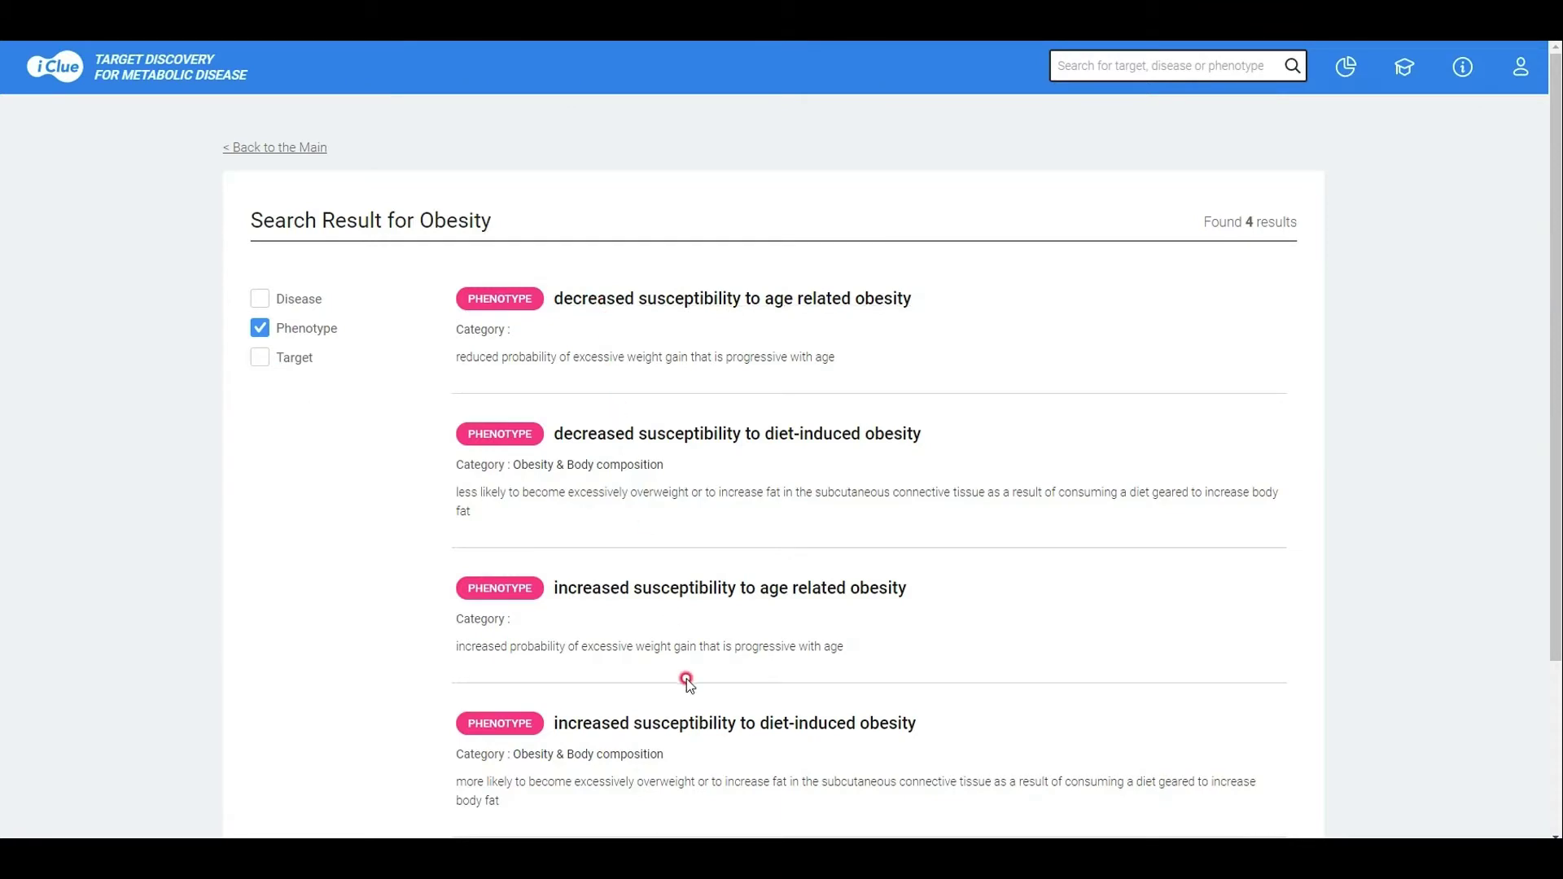
left_click(251, 357)
left_click(254, 299)
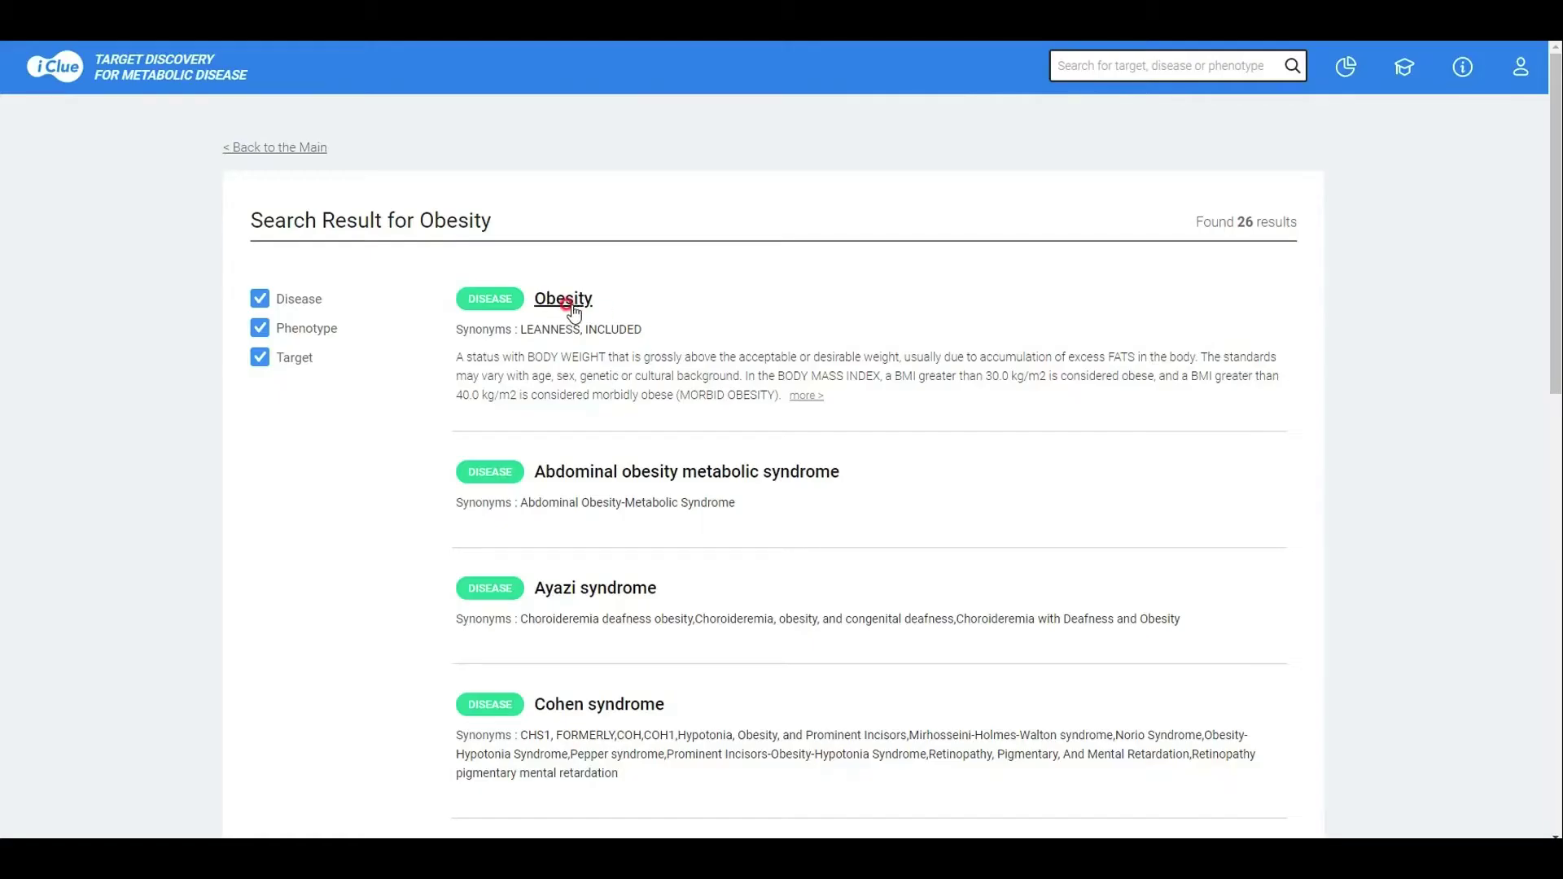
- Open the full MeSH description of Obesity and look through its subheadings, related terms and category hierarchy
left_click(805, 398)
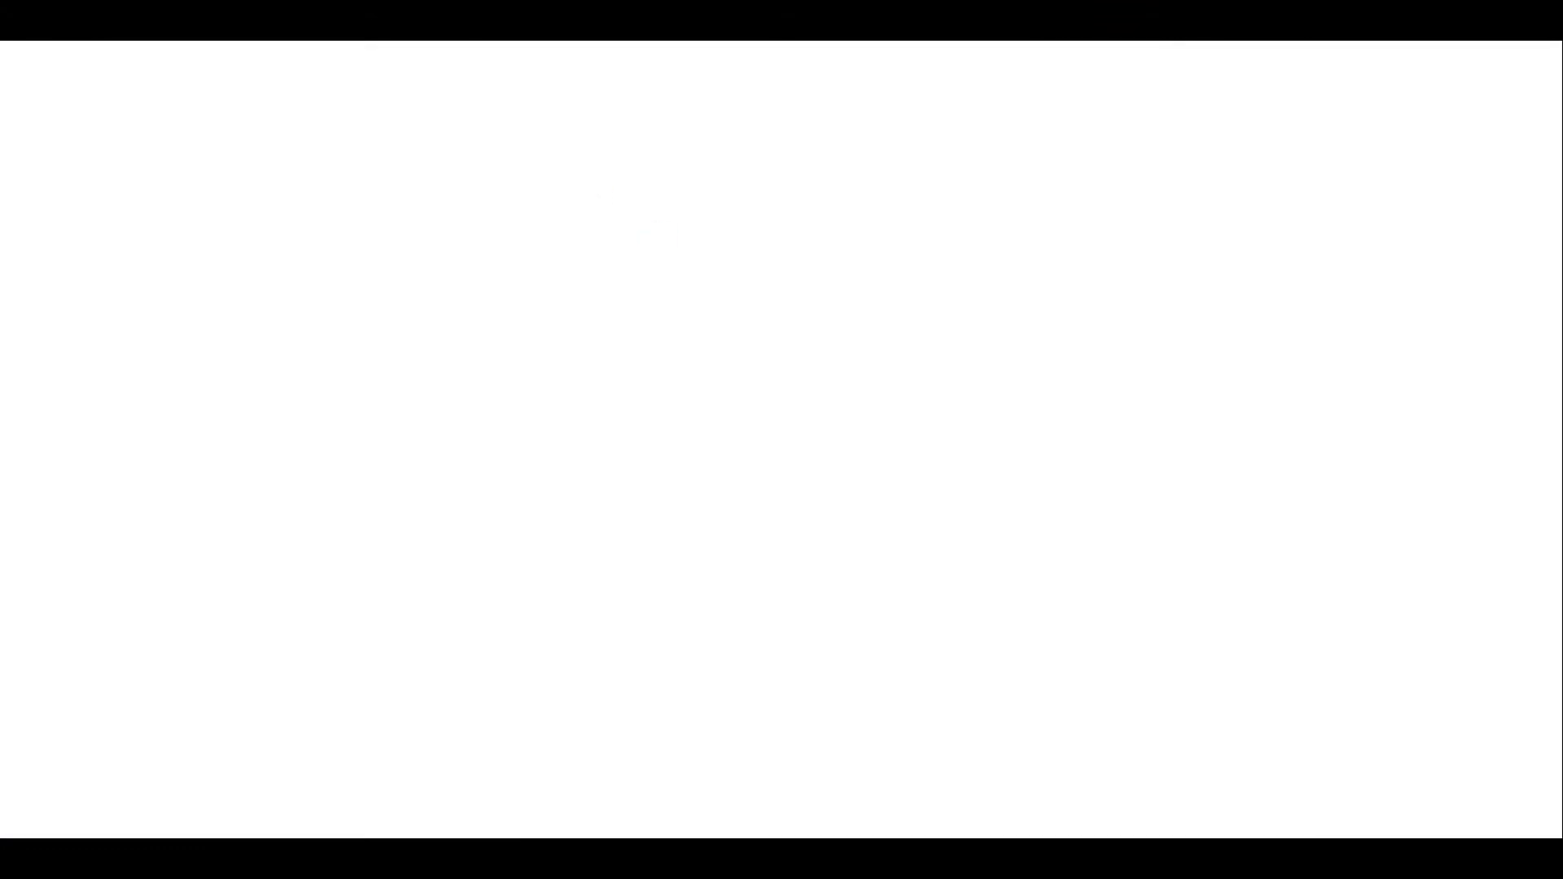
scroll(760, 482, "up", 6)
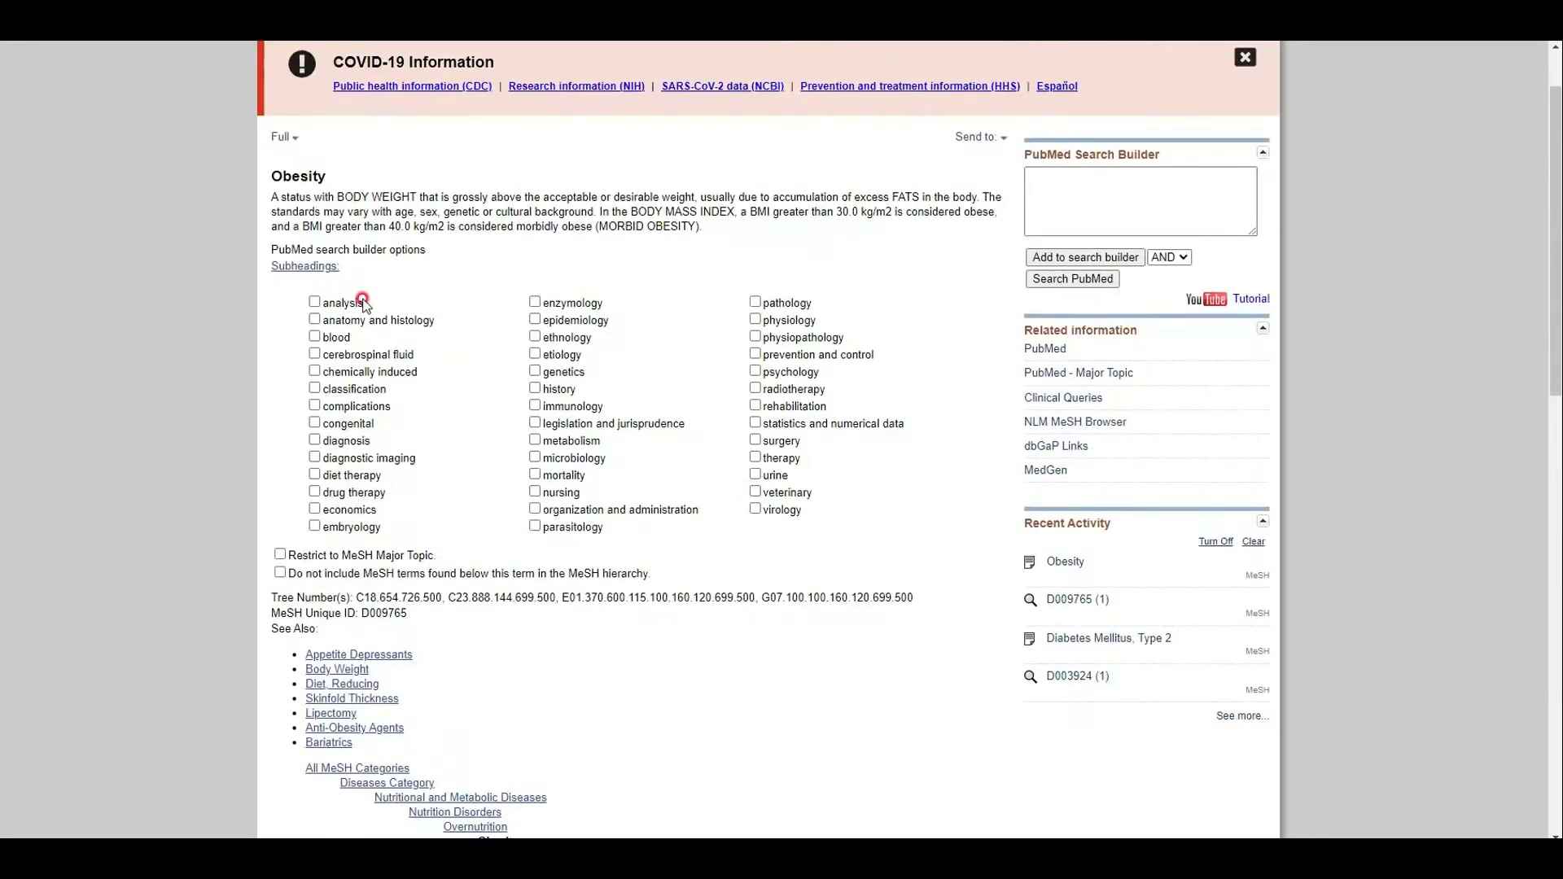
scroll(613, 715, "down", 6)
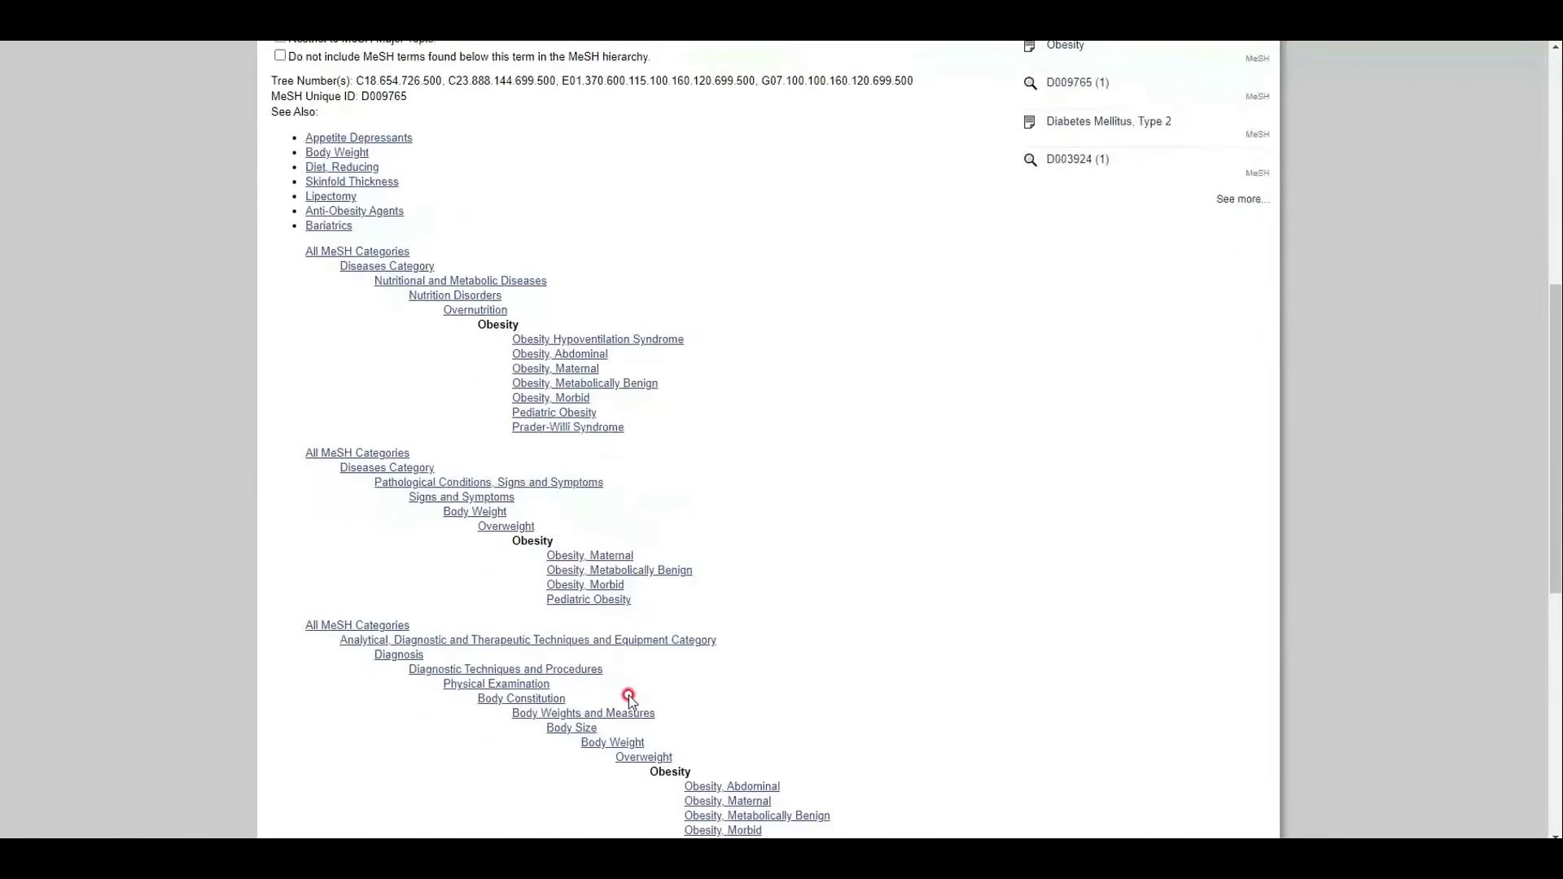
scroll(647, 582, "down", 5)
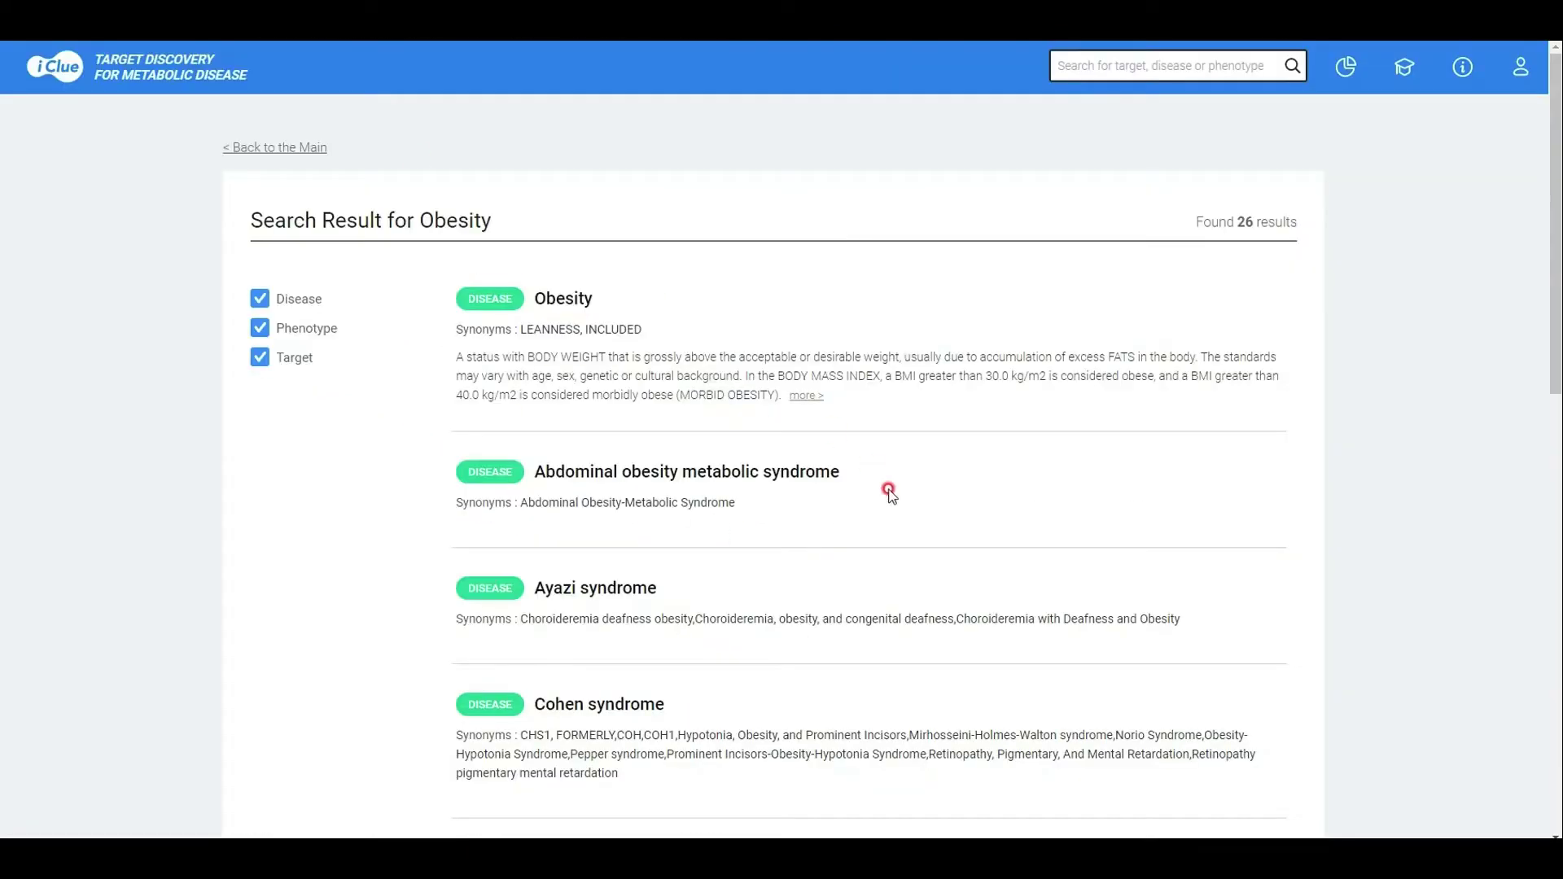
- Open the Obesity disease page from the search results and review its candidate target list
left_click(573, 310)
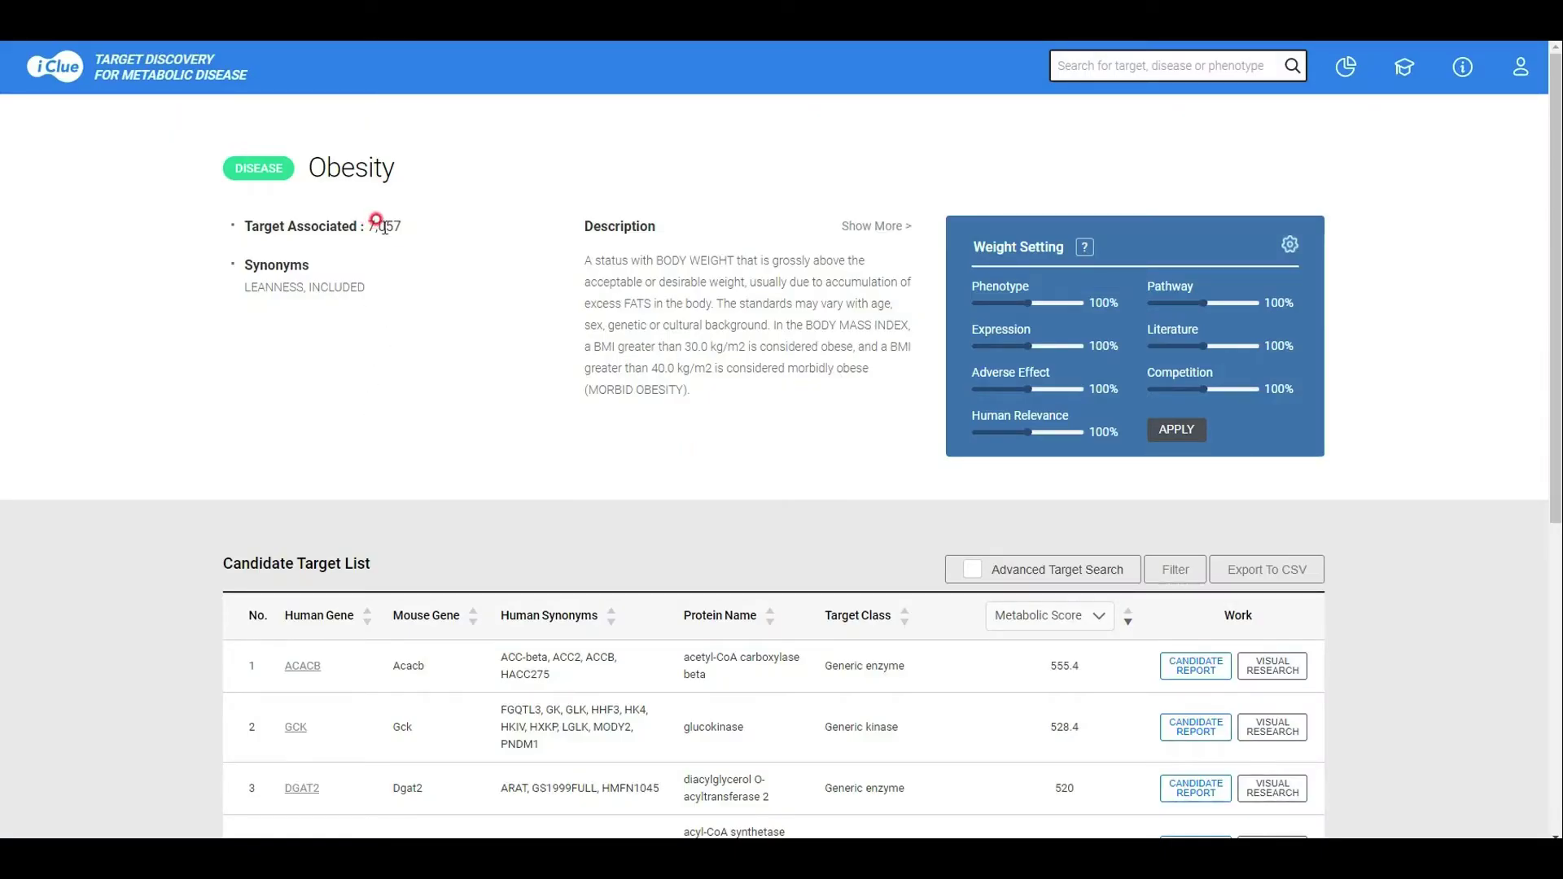
scroll(821, 460, "down", 2)
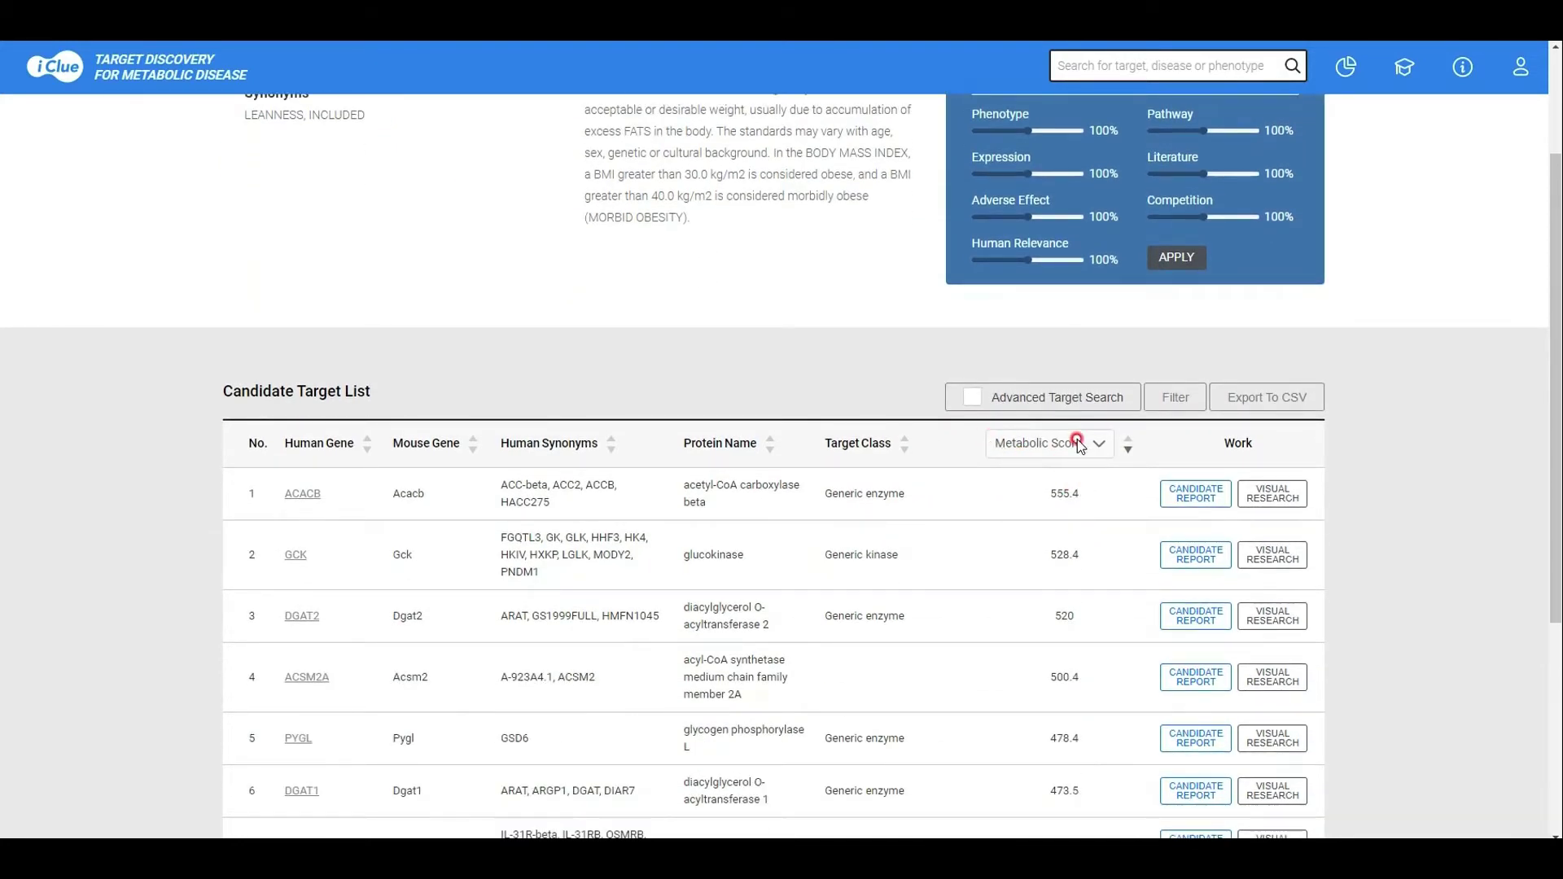
scroll(1077, 509, "down", 4)
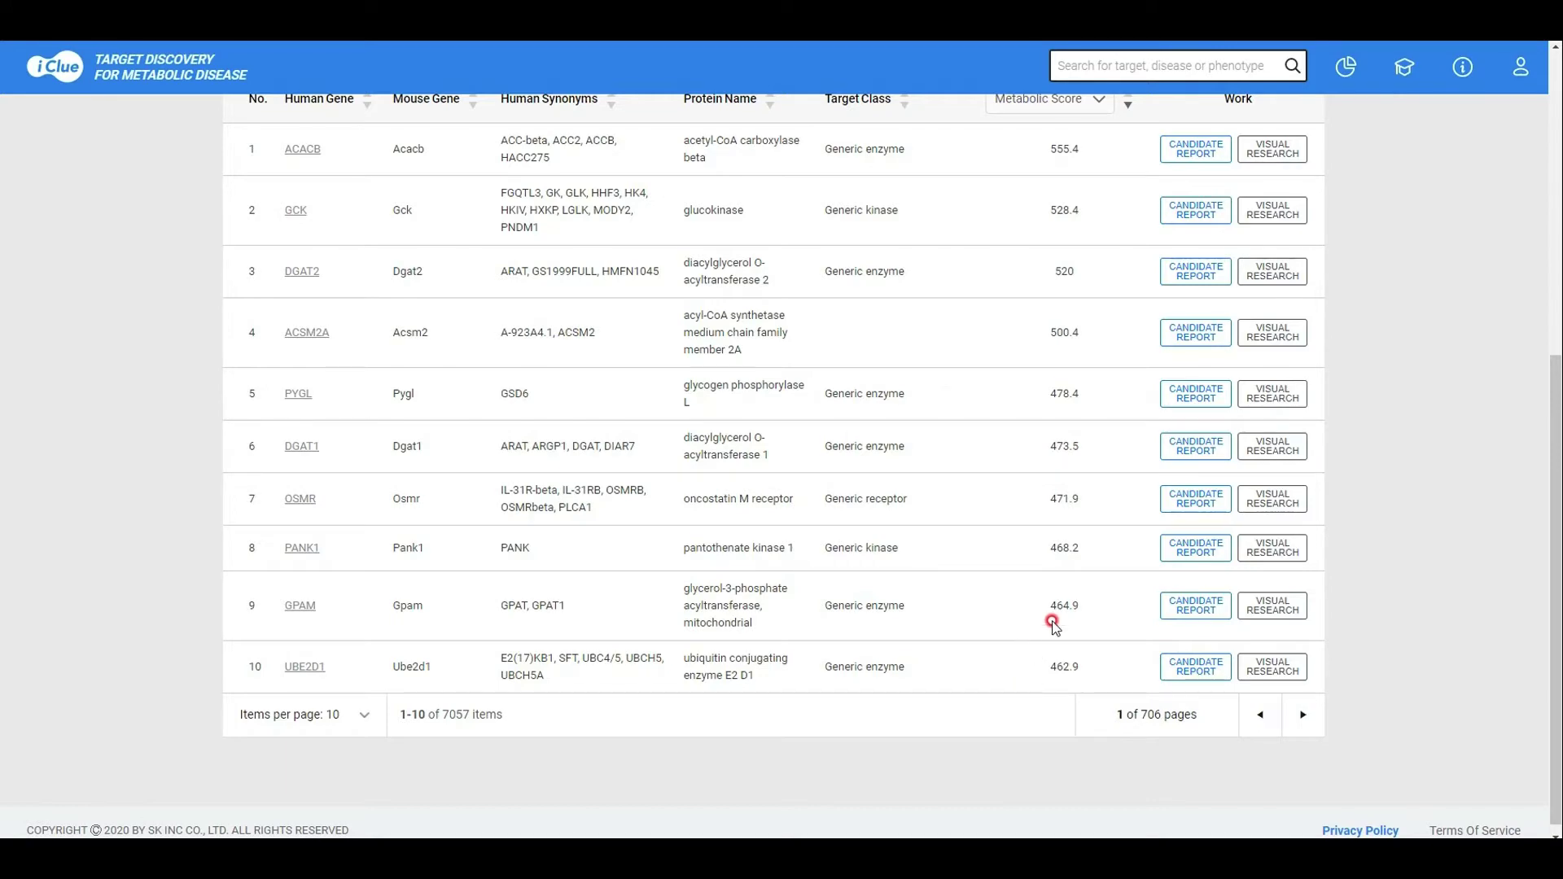
- Apply an advanced target search on the candidate list combining Obesity AND decreased liver triglyceride level, and review the matching targets
scroll(1042, 627, "up", 5)
left_click(1017, 407)
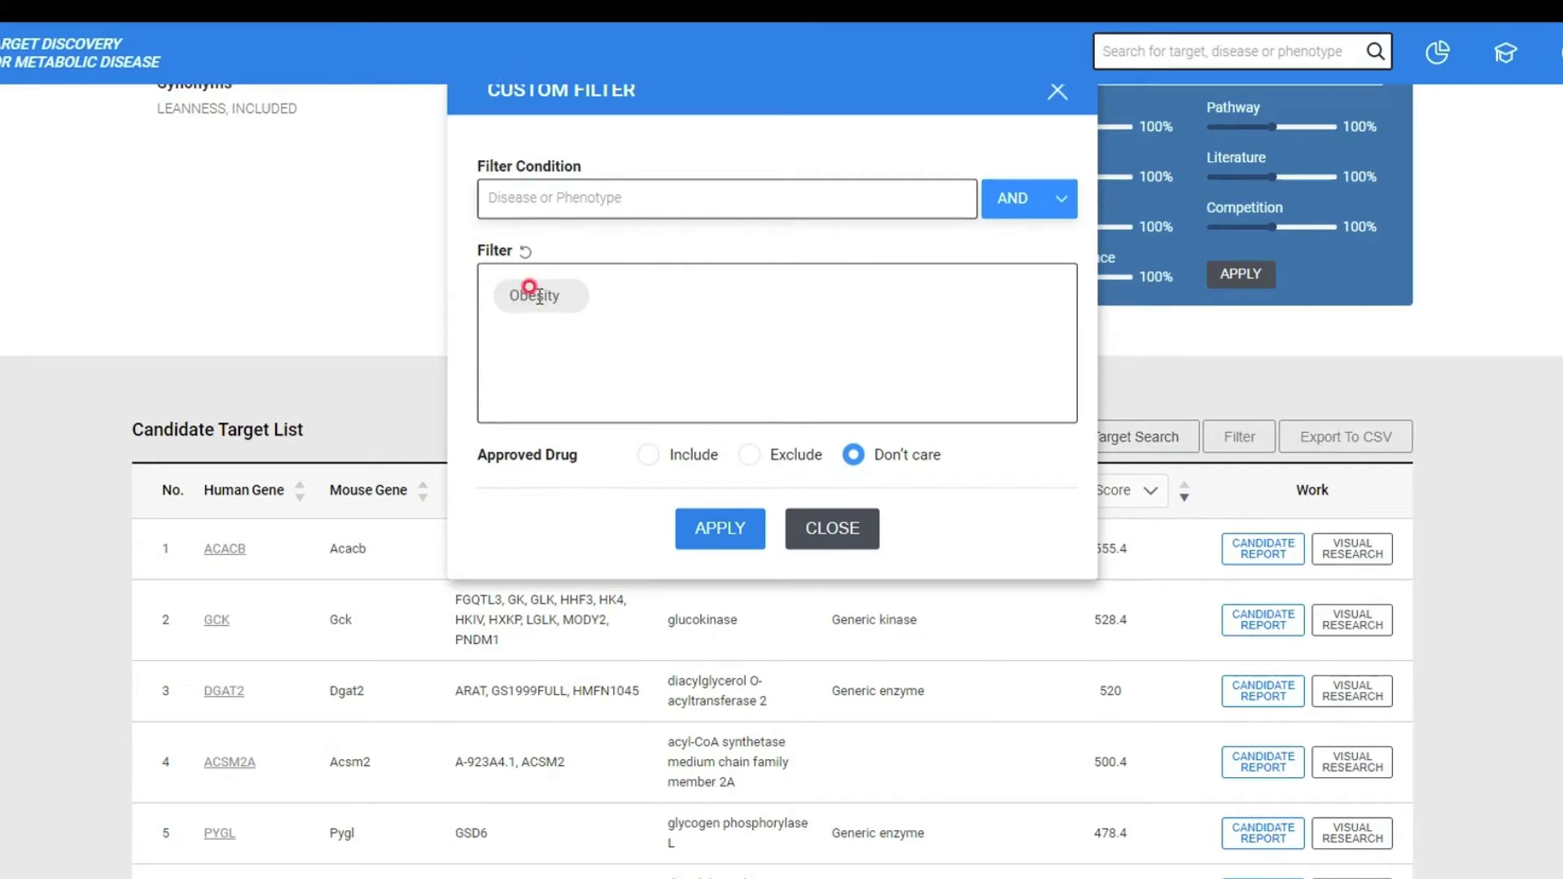
left_click(529, 188)
type("I")
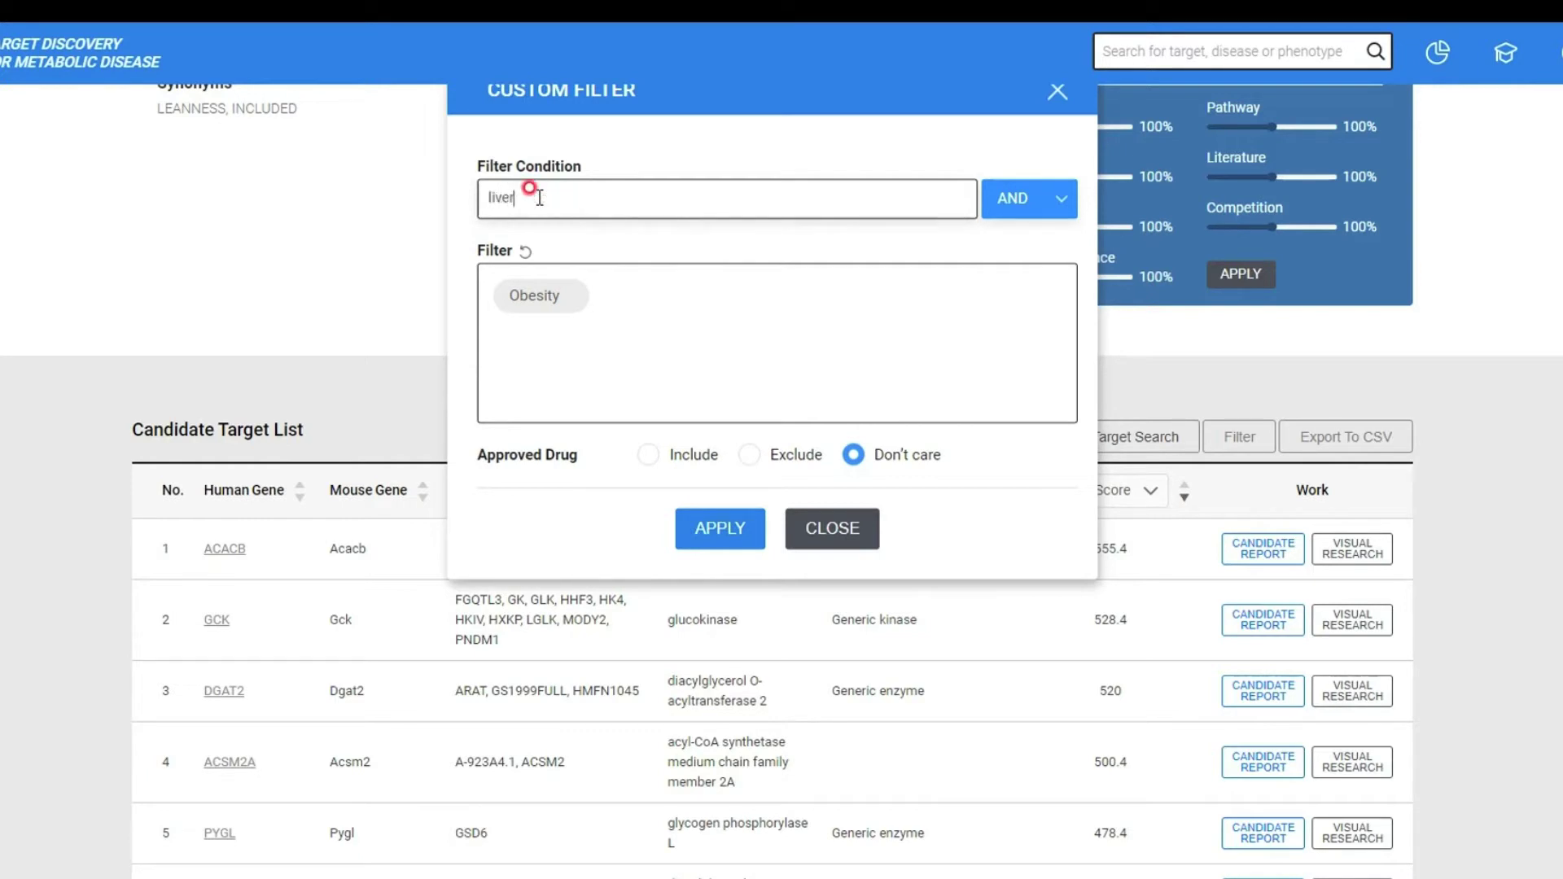
type("iver tri")
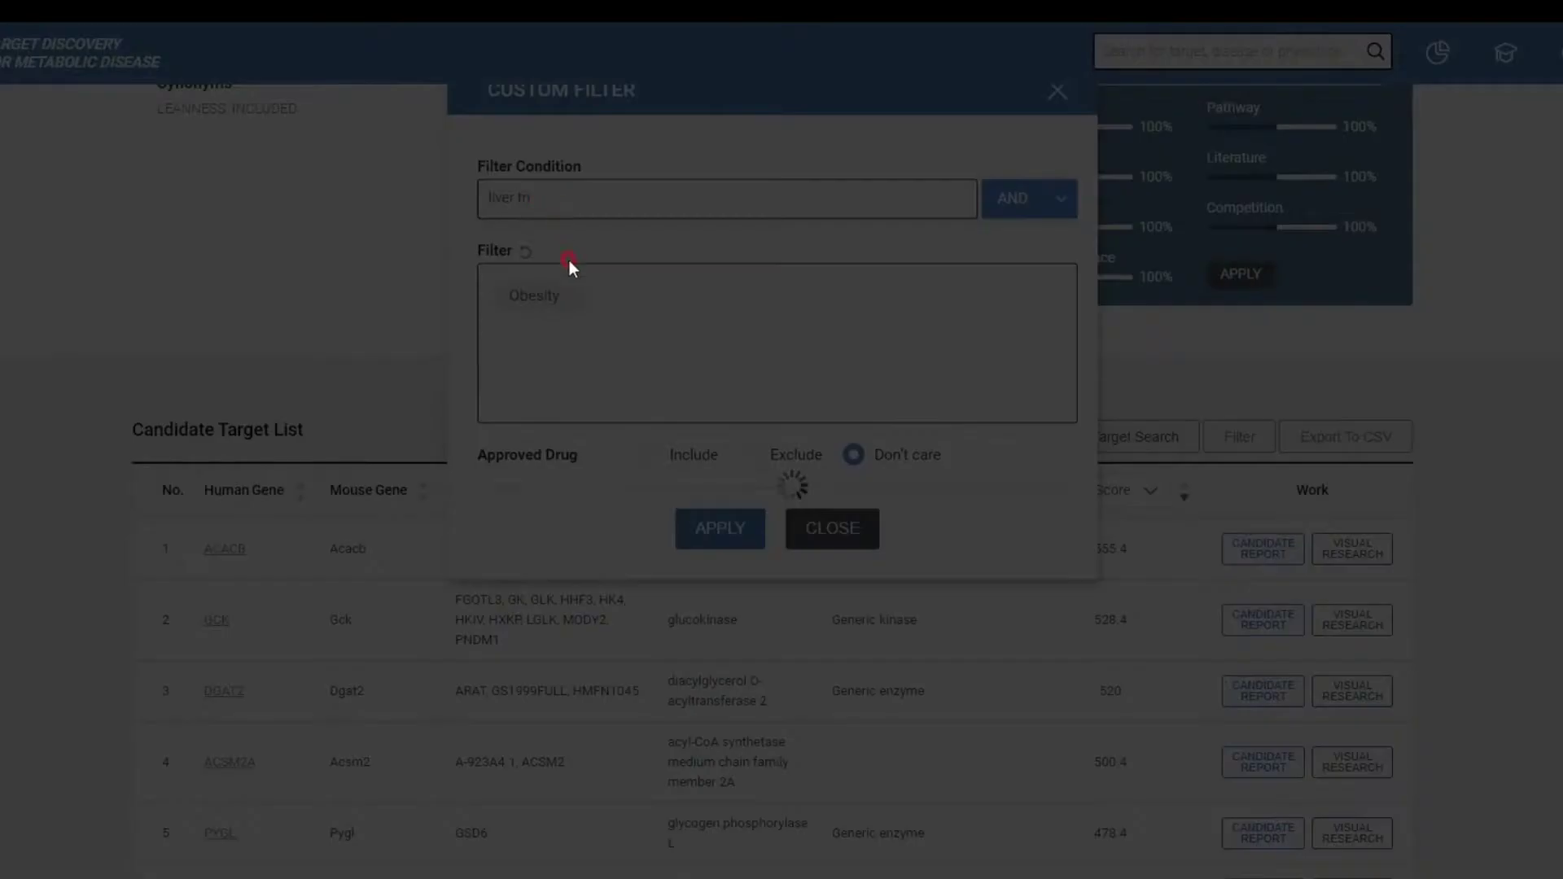
left_click(702, 287)
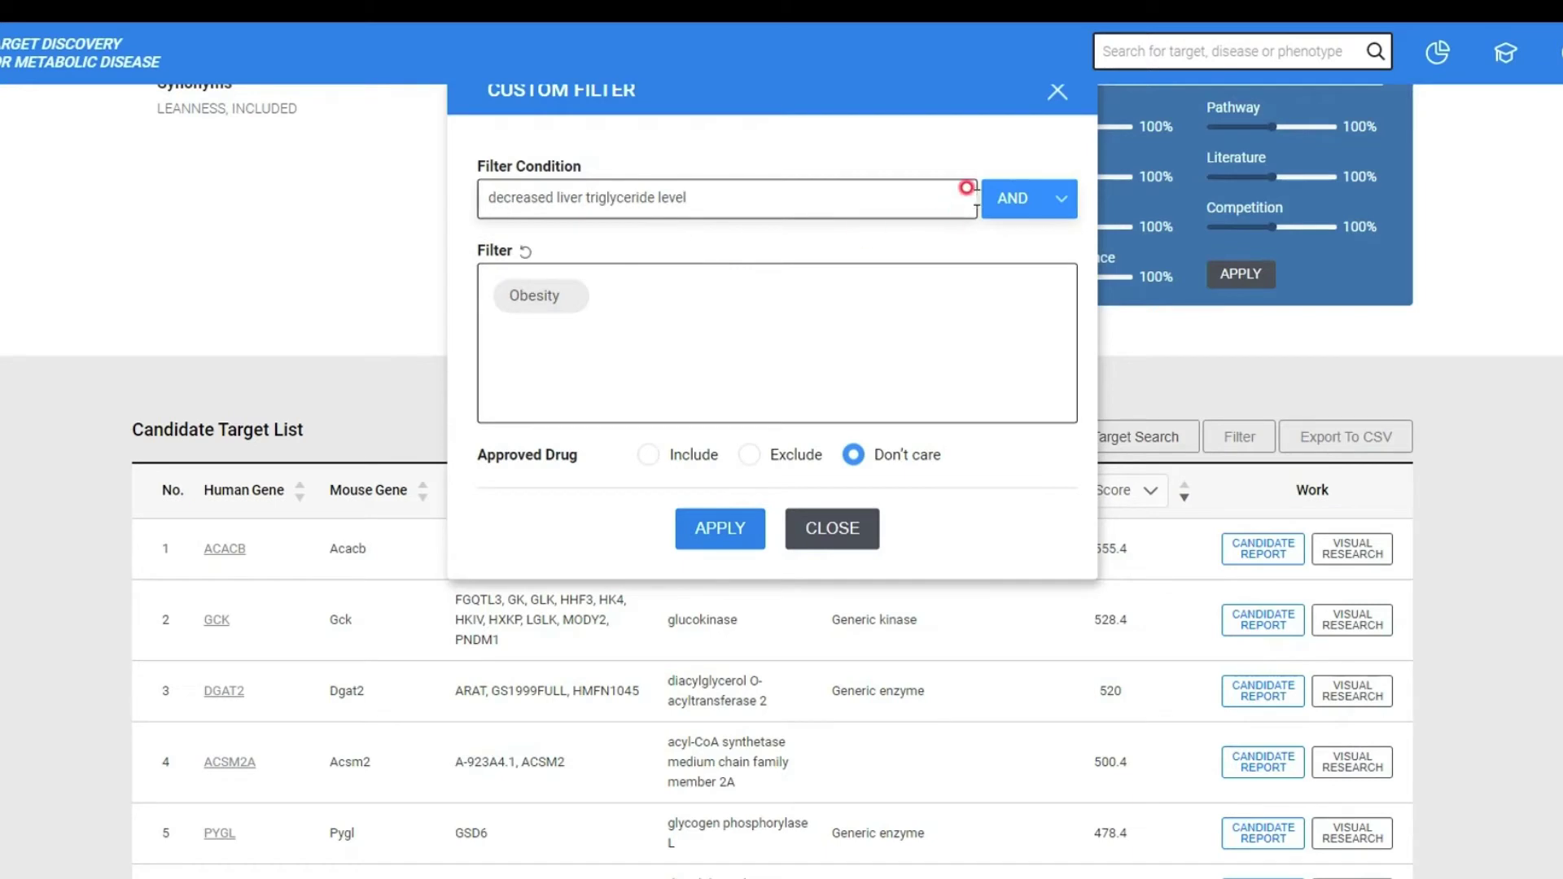
left_click(1024, 198)
left_click(1027, 233)
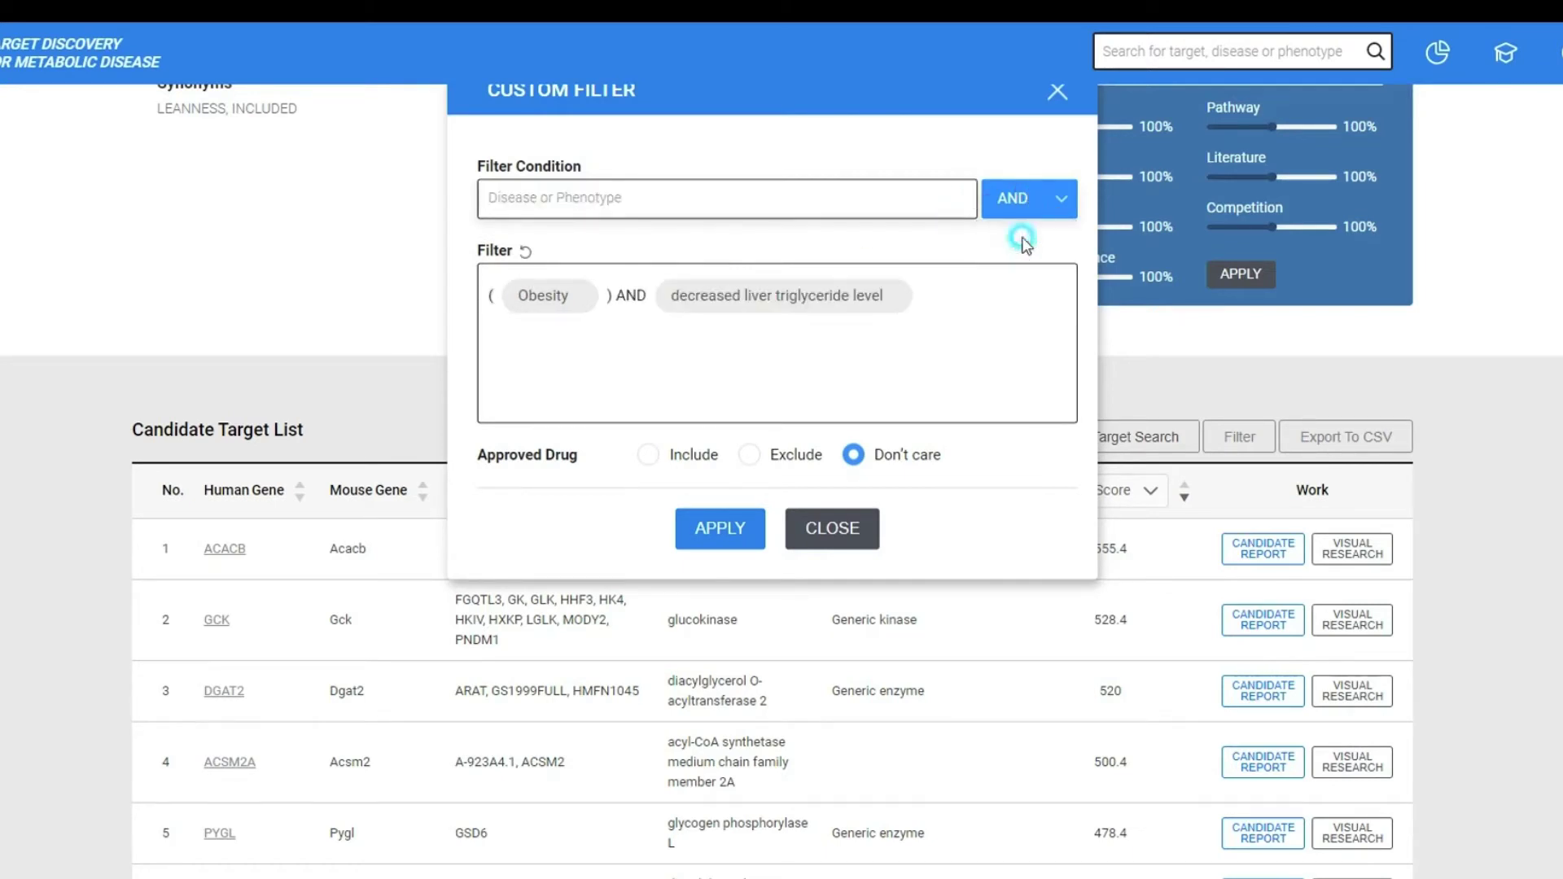
left_click(712, 531)
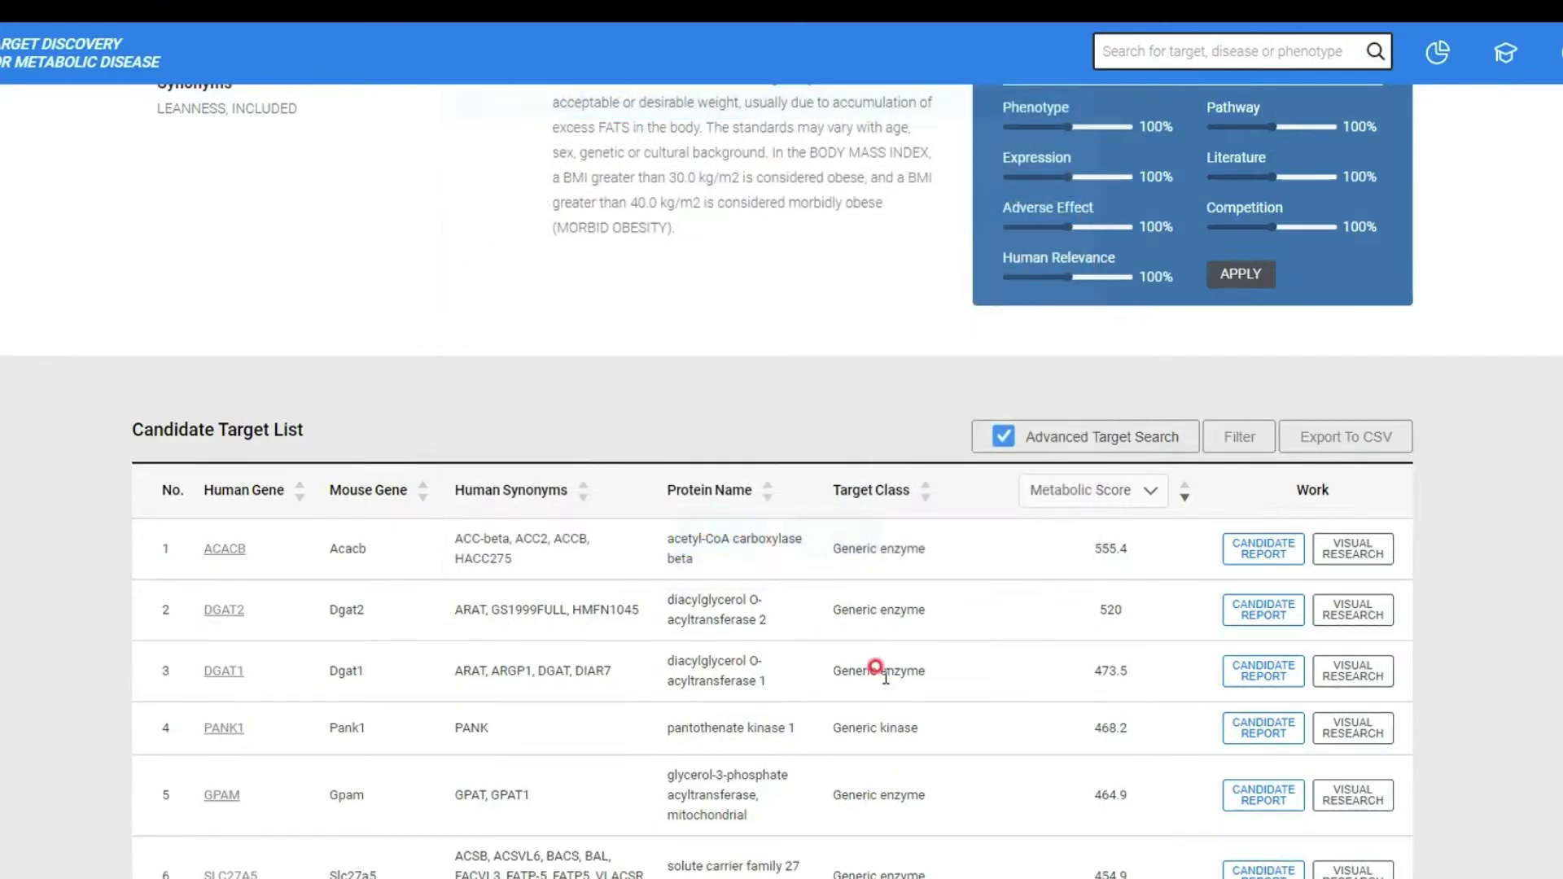
scroll(774, 610, "down", 5)
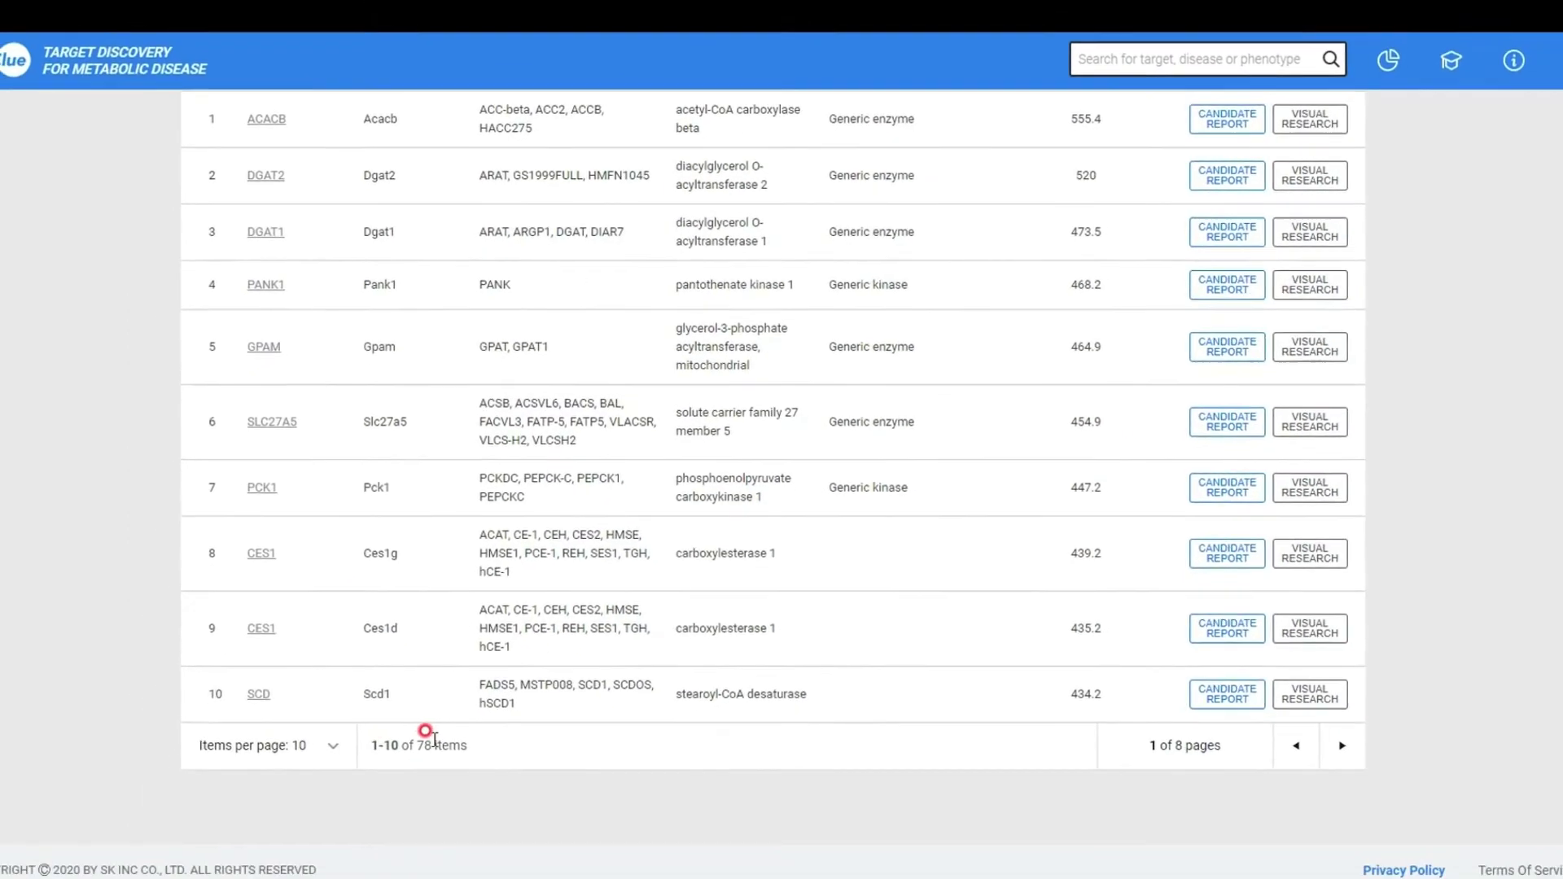
- Filter the candidate list to the target classes Generic enzyme and Generic receptor, and review the remaining targets
scroll(763, 716, "up", 5)
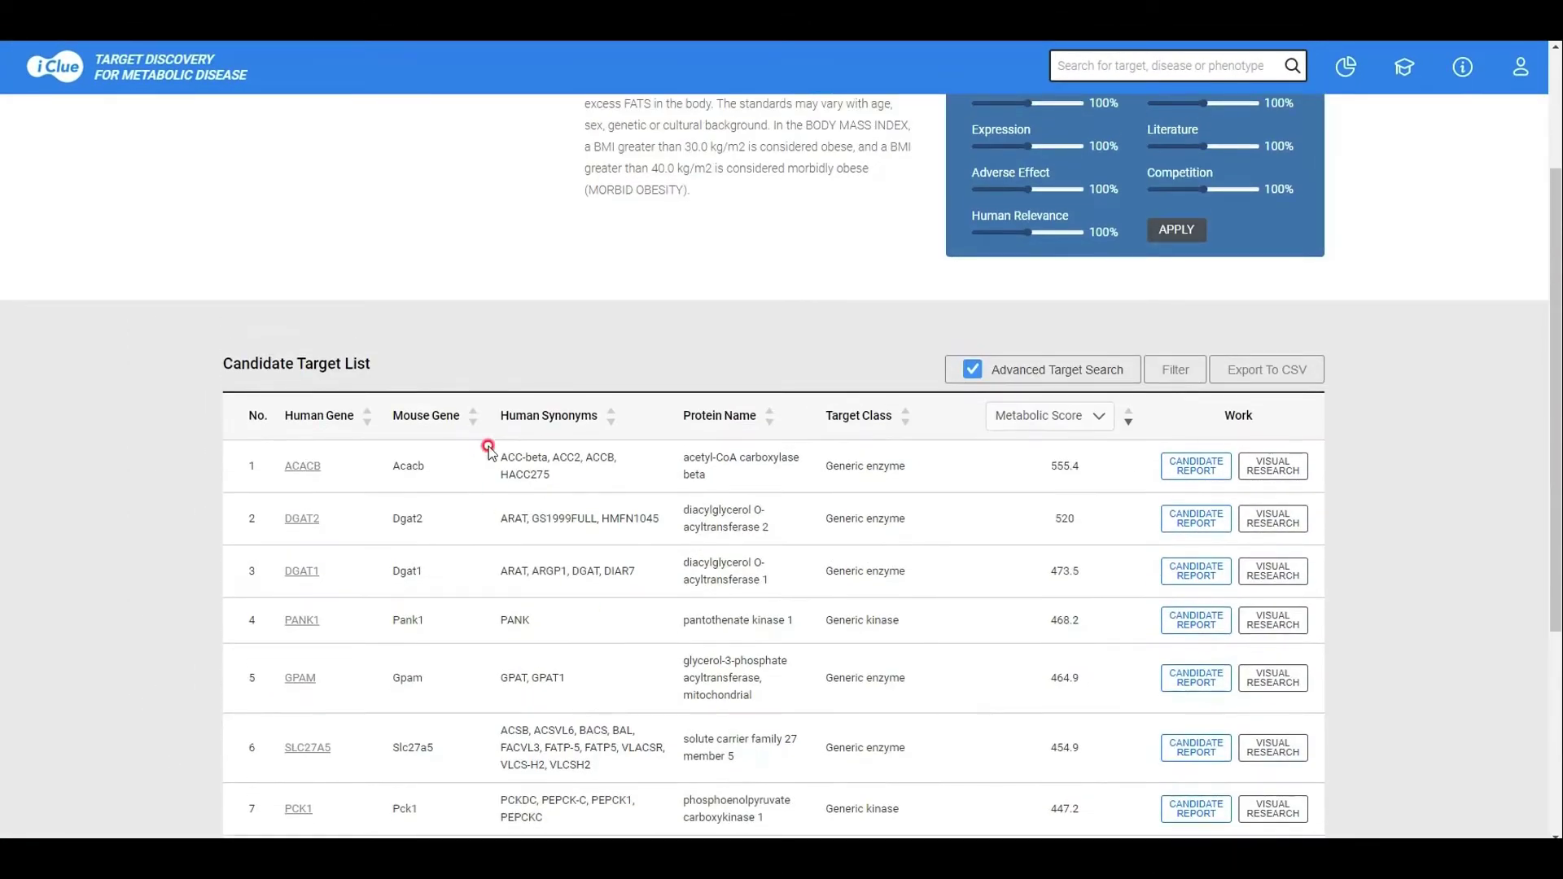
left_click(1177, 368)
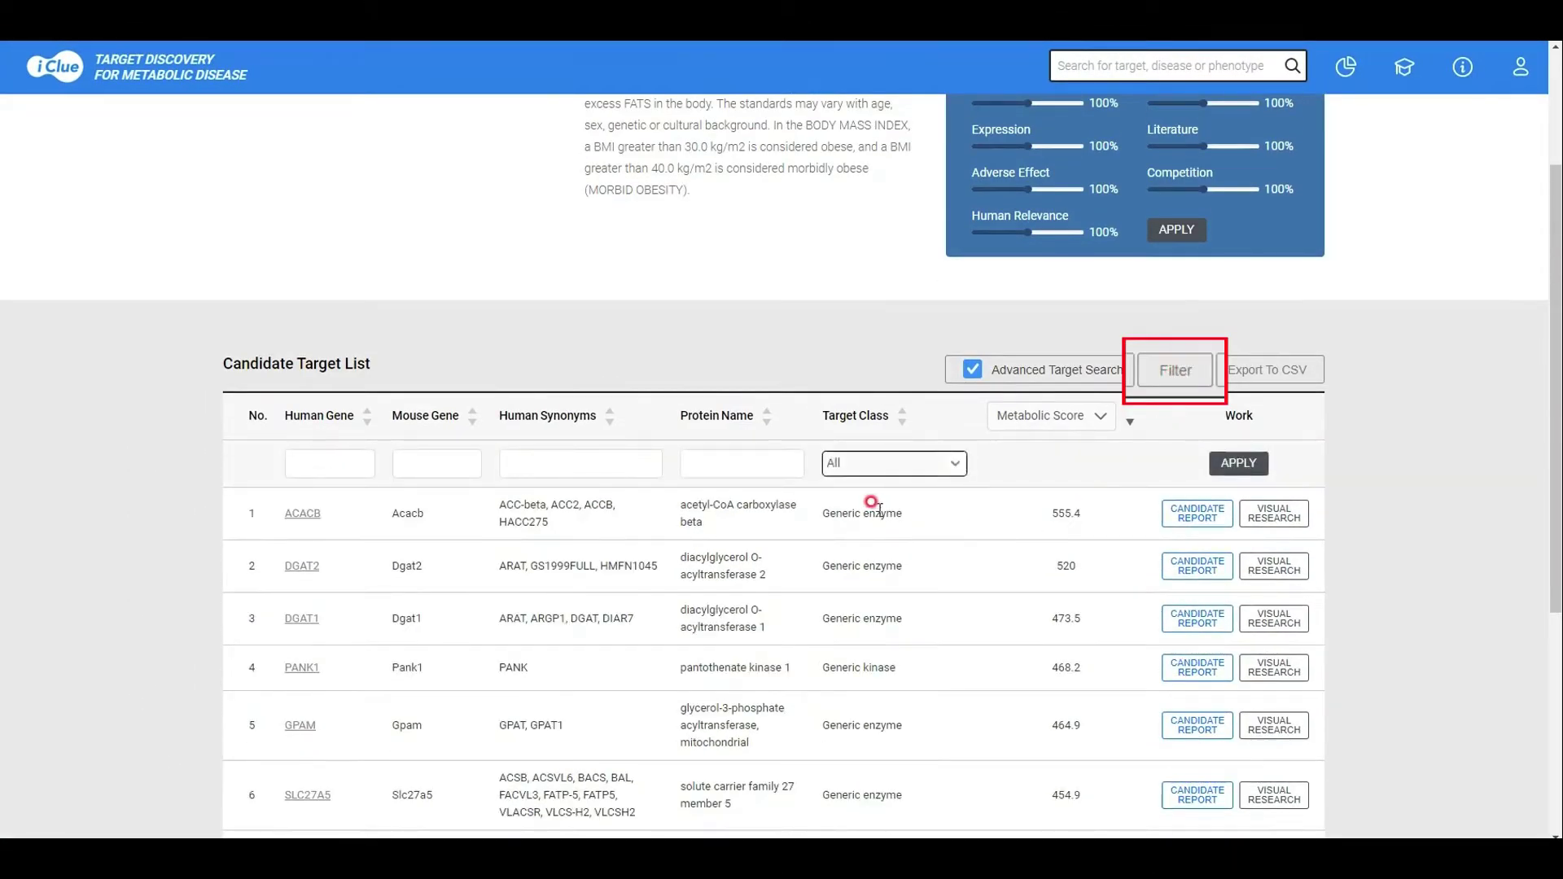
left_click(930, 461)
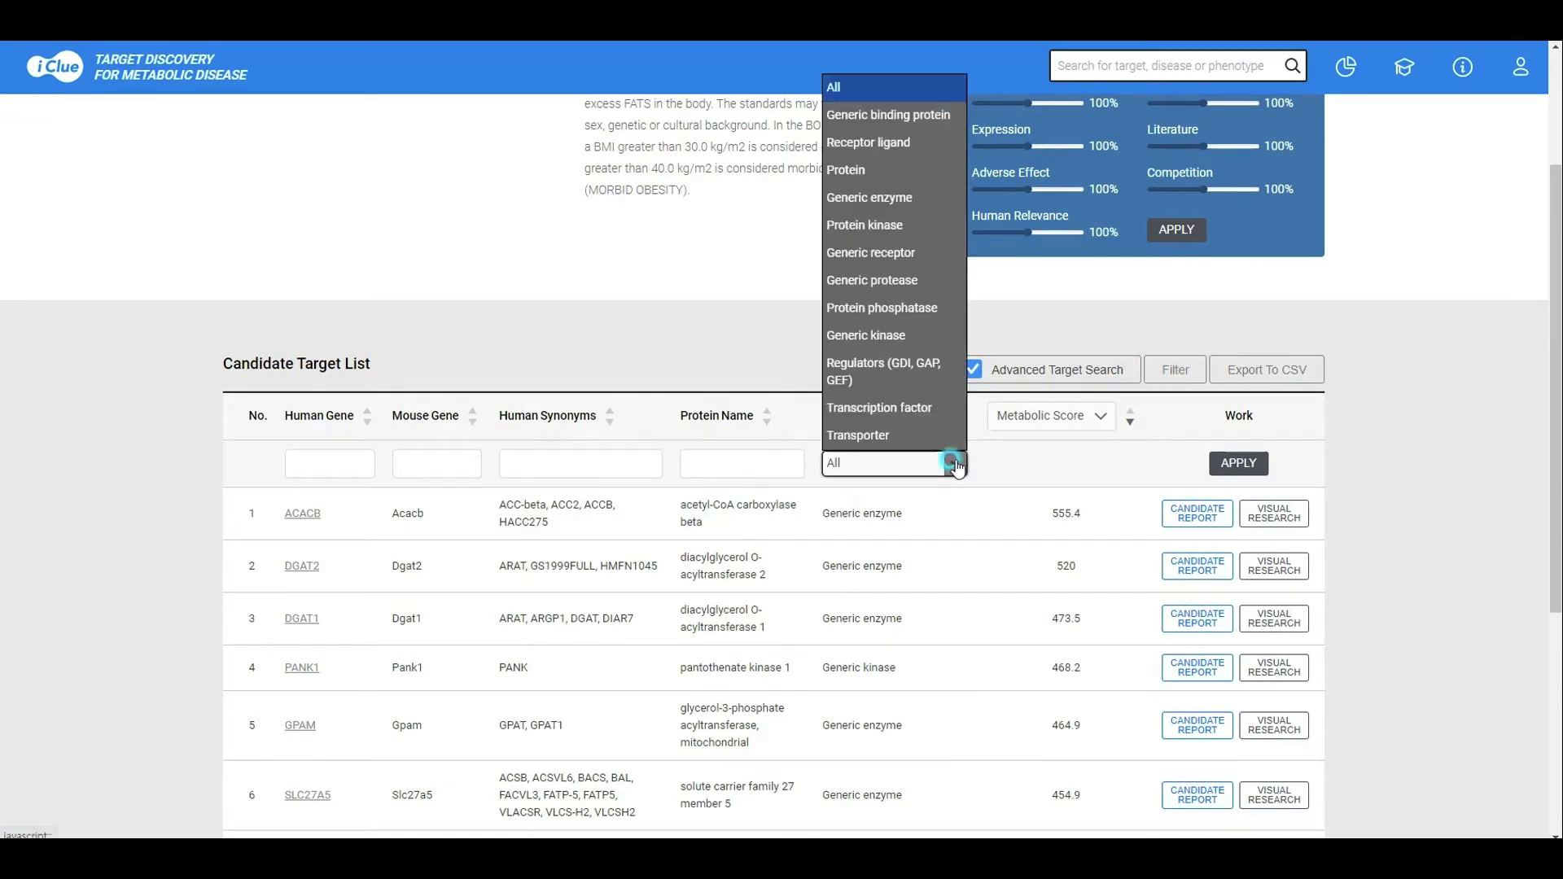
left_click(893, 194)
left_click(893, 248)
left_click(1240, 462)
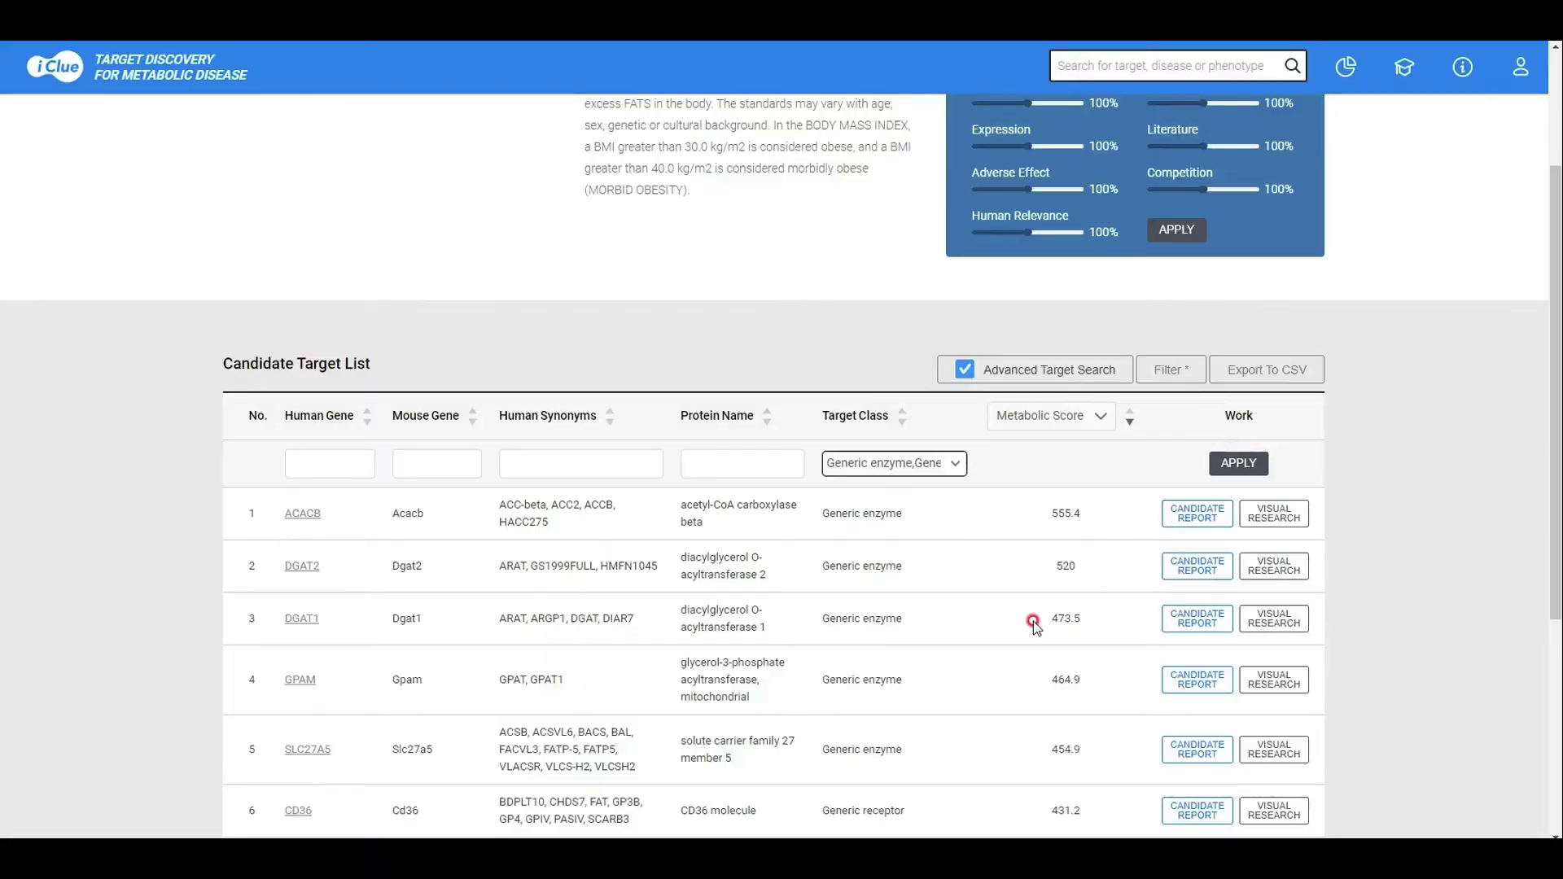
scroll(936, 640, "down", 1)
scroll(937, 643, "down", 4)
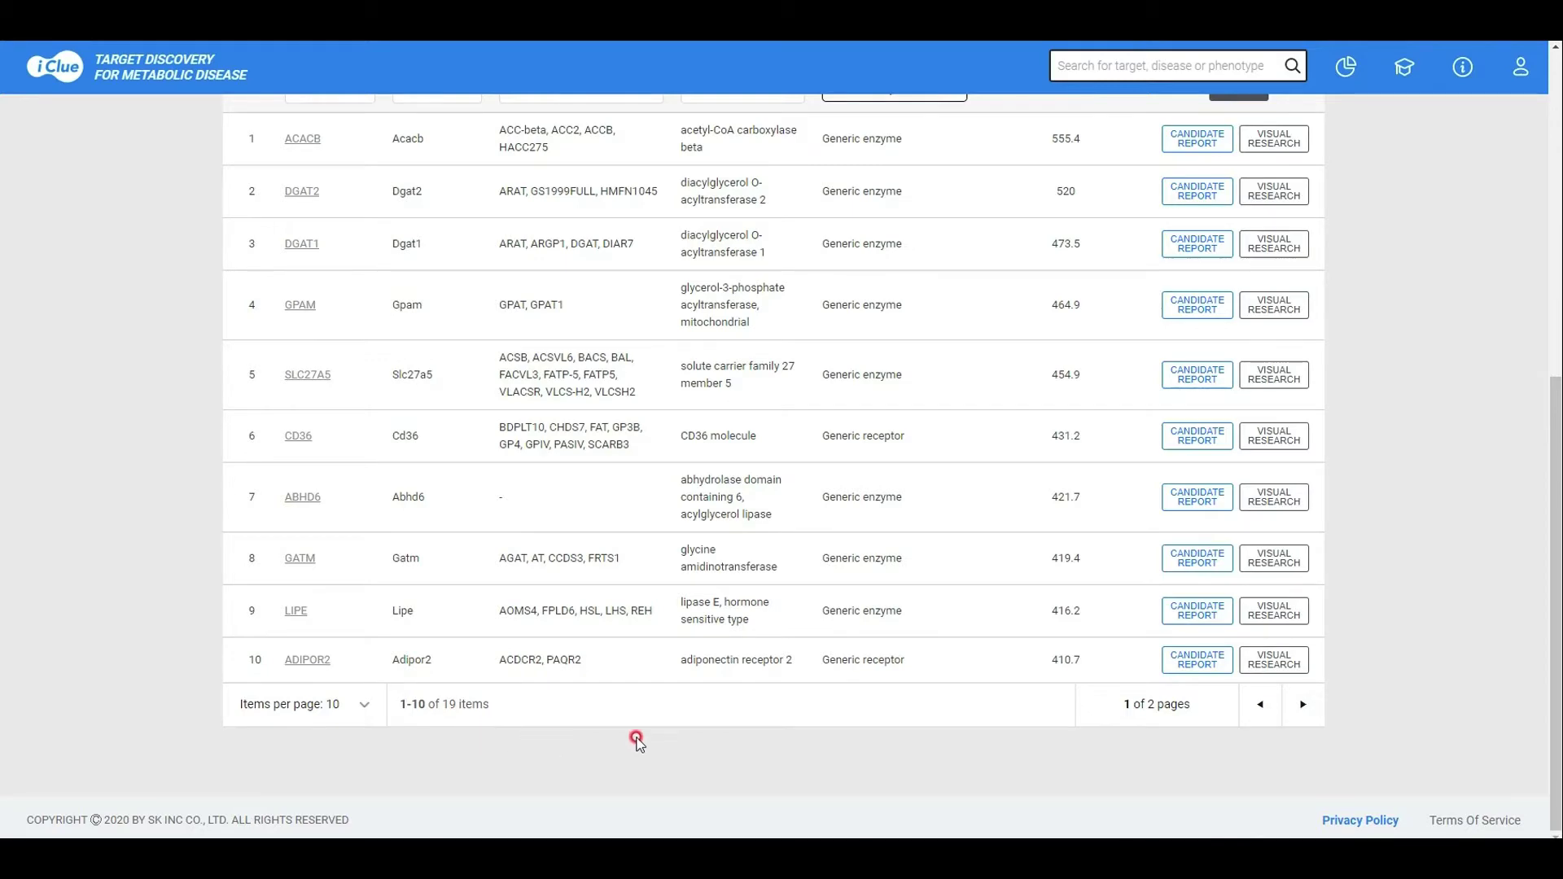
- Turn off the advanced target search on the candidate target list
scroll(639, 736, "up", 5)
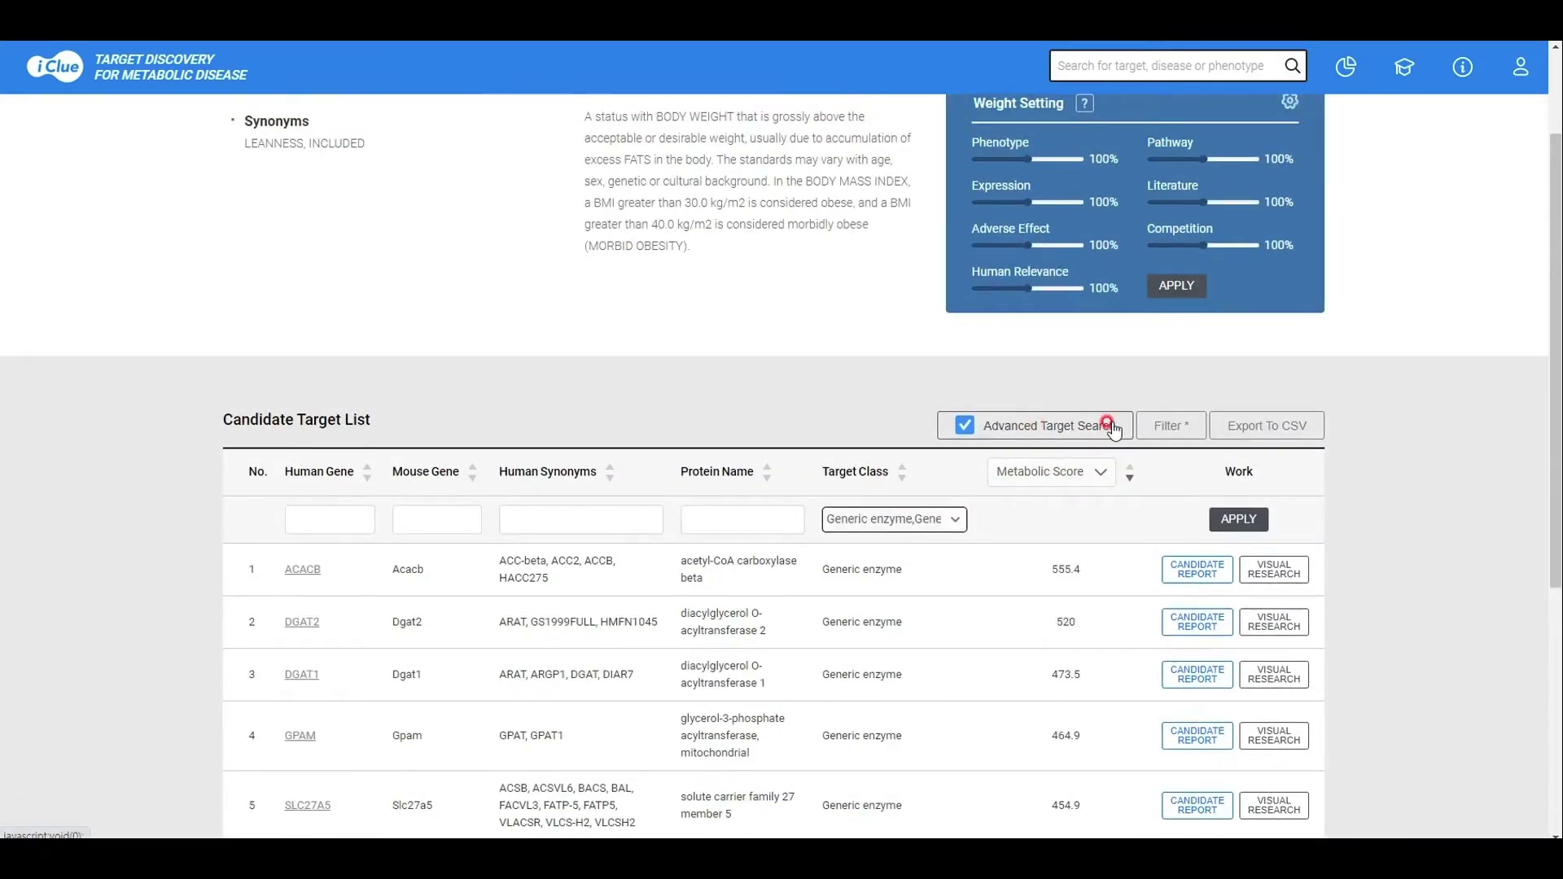
left_click(965, 425)
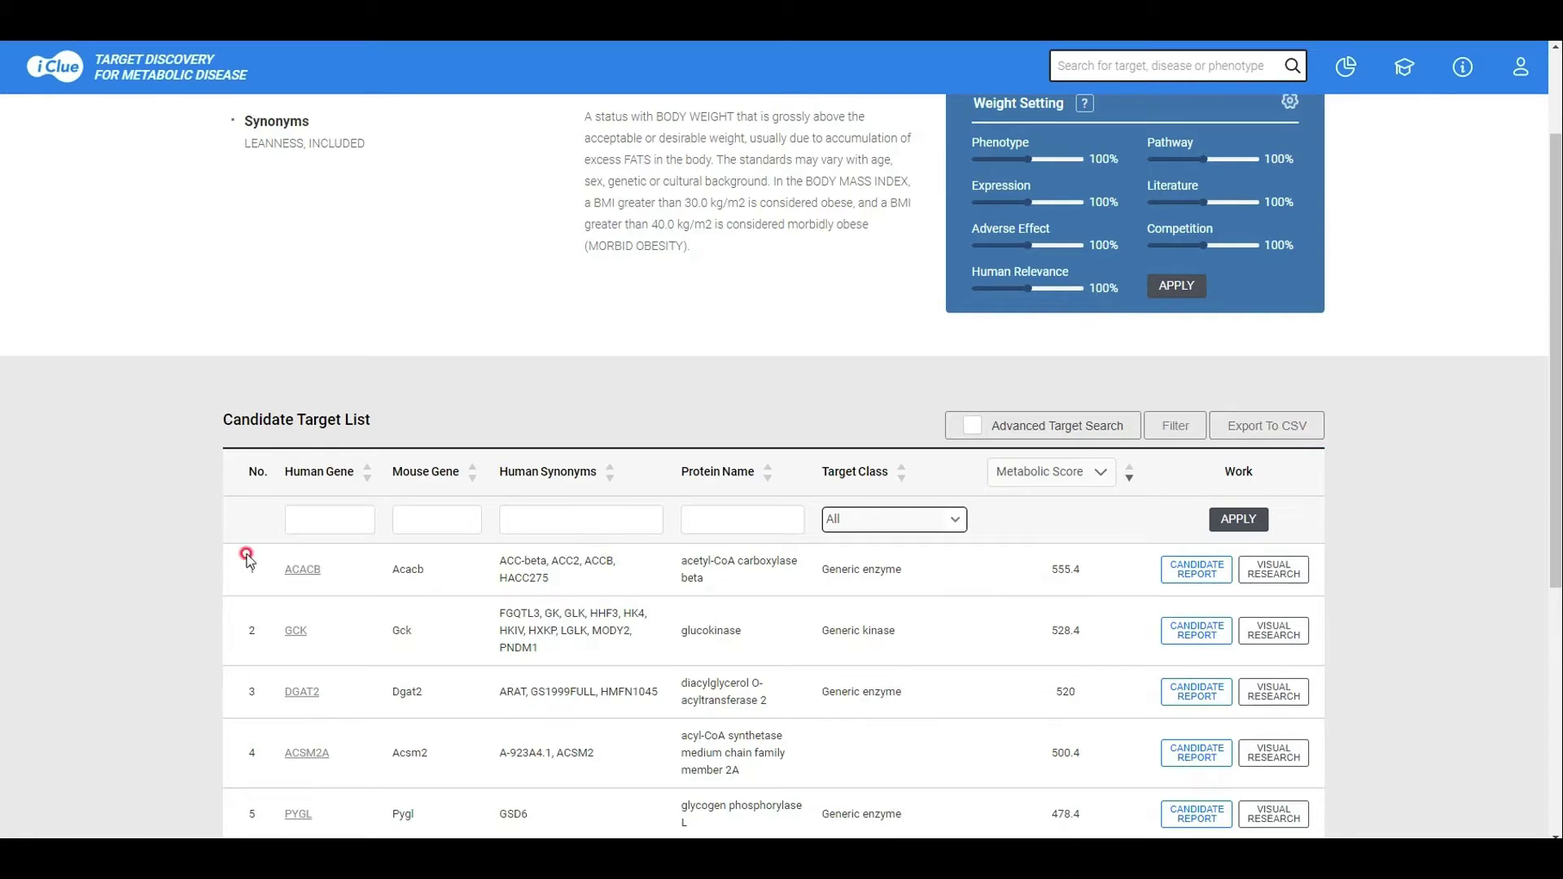
- Open the OMIM entry for the human gene GCK, look through its text and gene-phenotype relationships, and return to the candidate list
left_click(291, 635)
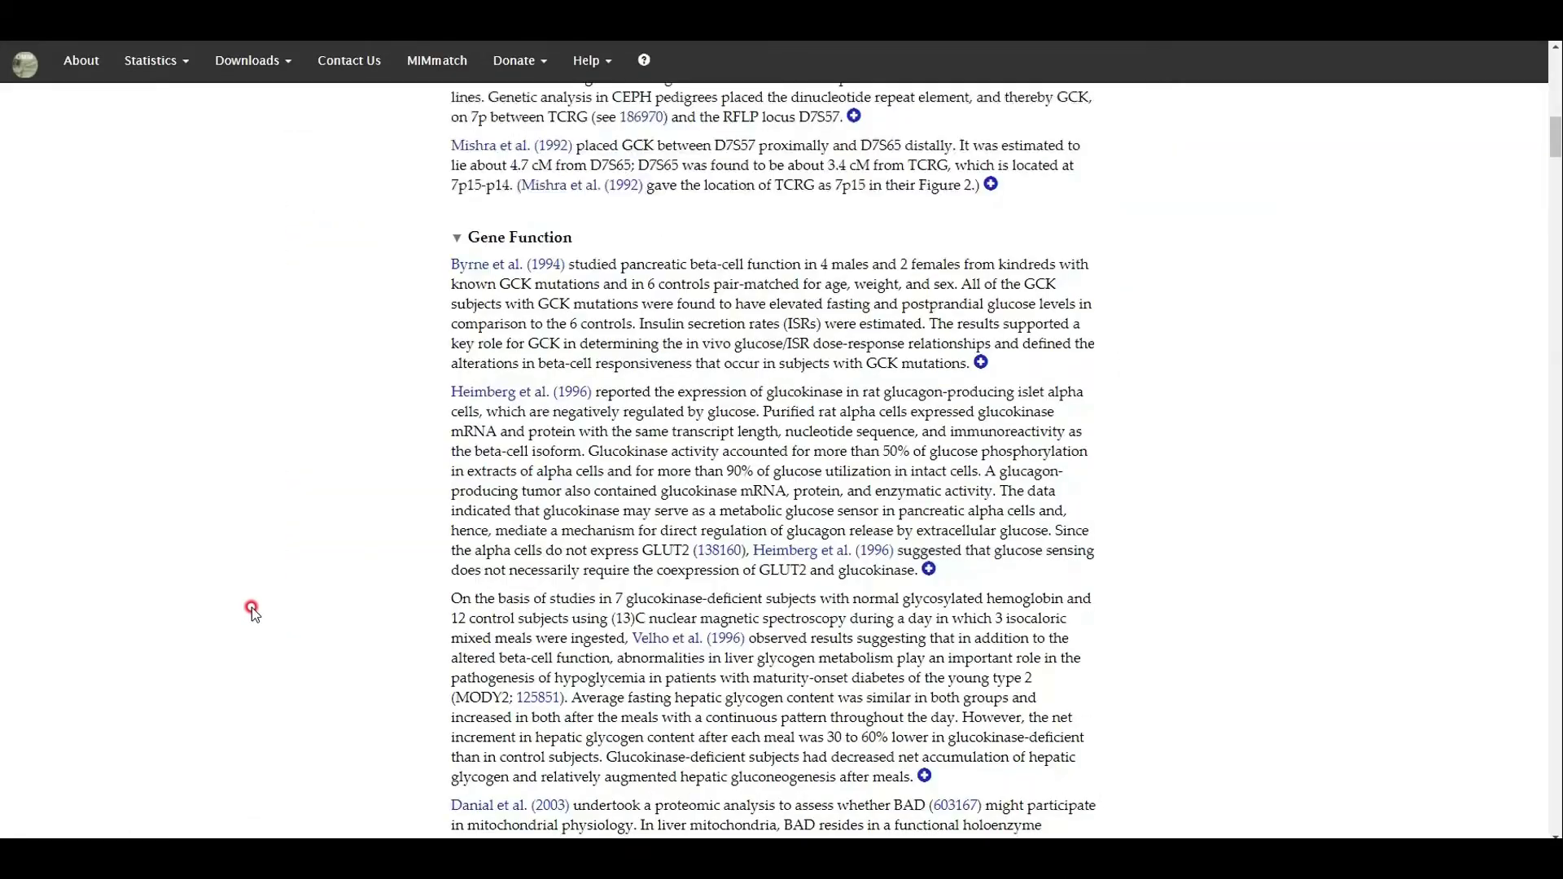
scroll(688, 607, "up", 5)
scroll(842, 588, "up", 5)
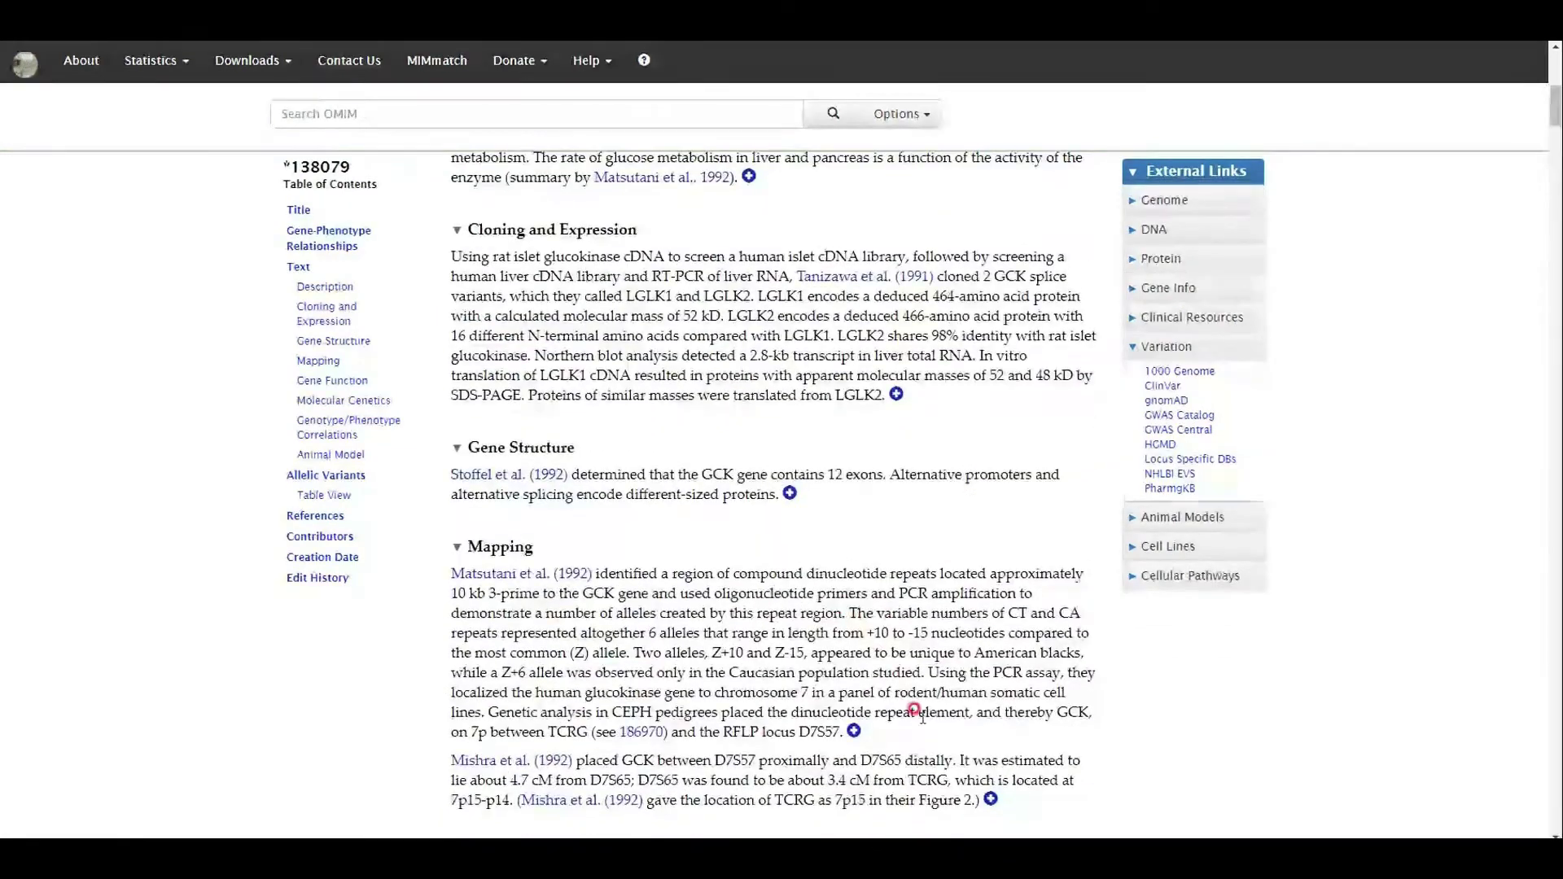
scroll(906, 647, "up", 6)
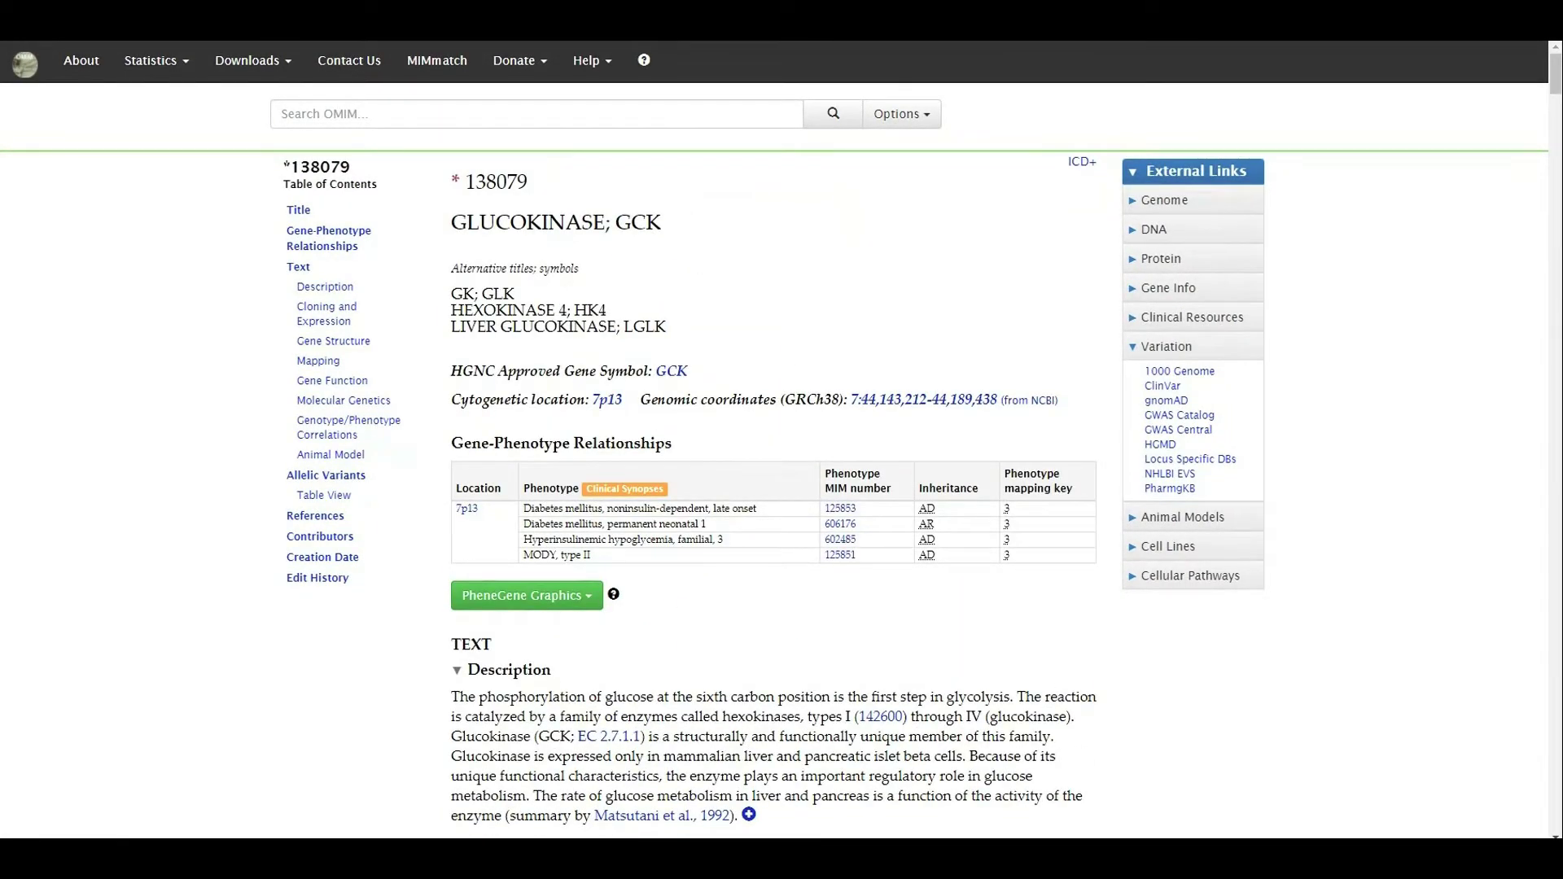
key("ctrl+shift+Tab")
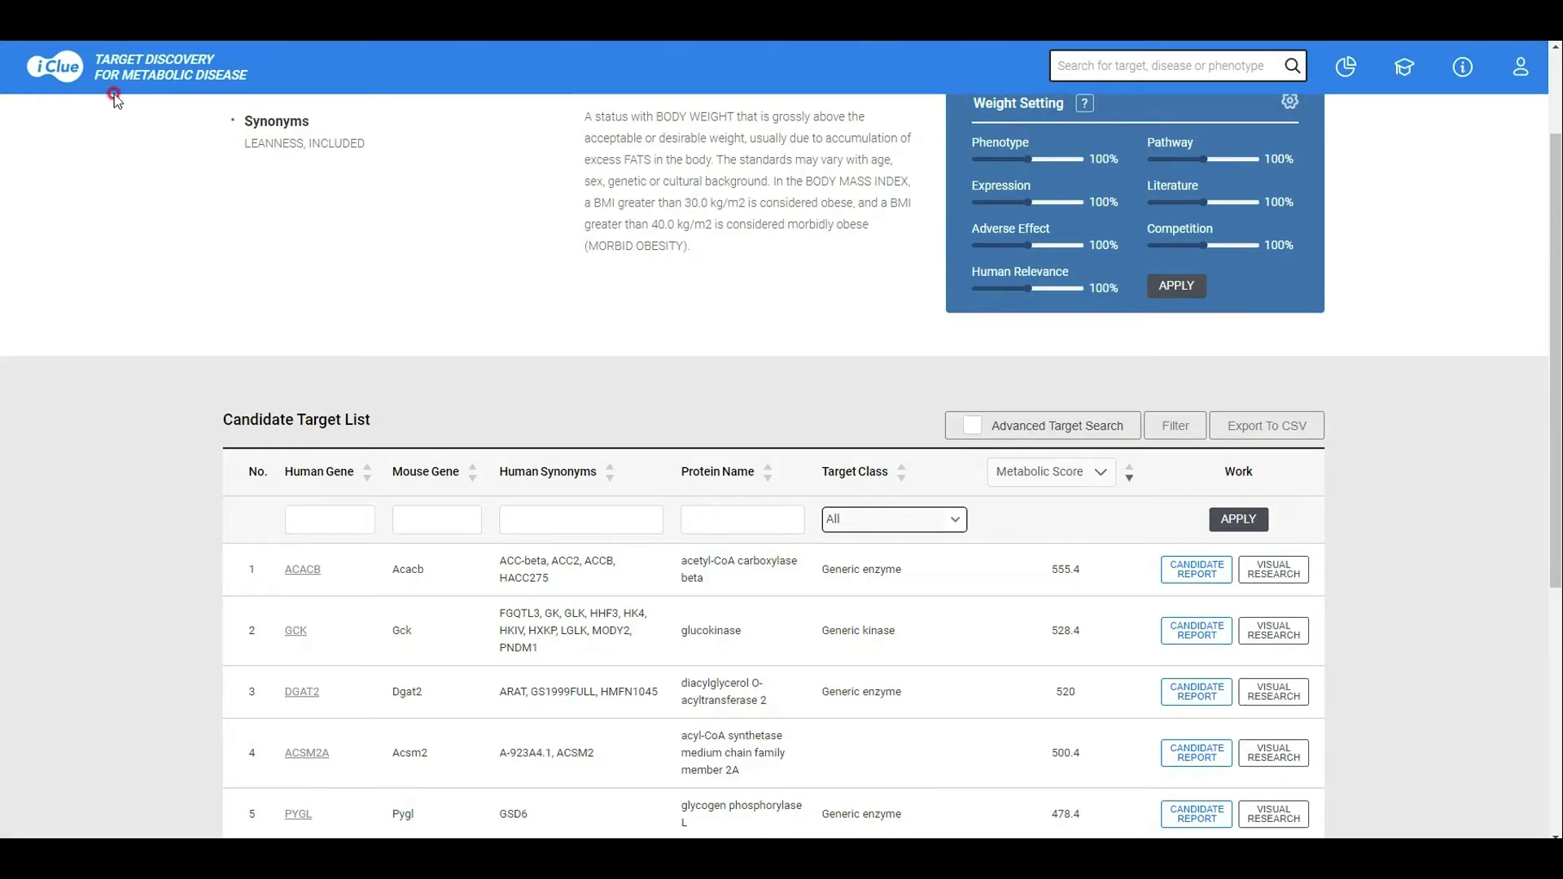
- Open Advanced Target Search from the main page and clear the existing query
left_click(162, 62)
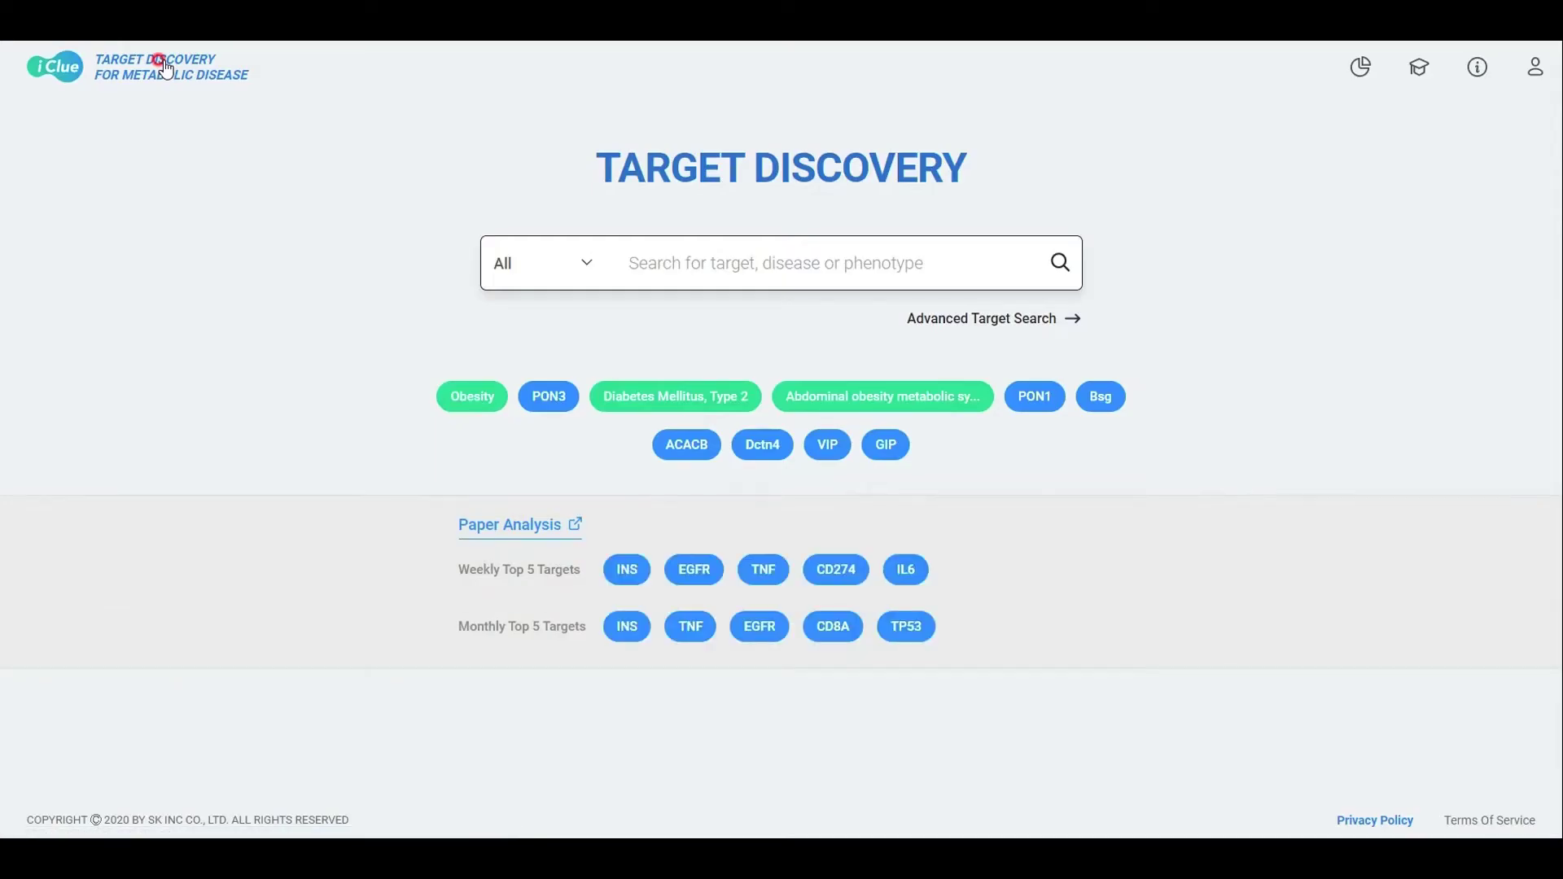
left_click(961, 321)
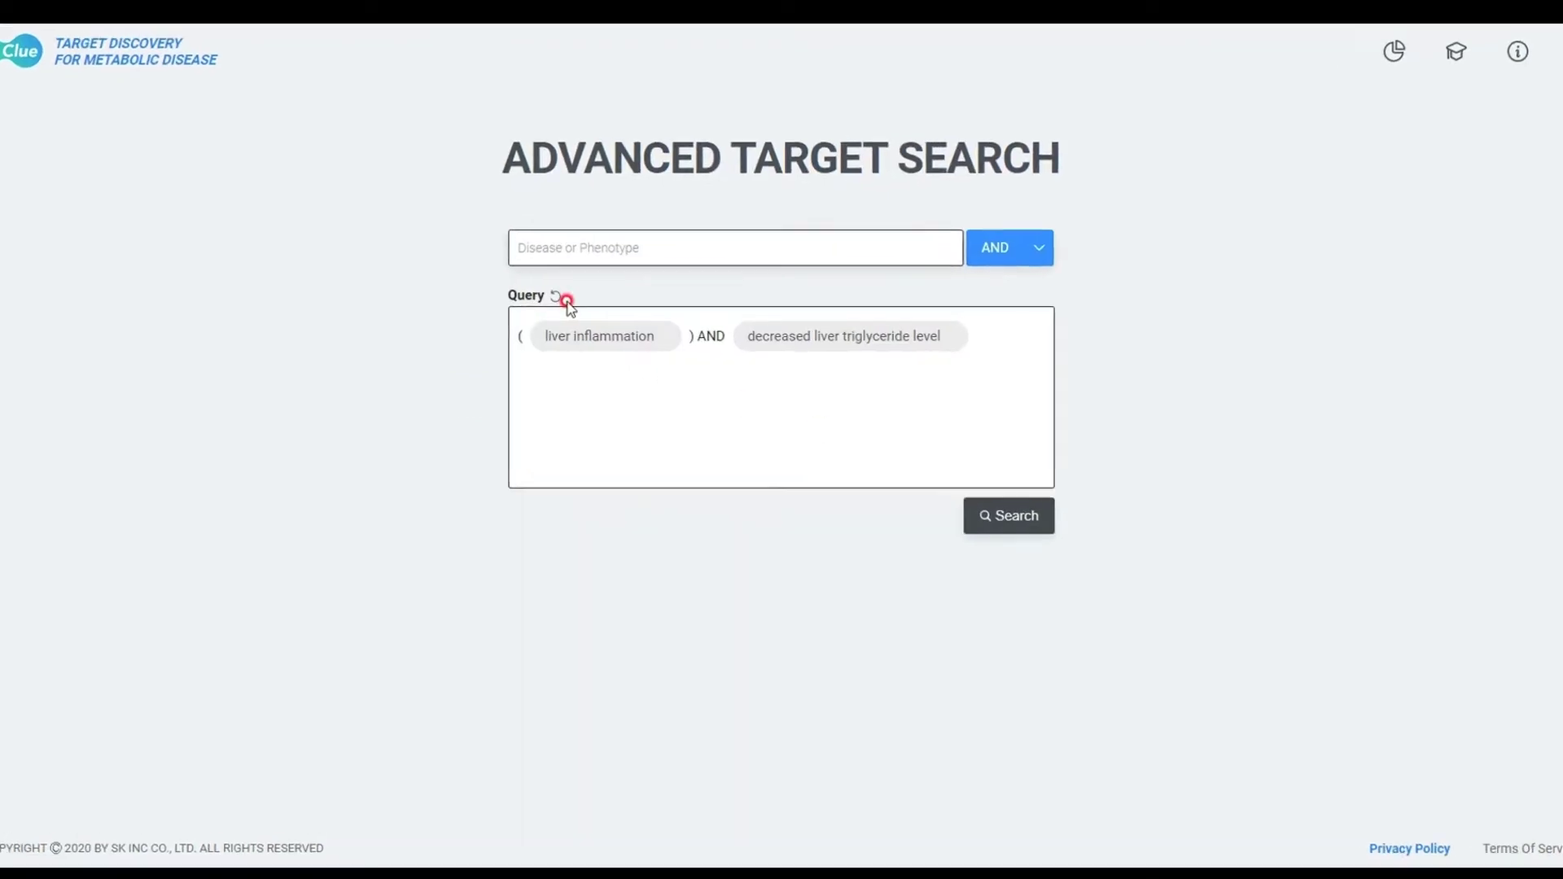
left_click(568, 298)
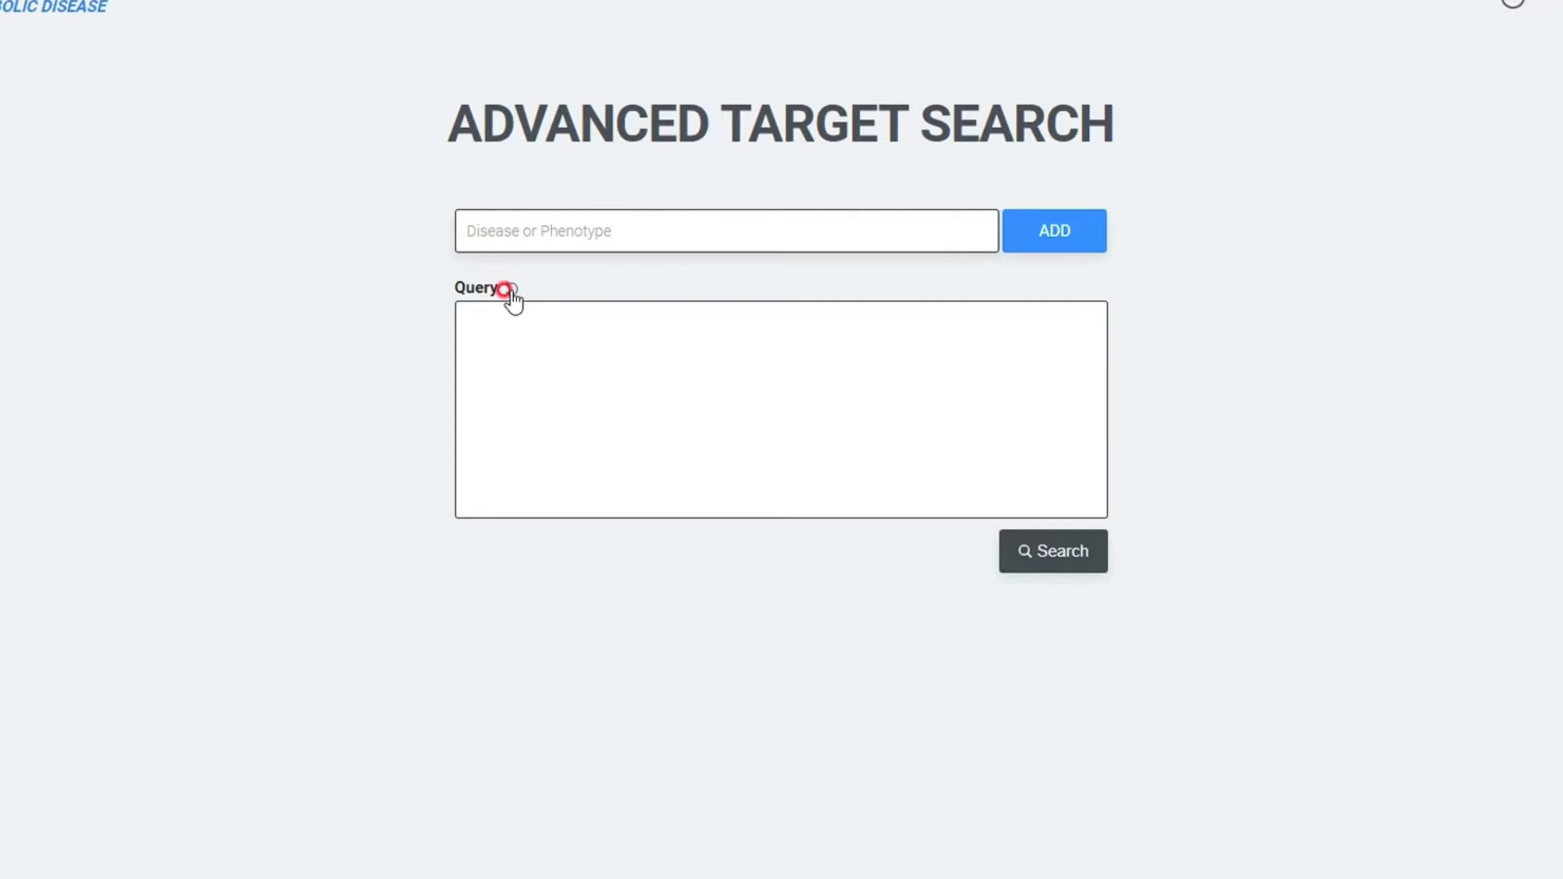
- Add the phenotype liver inflammation as the first term of the query
left_click(510, 226)
type("liver in")
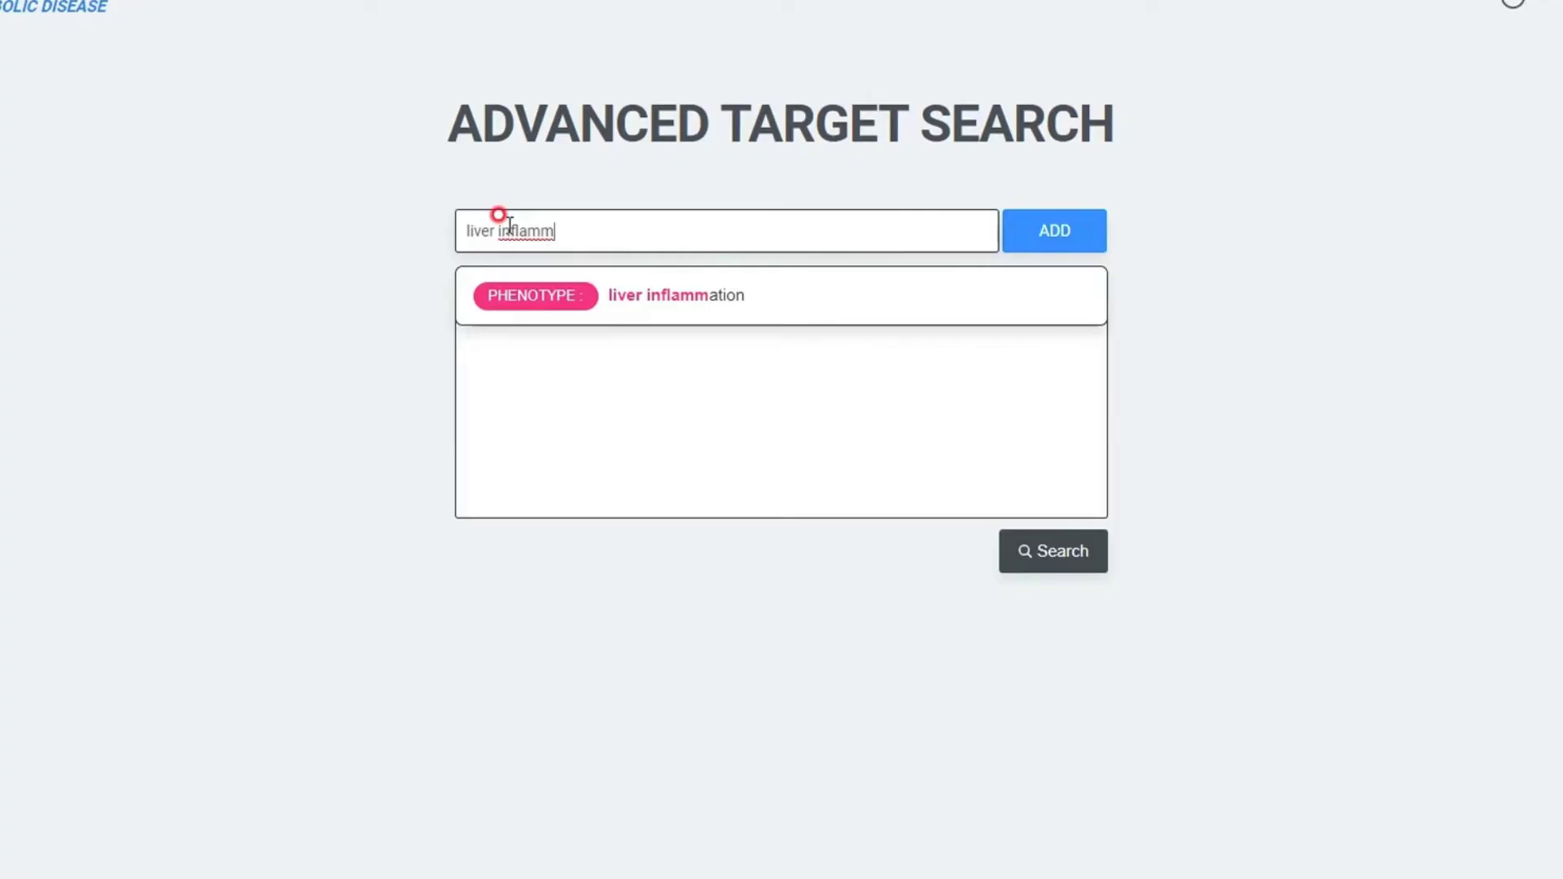
type("flamm")
left_click(676, 305)
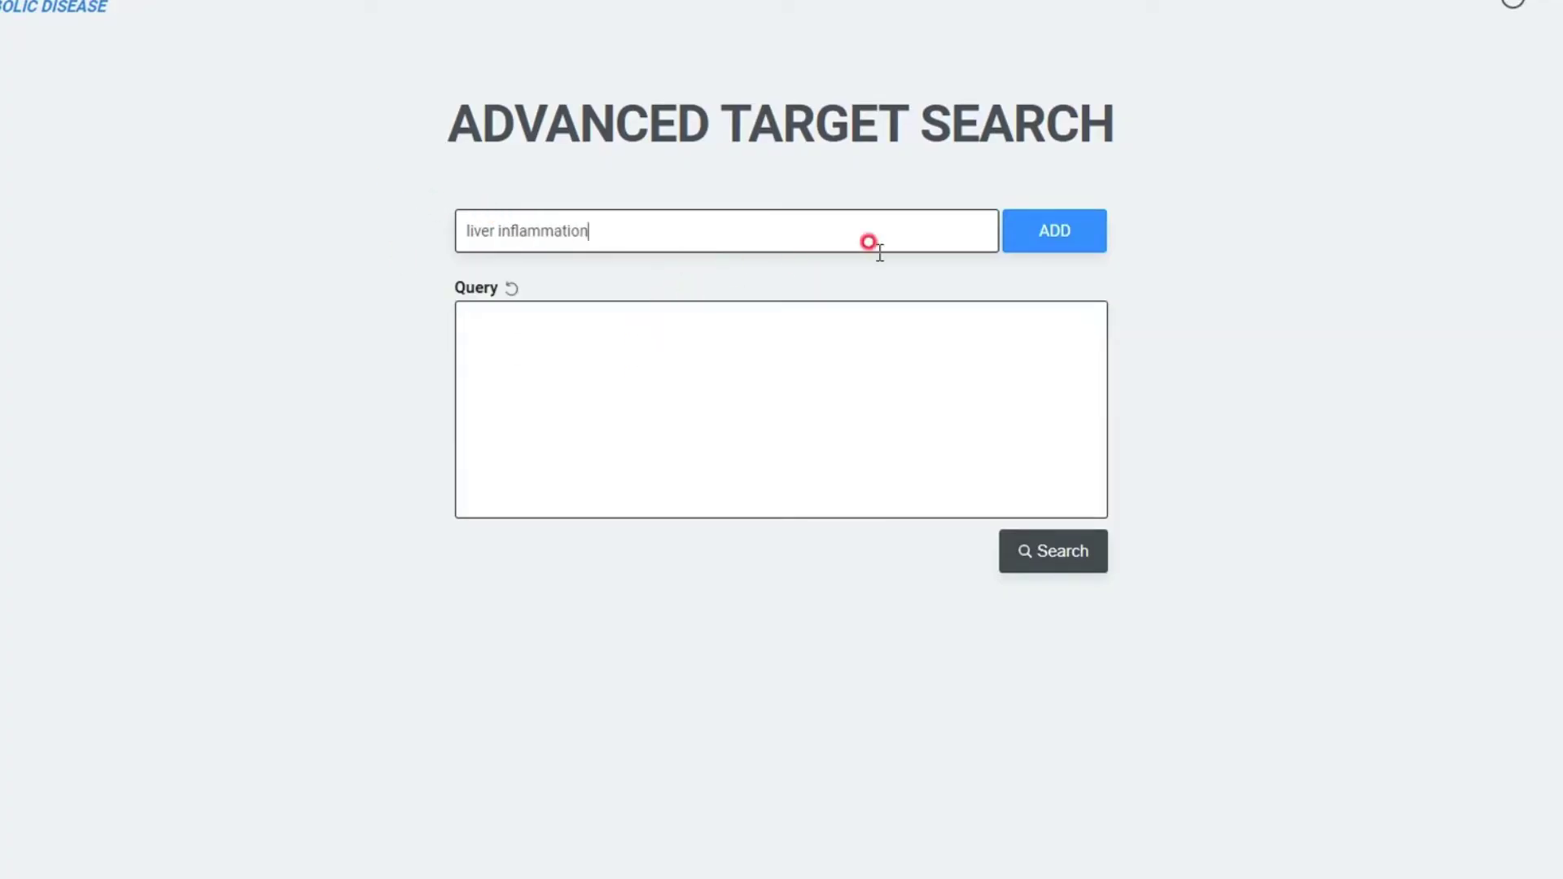
left_click(1056, 232)
- Add the phenotype decreased liver triglyceride level to the query with AND, and run the advanced target search
left_click(500, 227)
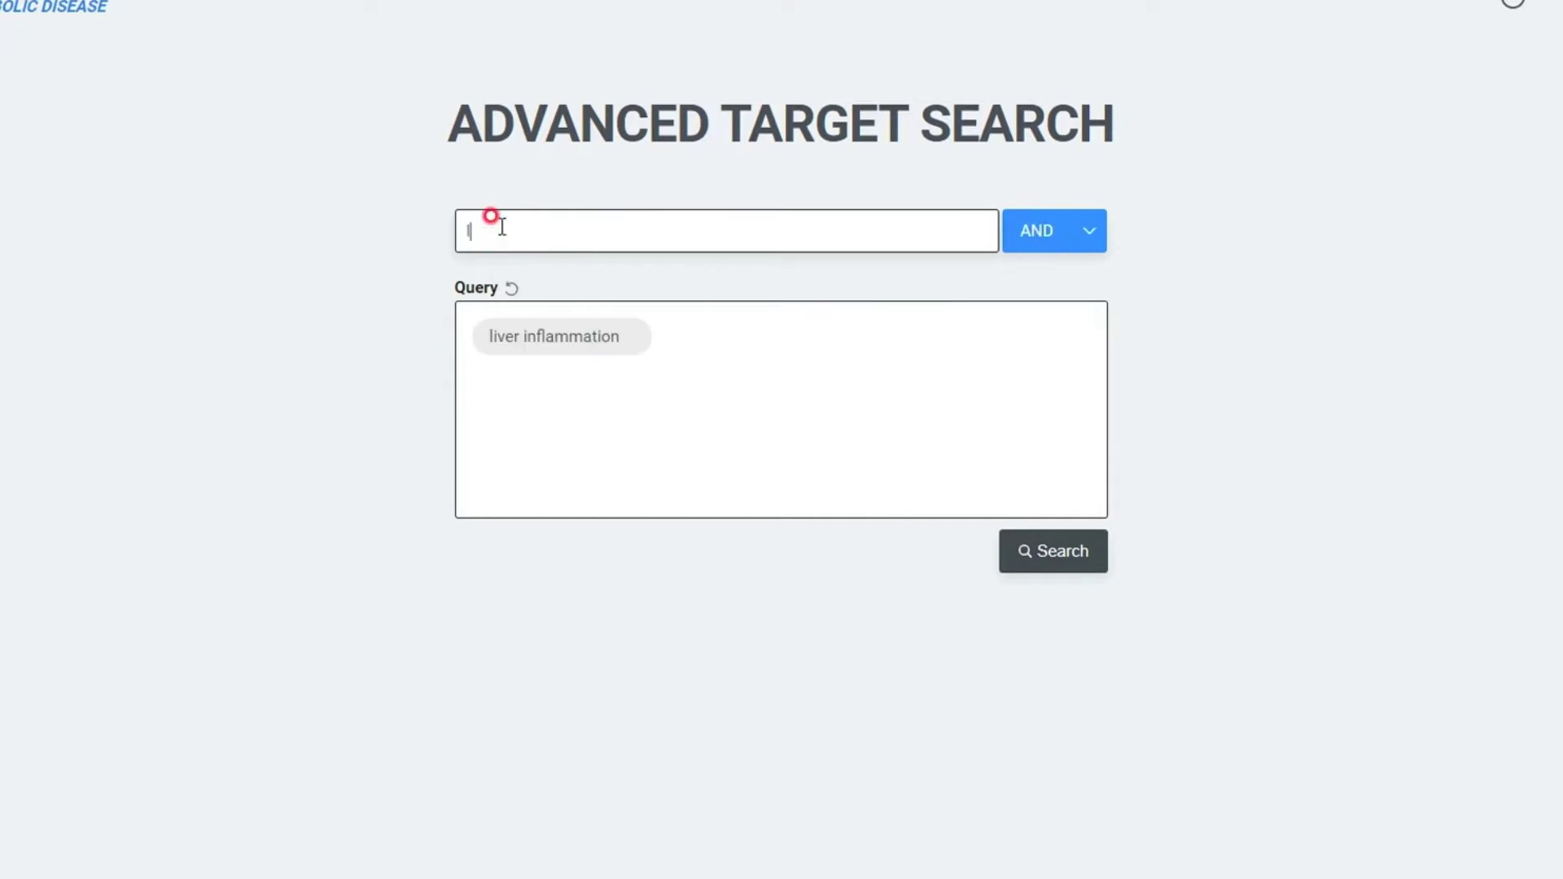
type("liver ")
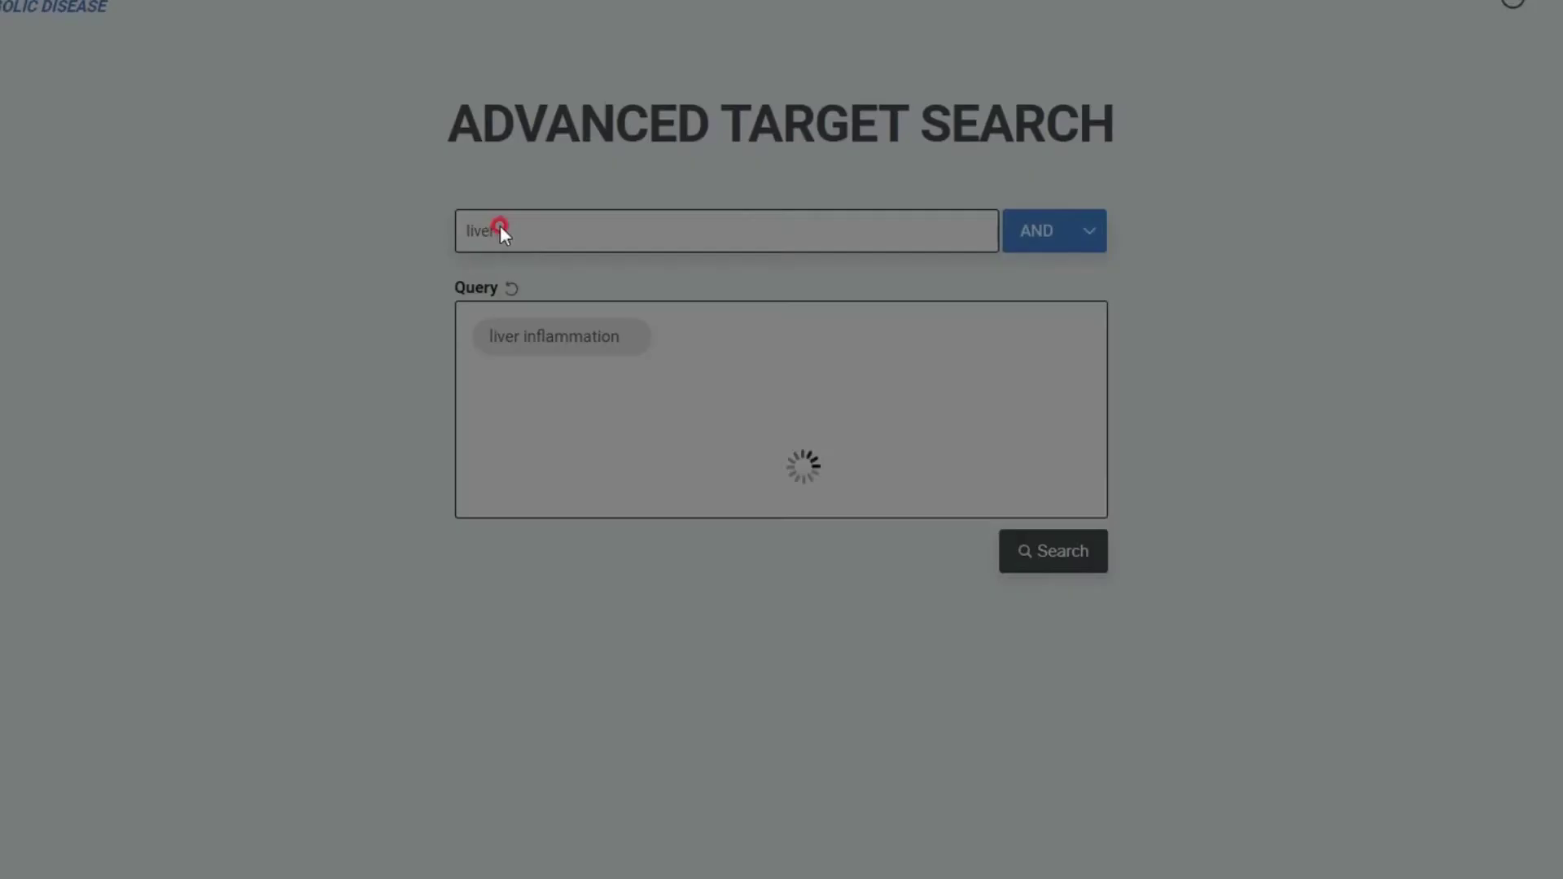
type("tri")
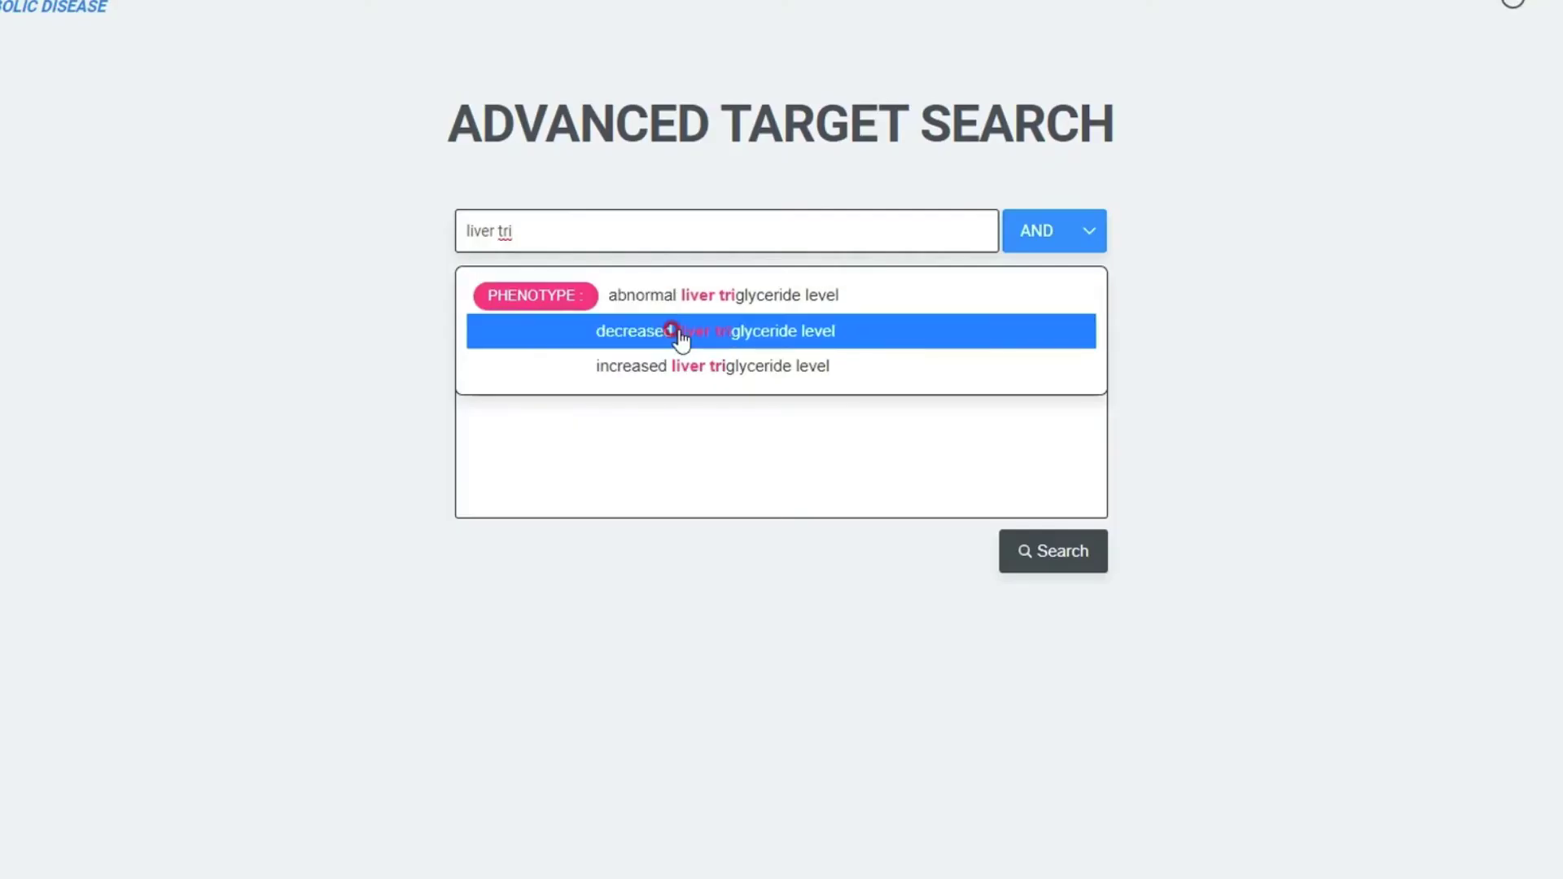
left_click(679, 334)
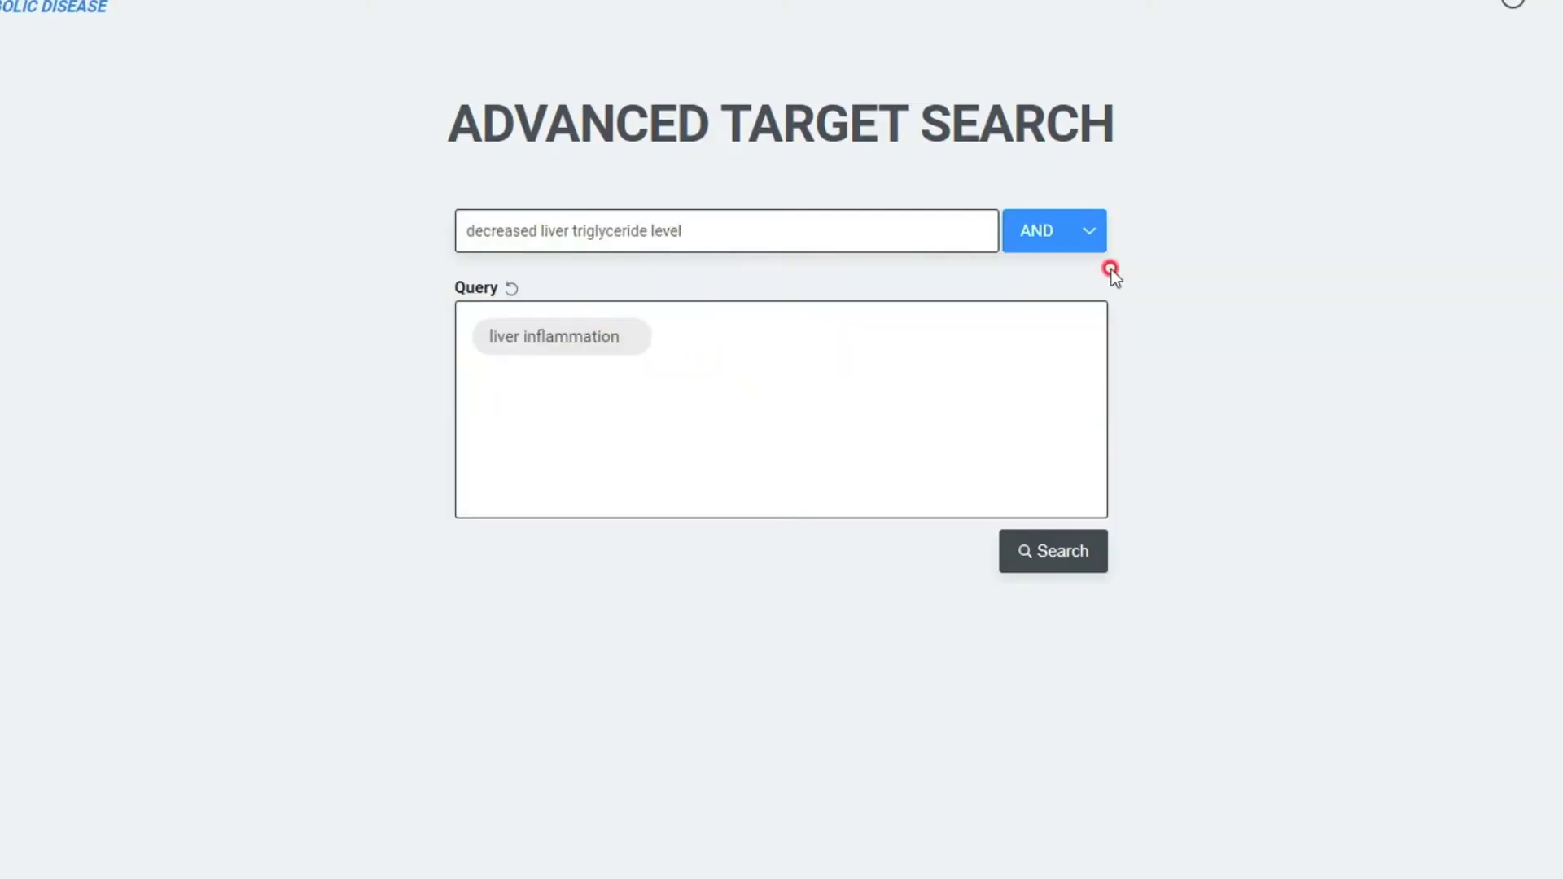
left_click(1071, 243)
left_click(1051, 273)
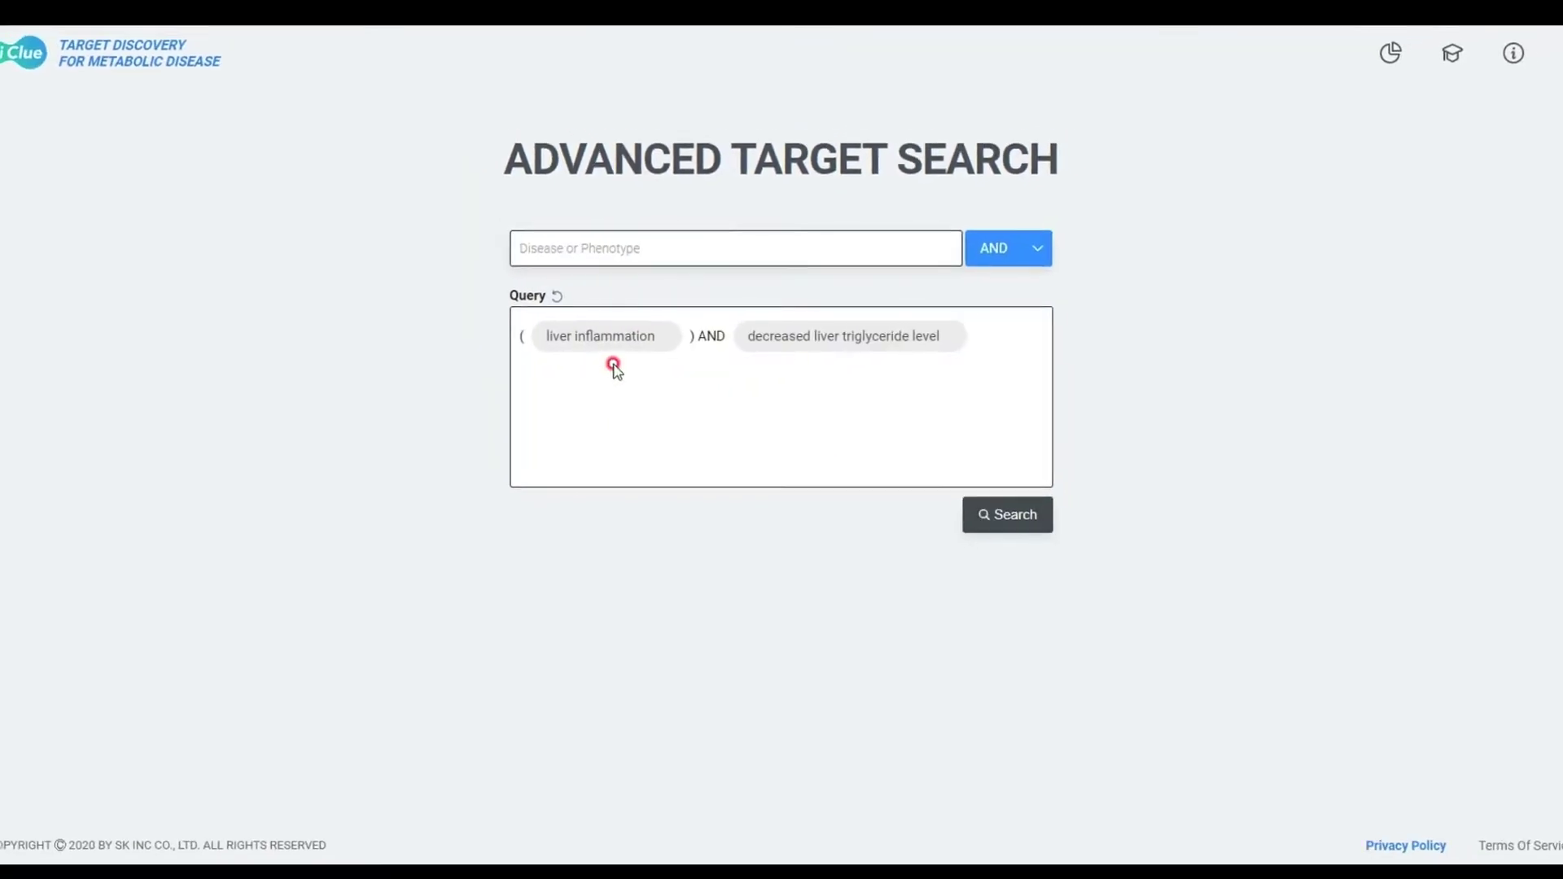
left_click(999, 518)
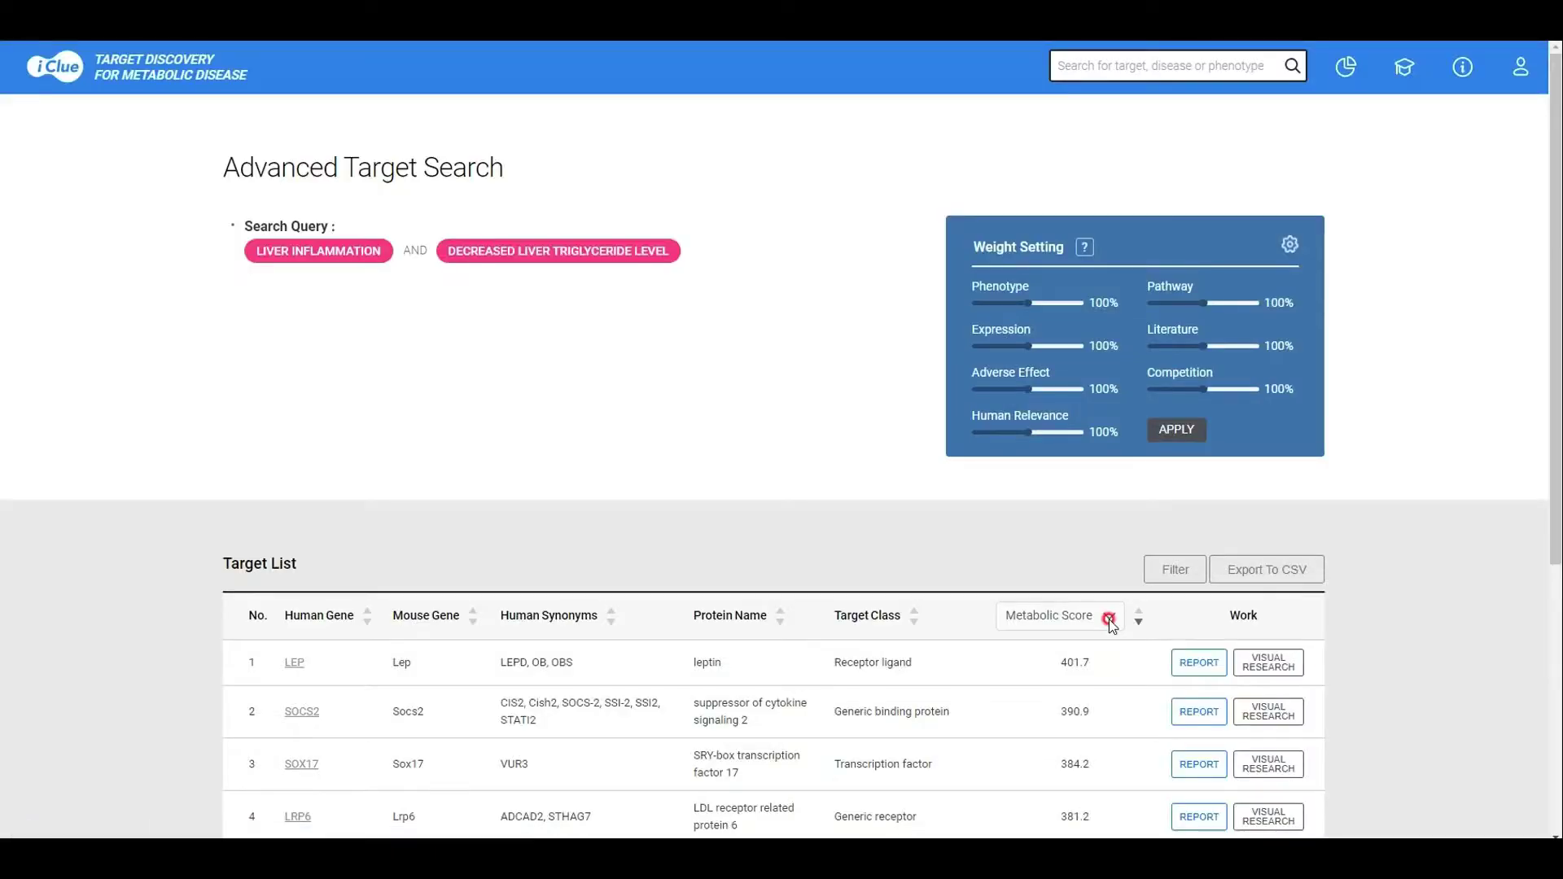
- Filter the target list by target class to Generic enzyme and Generic receptor
scroll(575, 516, "down", 4)
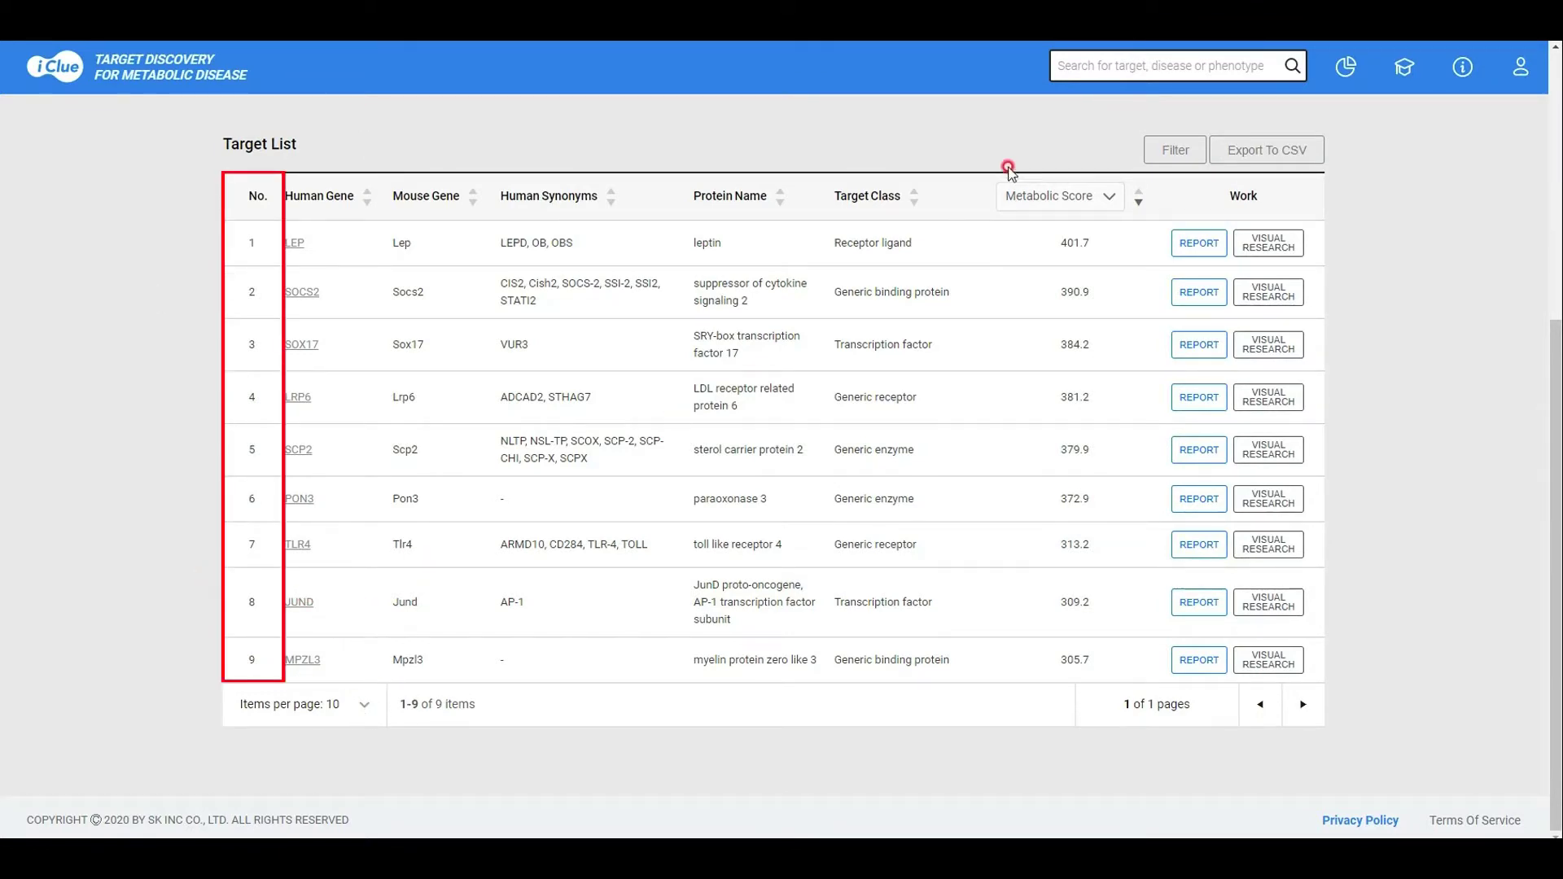
left_click(1172, 150)
left_click(965, 244)
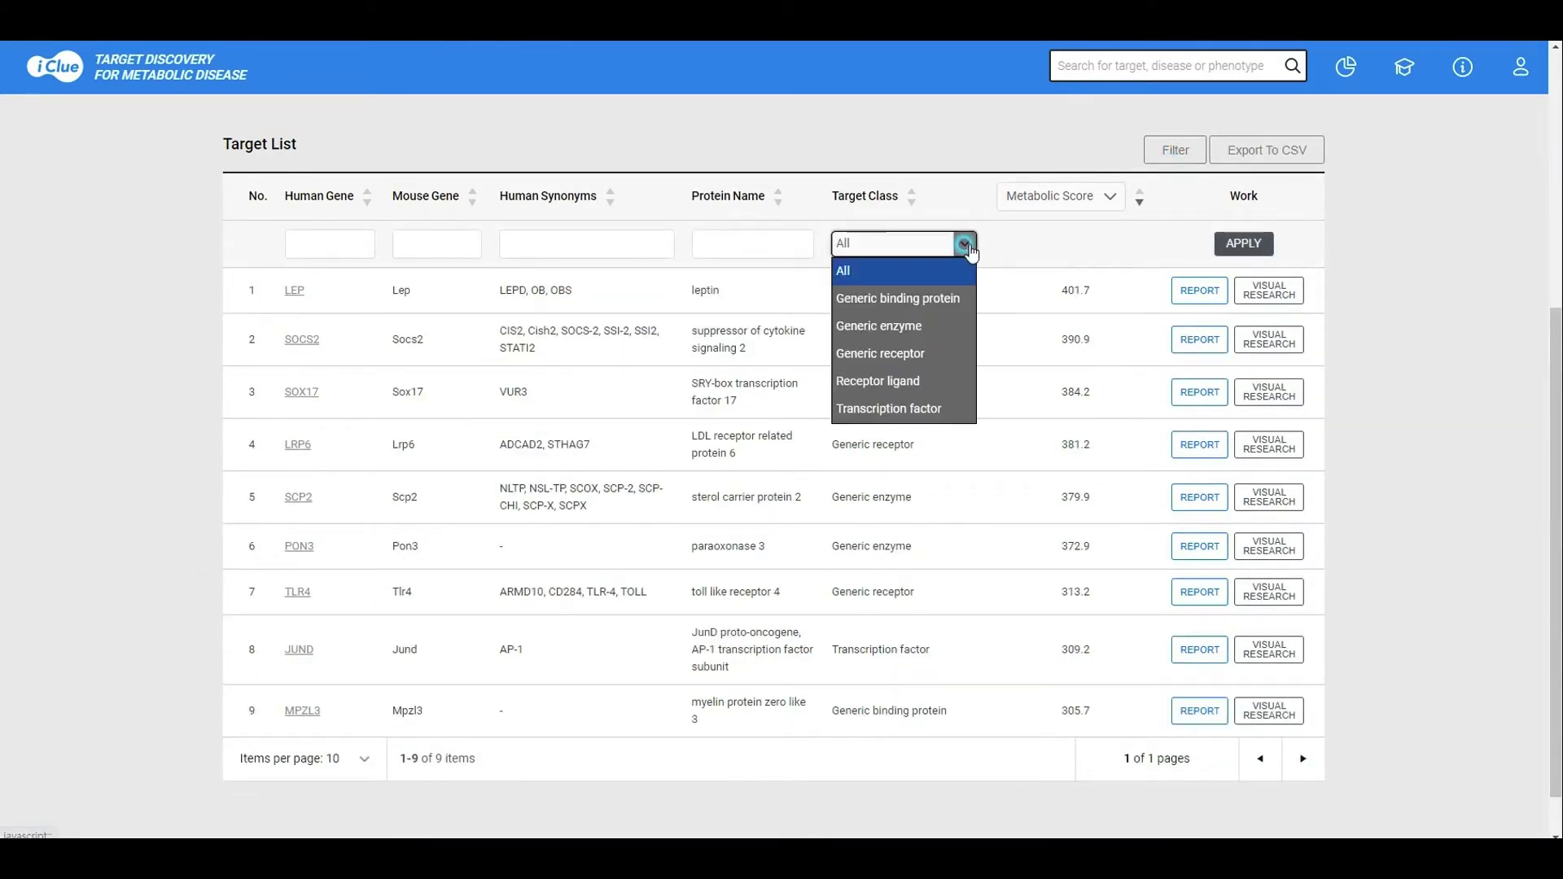
left_click(879, 326)
left_click(880, 353)
left_click(1253, 247)
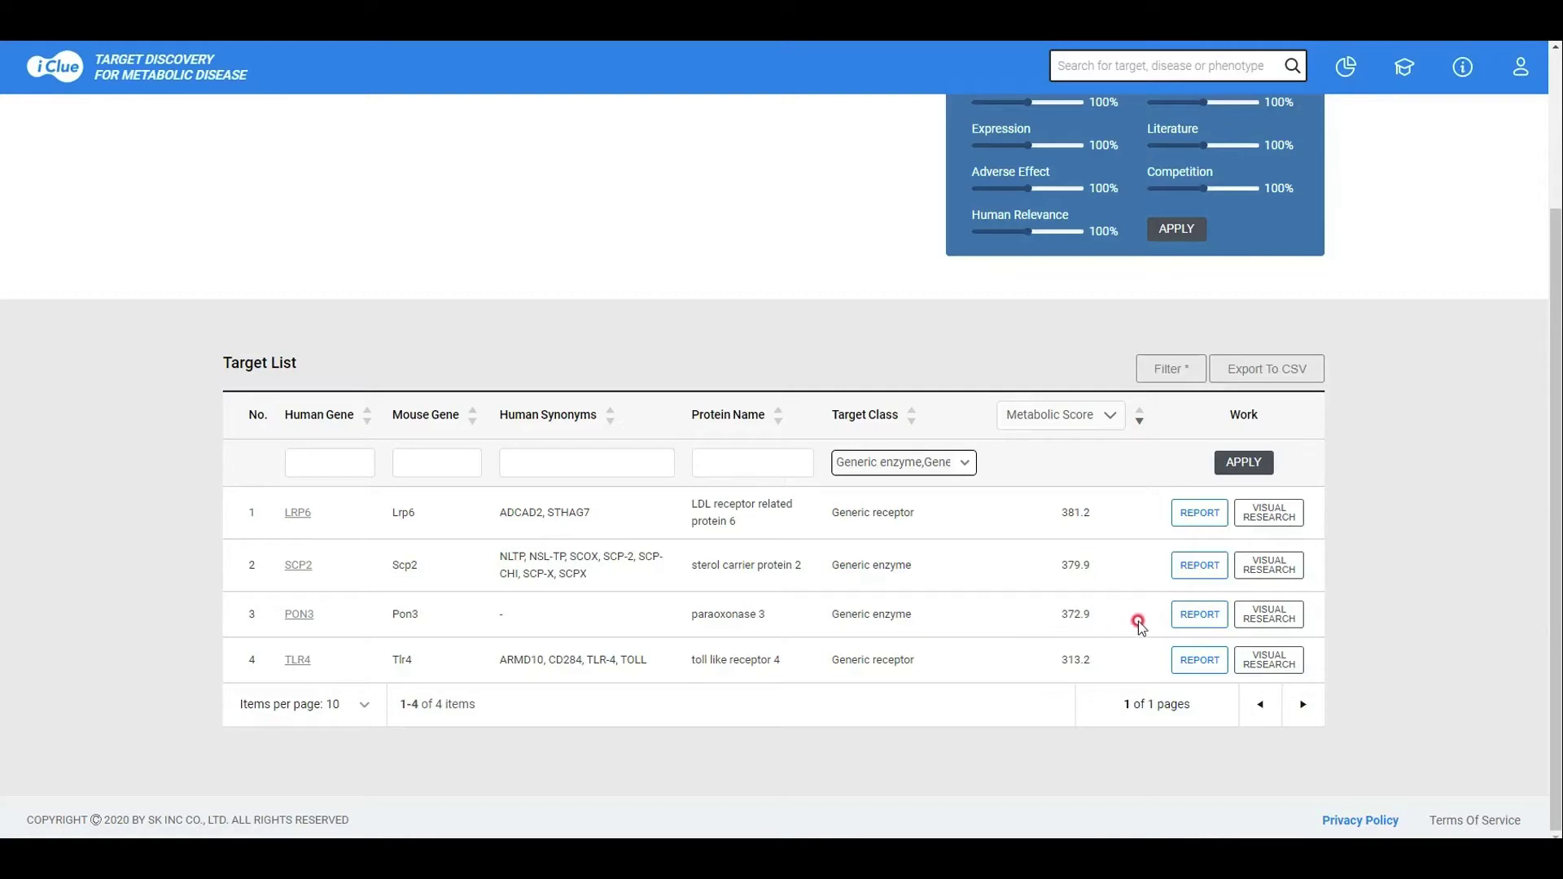
- Open the report for PON3 and add PON1 as its comparison target
left_click(1199, 616)
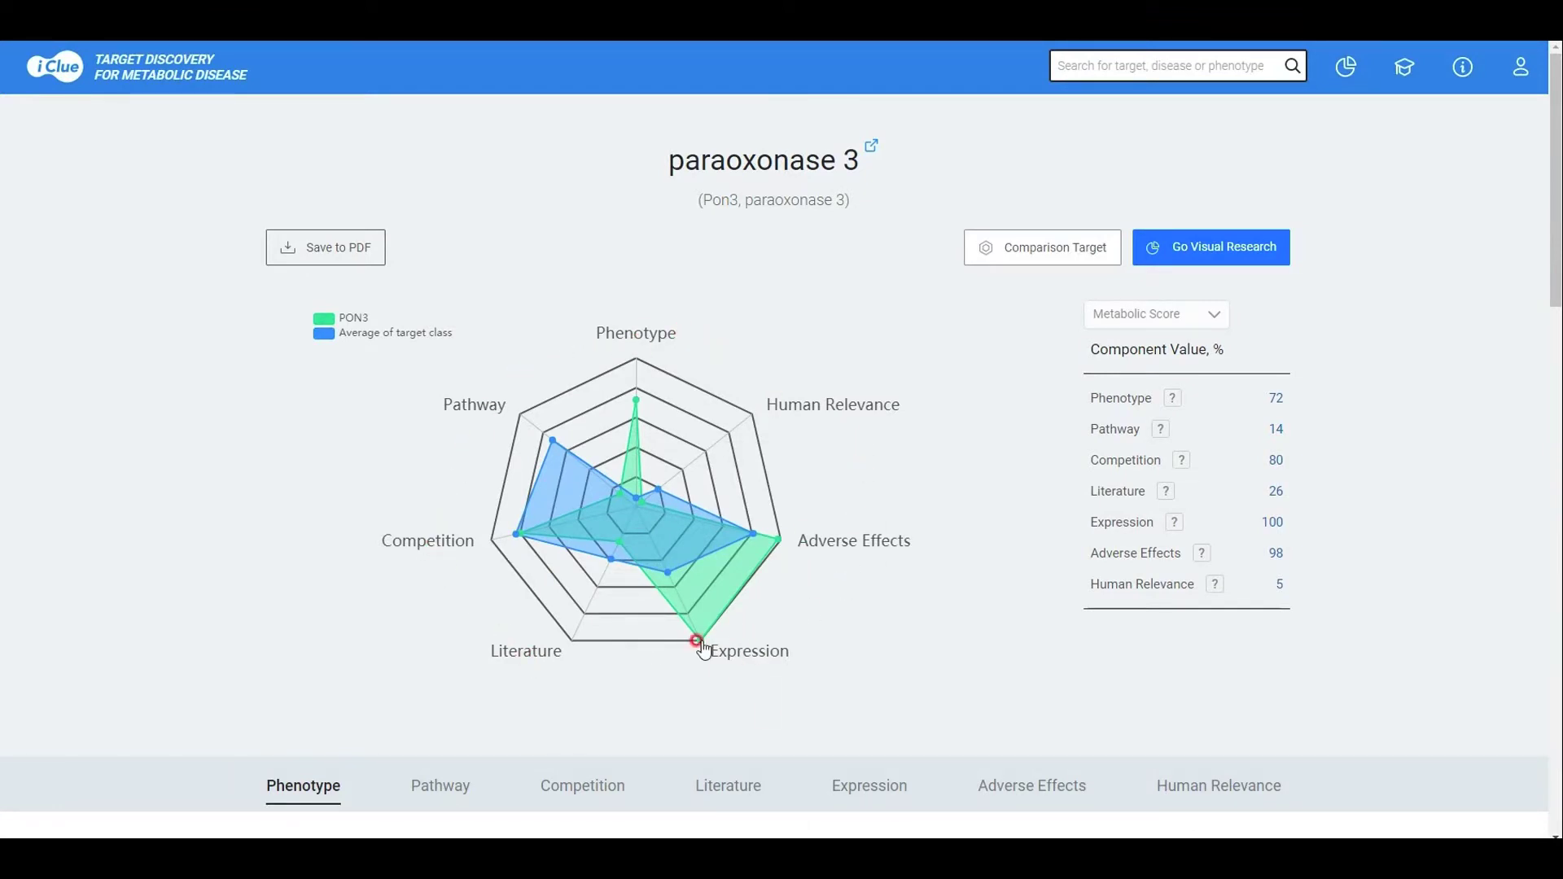
mouse_move(698, 641)
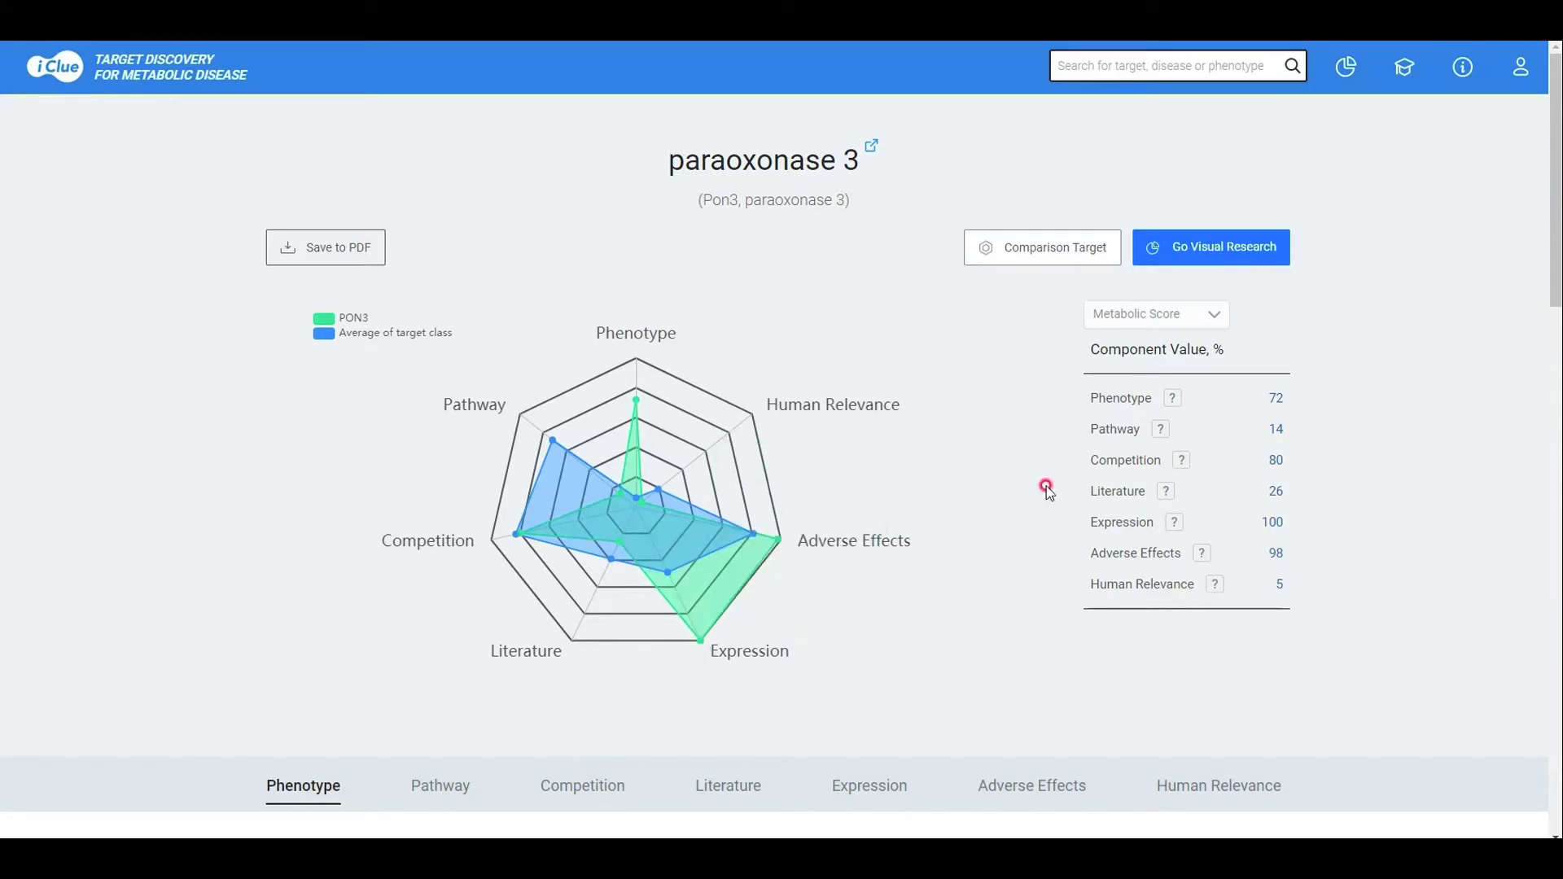
left_click(1038, 256)
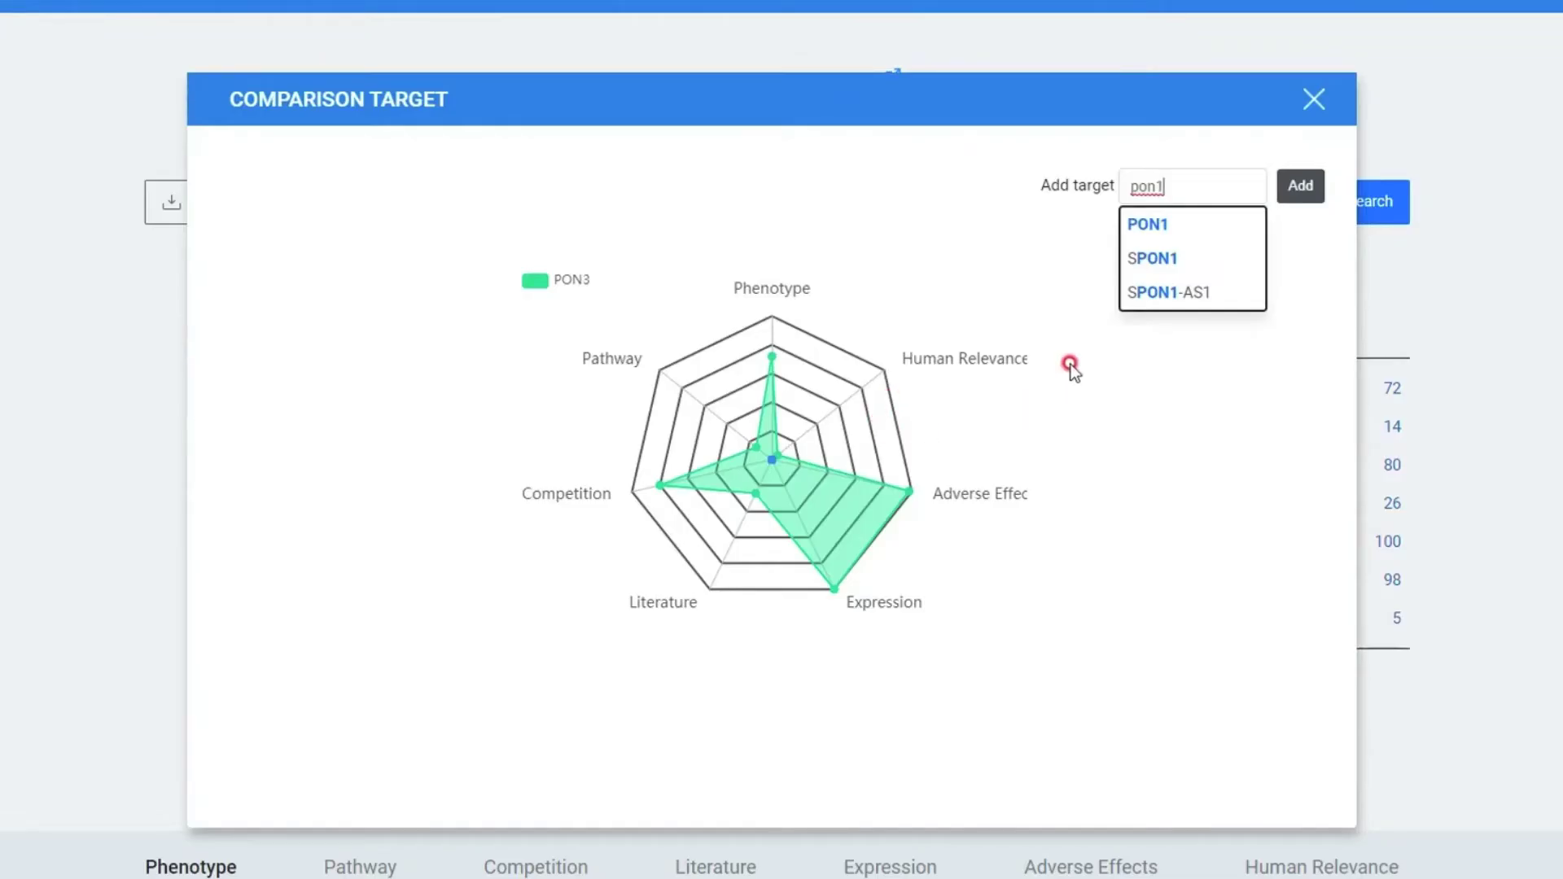
left_click(1141, 221)
left_click(1311, 198)
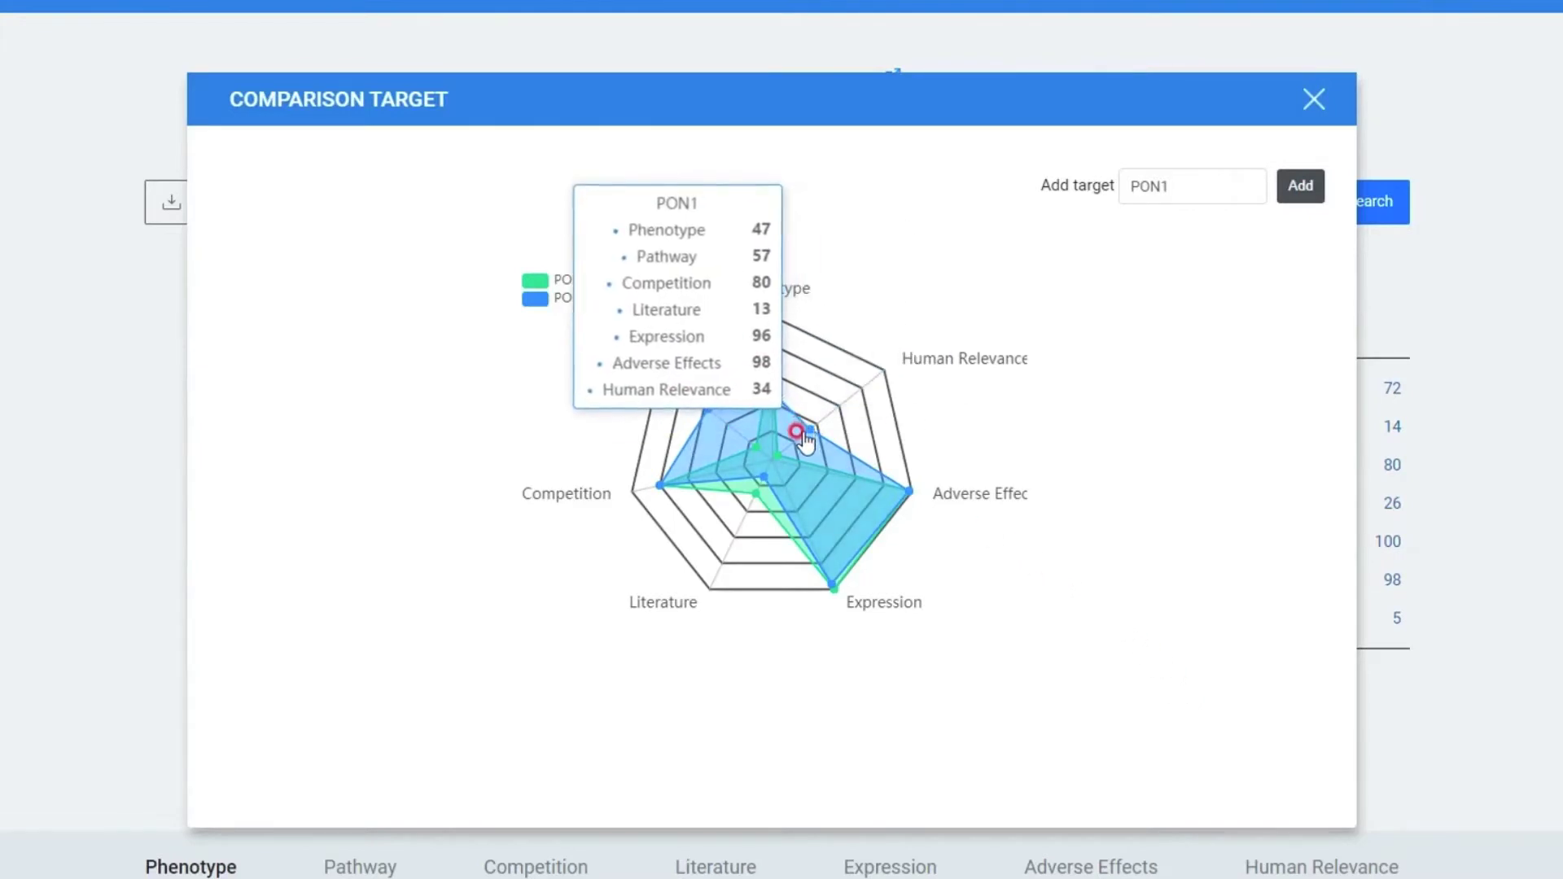
- Examine the component scores of PON3 and PON1 on the comparison radar chart, and close the comparison
mouse_move(770, 356)
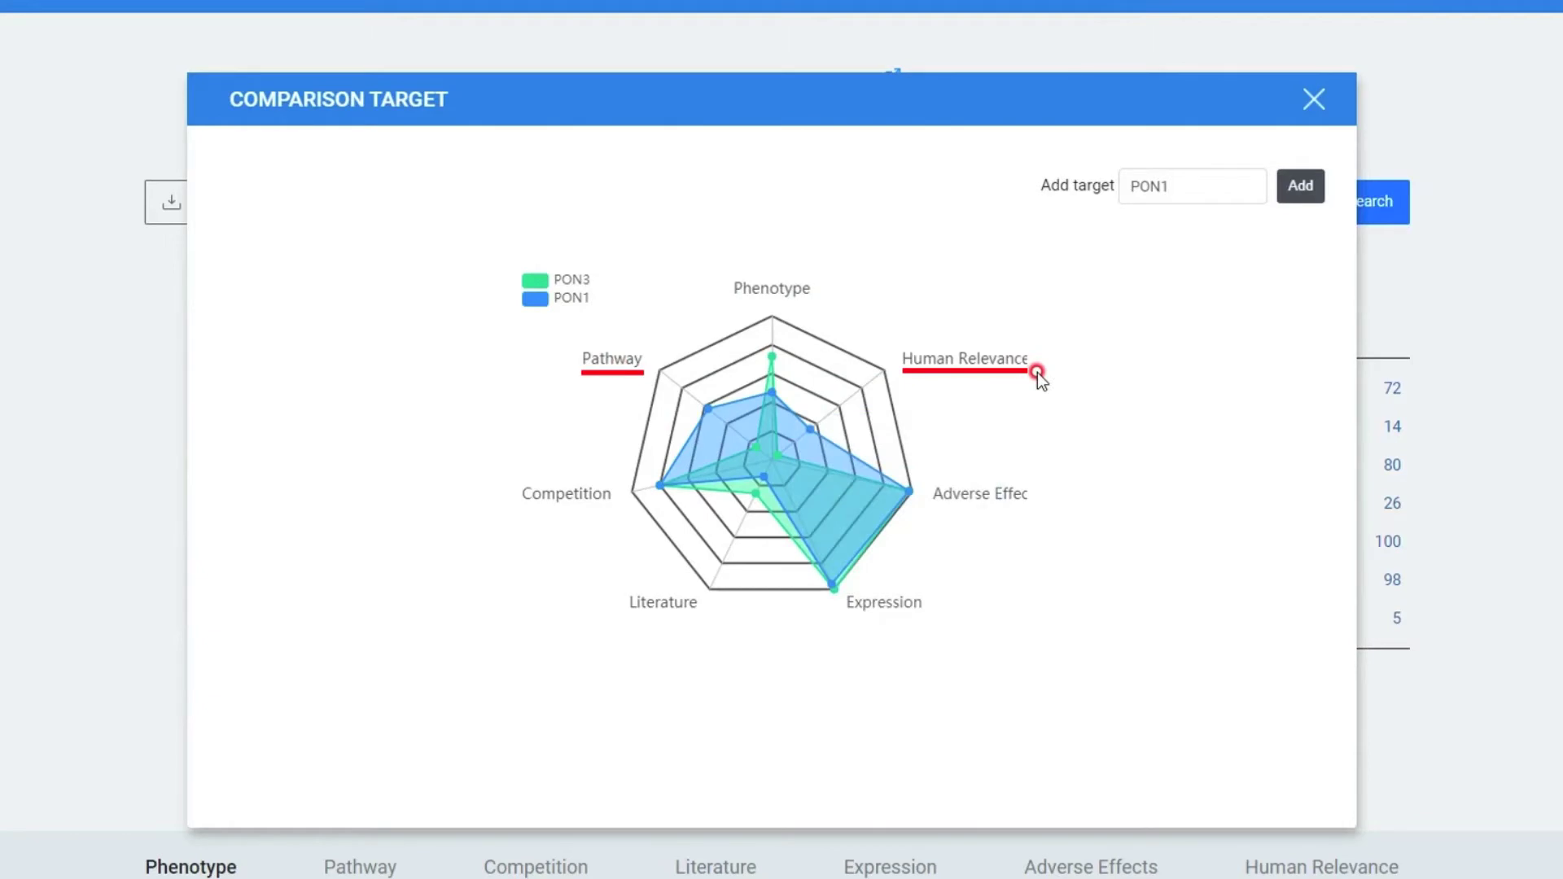
mouse_move(823, 441)
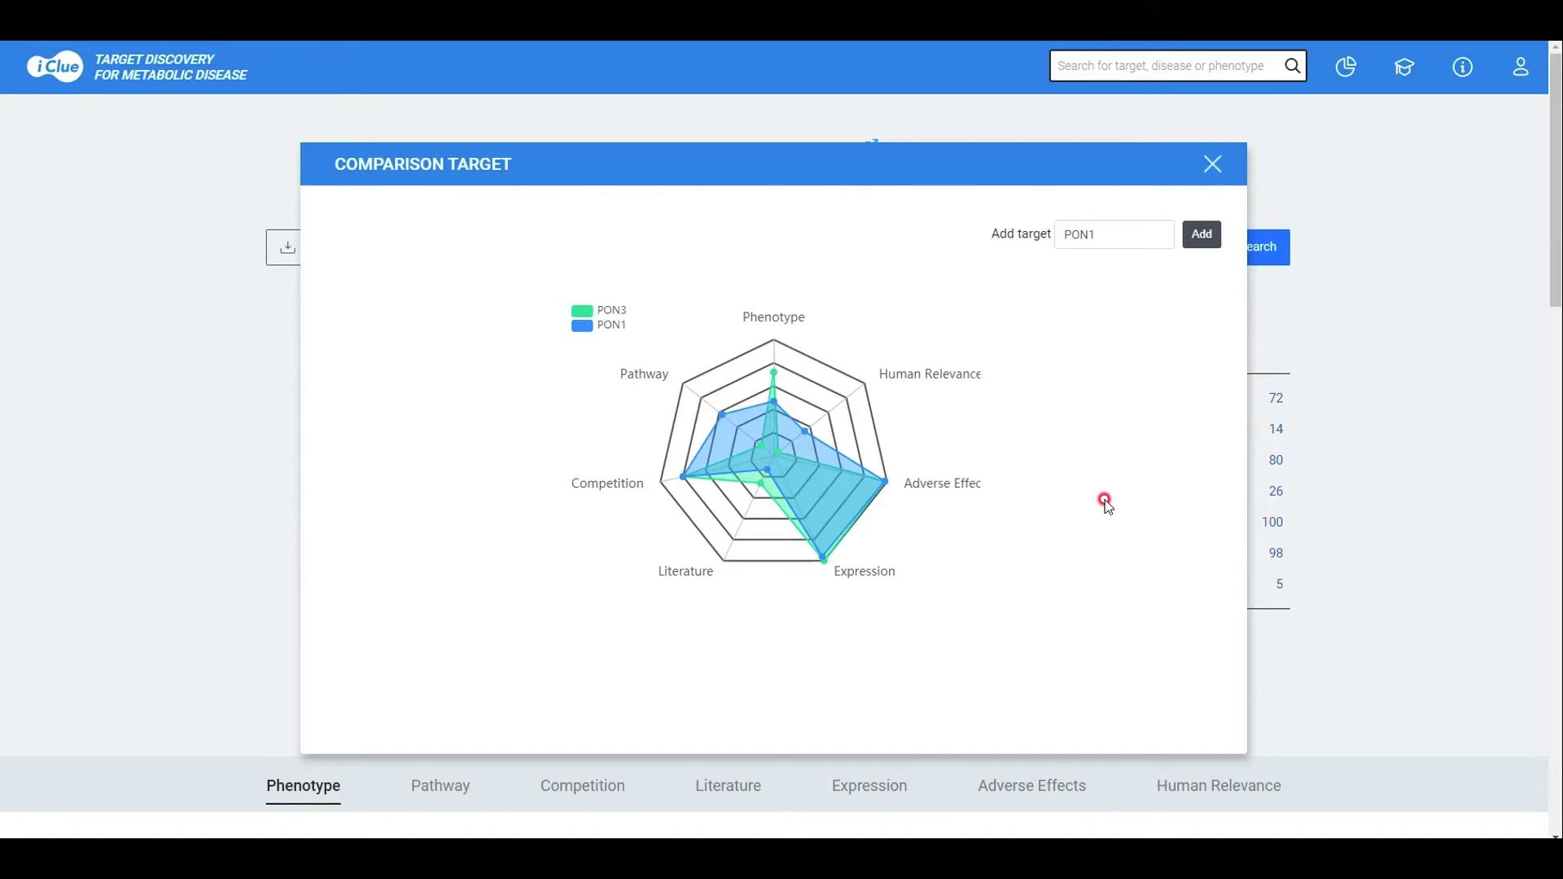
left_click(1213, 163)
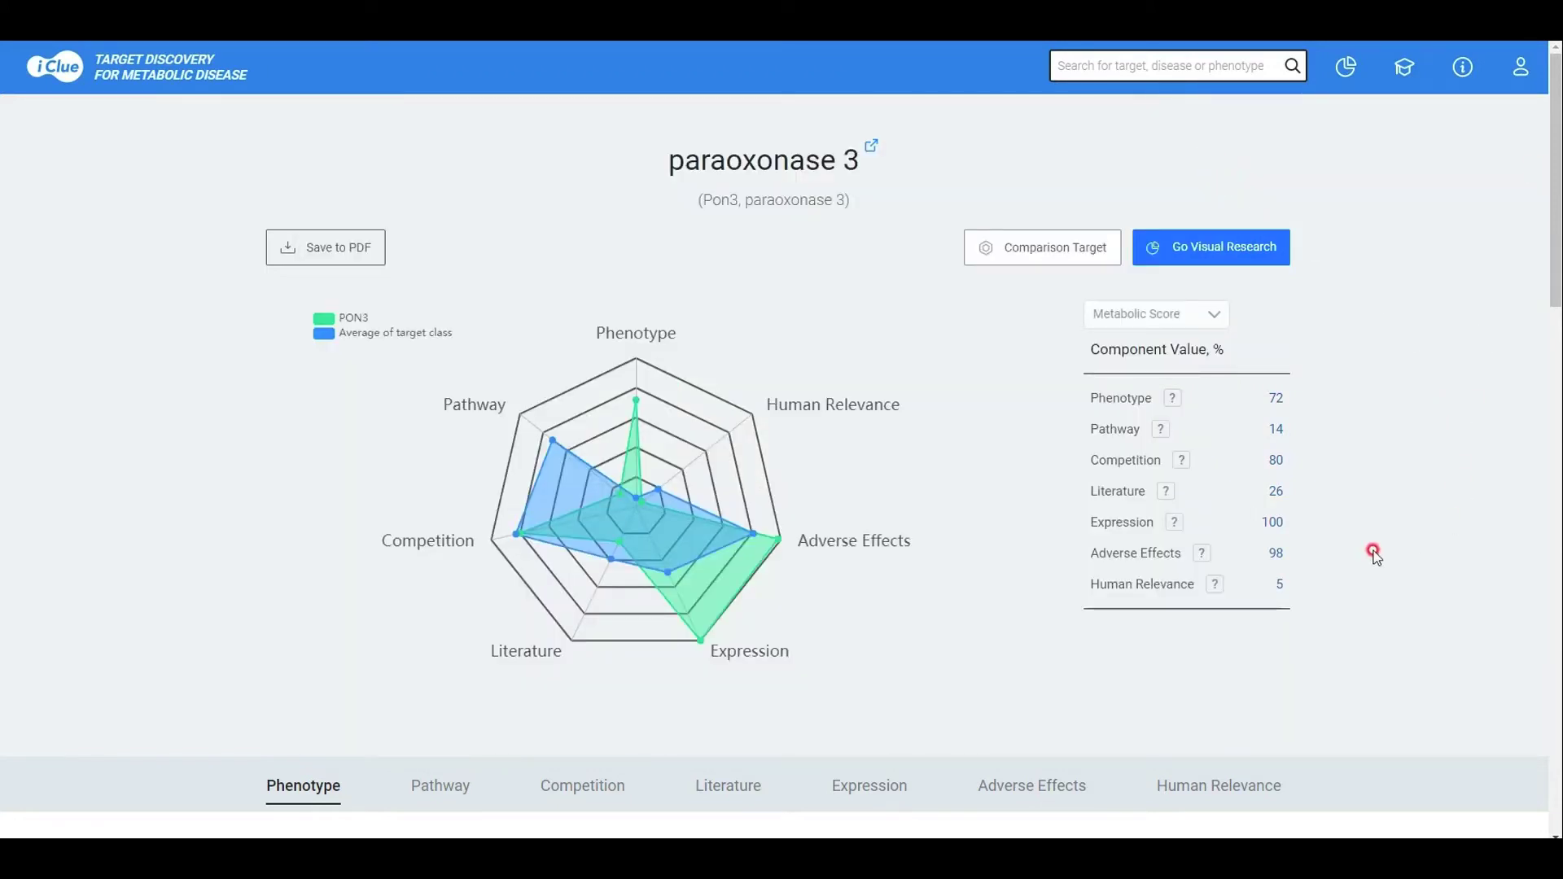
- Examine the Phenotype Landscape of the PON3 report, including the phenotypes behind Body weight under Obesity
scroll(977, 516, "down", 3)
scroll(924, 458, "down", 2)
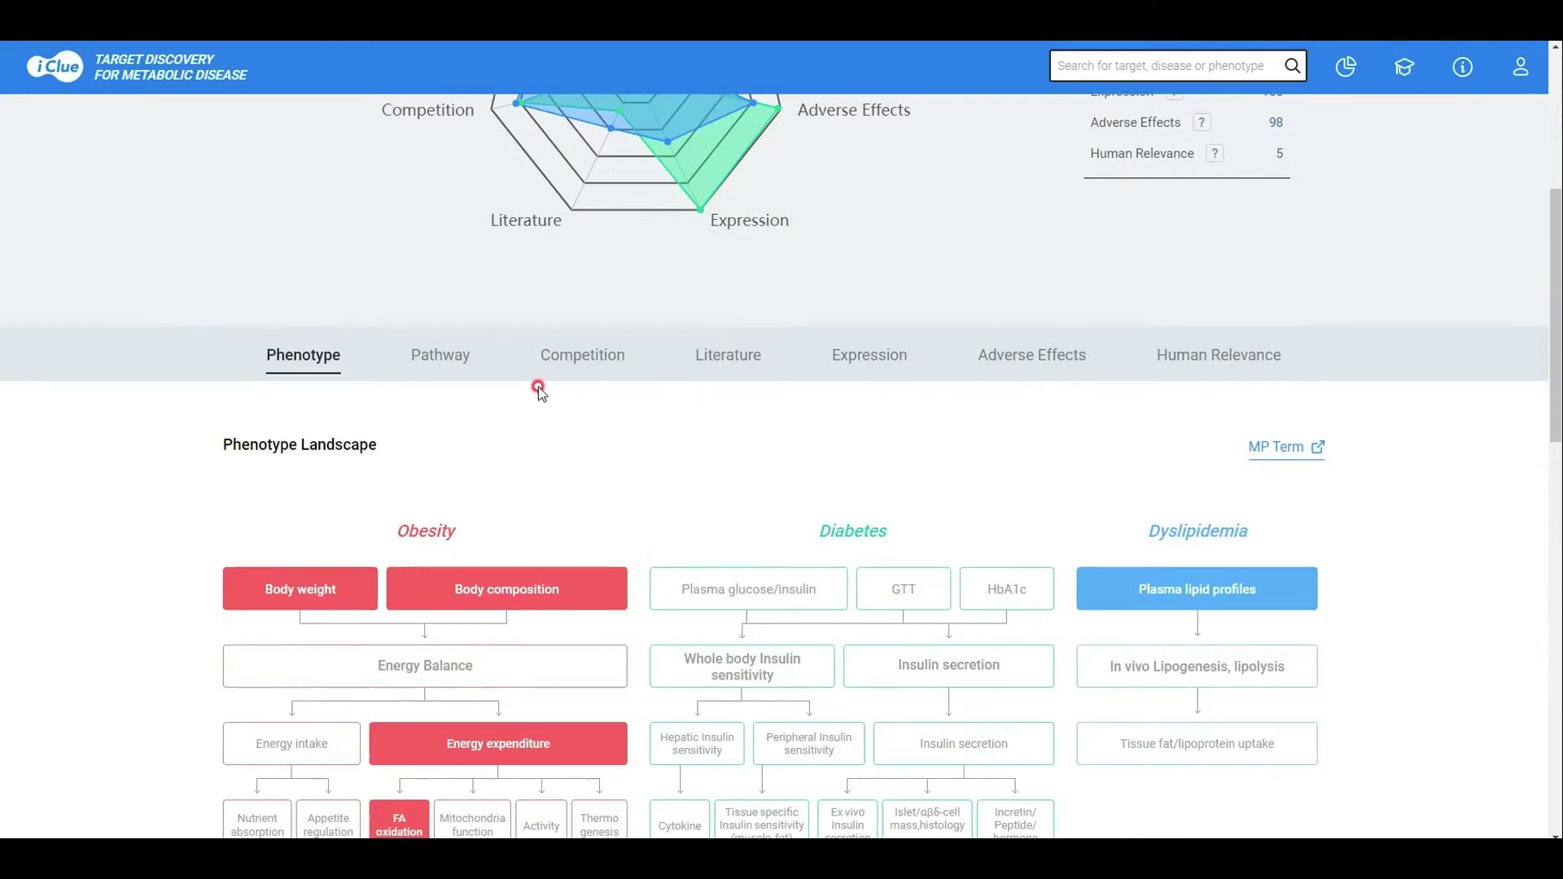
scroll(830, 408, "down", 2)
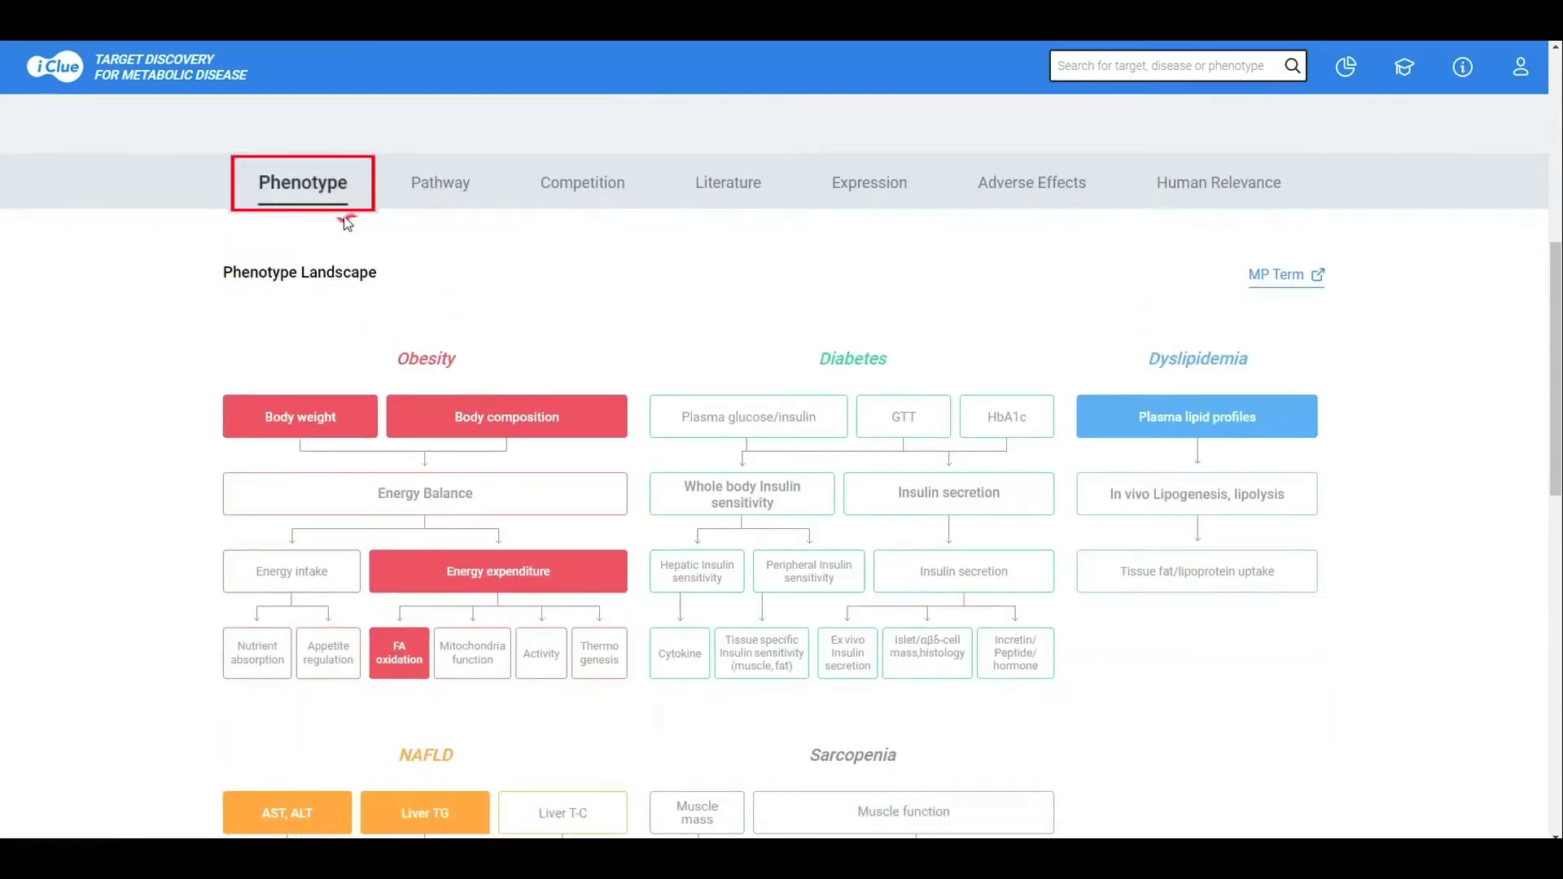
scroll(401, 303, "down", 1)
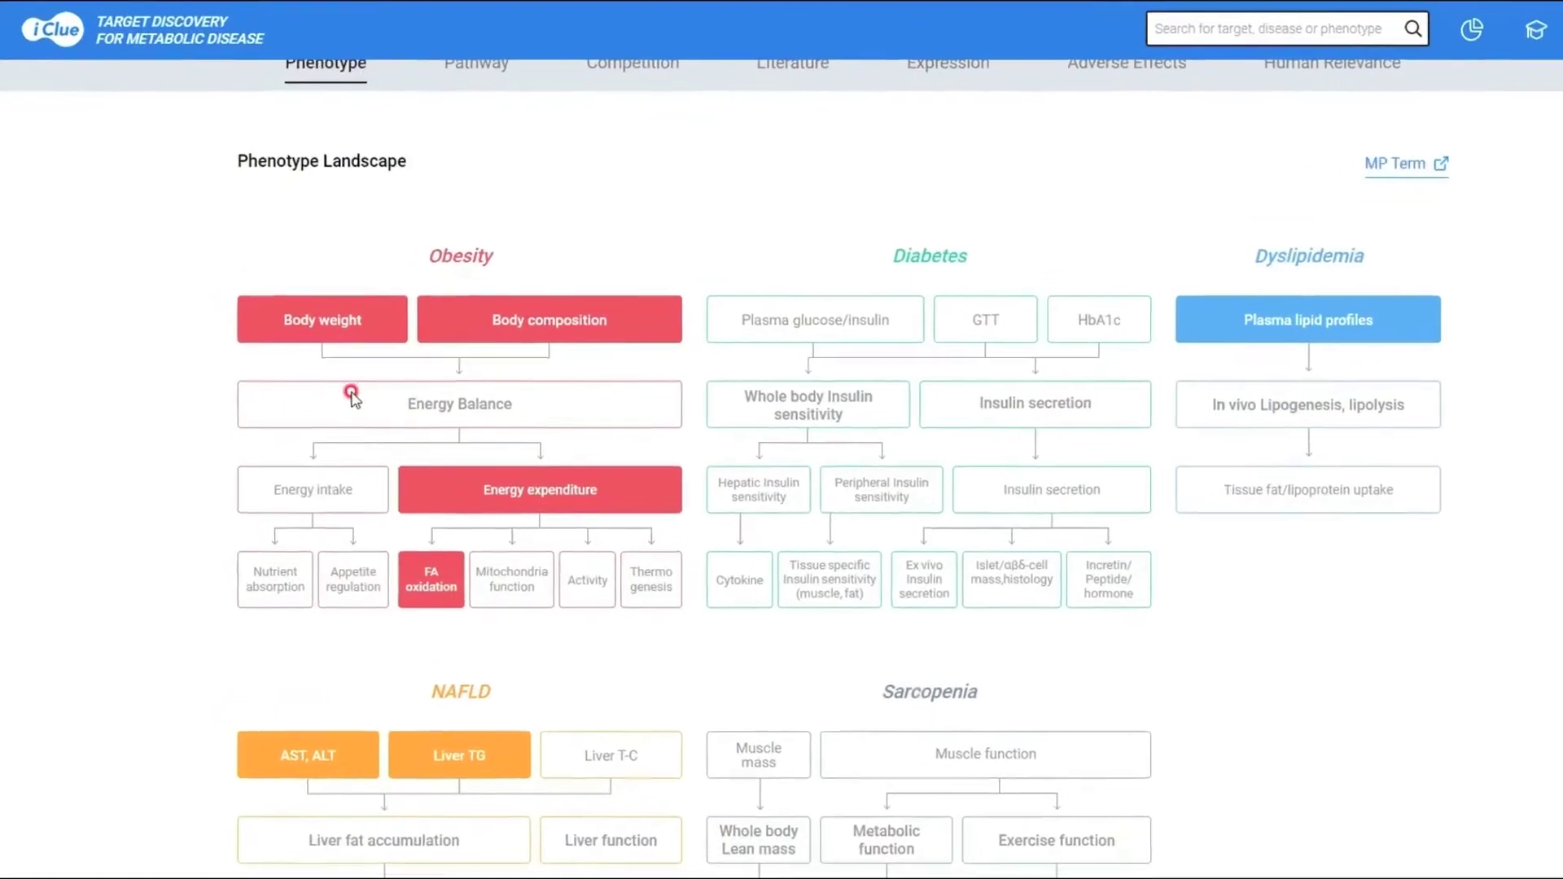
mouse_move(350, 331)
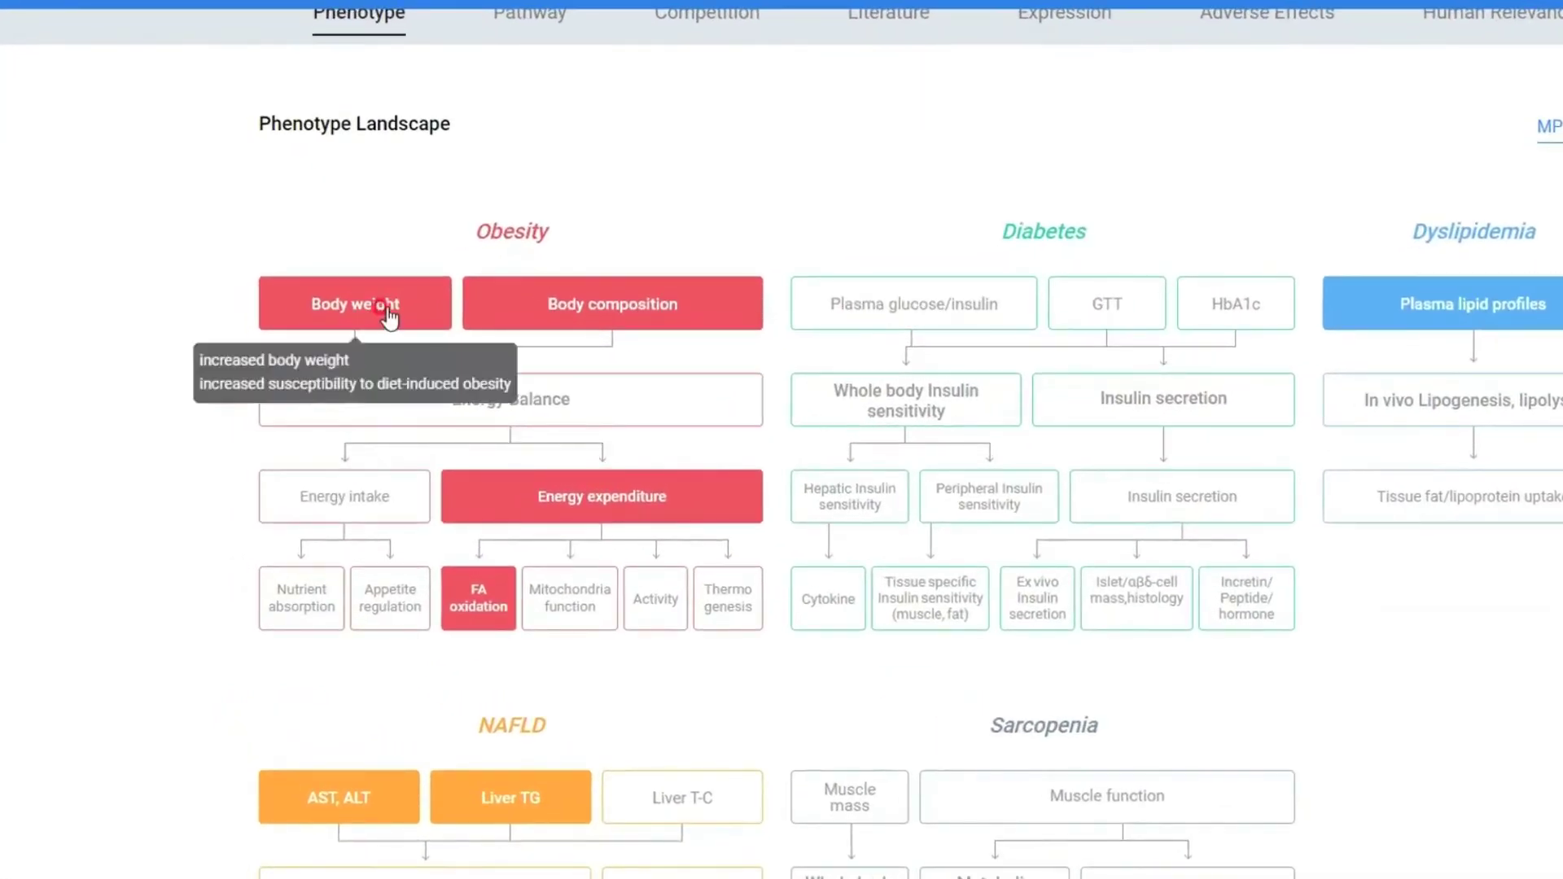
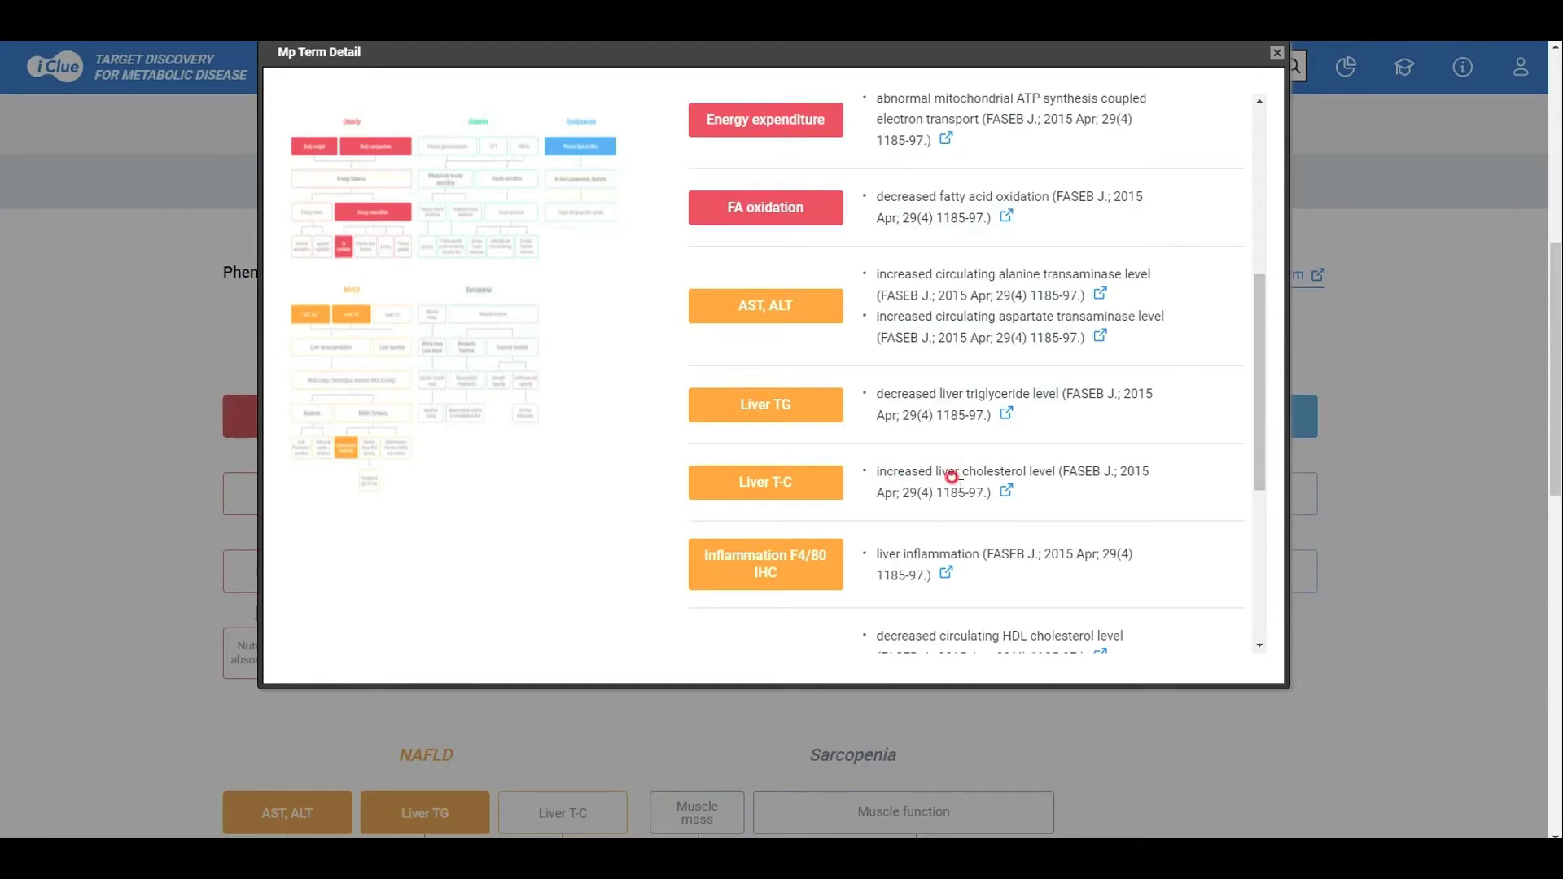
- Open the PubMed article cited for increased liver cholesterol level, read its abstract, return to the report and close the MP term details
left_click(1008, 492)
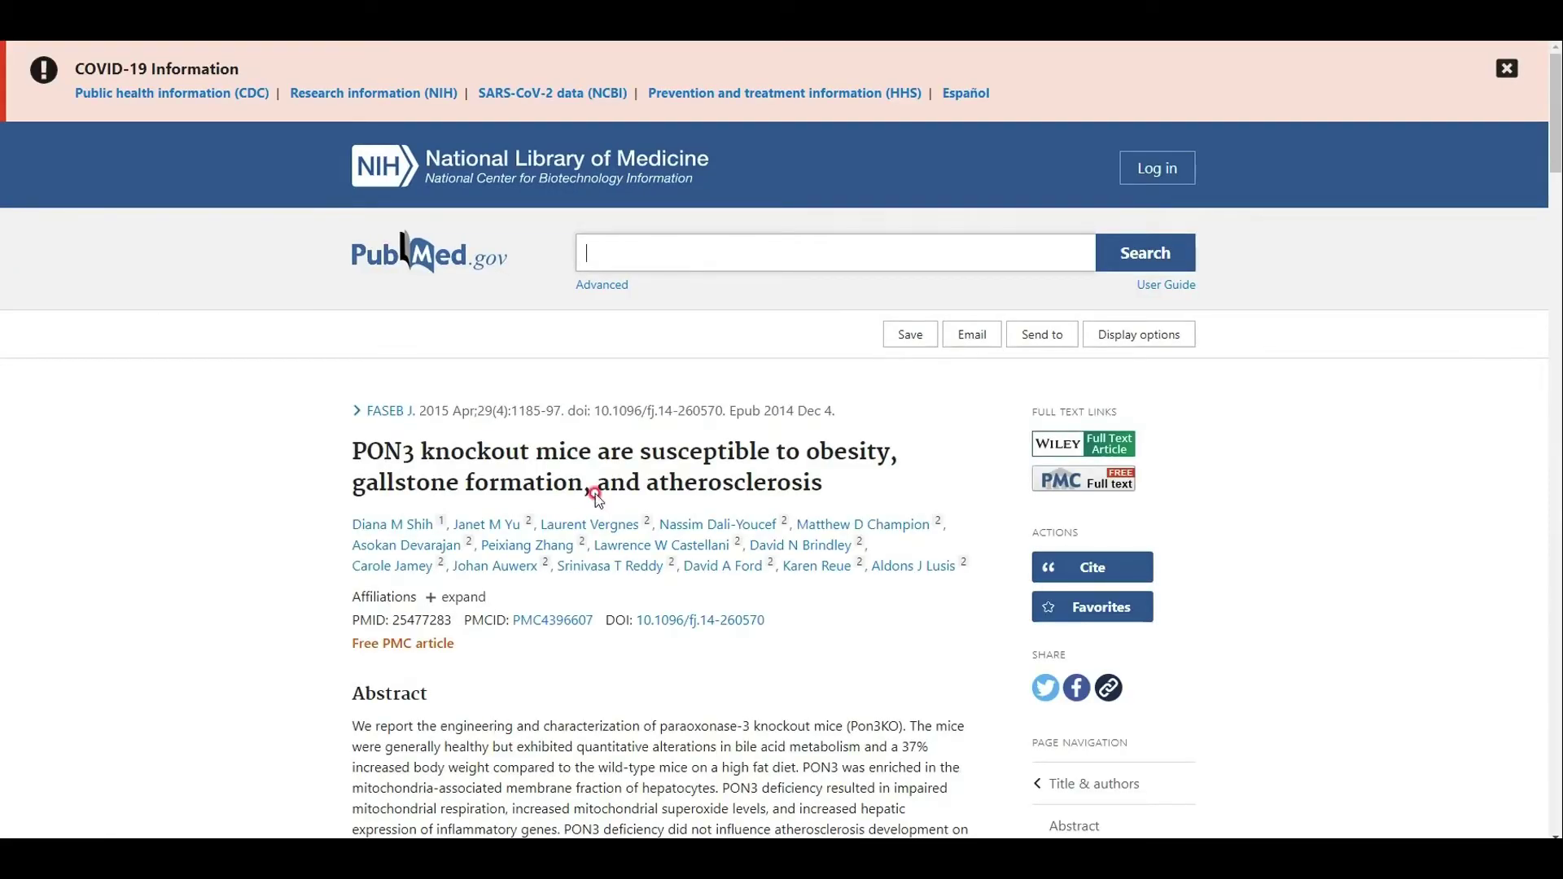
scroll(656, 711, "down", 3)
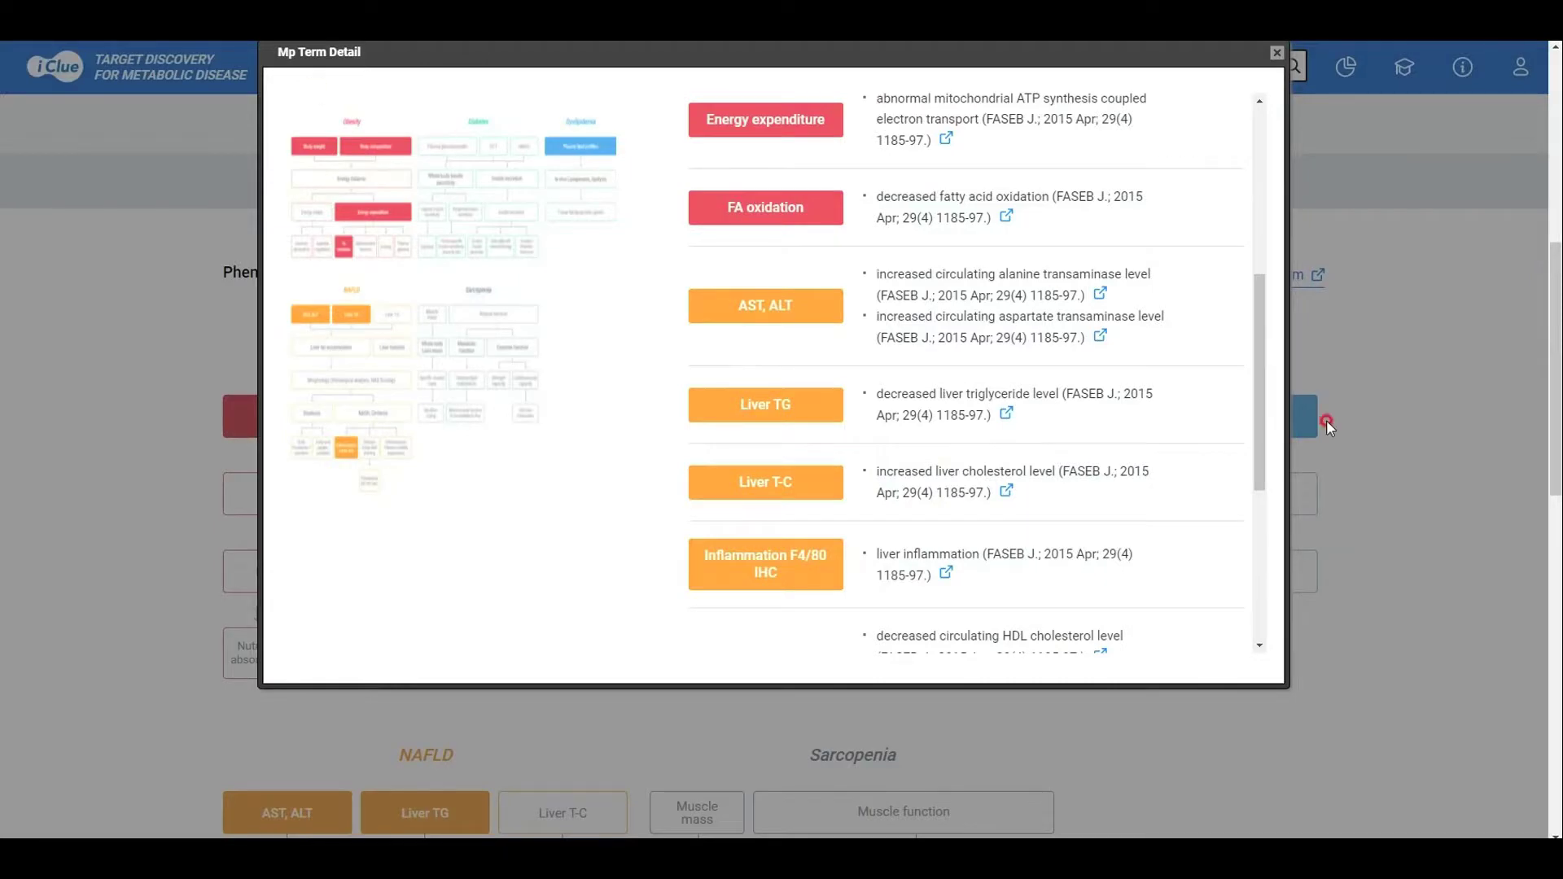
scroll(1384, 519, "up", 2)
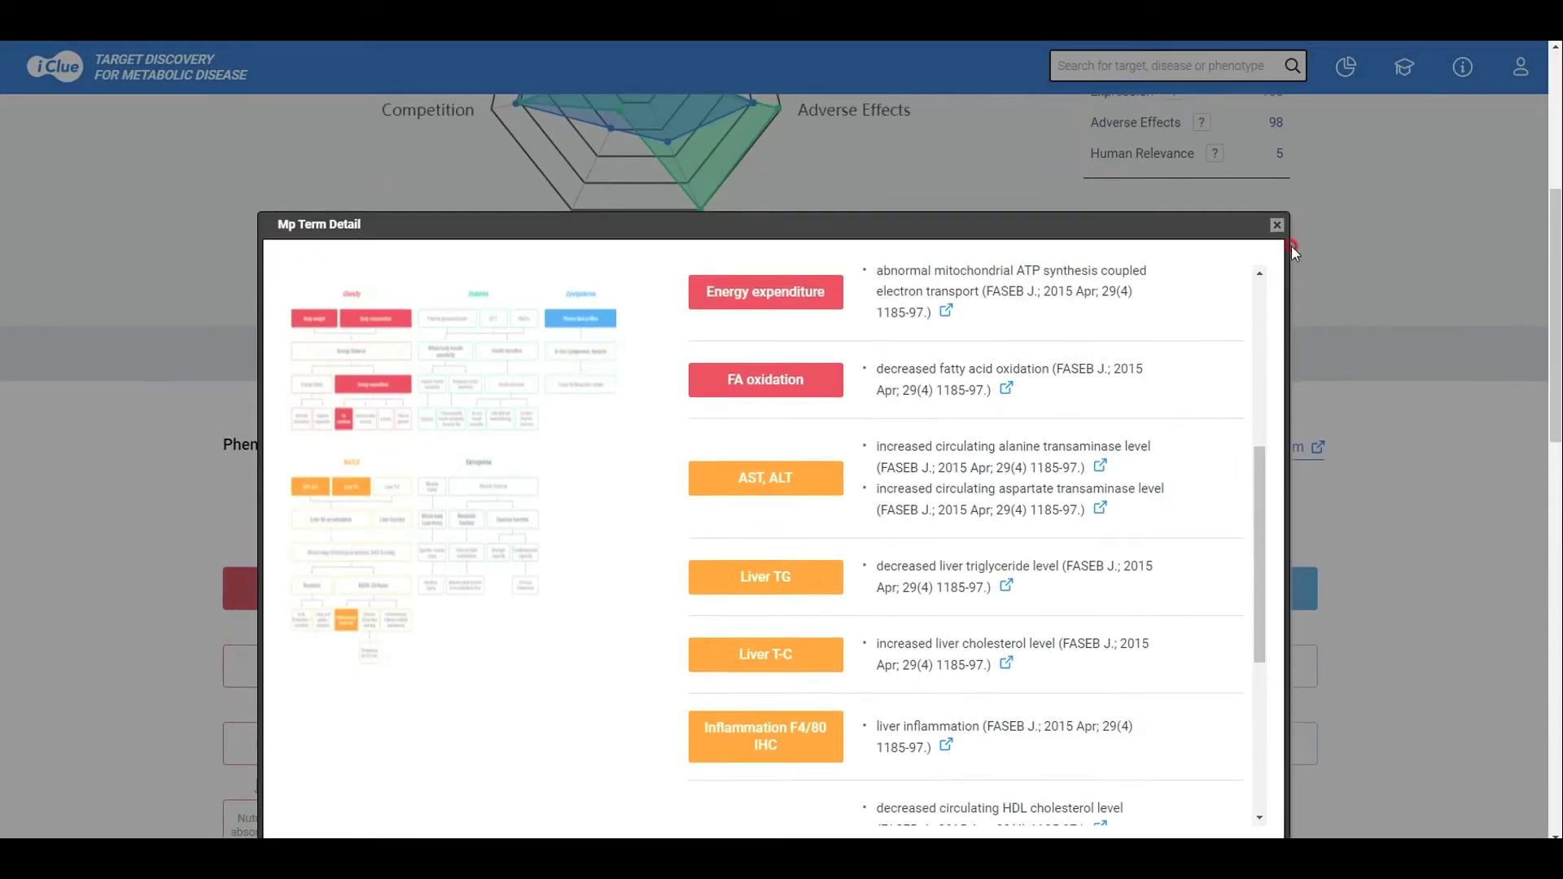
left_click(1276, 223)
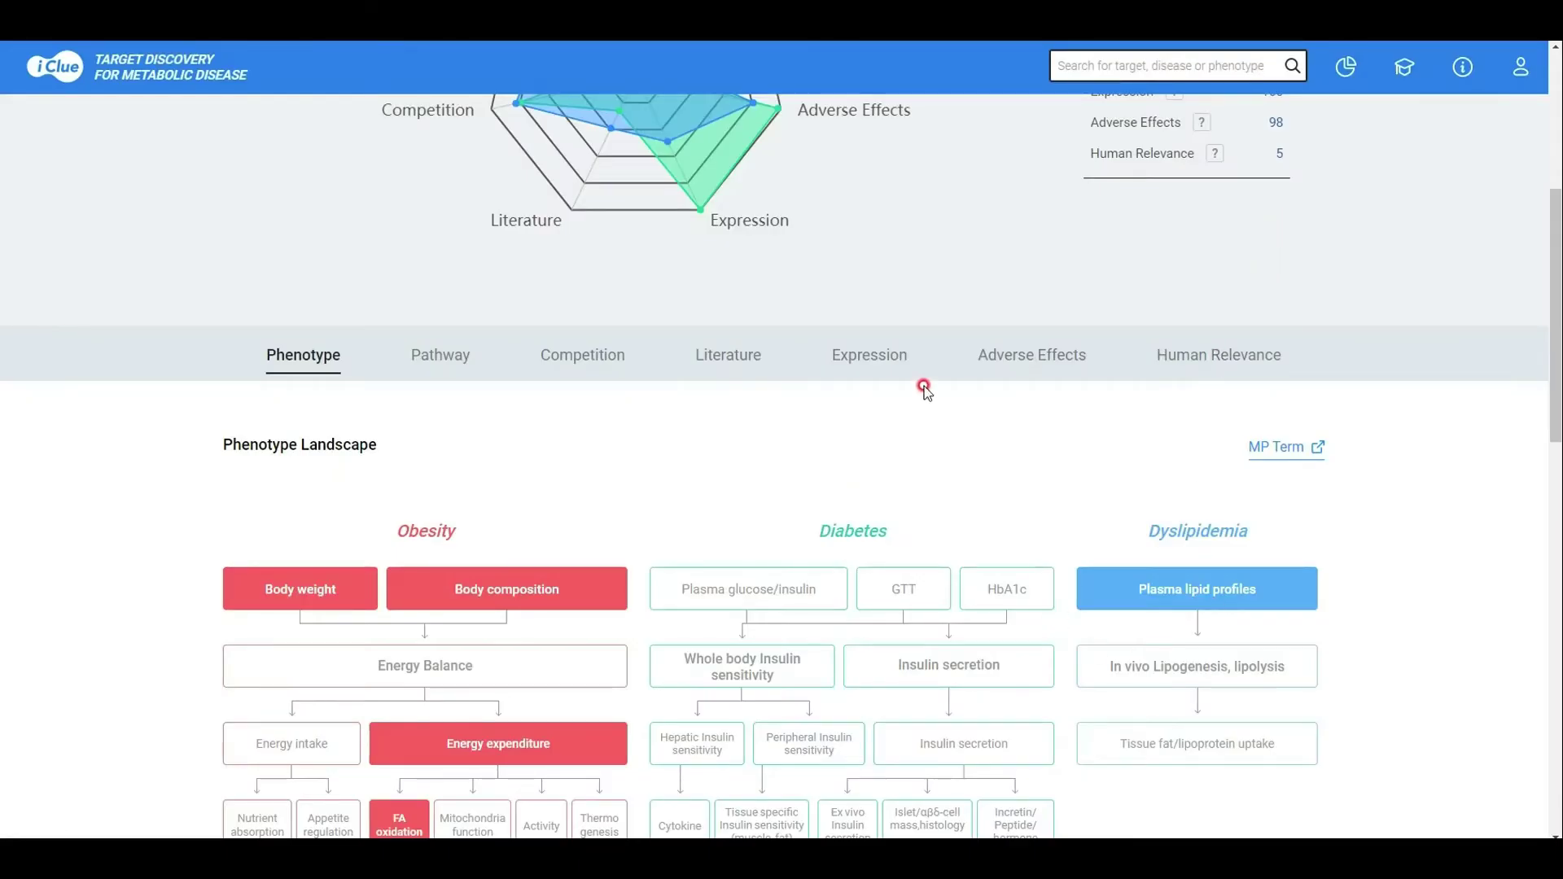
- Examine the protein, human mRNA and mouse mRNA expression of PON3 across tissues, from brain to whole blood
left_click(865, 363)
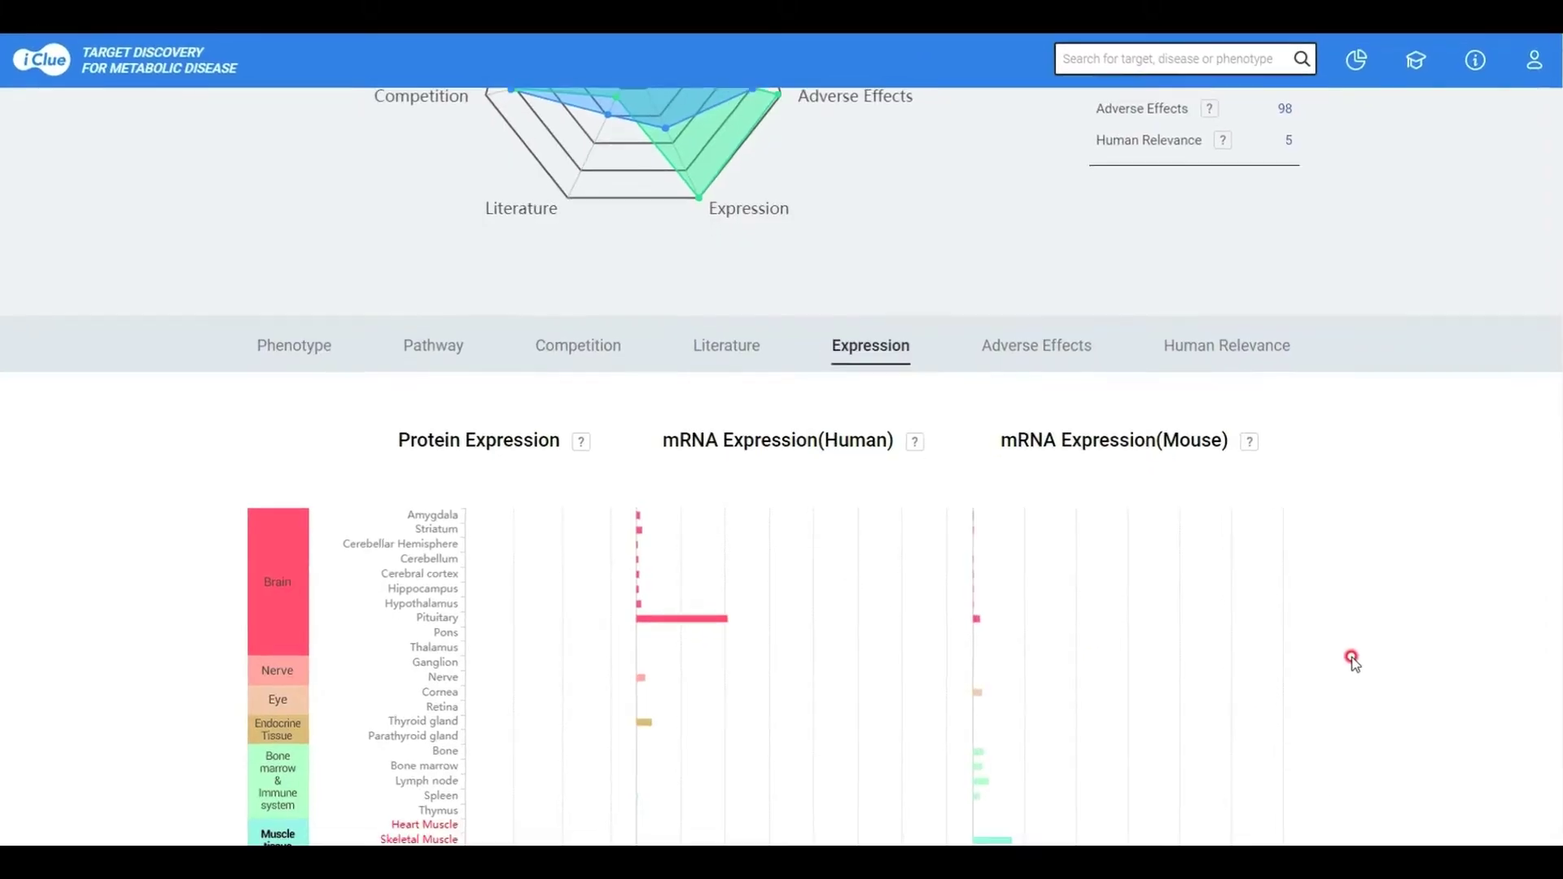
scroll(1351, 658, "down", 3)
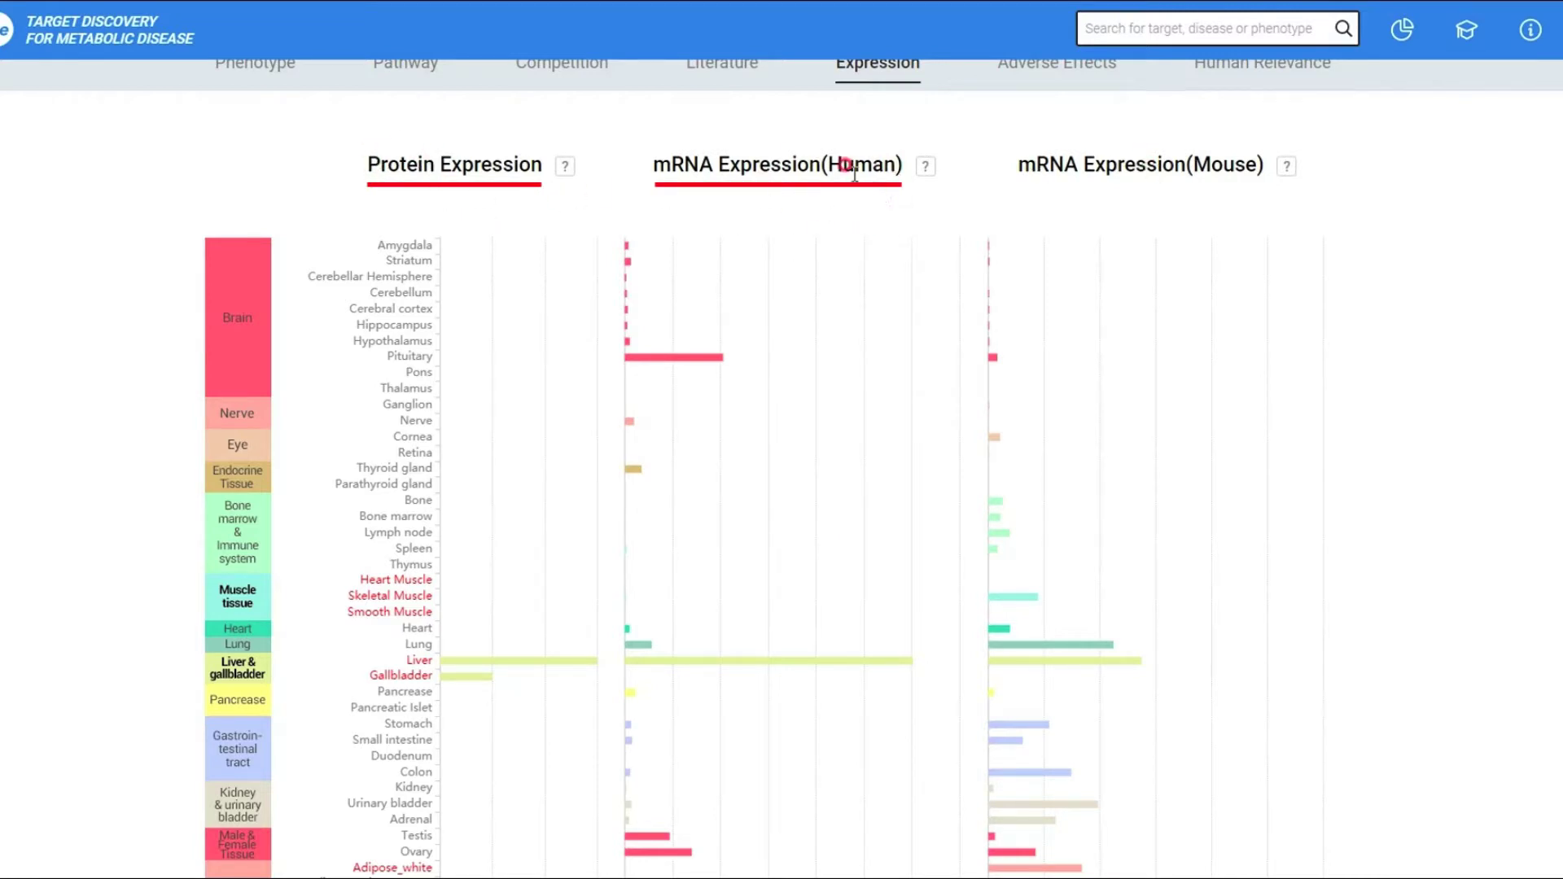
scroll(937, 447, "down", 3)
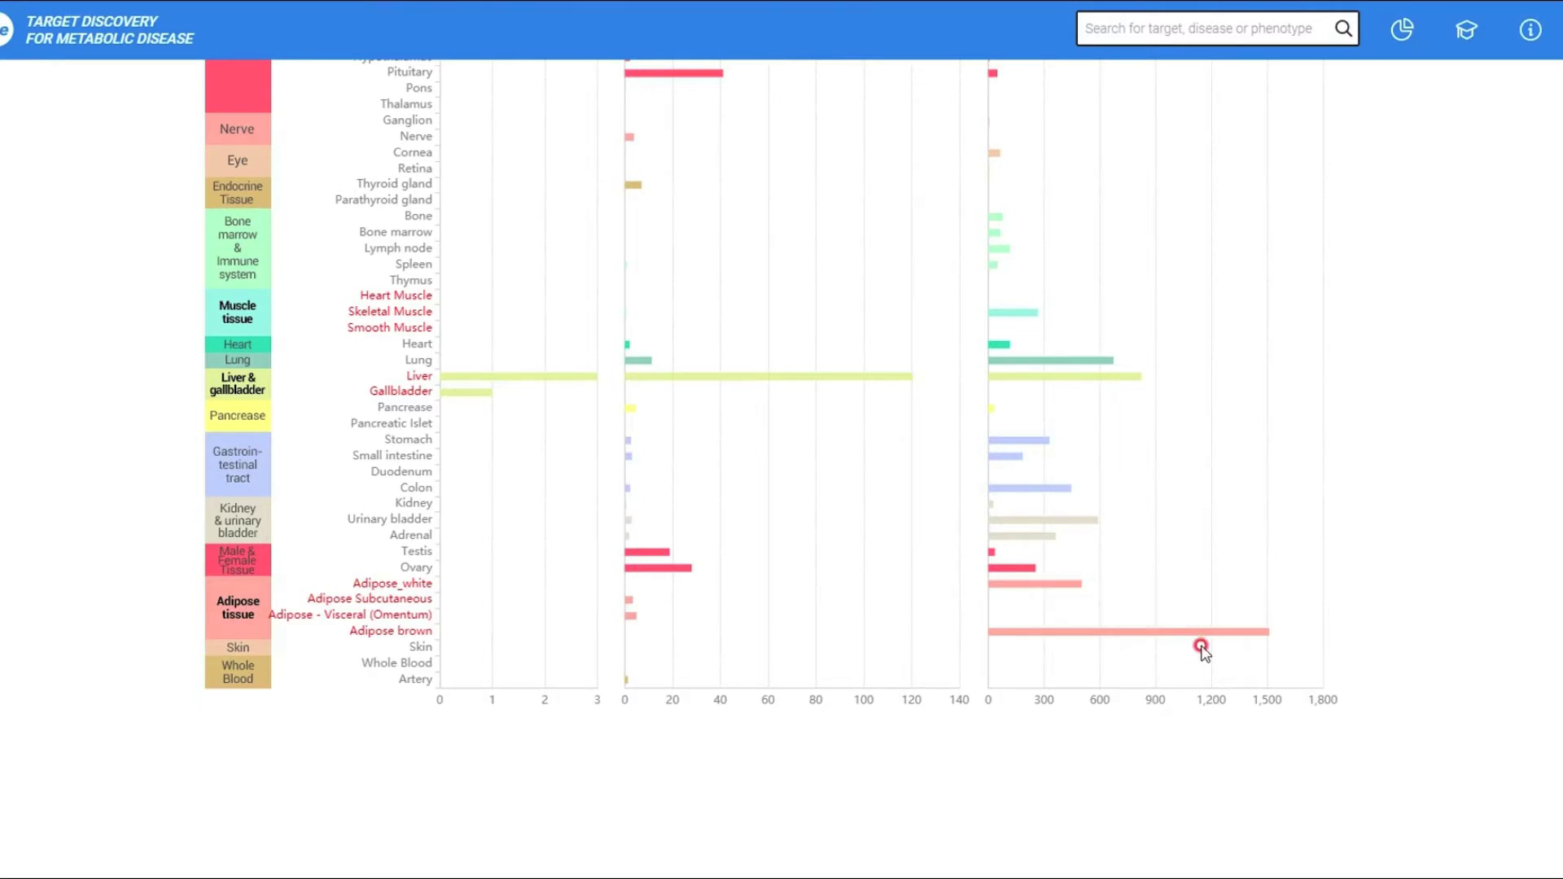
- Examine the Human Relevance data of PON3: expression in obese, diabetic and NAFLD/NASH/cirrhosis groups, and the GWAS section
scroll(1411, 651, "up", 5)
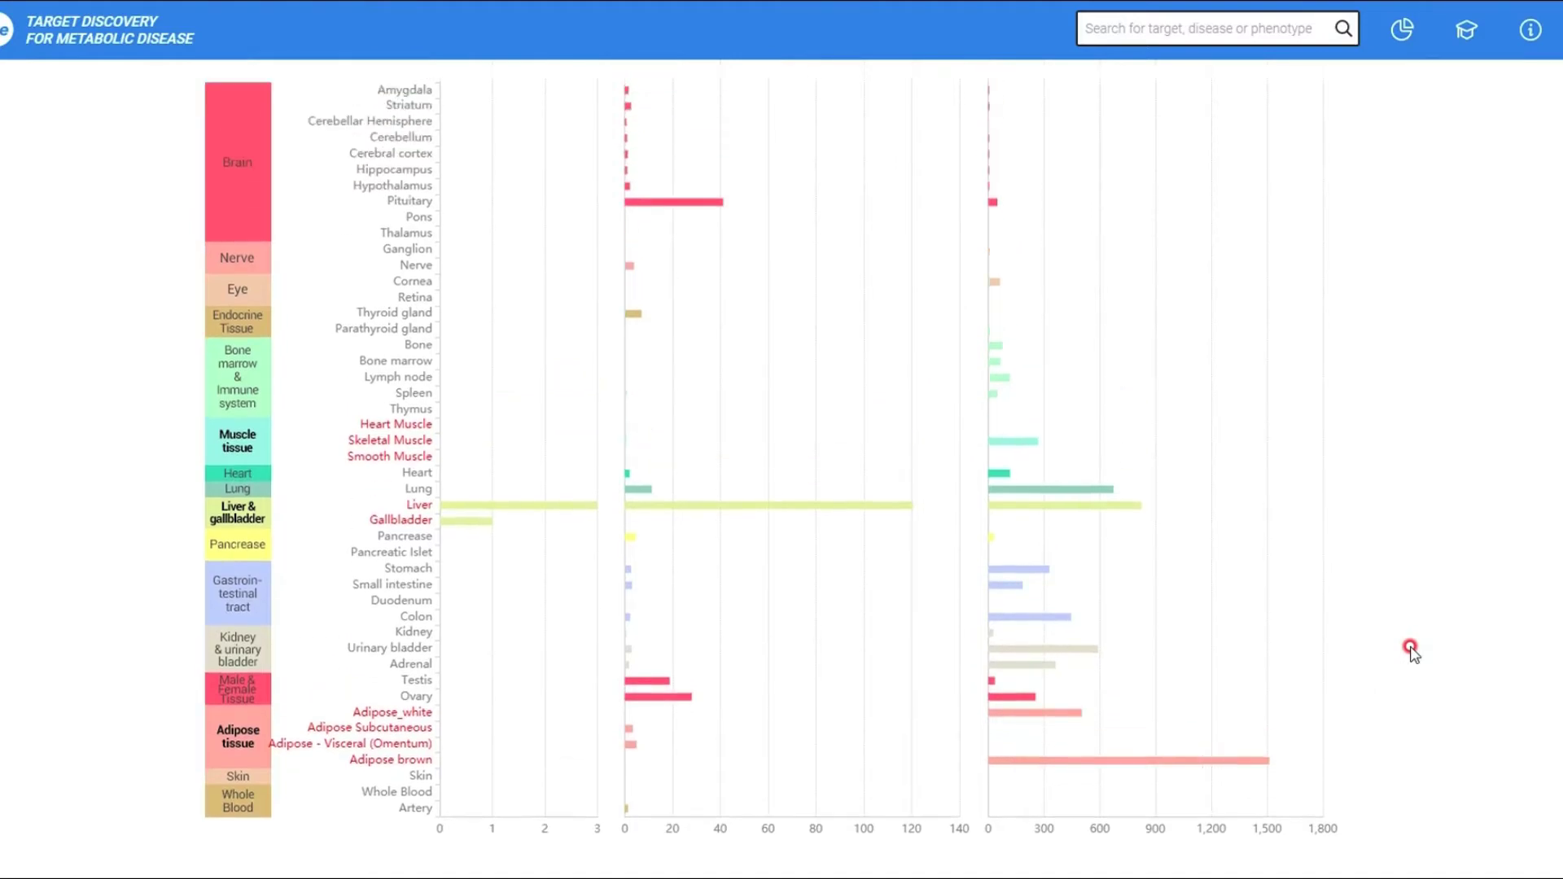
scroll(1344, 529, "up", 3)
left_click(1245, 350)
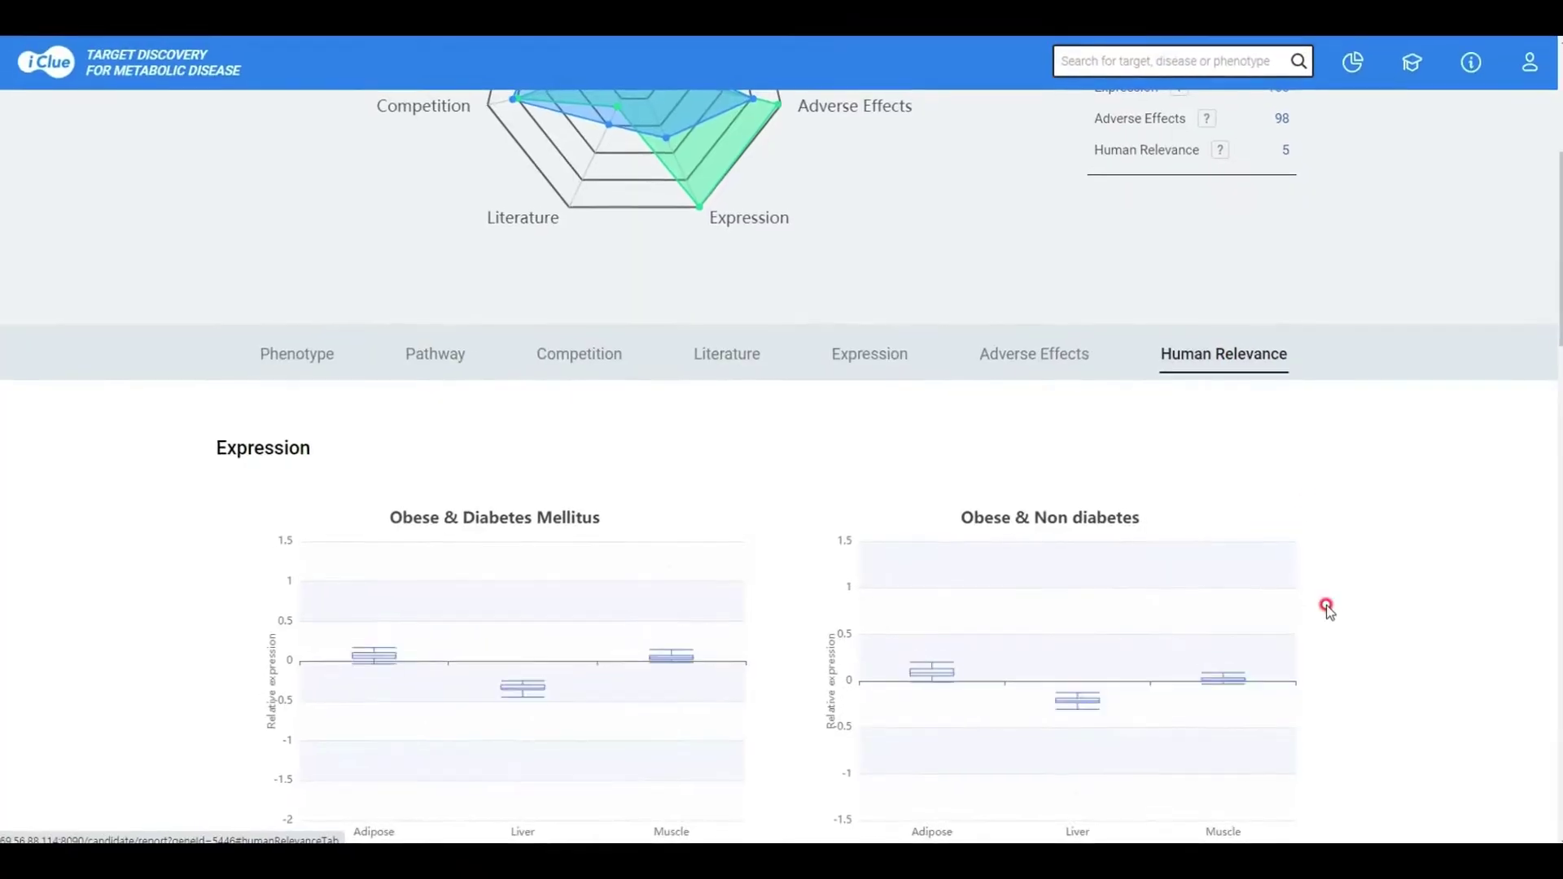
scroll(1342, 601, "down", 3)
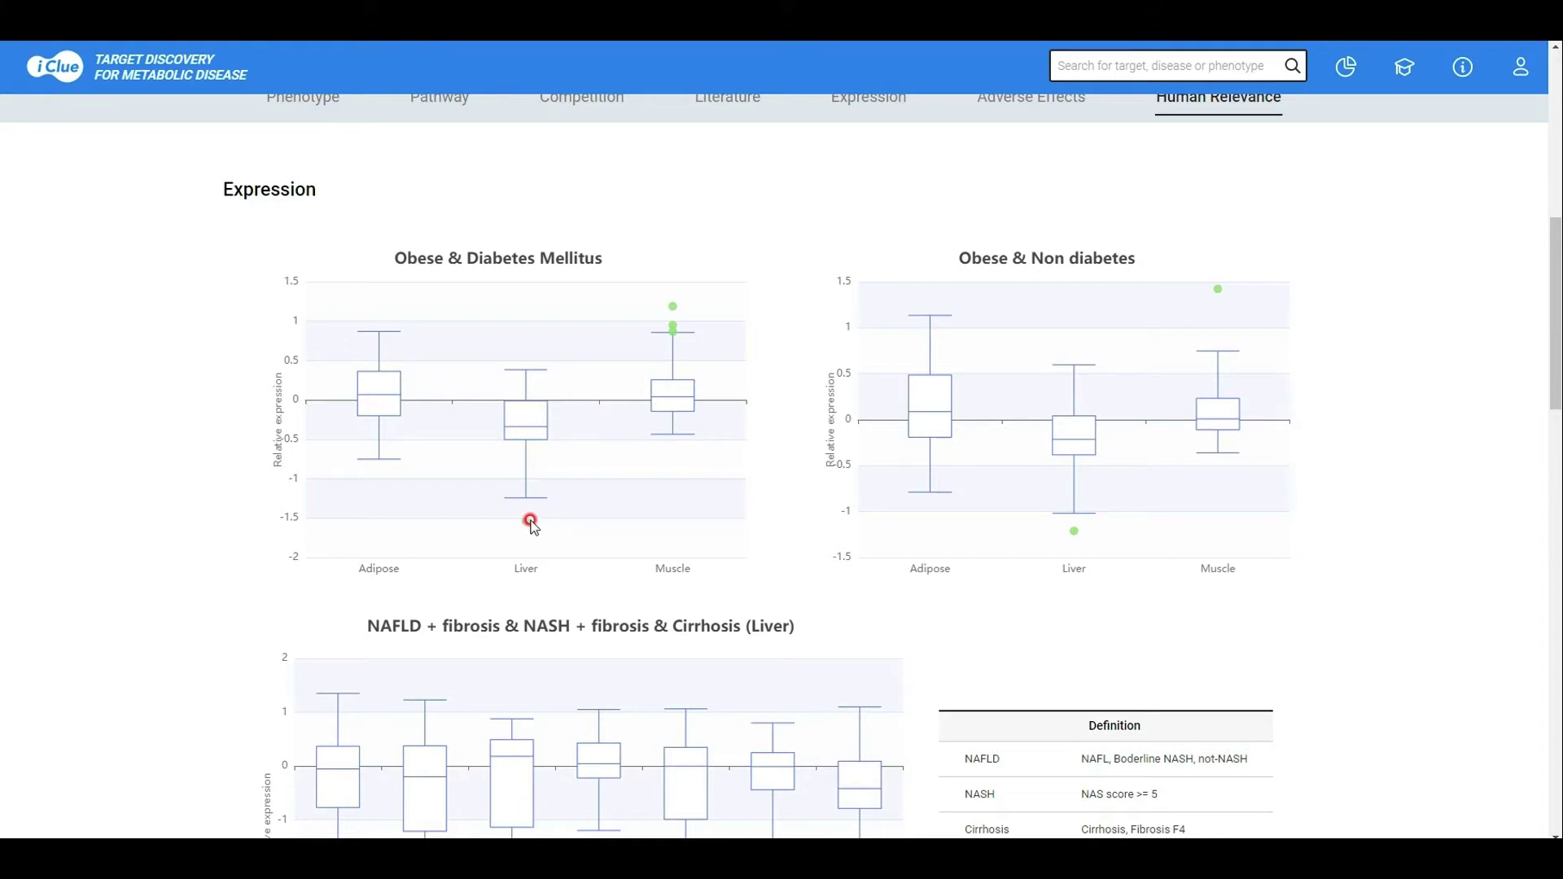
scroll(1298, 562, "up", 1)
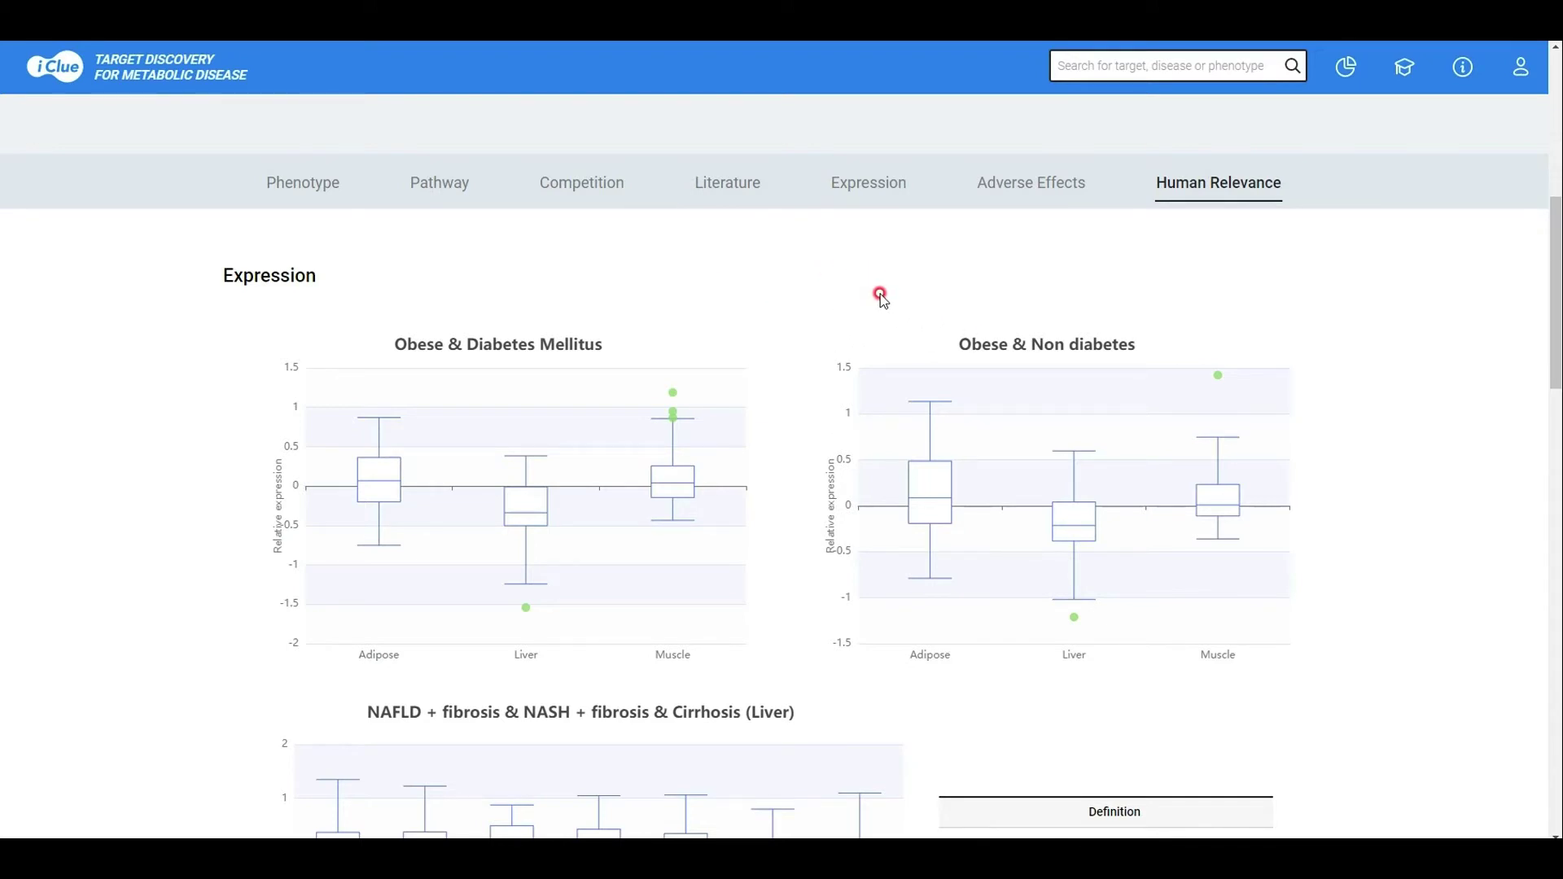
scroll(608, 636, "down", 4)
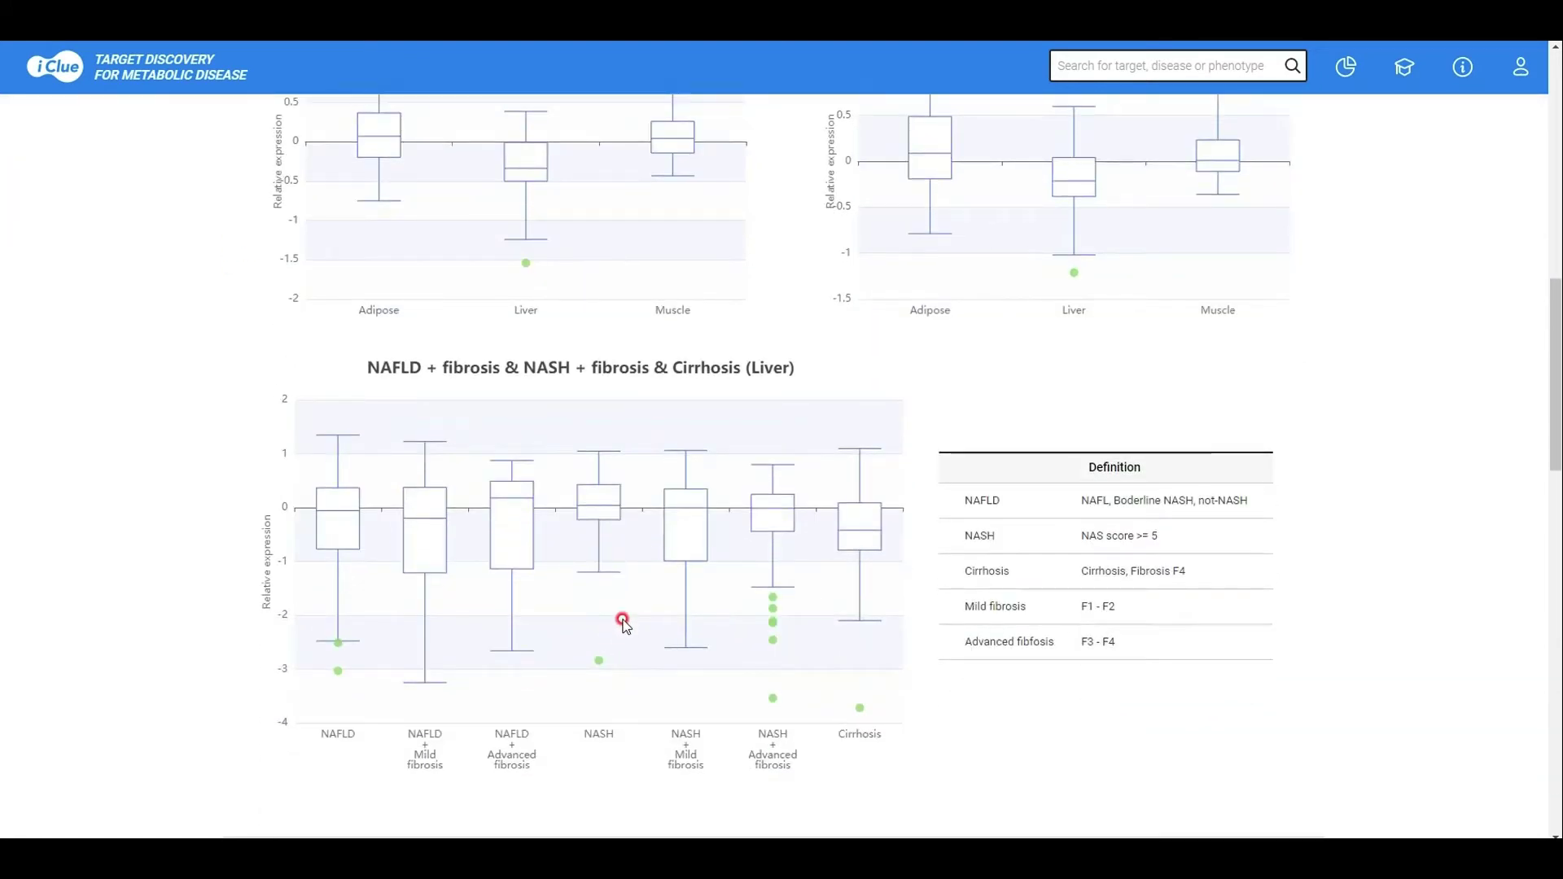
mouse_move(409, 454)
scroll(1183, 687, "down", 5)
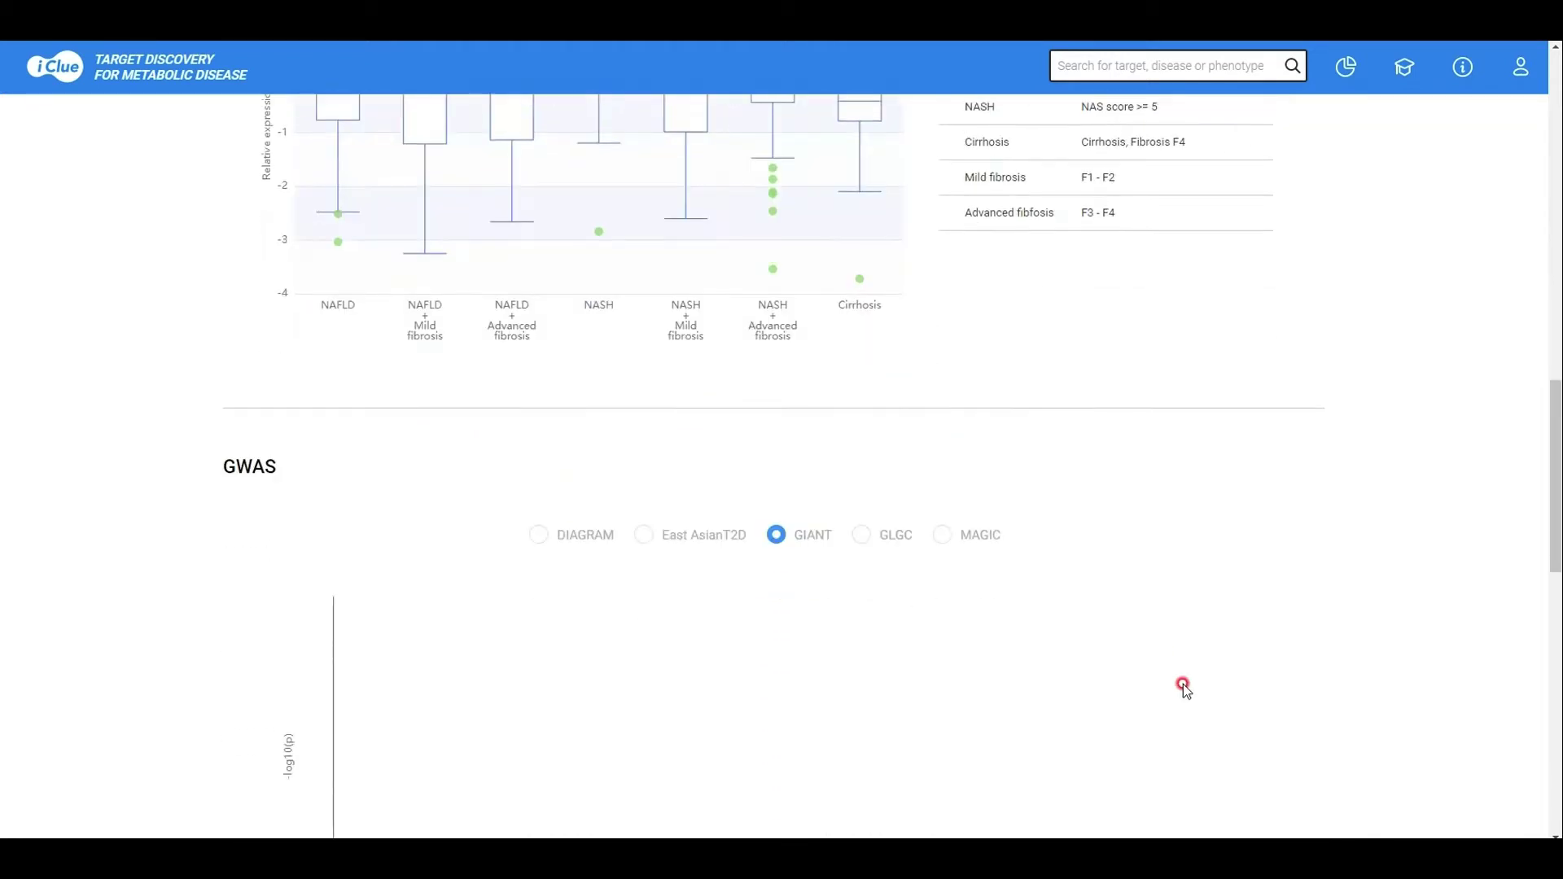
scroll(1183, 687, "down", 2)
scroll(627, 464, "up", 15)
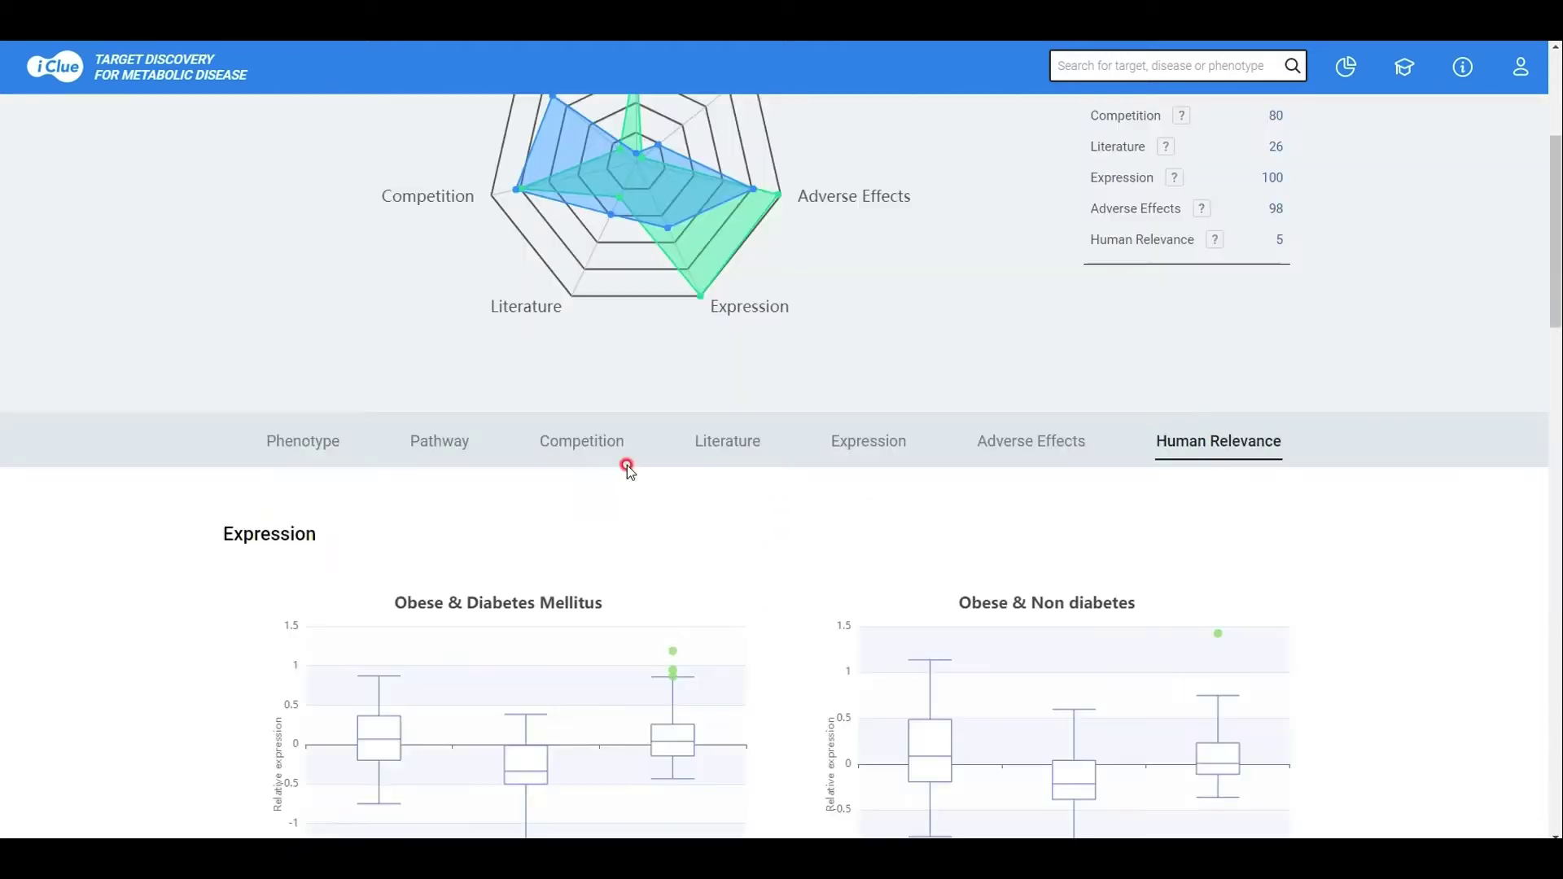
- Examine the Competition, Adverse Effects and Pathway sections of the PON3 report, including the pathway description and interaction network
left_click(583, 446)
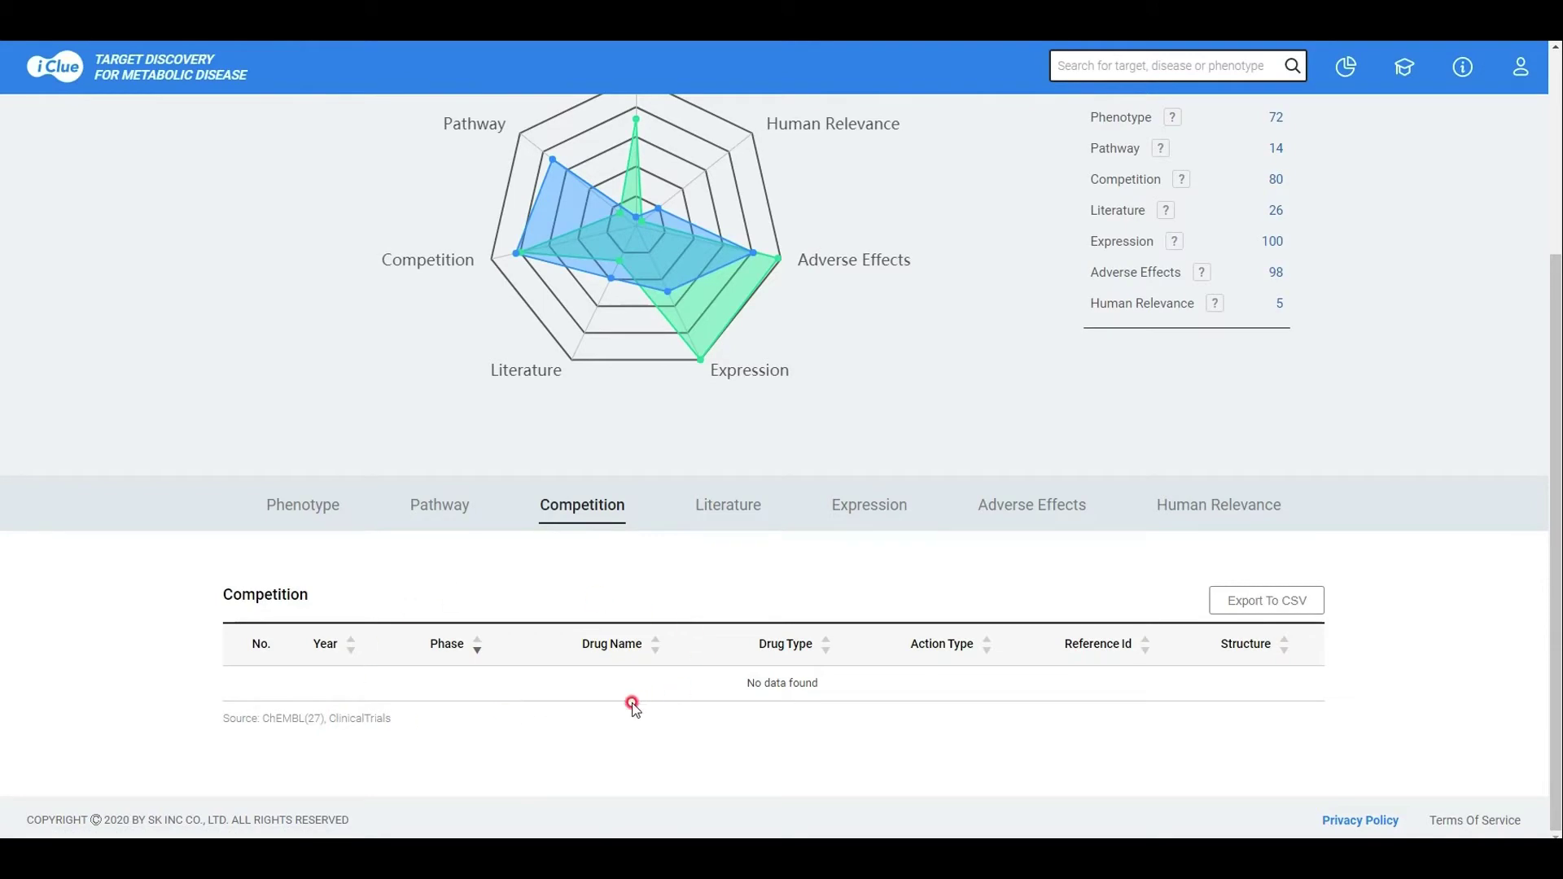
left_click(1022, 503)
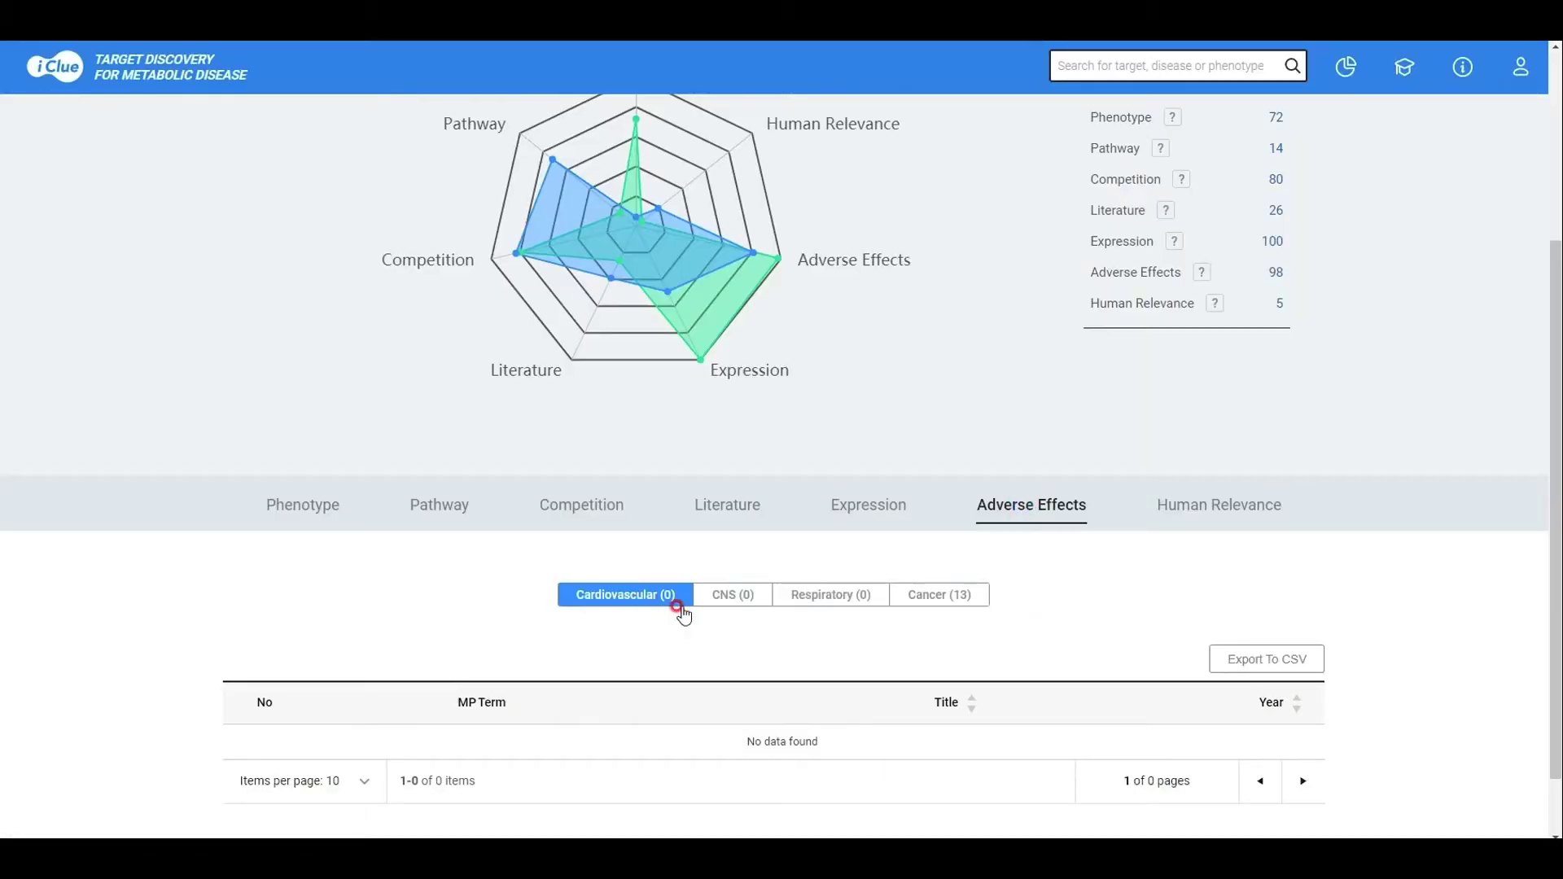
left_click(418, 498)
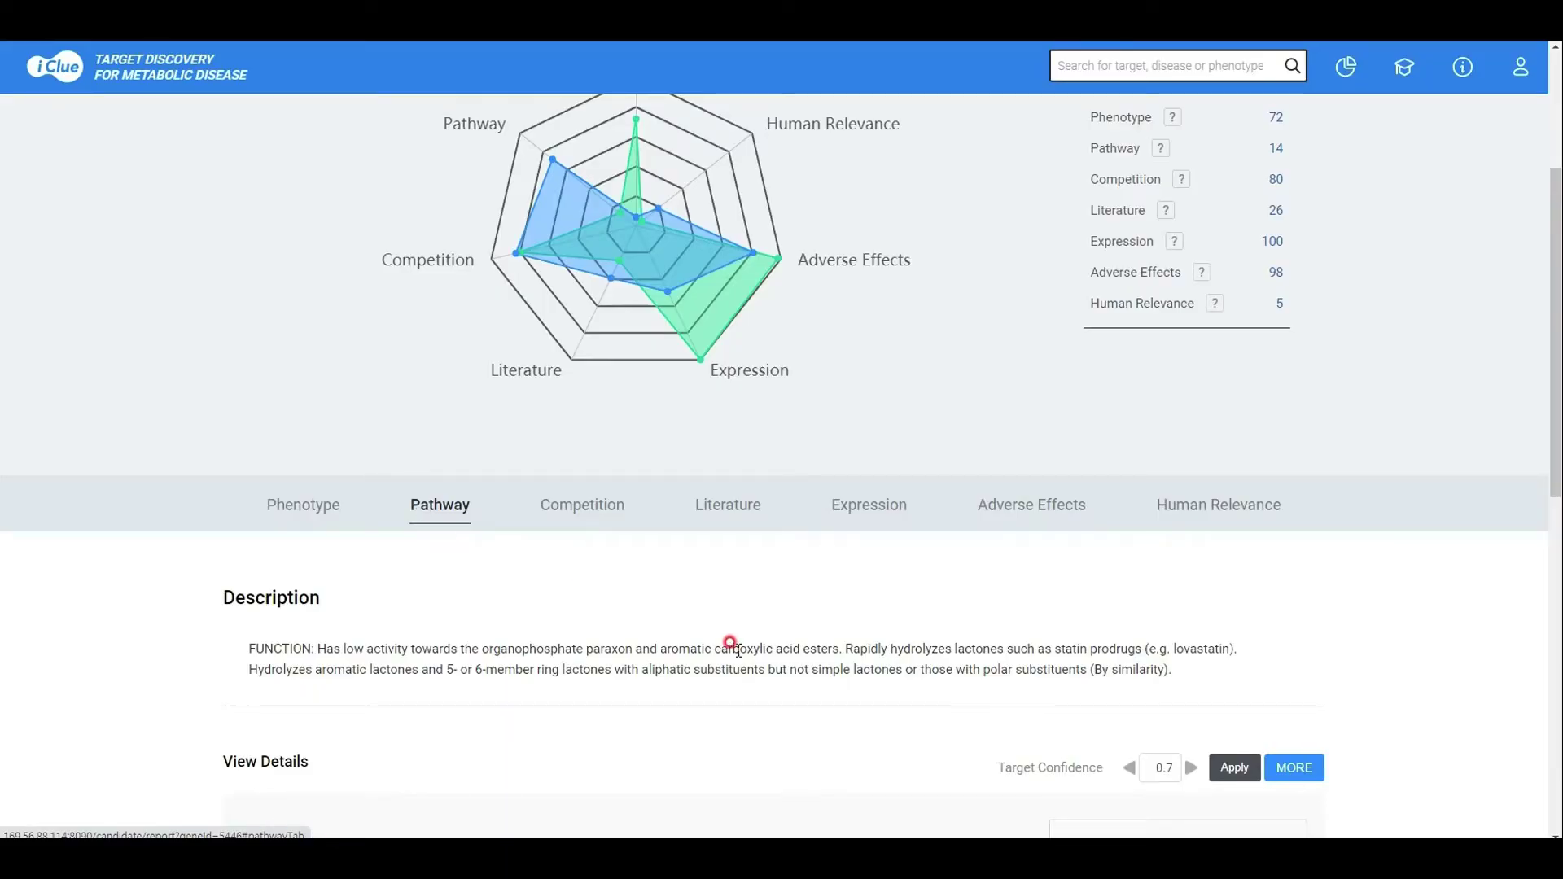
scroll(716, 639, "down", 5)
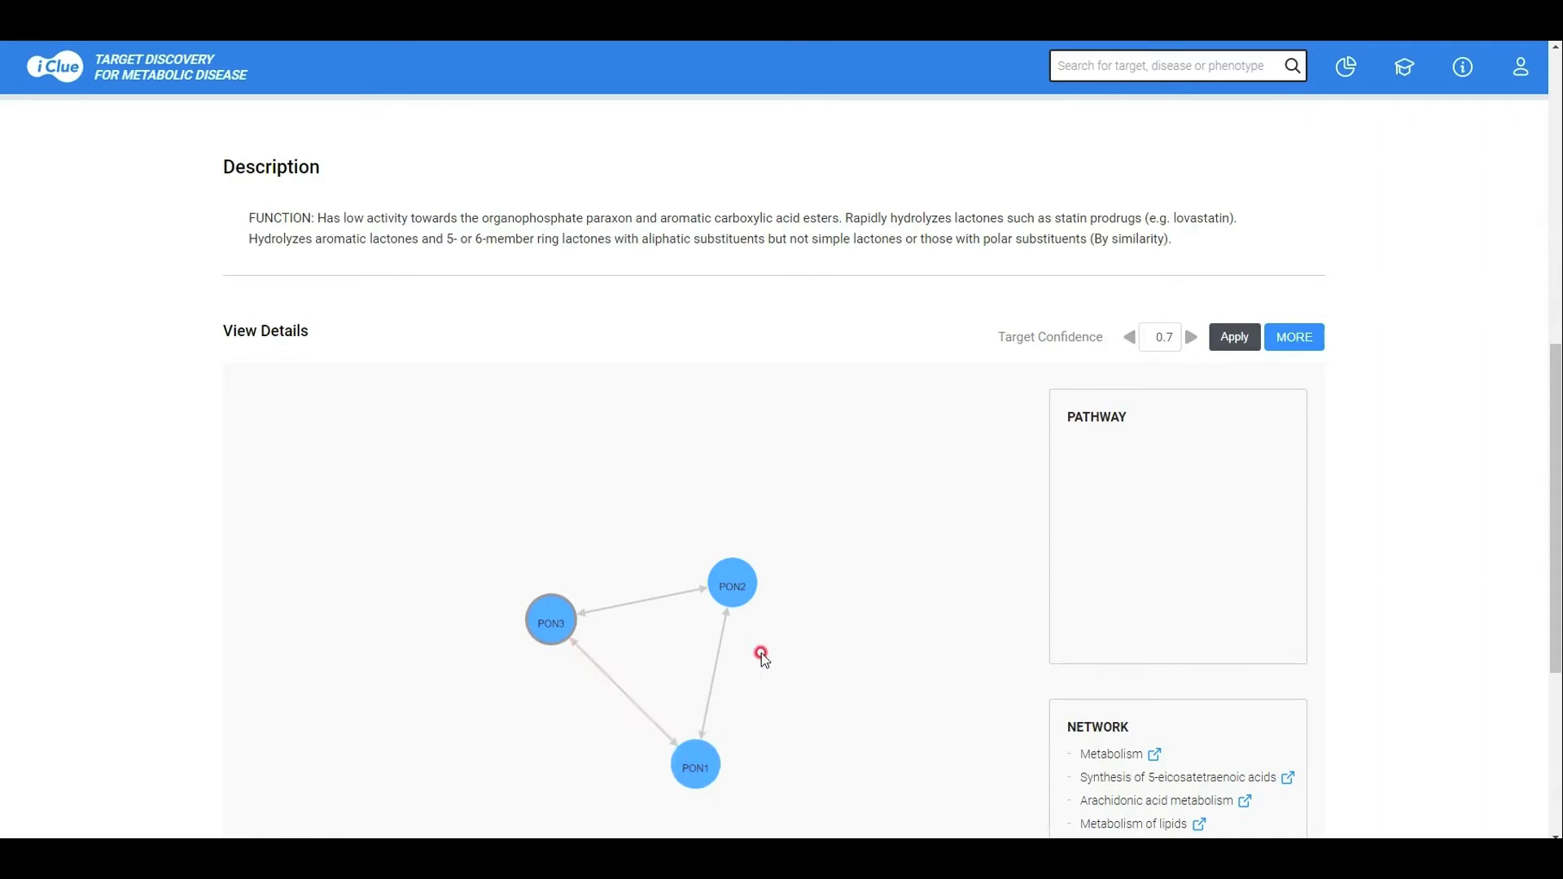
scroll(1179, 600, "down", 2)
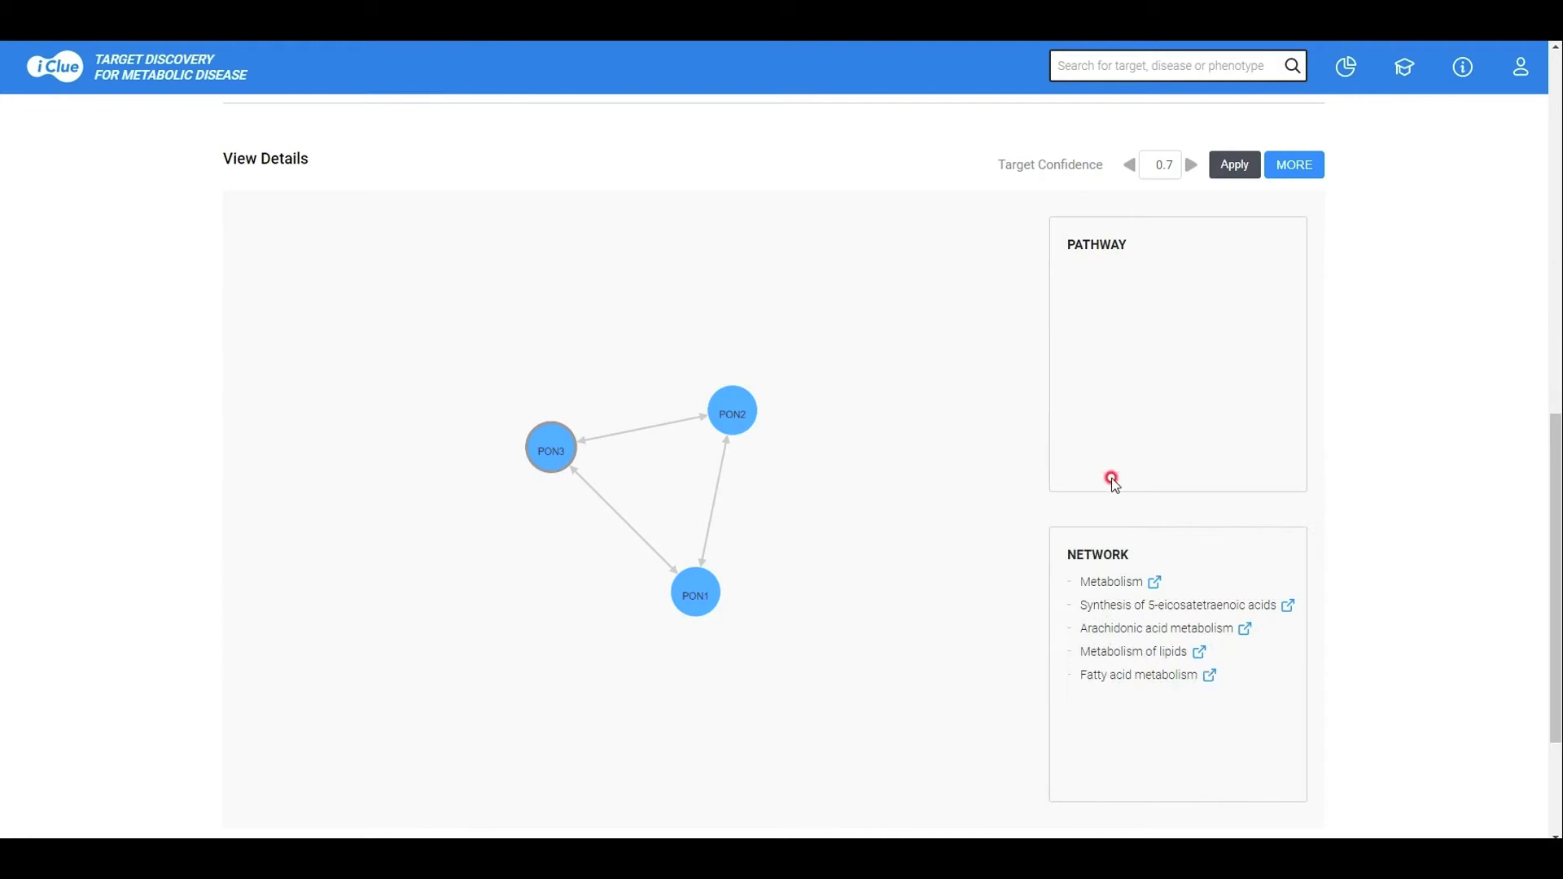
scroll(1113, 482, "up", 4)
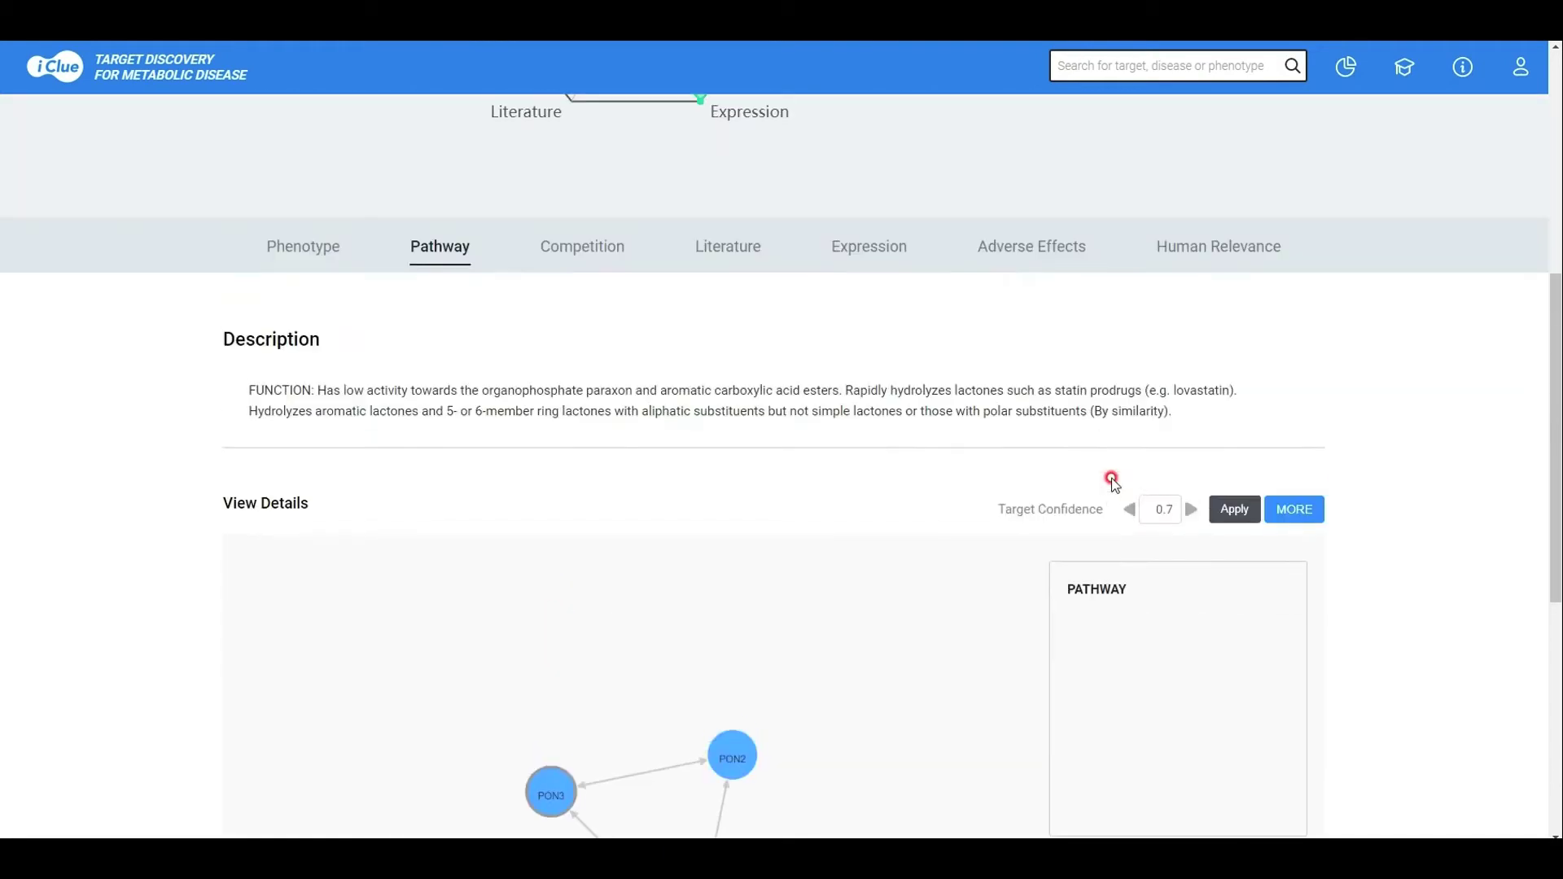
- Show the Literature section of the PON3 report and open the filter row of its article table
left_click(743, 255)
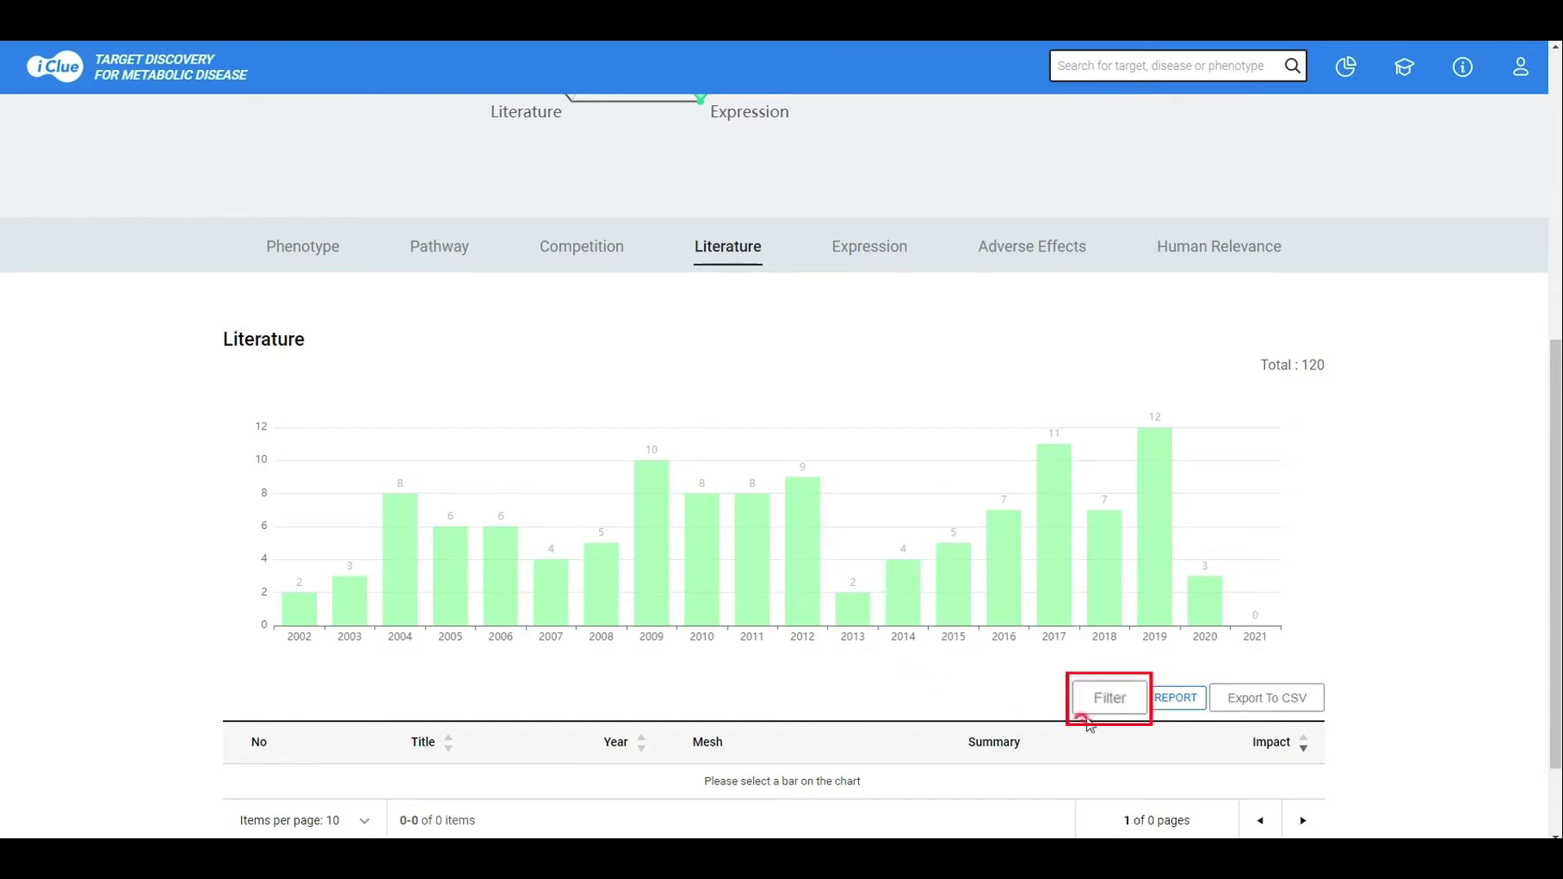
left_click(1116, 707)
scroll(847, 546, "down", 2)
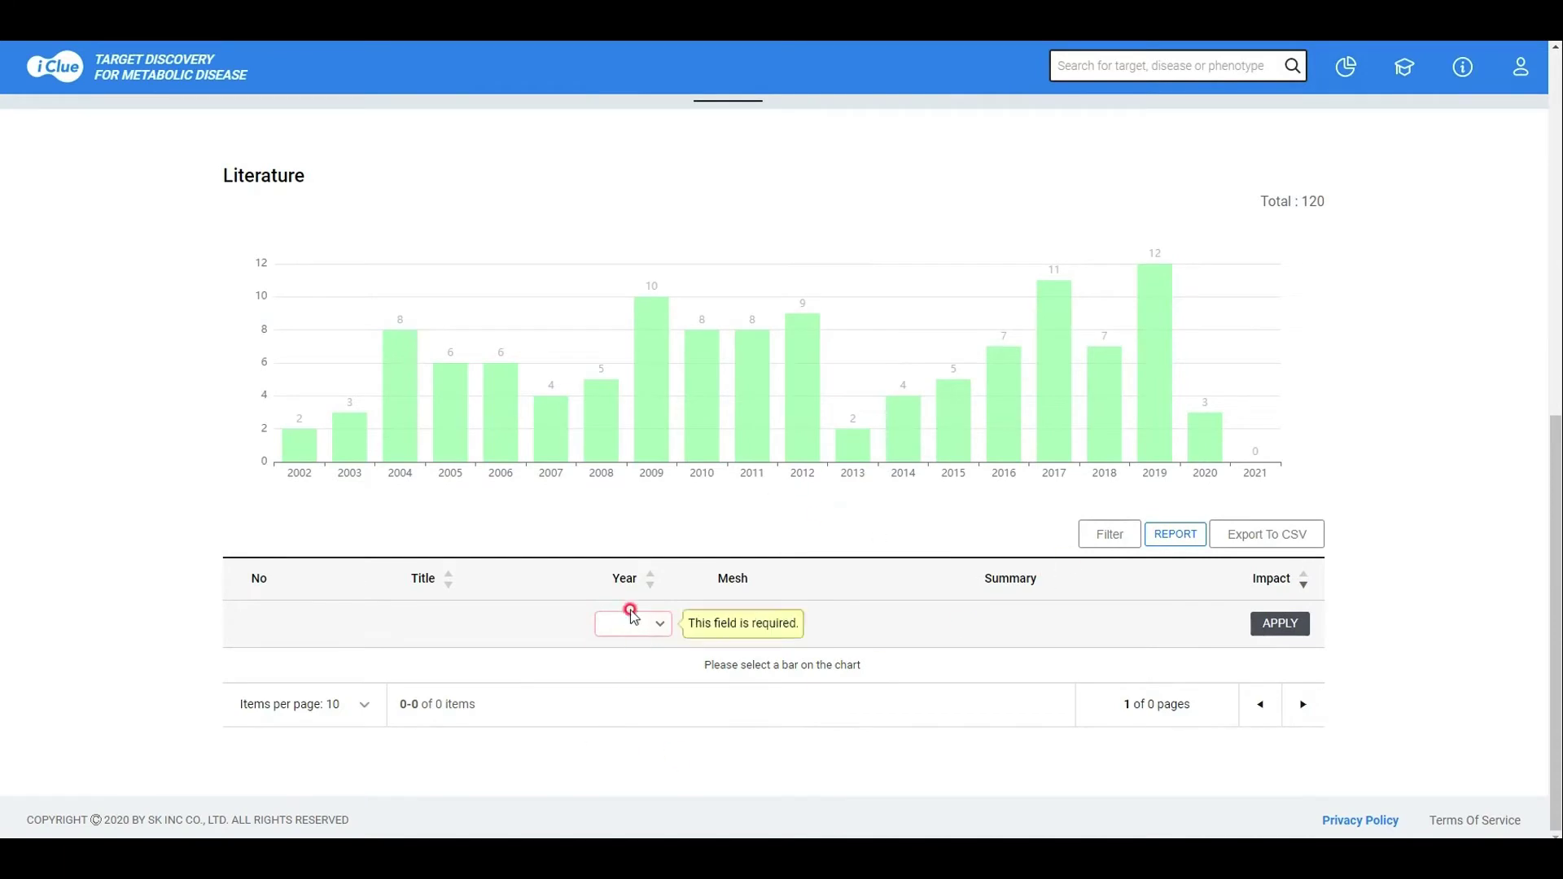
- Select every publication year from 2002 to 2021 in the literature filter
left_click(656, 626)
left_click(619, 71)
left_click(617, 106)
left_click(619, 127)
left_click(624, 155)
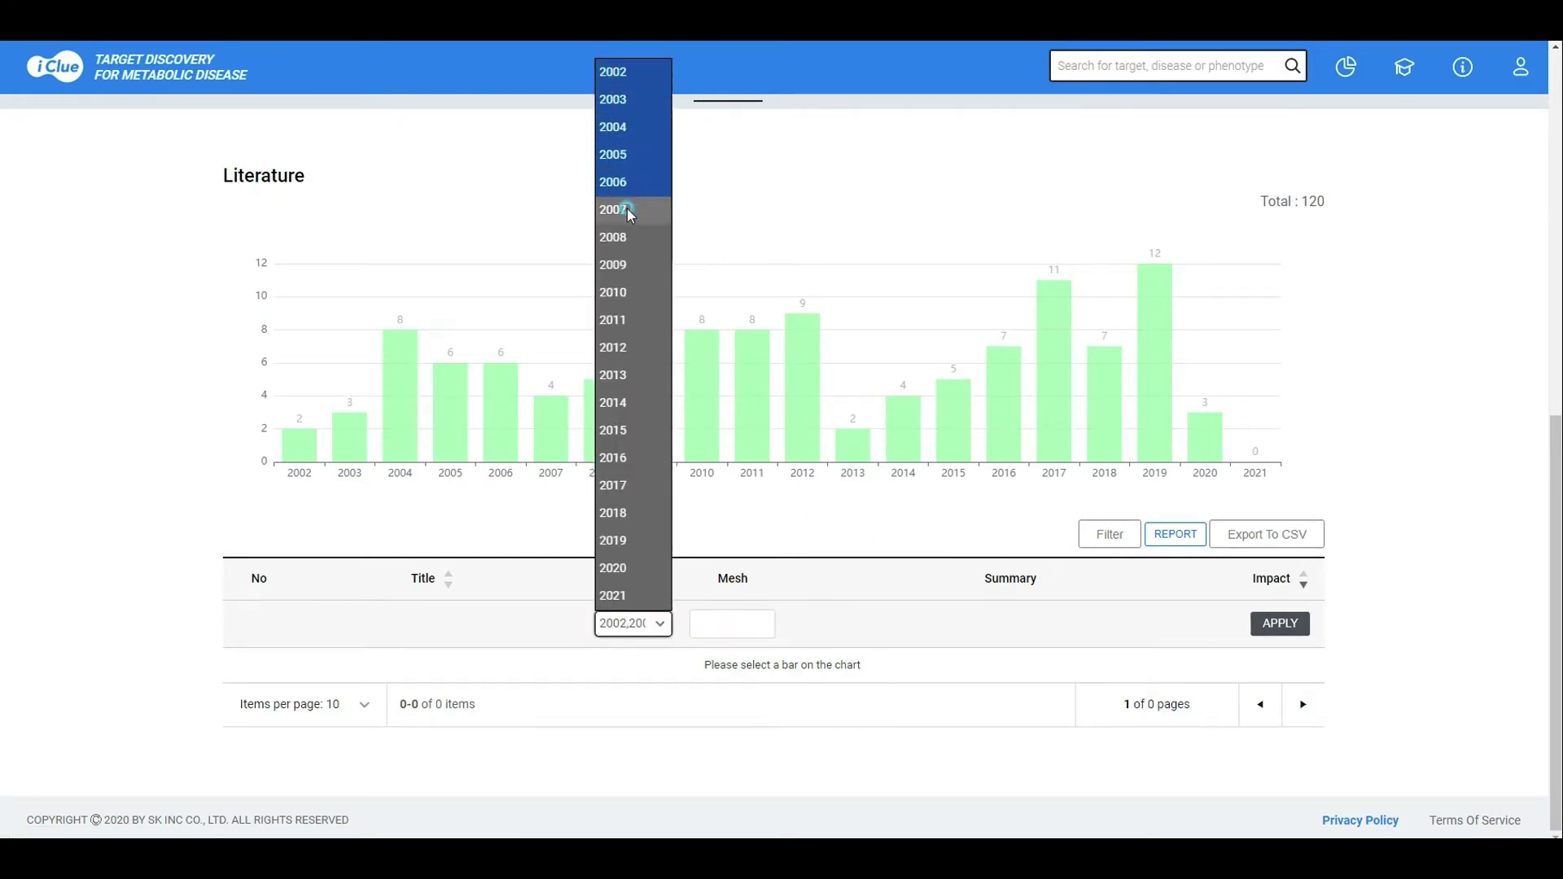
left_click(627, 210)
left_click(624, 238)
left_click(621, 265)
left_click(617, 292)
left_click(616, 320)
left_click(614, 345)
left_click(625, 486)
left_click(623, 513)
left_click(620, 540)
left_click(618, 568)
left_click(625, 595)
- Filter the articles by the Mesh term obesity and read the titles and summaries of the matching articles
left_click(719, 605)
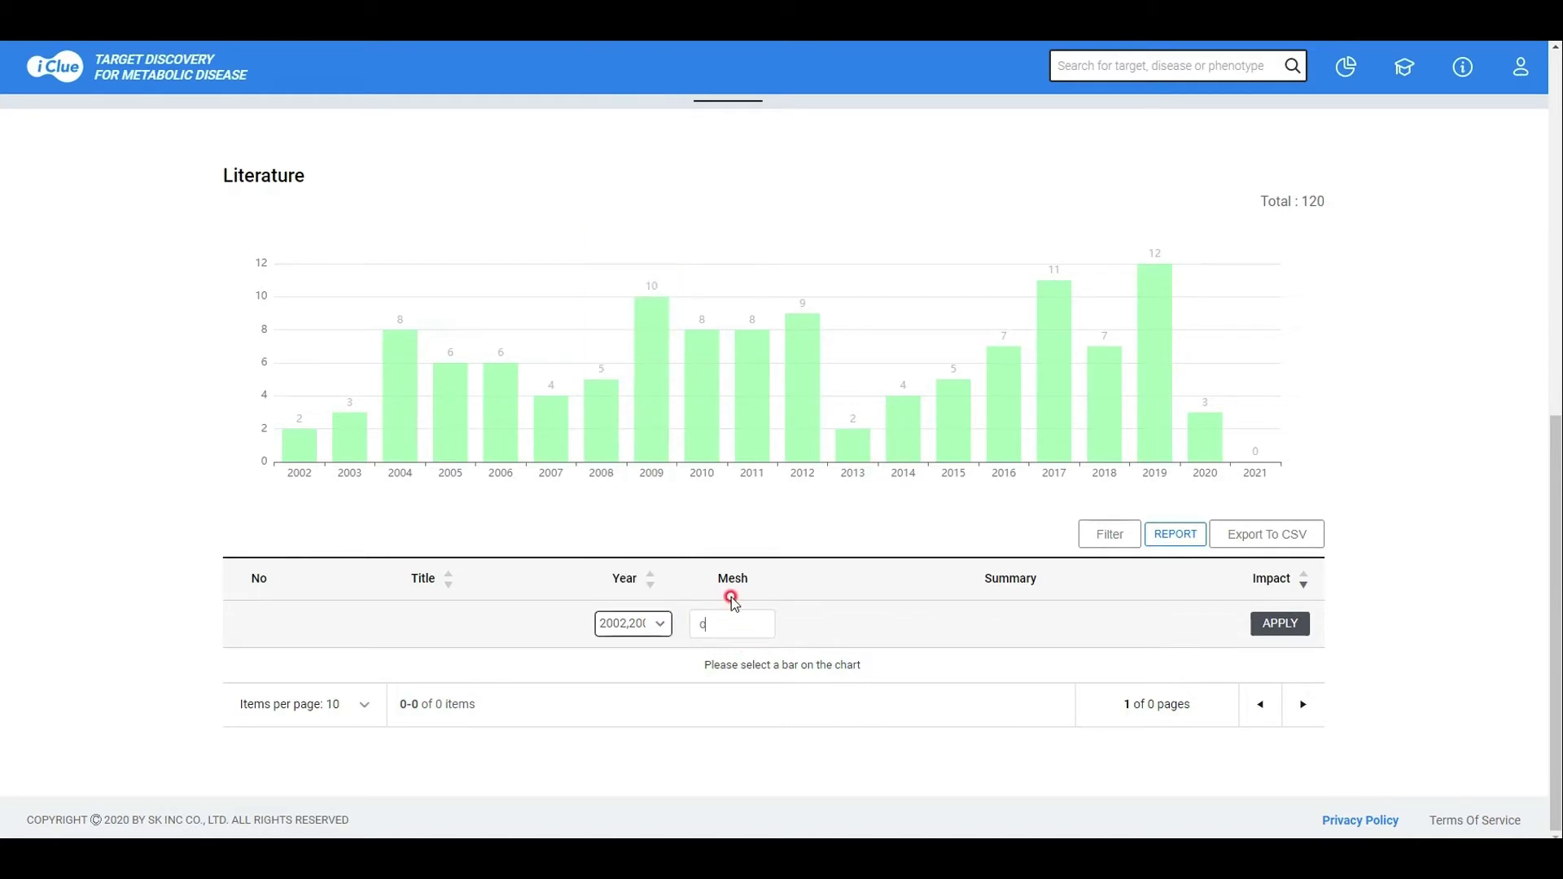
type("obesity")
left_click(1282, 624)
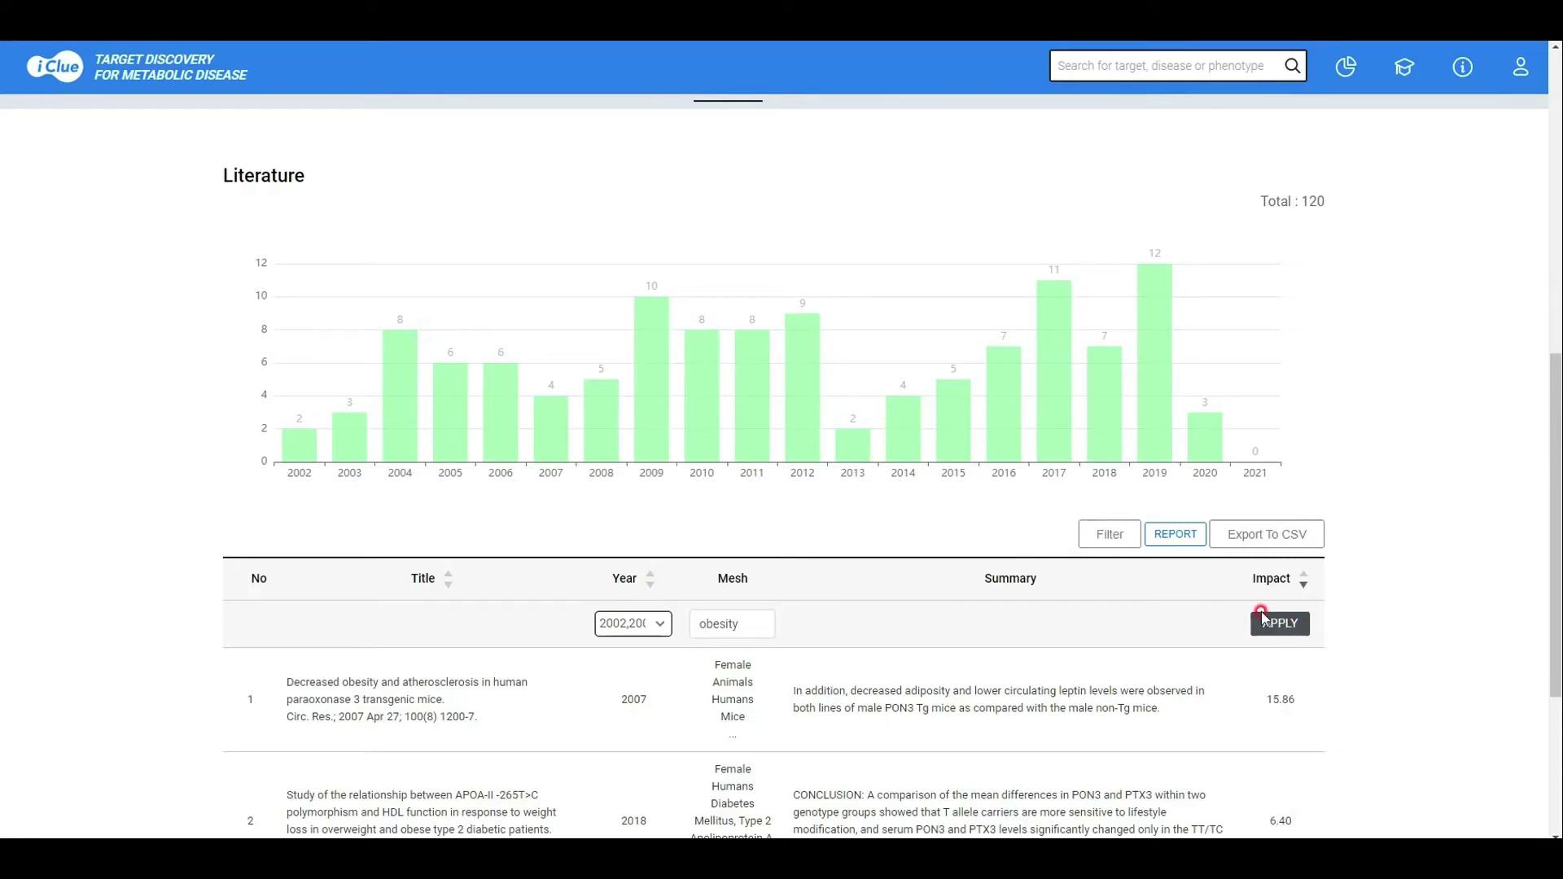
scroll(720, 602, "down", 1)
scroll(720, 602, "down", 3)
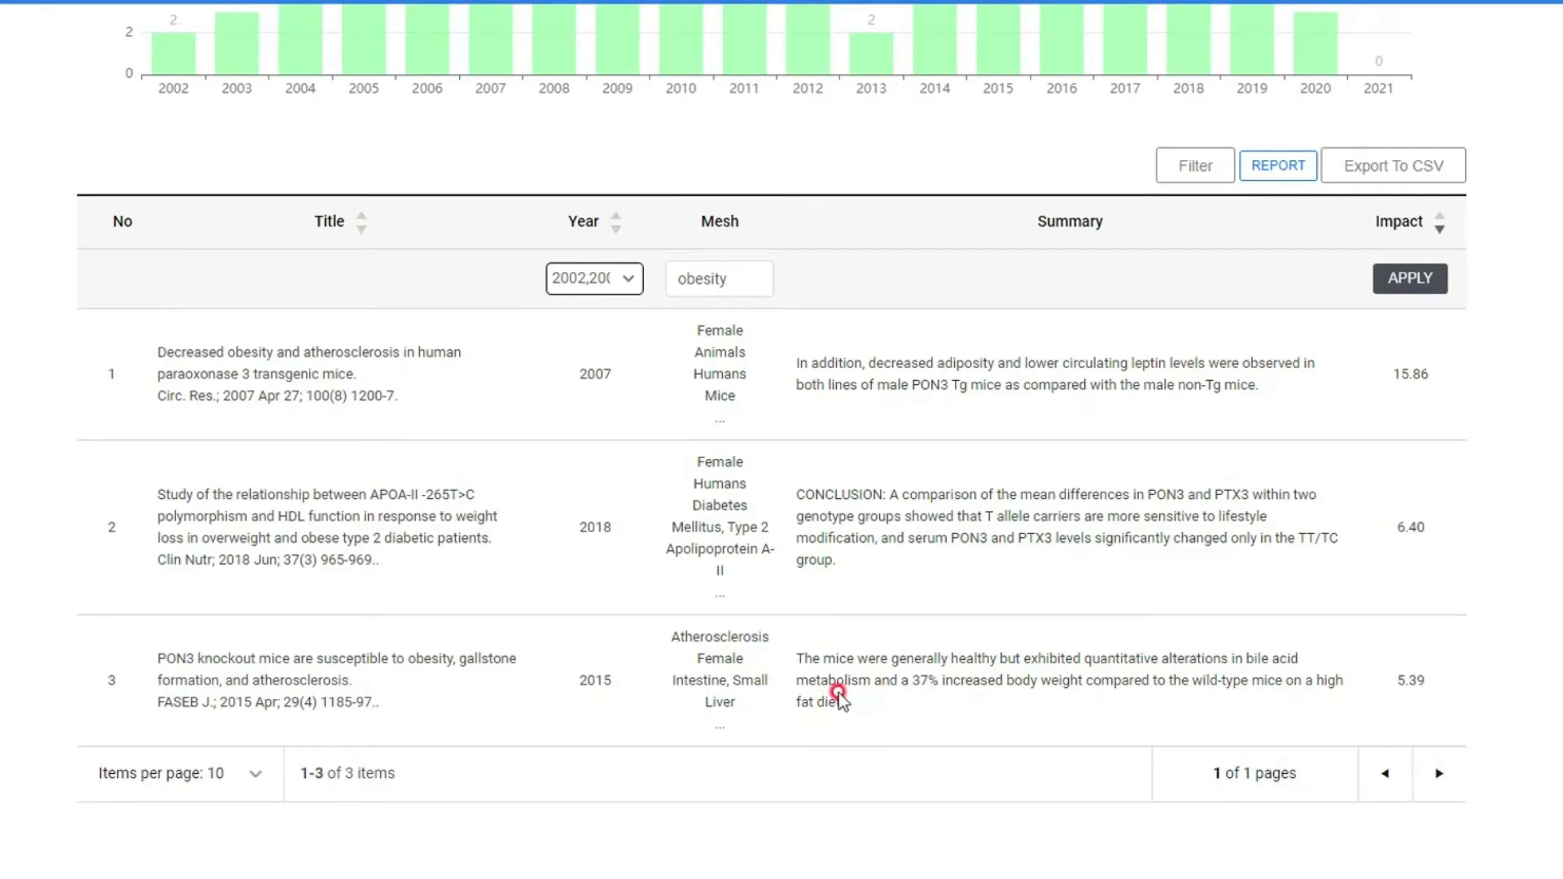
- List the 2016 articles from the literature chart and read through their titles and summaries
scroll(977, 469, "up", 5)
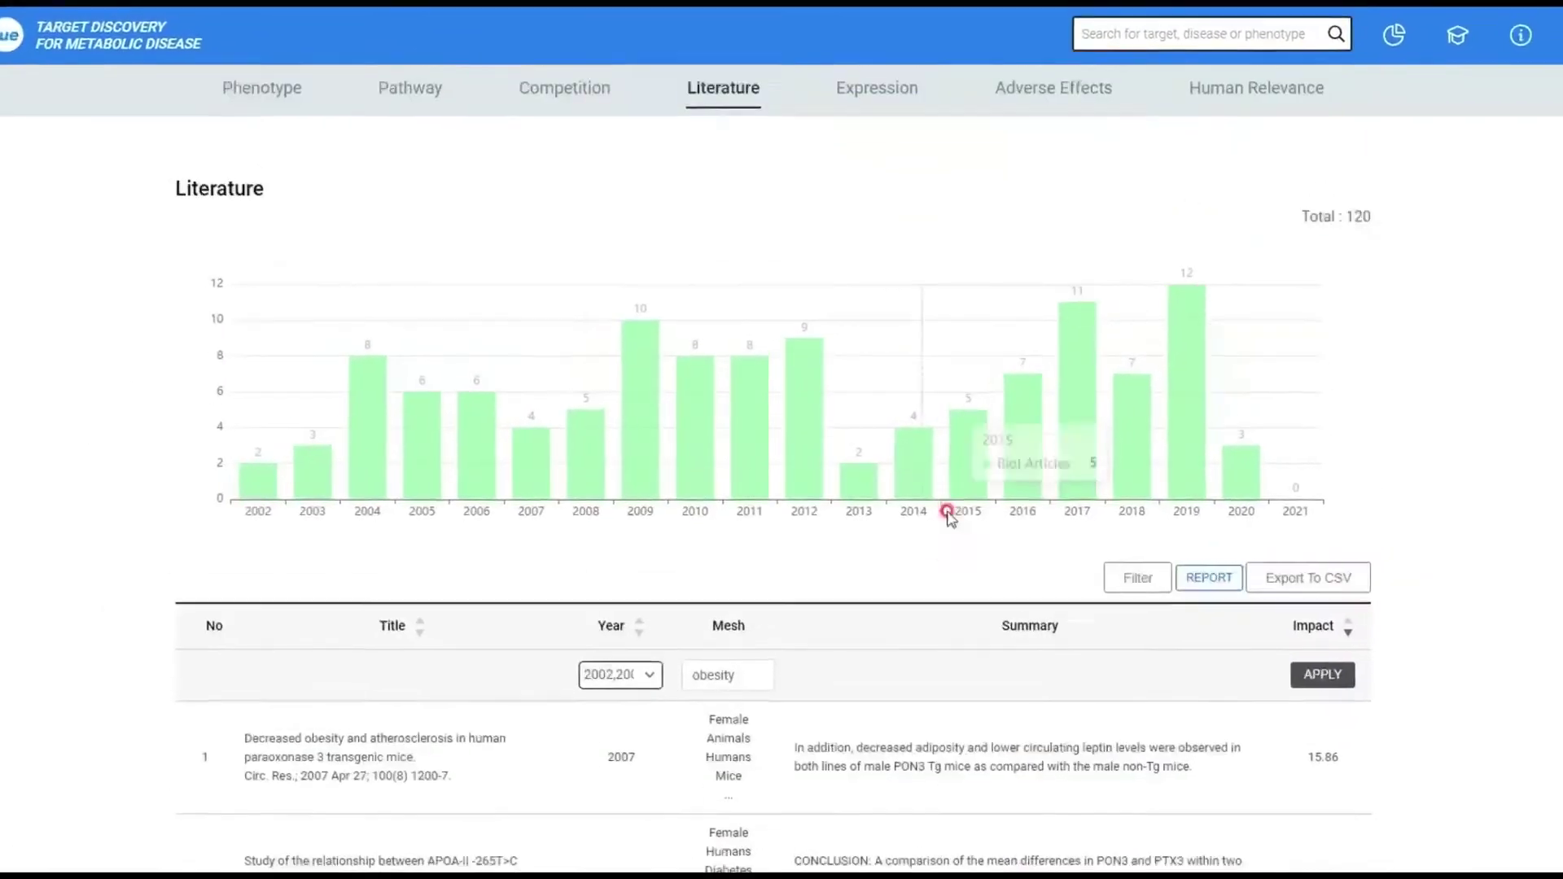
left_click(1027, 433)
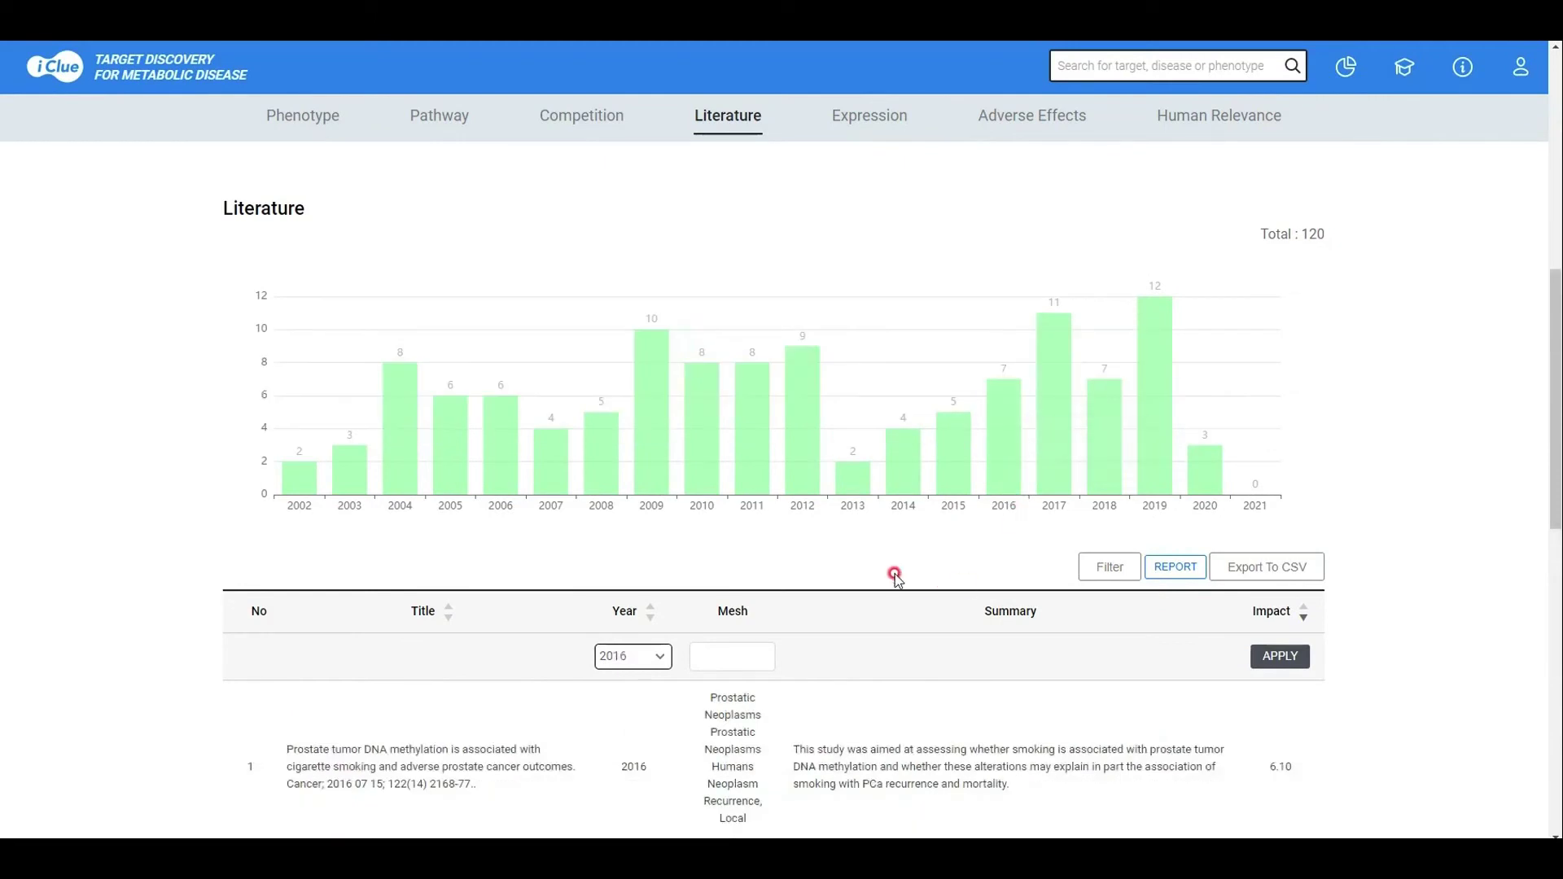
scroll(652, 705, "down", 8)
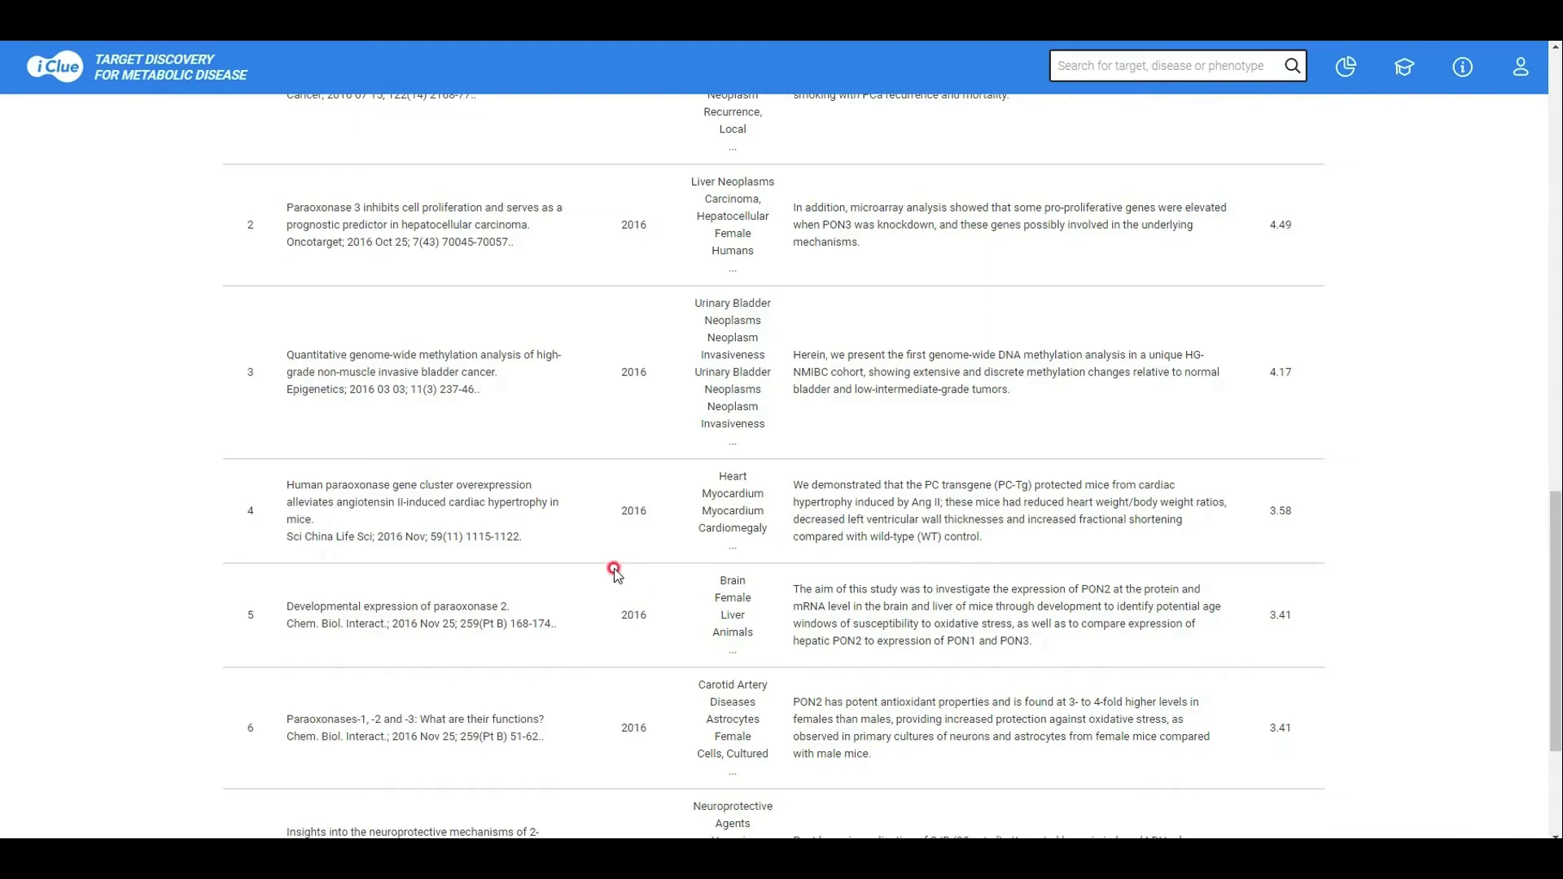
scroll(614, 569, "down", 1)
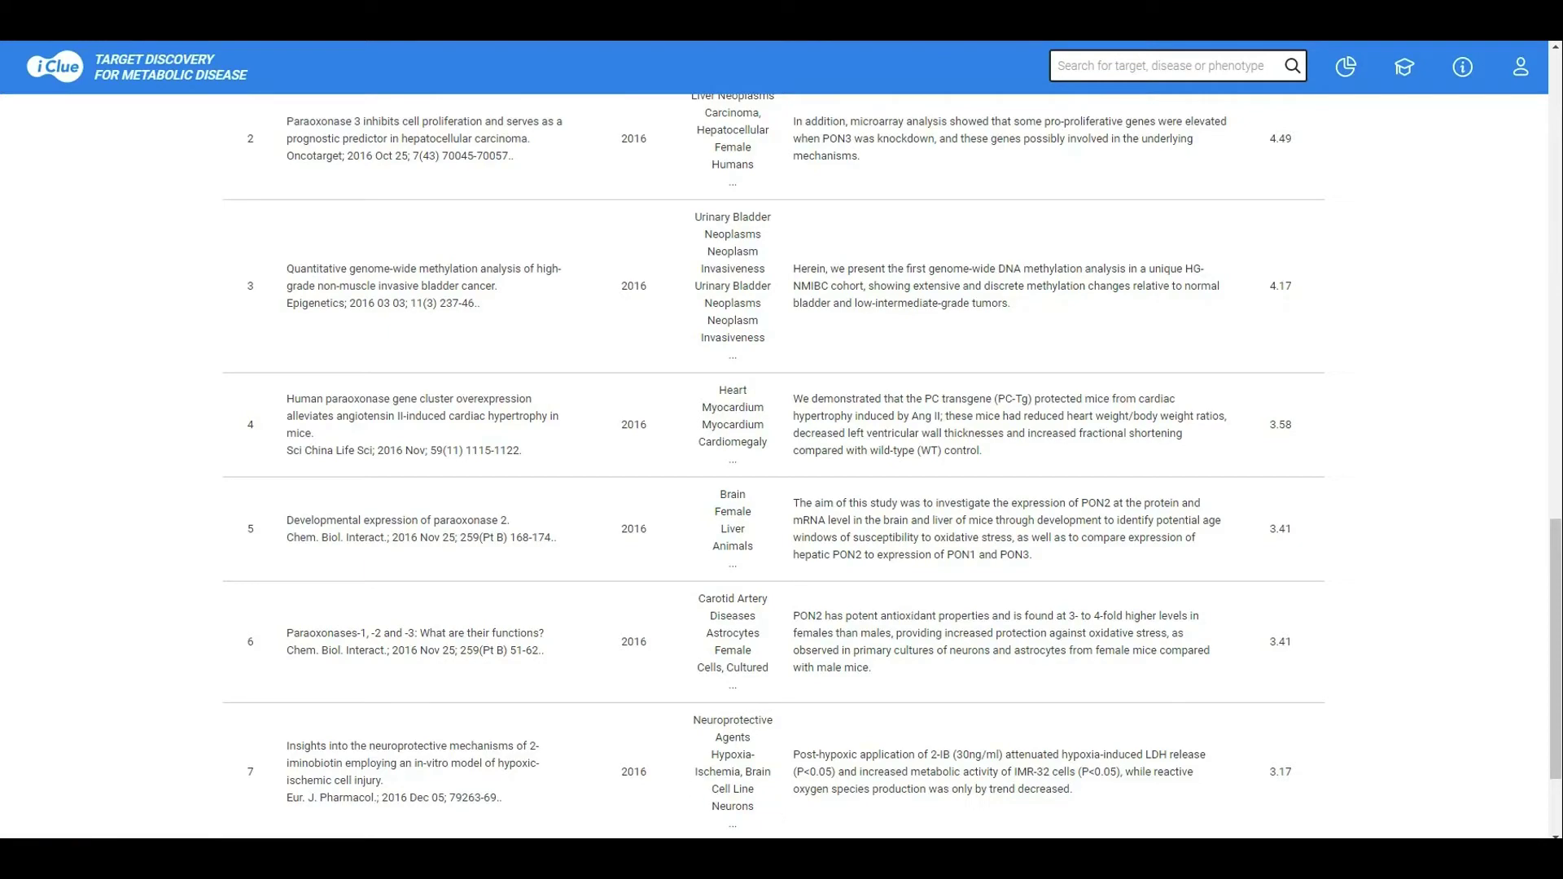
- Open Visual Research for PON3 and show the expansion options of the PON3 and PON1 nodes
scroll(1110, 681, "up", 15)
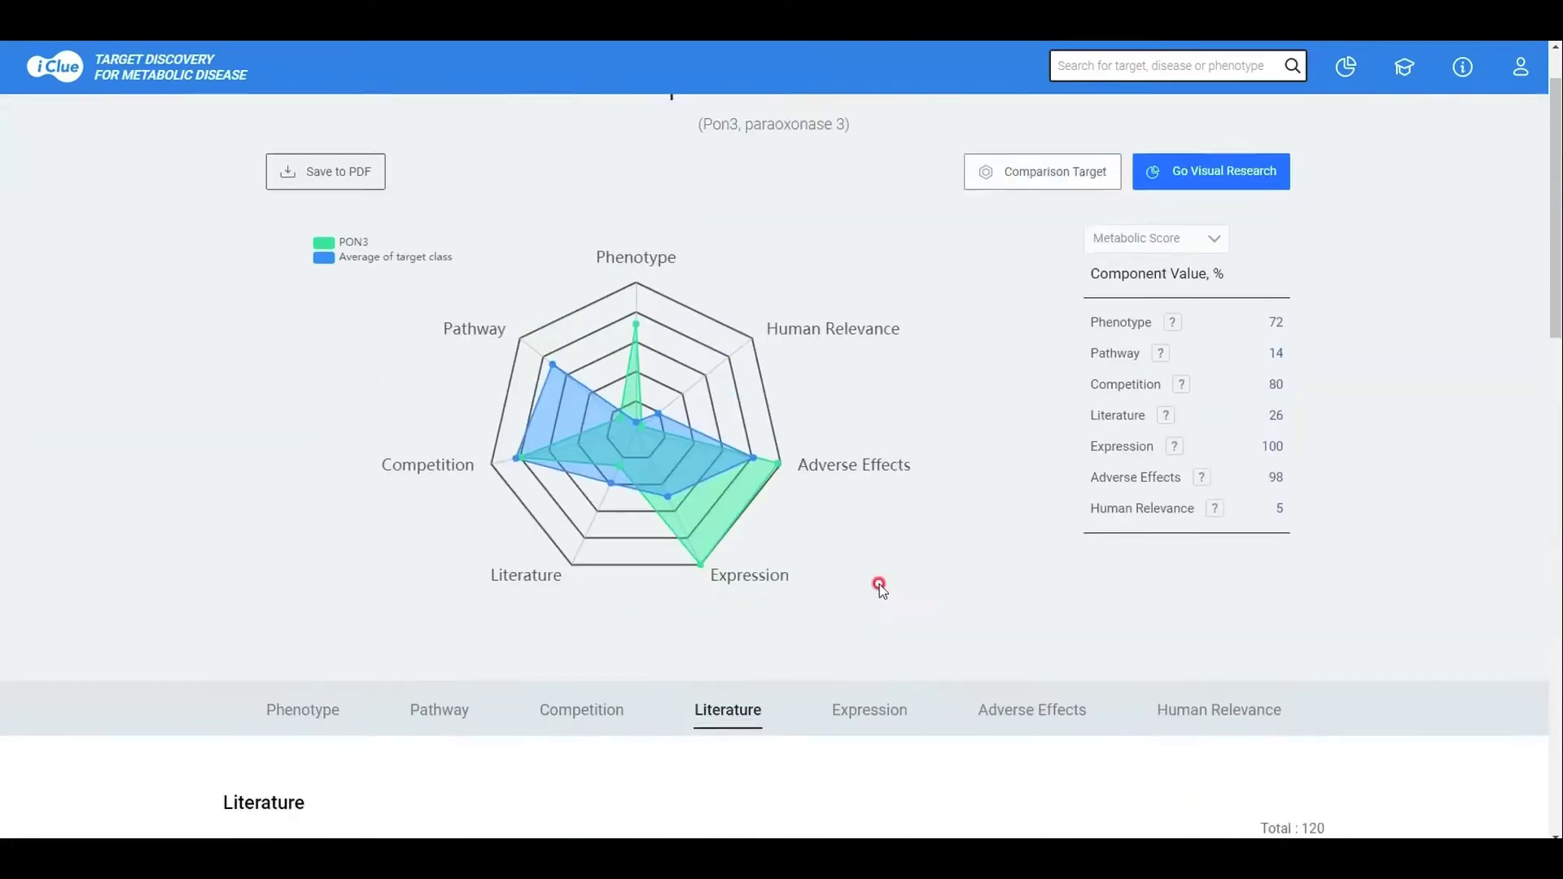
scroll(880, 584, "up", 1)
left_click(1239, 247)
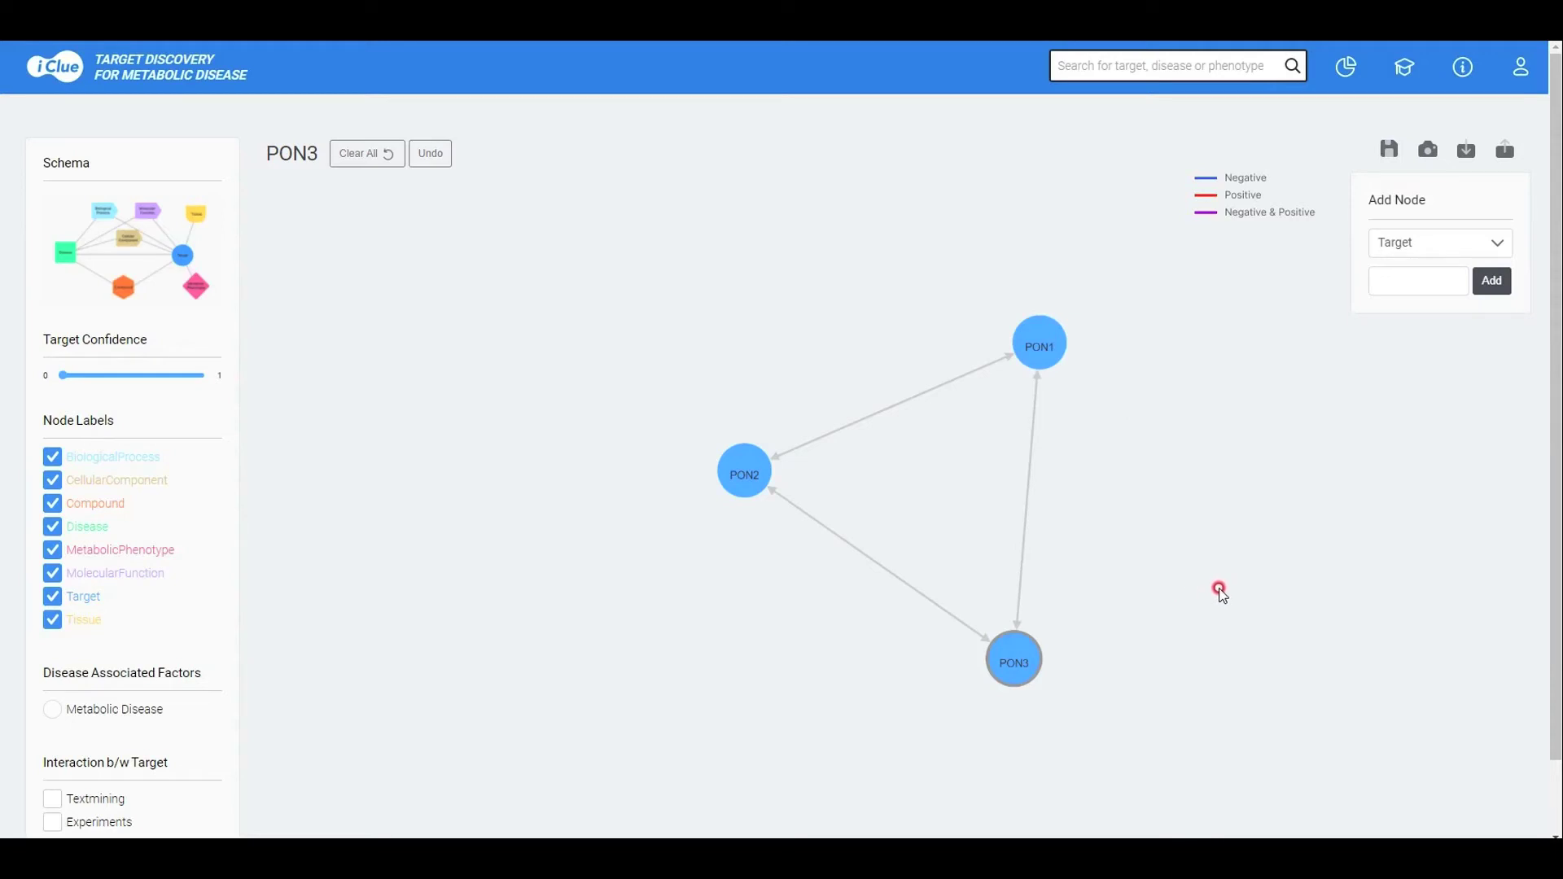
left_click(1015, 659)
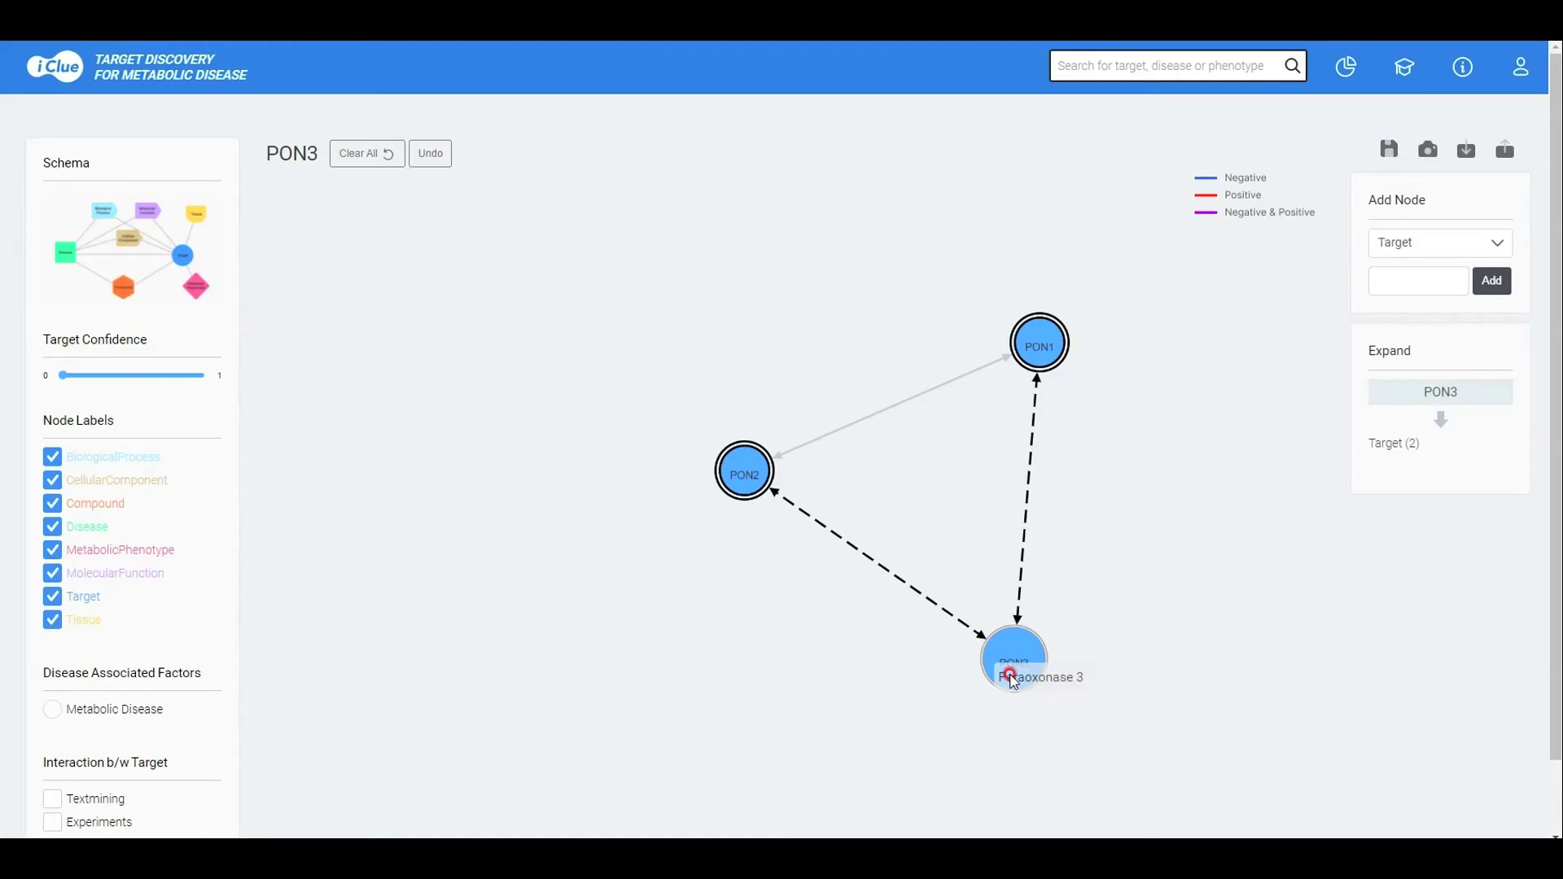
left_click(1038, 342)
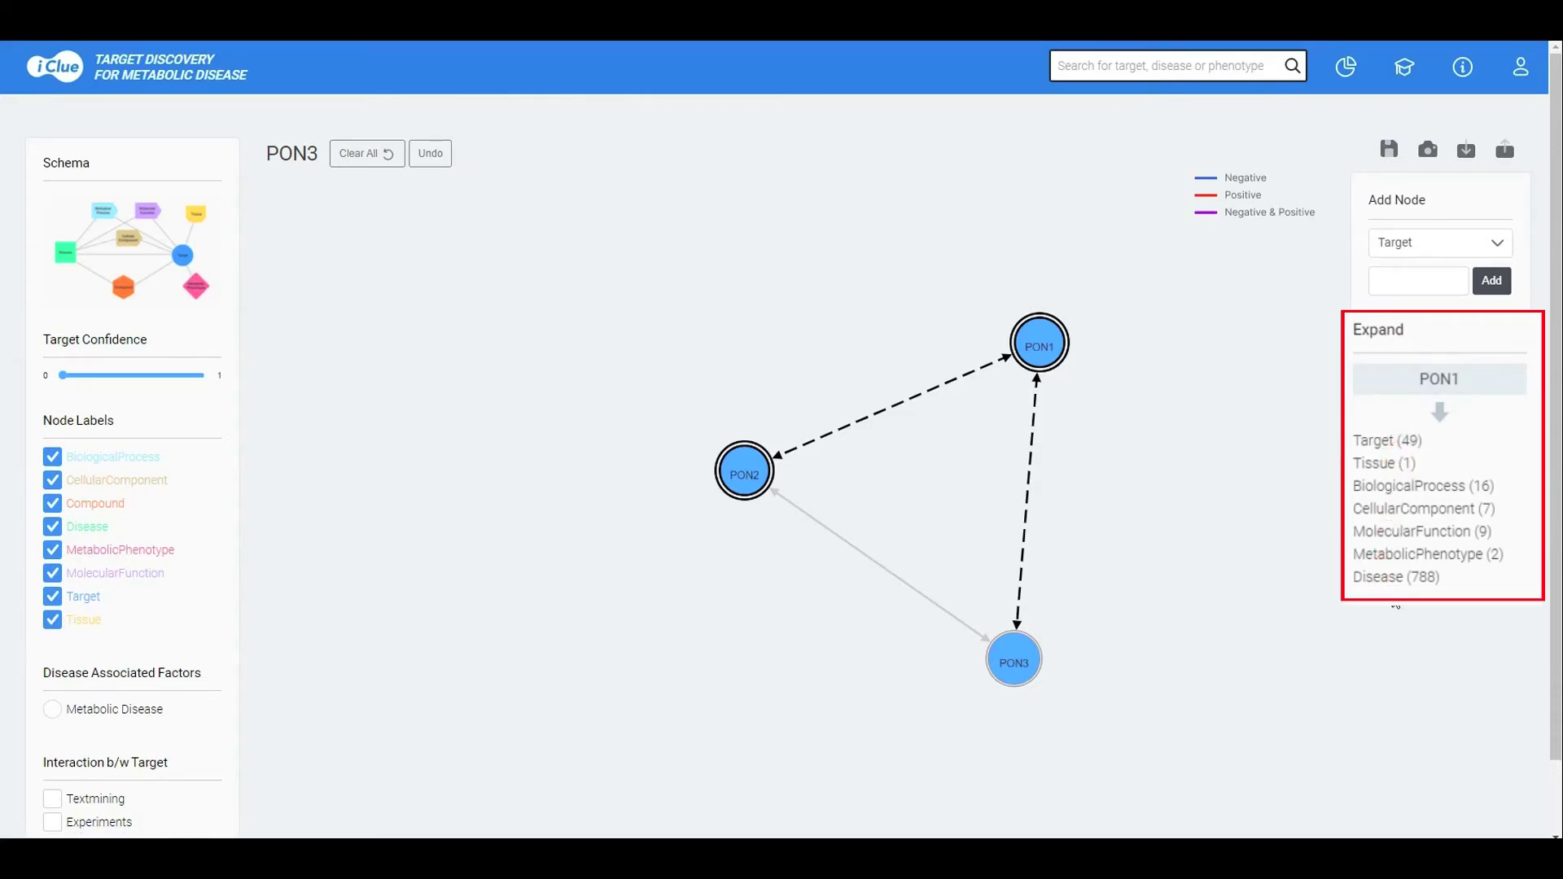
- Expand PON1 with its related targets, inspect the link between PON1 and CLU, and undo the expansion
left_click(1366, 462)
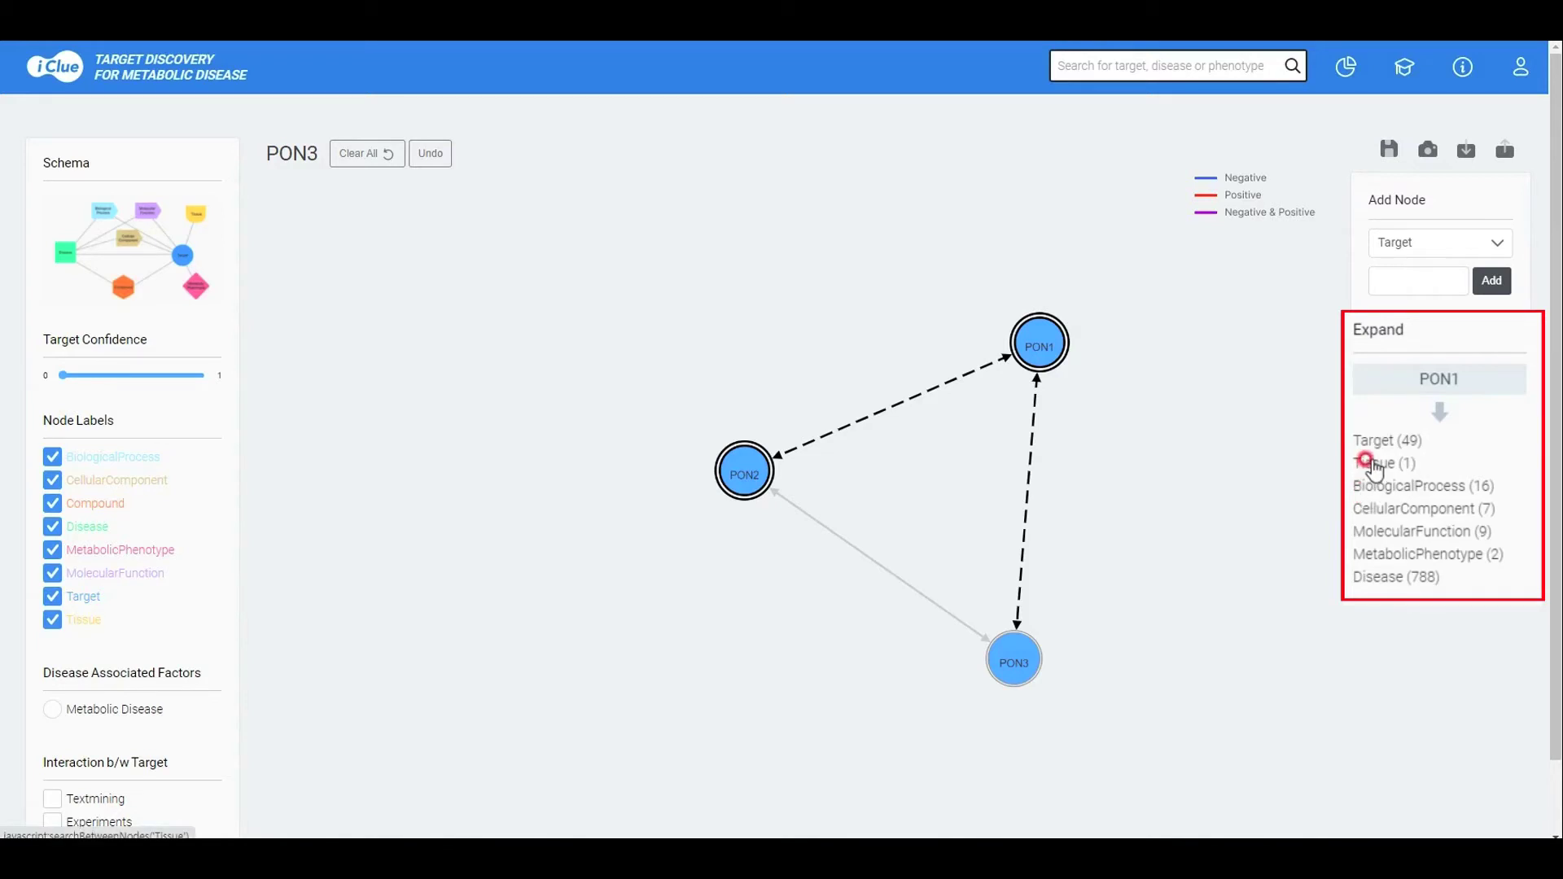
left_click(1365, 439)
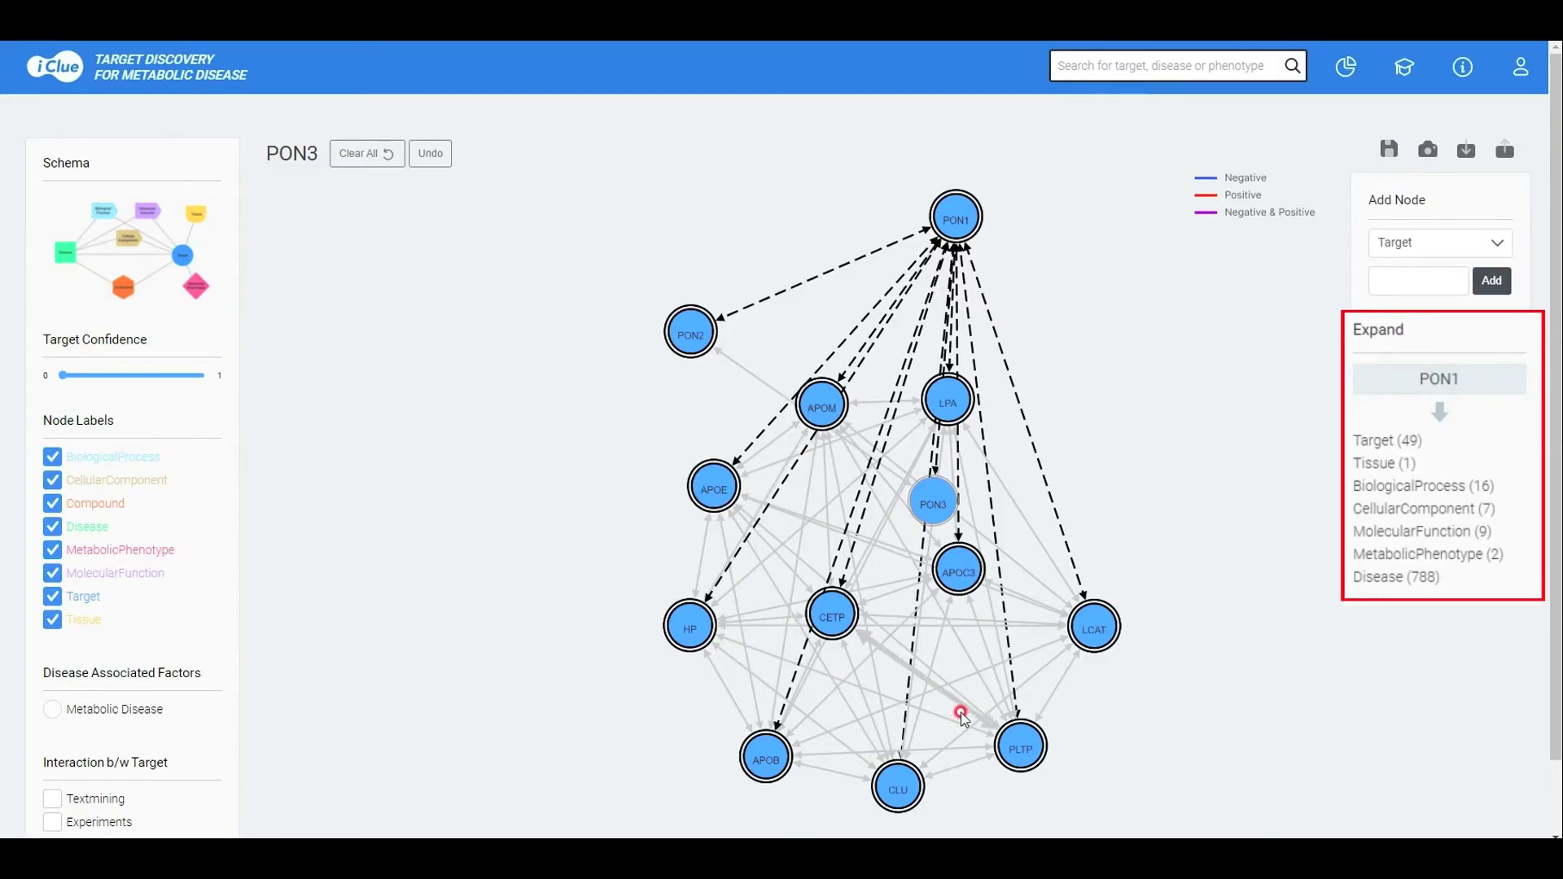
mouse_move(959, 702)
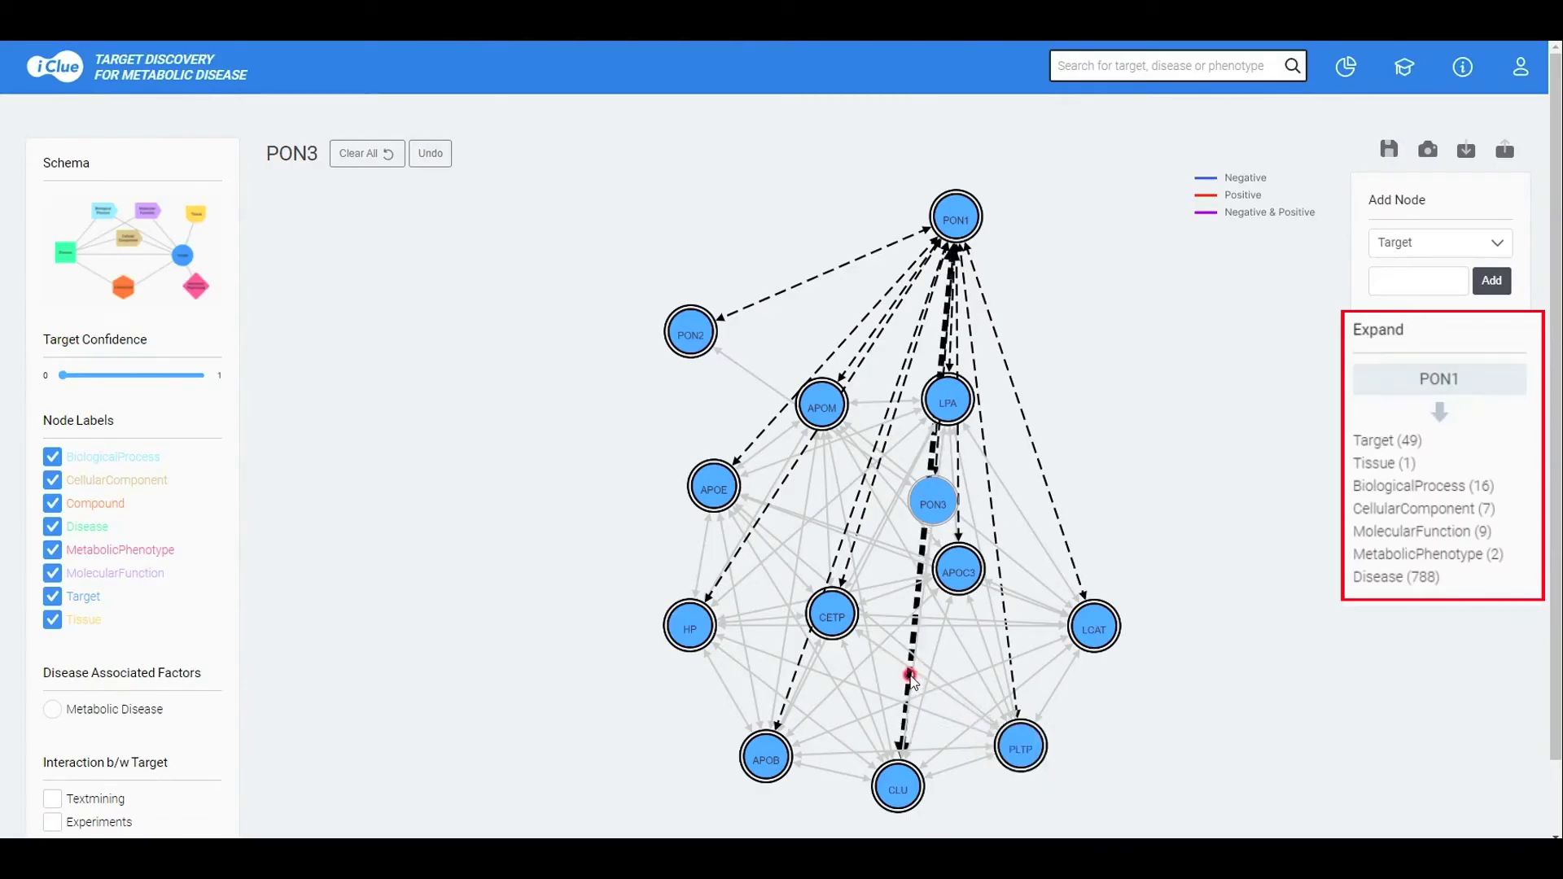
mouse_move(909, 676)
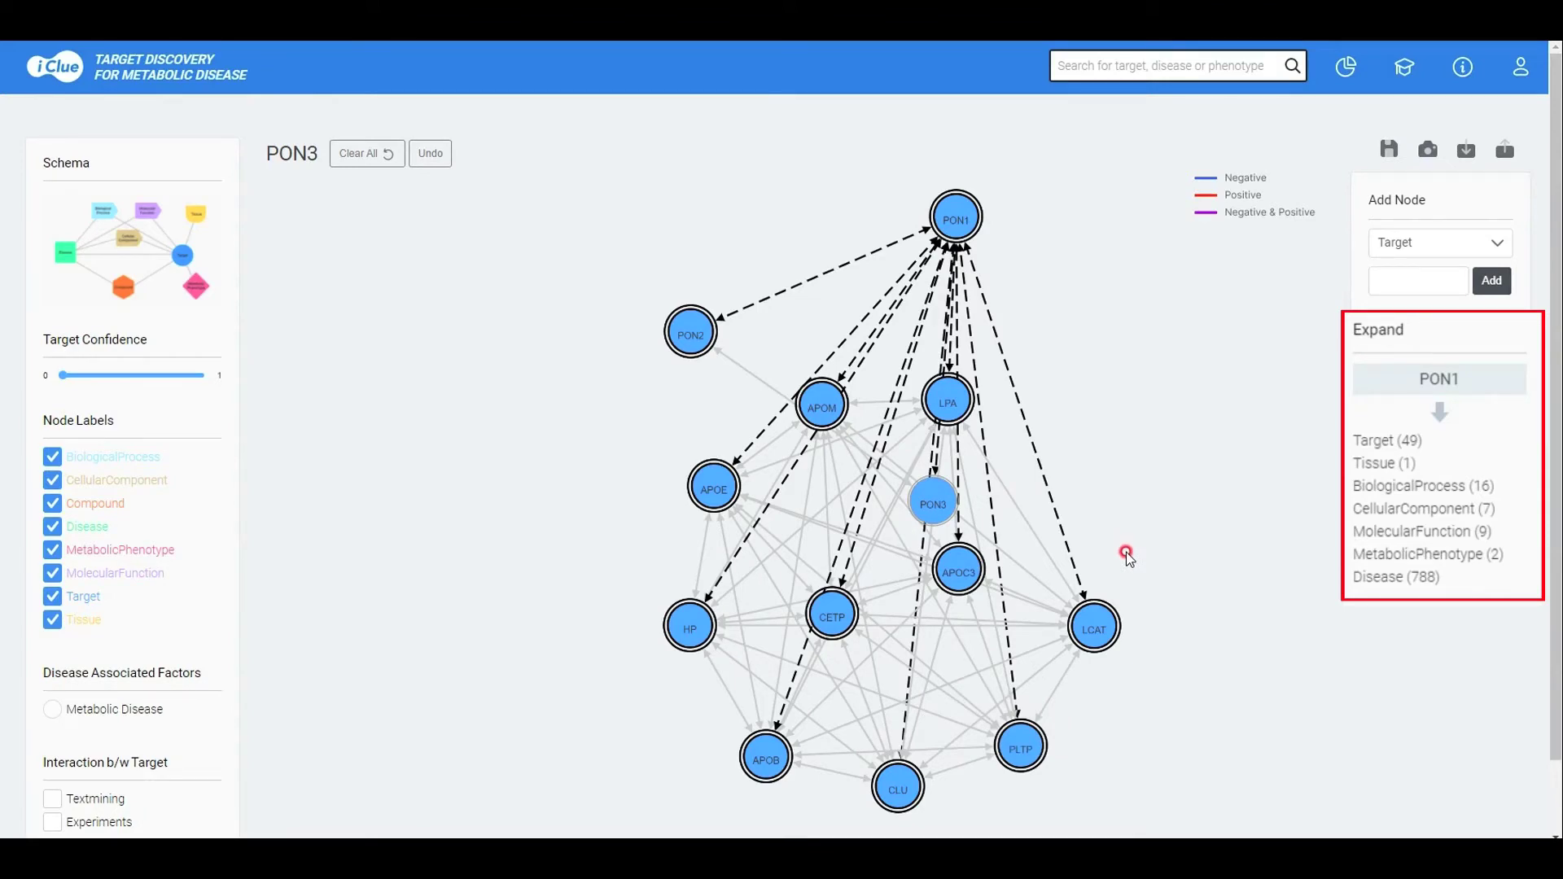
left_click(430, 153)
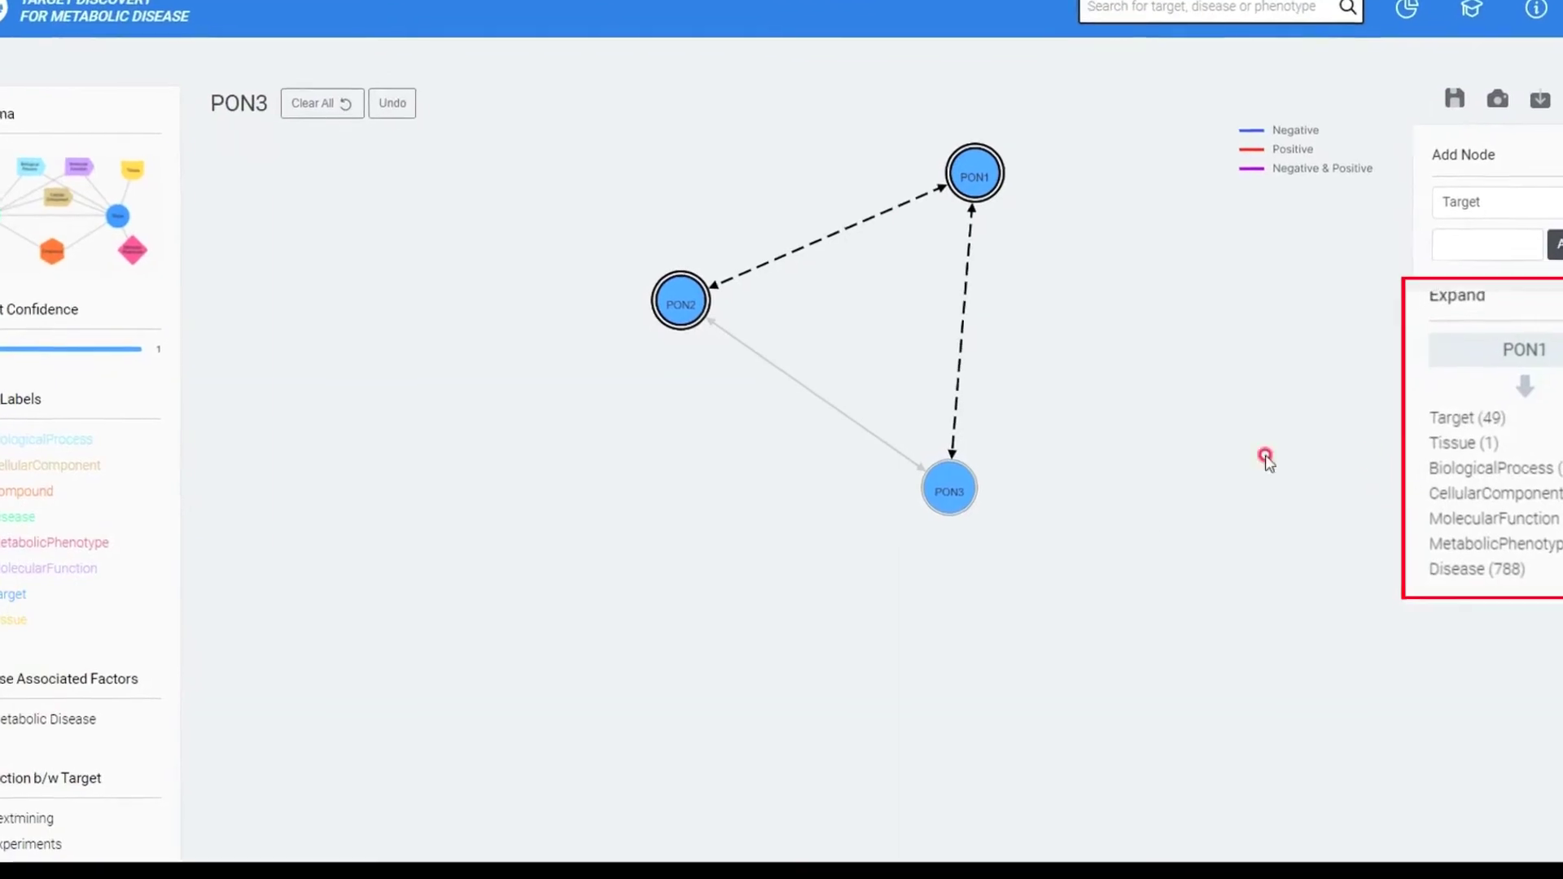
- Expand PON1 with its related tissue, move the liver node above the network, and remove that node
left_click(1445, 443)
left_click_drag(1164, 300, 762, 195)
right_click(783, 205)
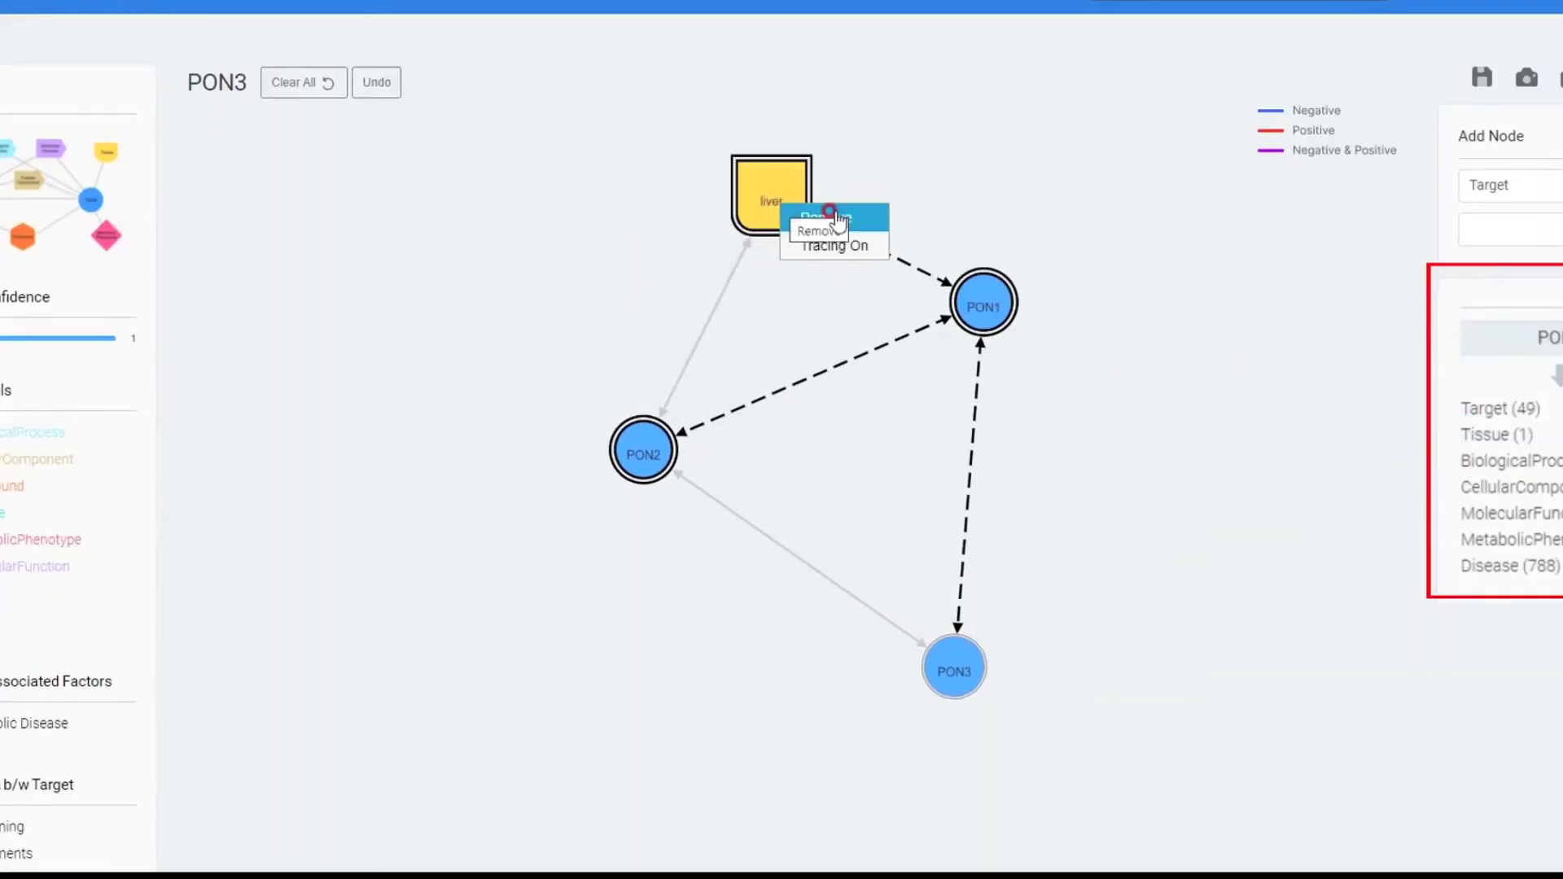
left_click(810, 217)
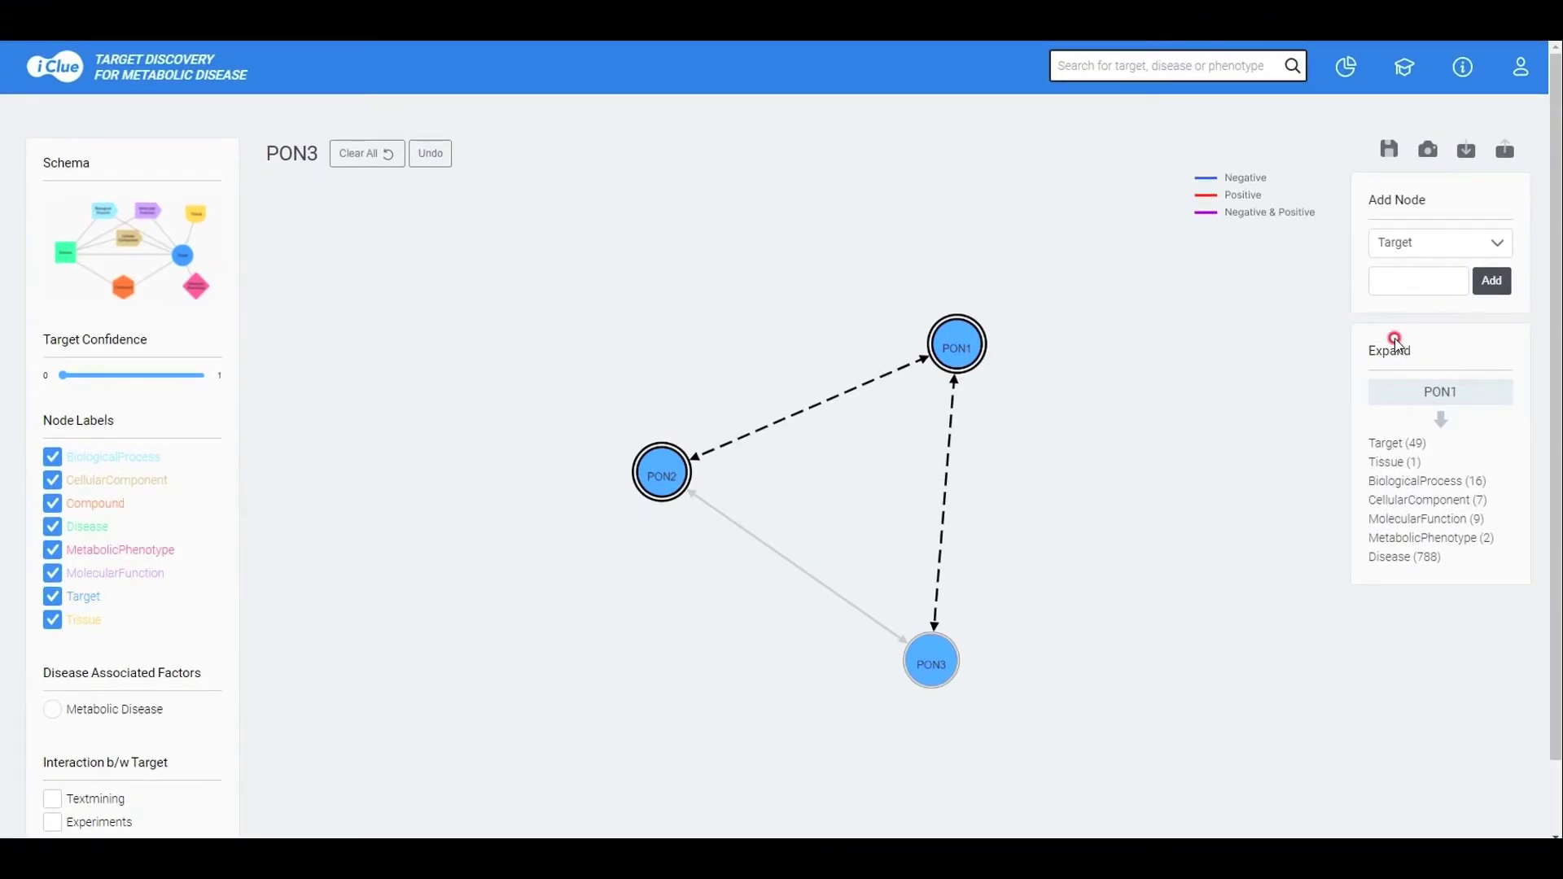
- Add the disease Obesity as a node to the network and place it above PON2
left_click(1401, 246)
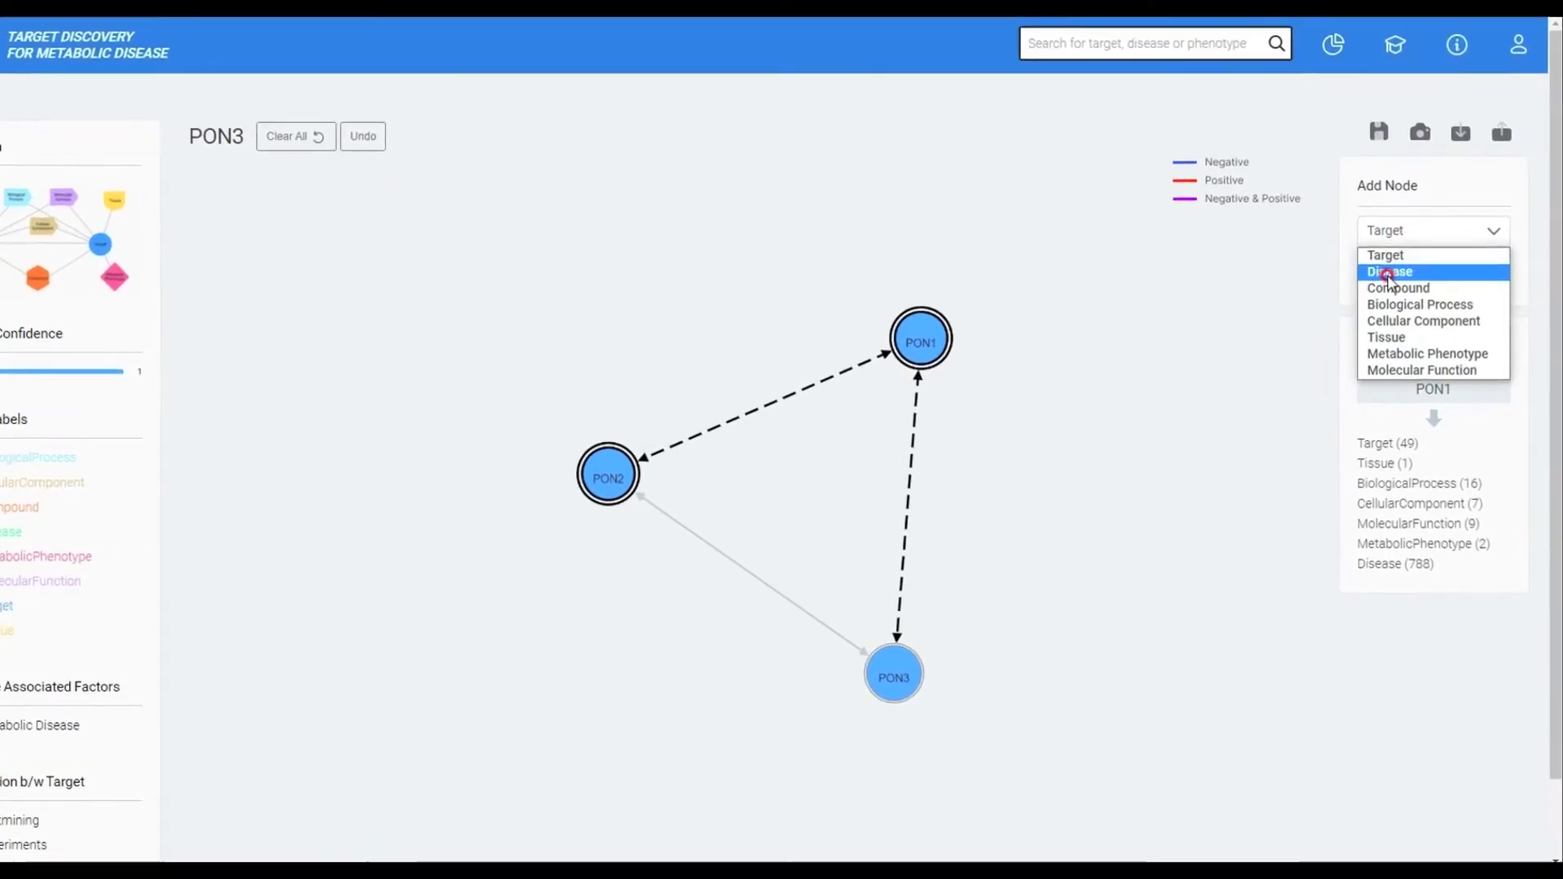
left_click(1388, 274)
left_click(1387, 275)
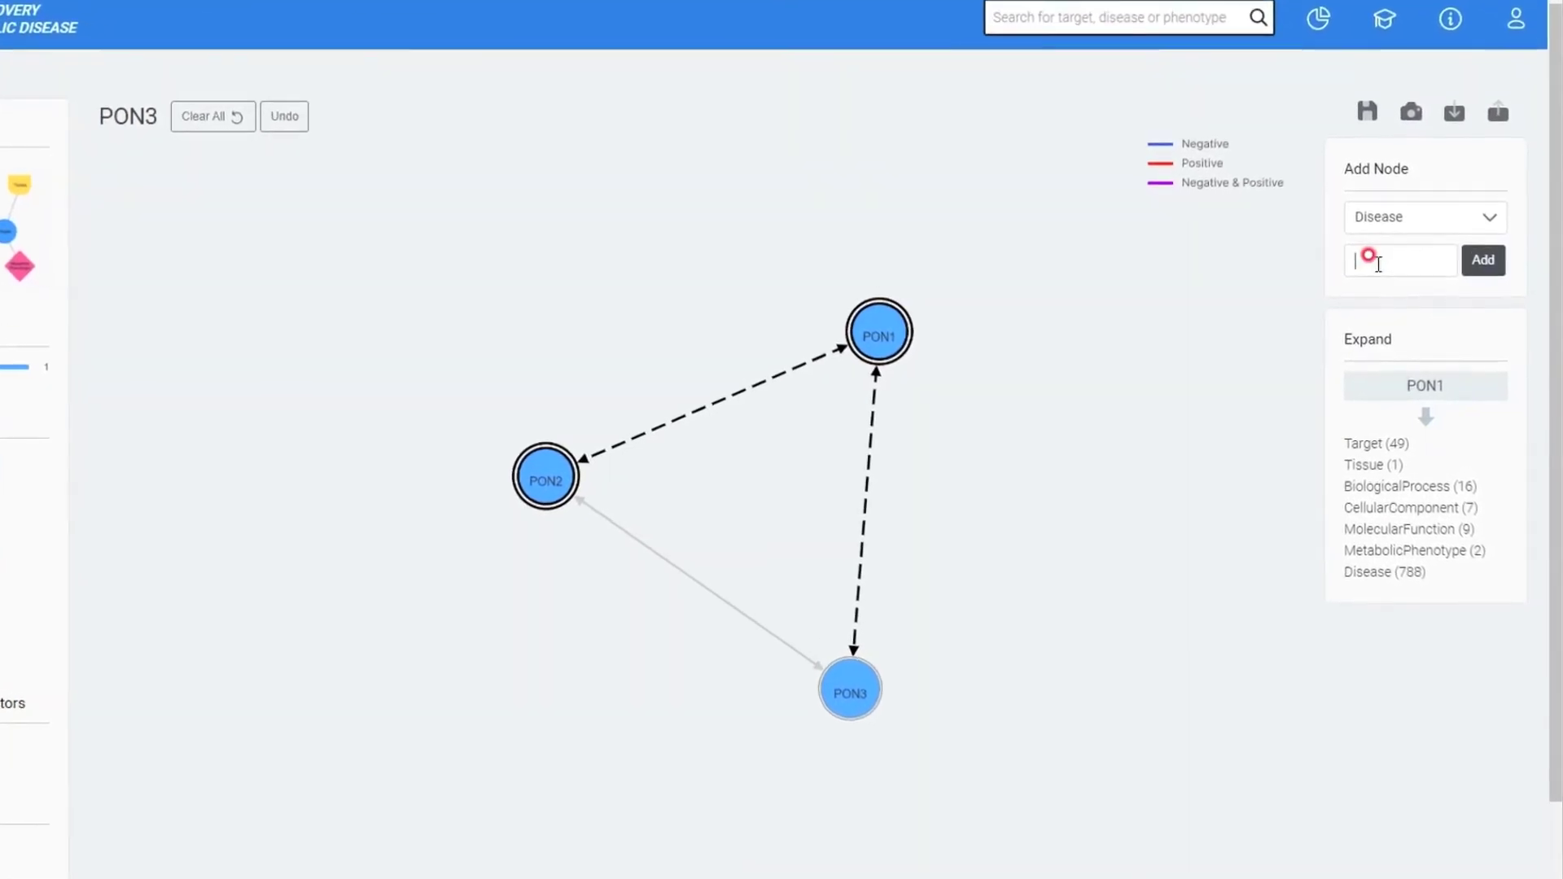
type("qbesity")
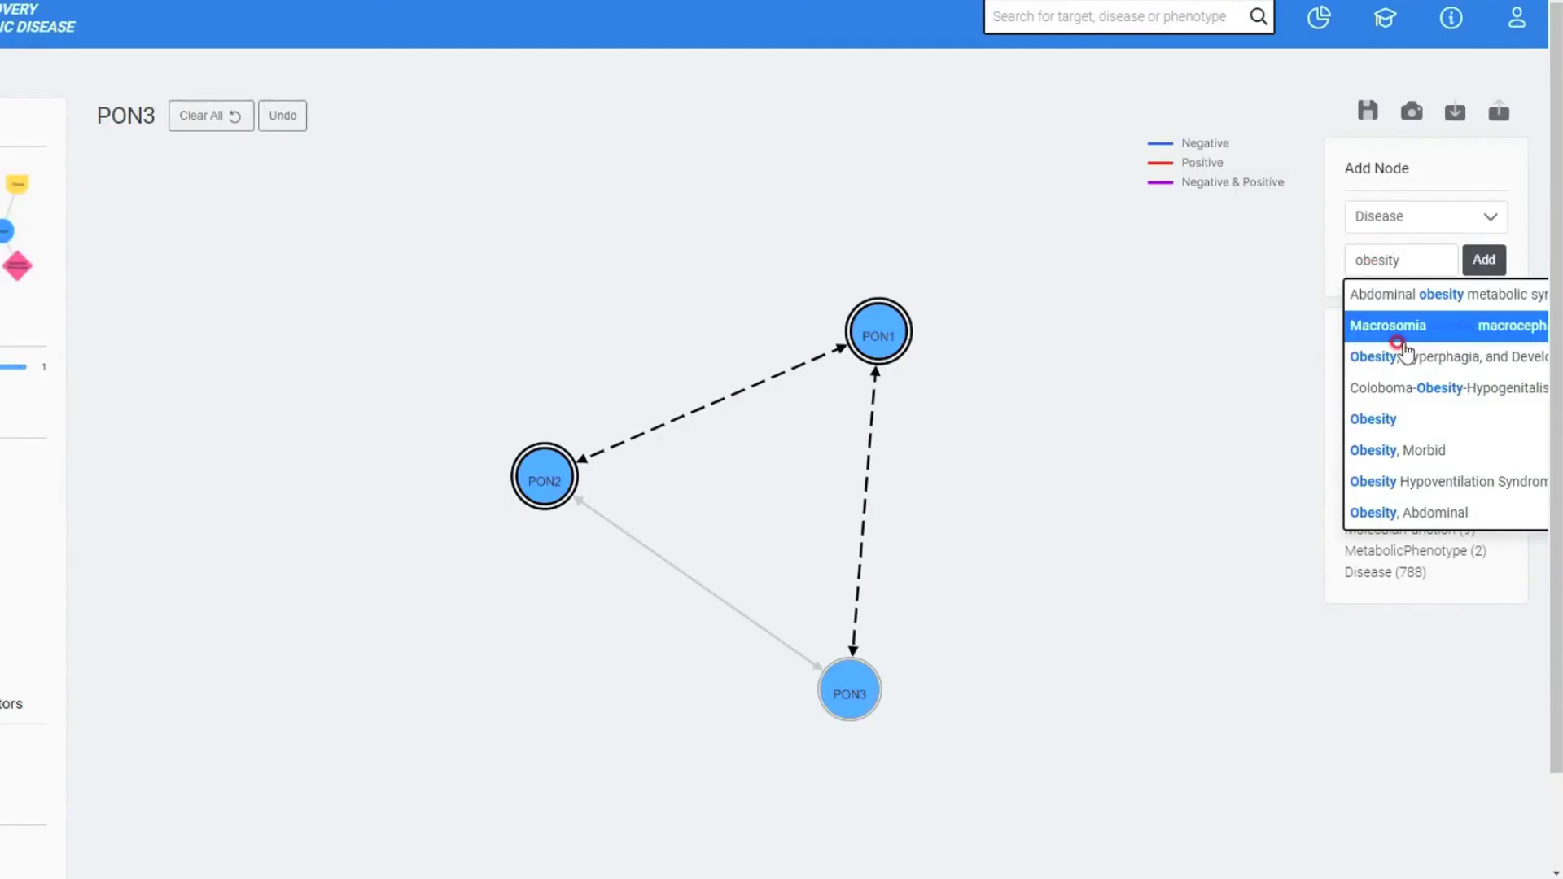
left_click(1376, 418)
left_click(1482, 263)
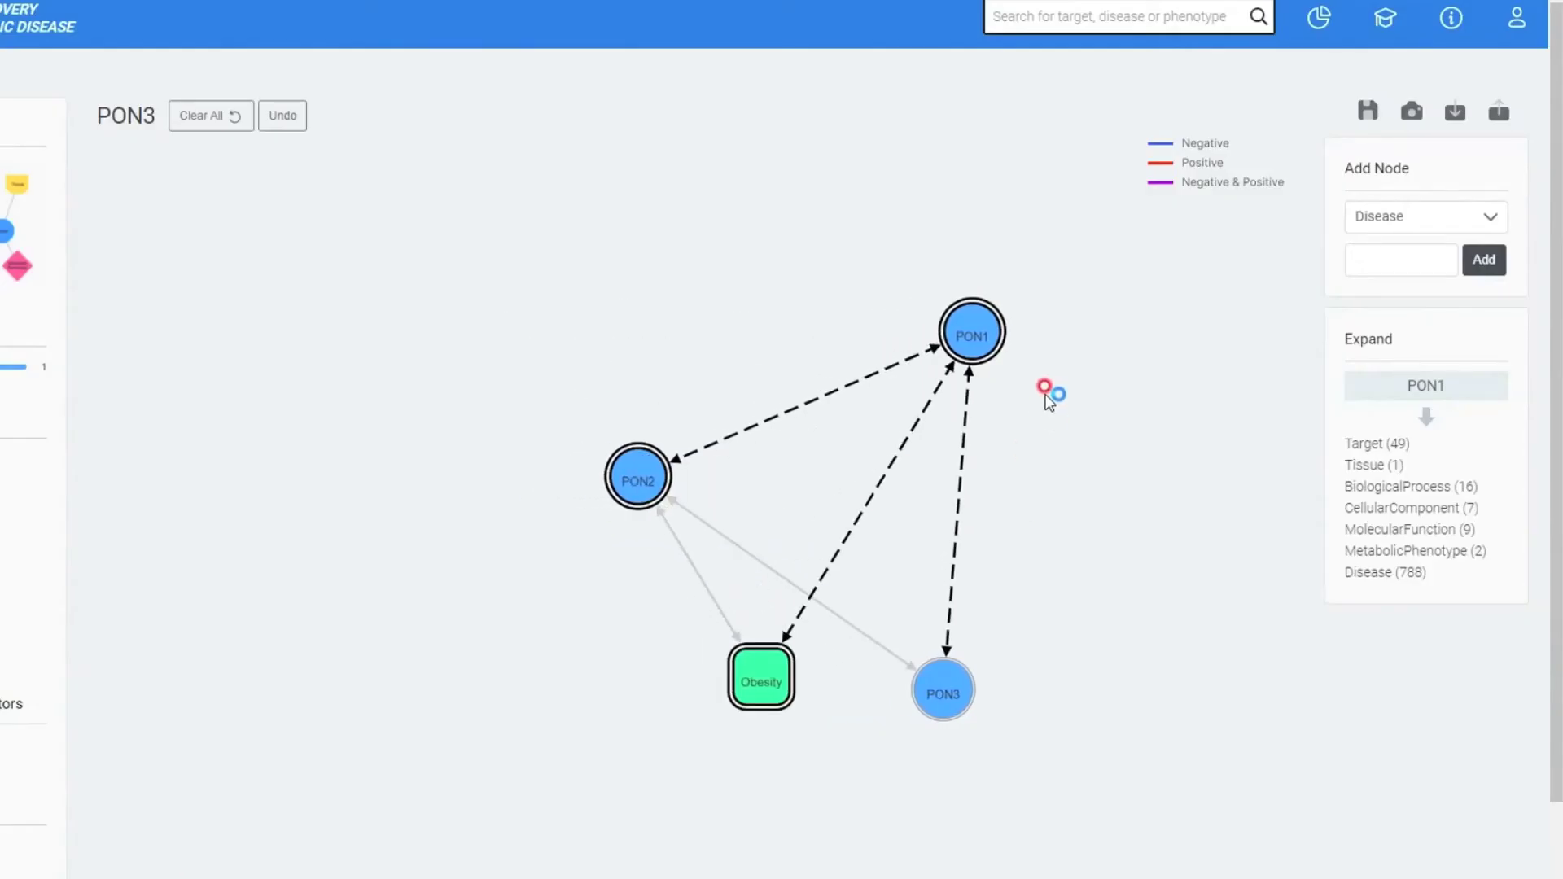
left_click_drag(744, 708, 663, 247)
- Add the disease Non-alcoholic Fatty Liver Disease as a node and place it between Obesity and PON1
left_click(1398, 254)
type("fatt")
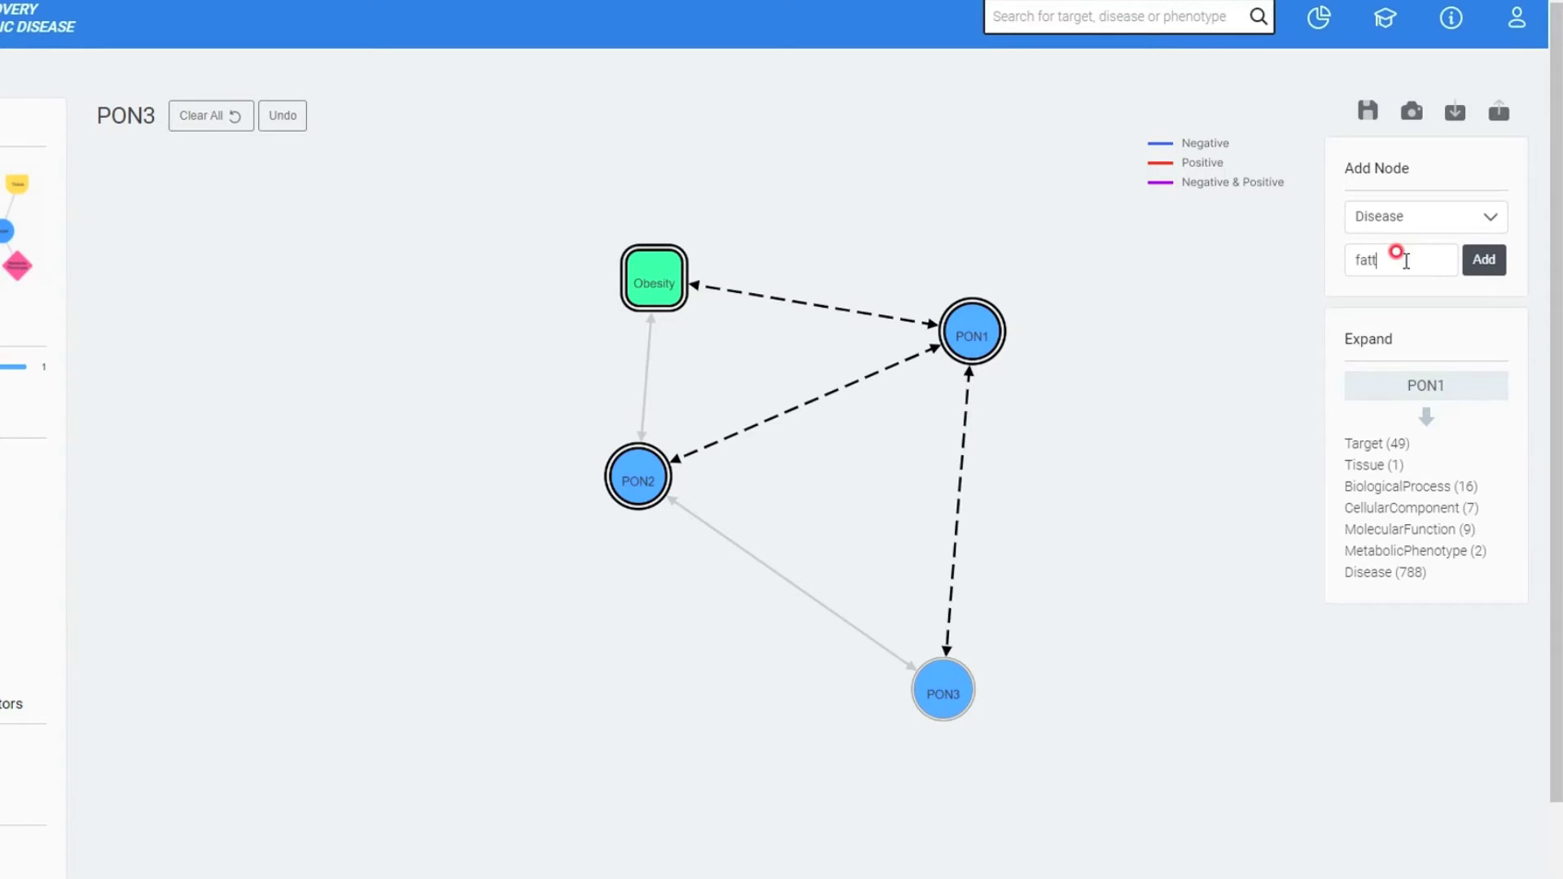
type("y liver")
left_click(1389, 326)
left_click(1481, 260)
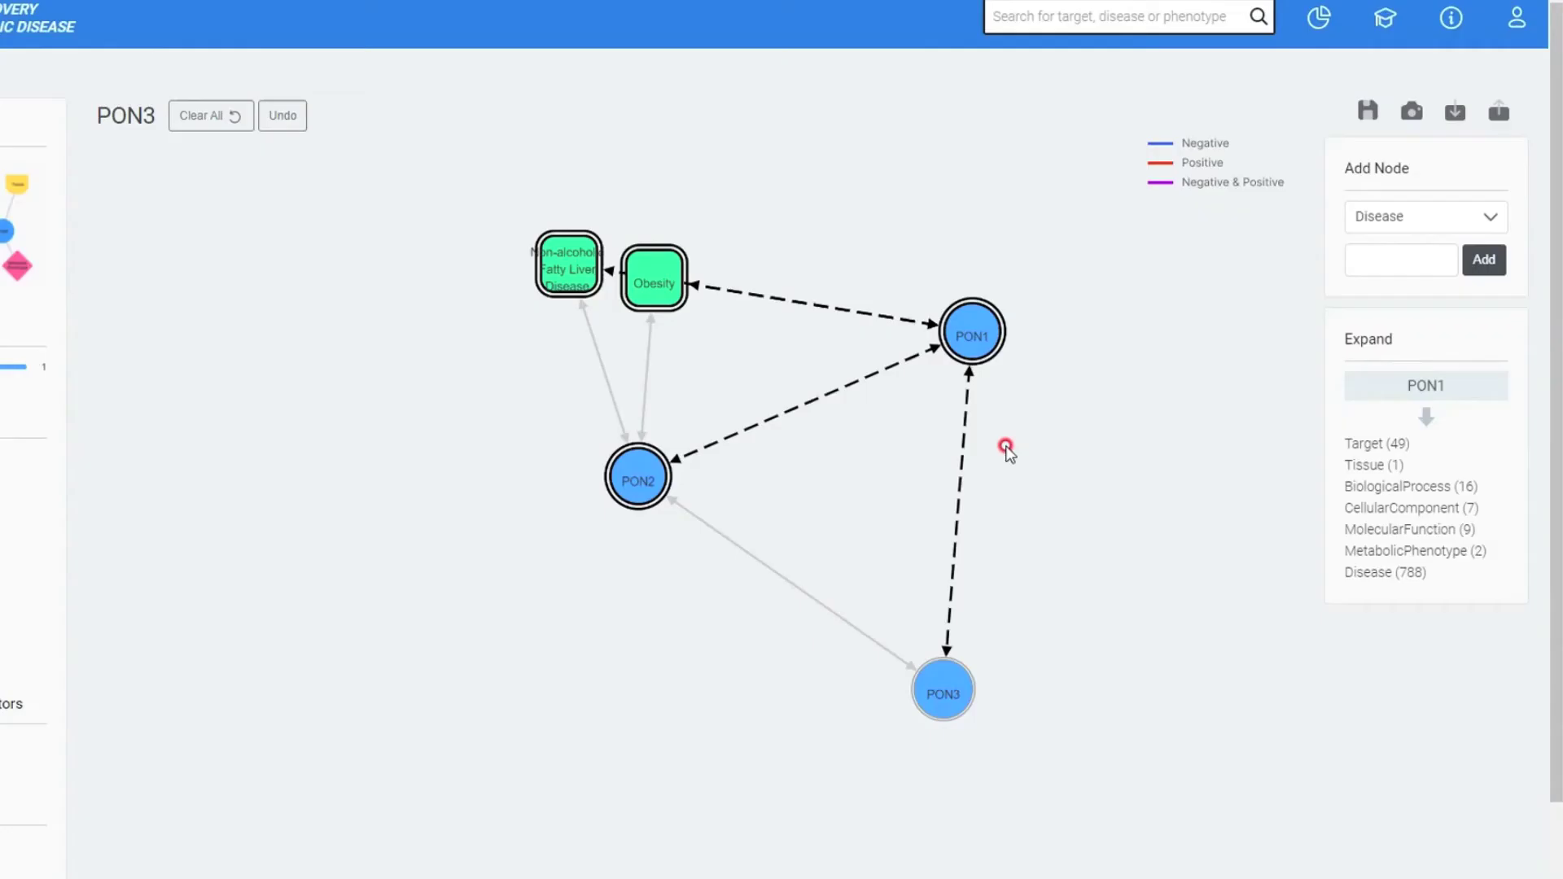
left_click_drag(969, 814, 793, 172)
left_click_drag(744, 273, 716, 450)
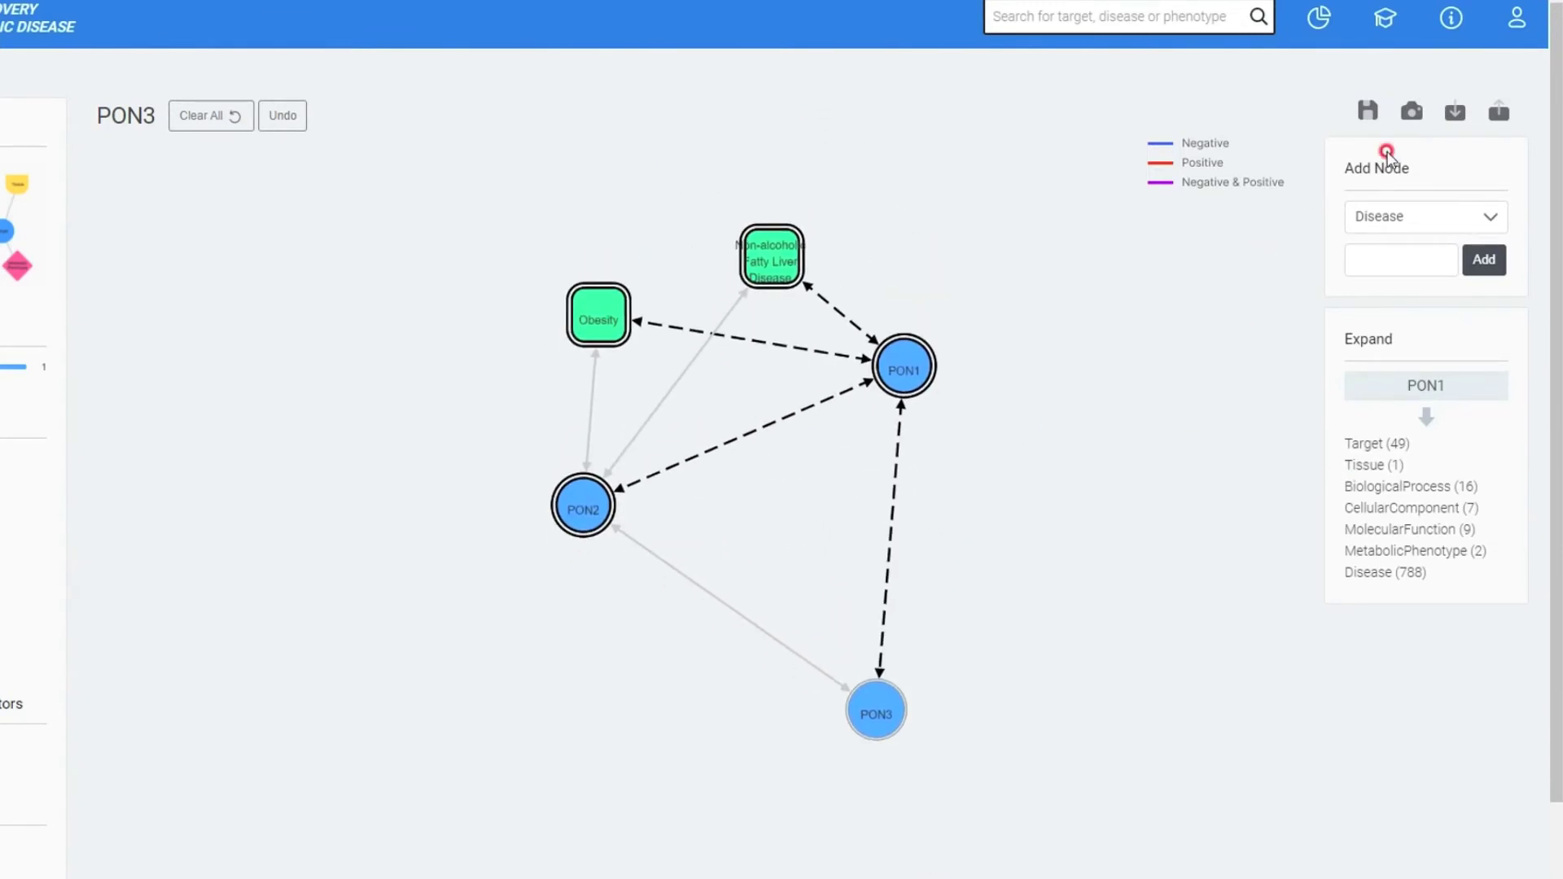
- Add the target APOA5 as a node to the network and place it at the bottom beside PON3
left_click(1368, 218)
left_click(1373, 243)
left_click(1368, 256)
type("apoa5")
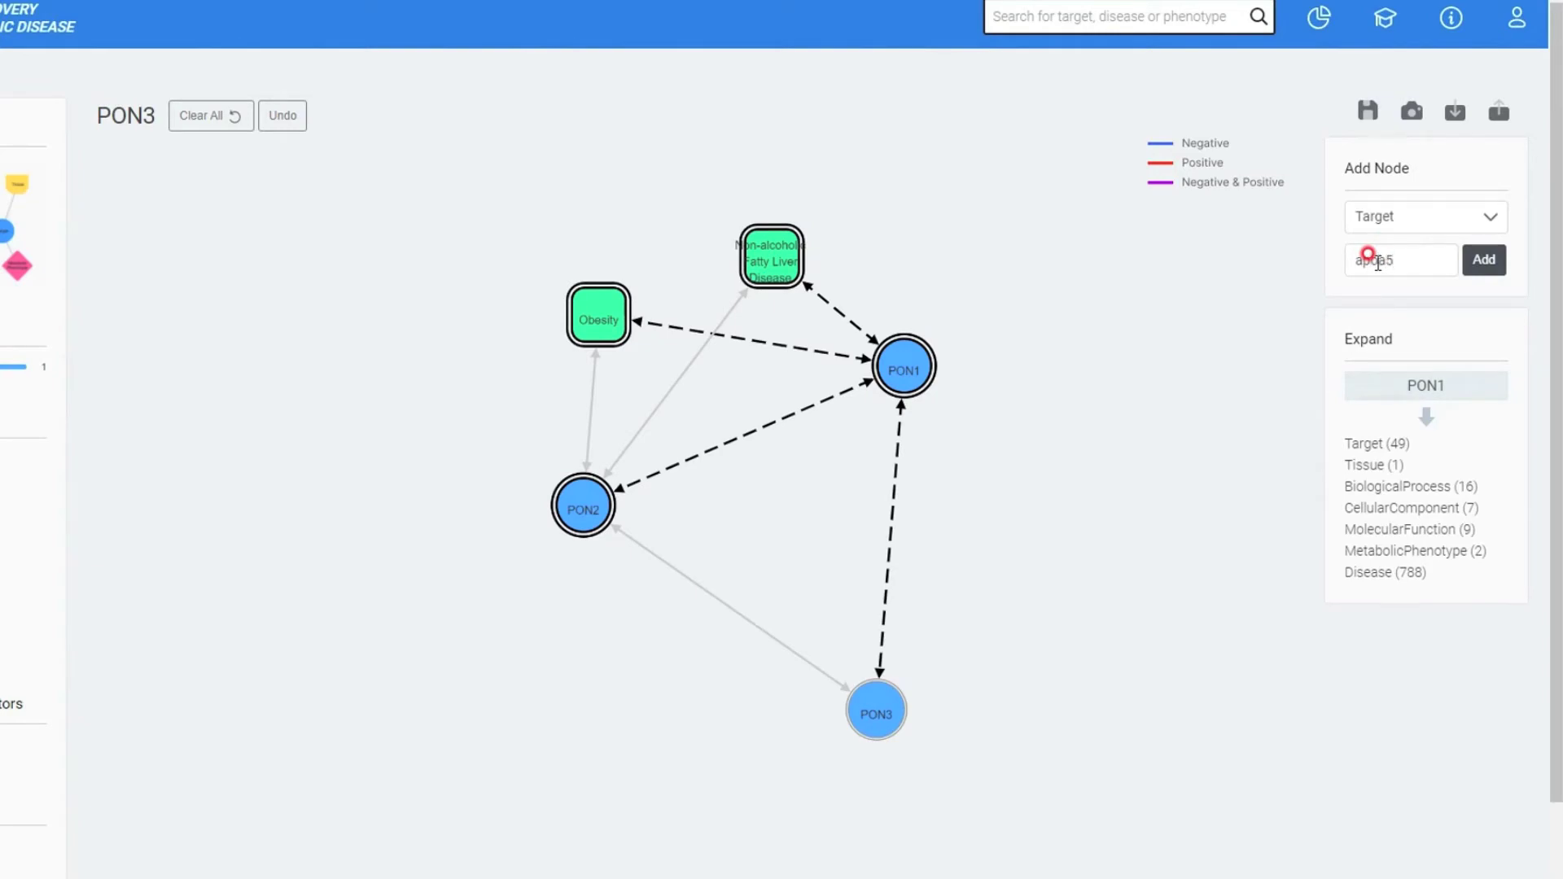
left_click(1376, 298)
left_click(1483, 260)
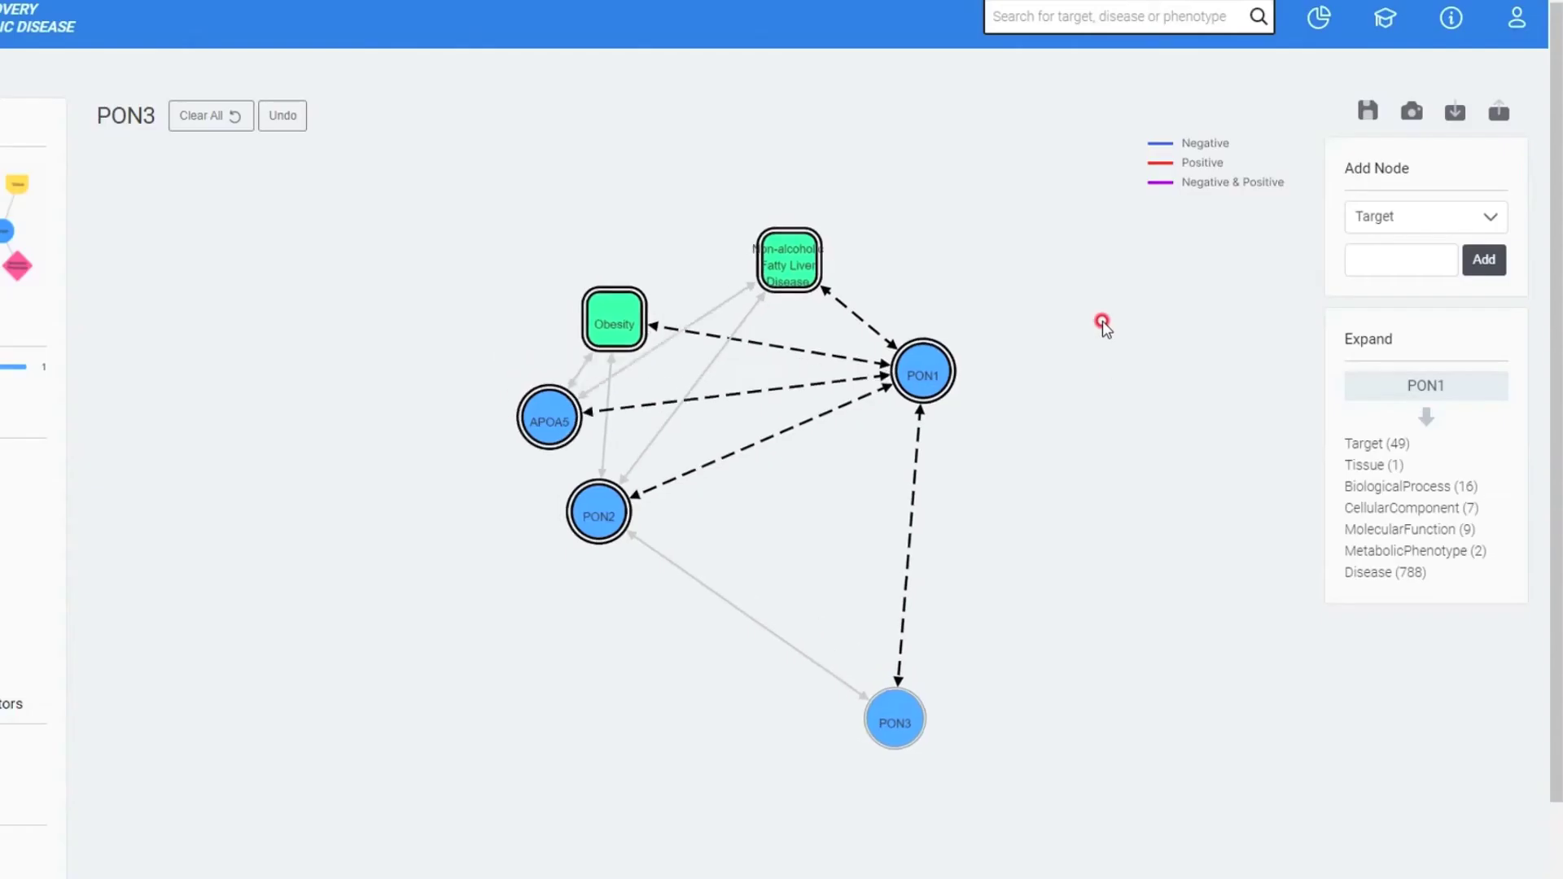
left_click(647, 745)
left_click_drag(647, 745, 809, 743)
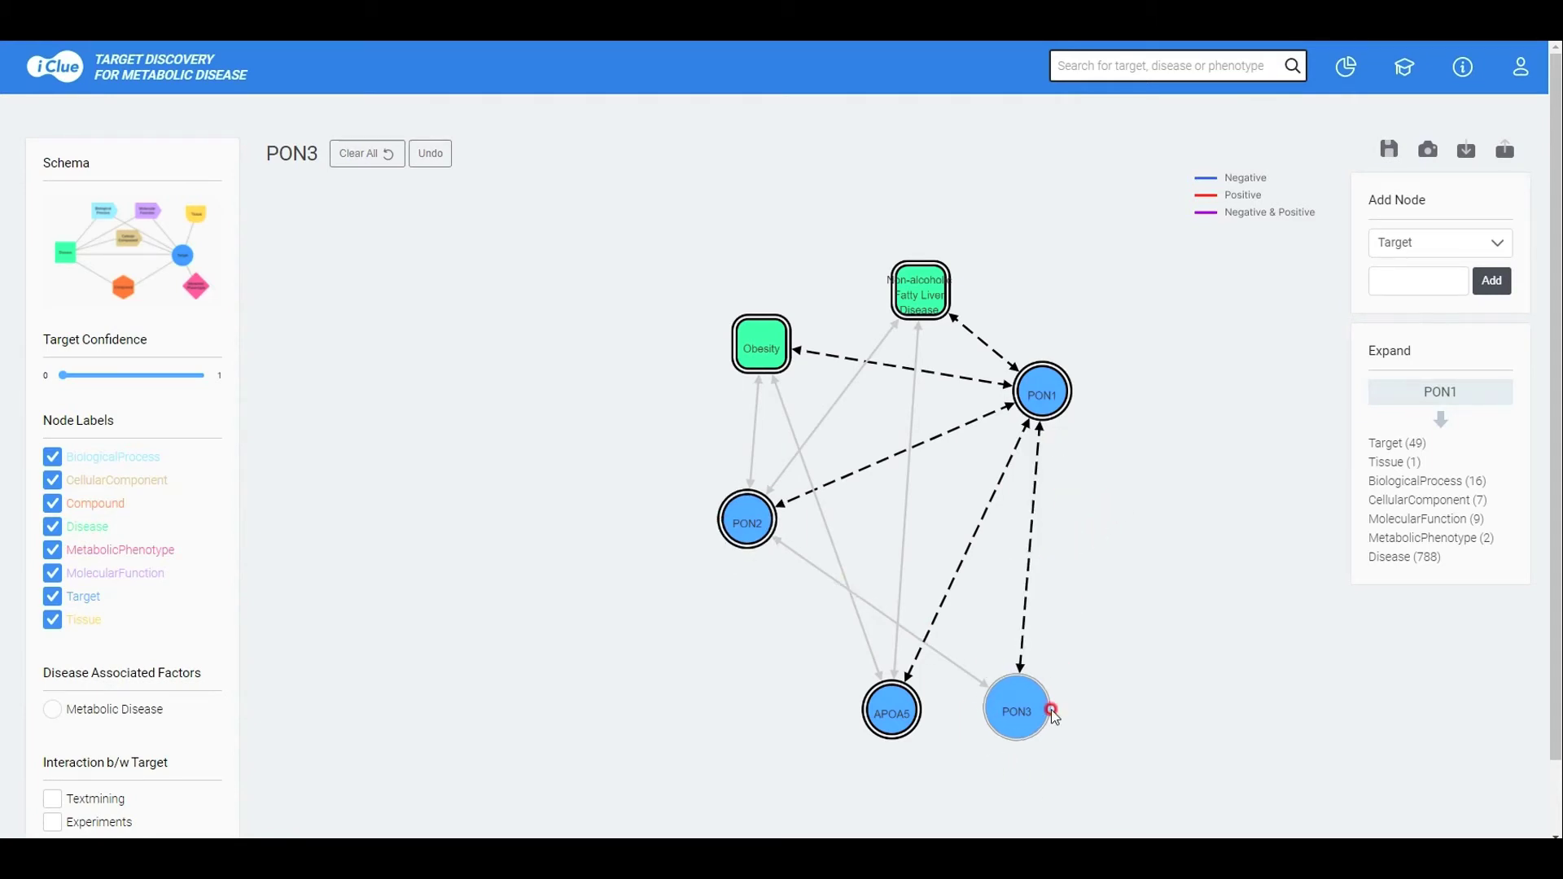
- Look over the network and its filter options, and clear the node selection
mouse_move(1053, 715)
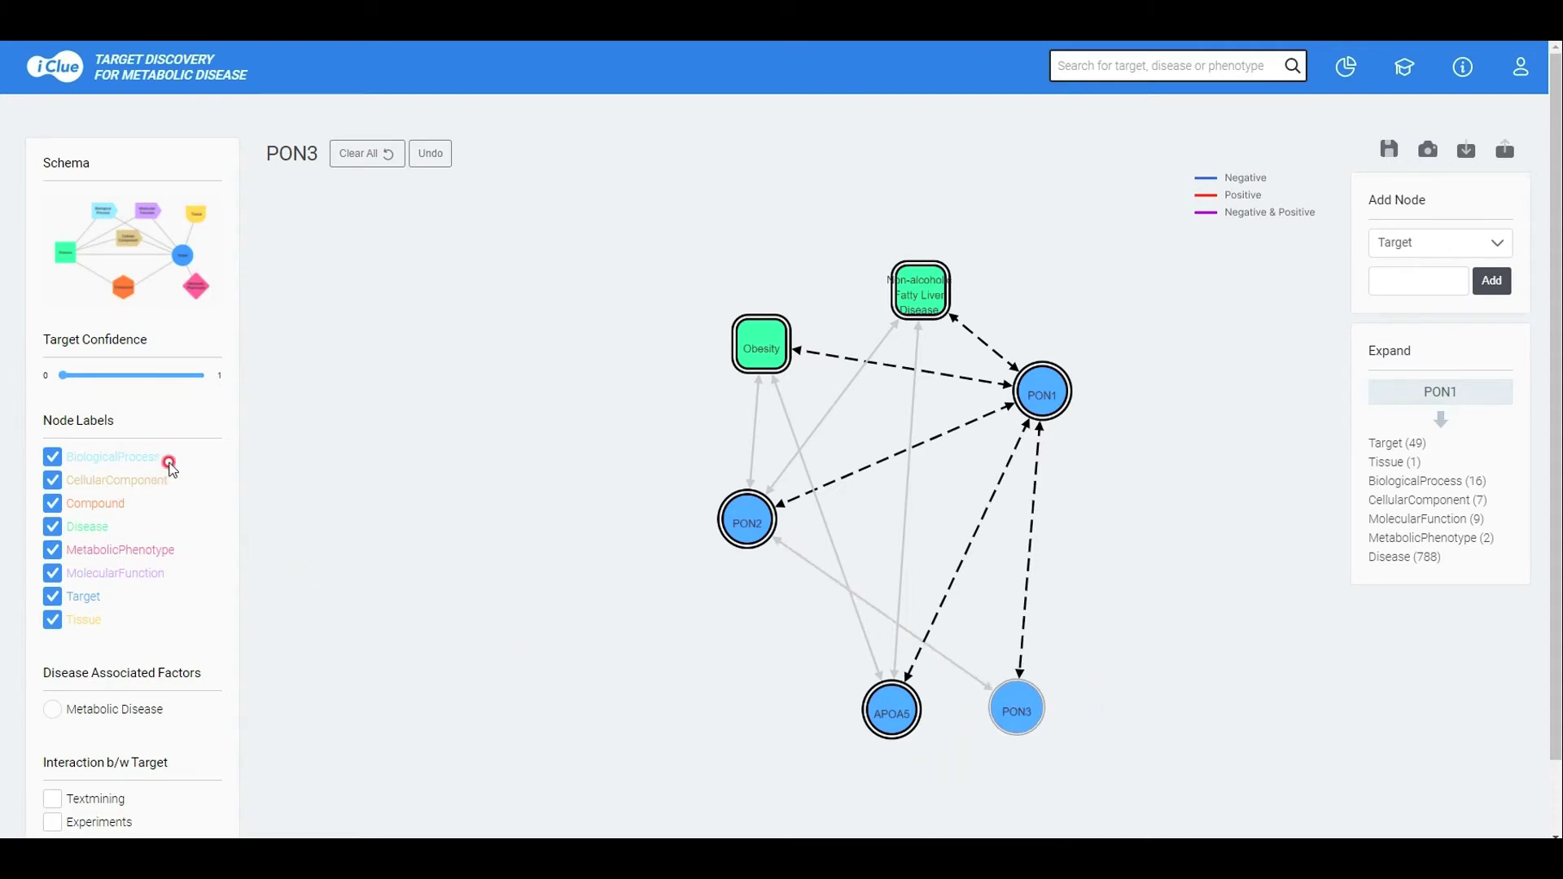
scroll(168, 460, "down", 1)
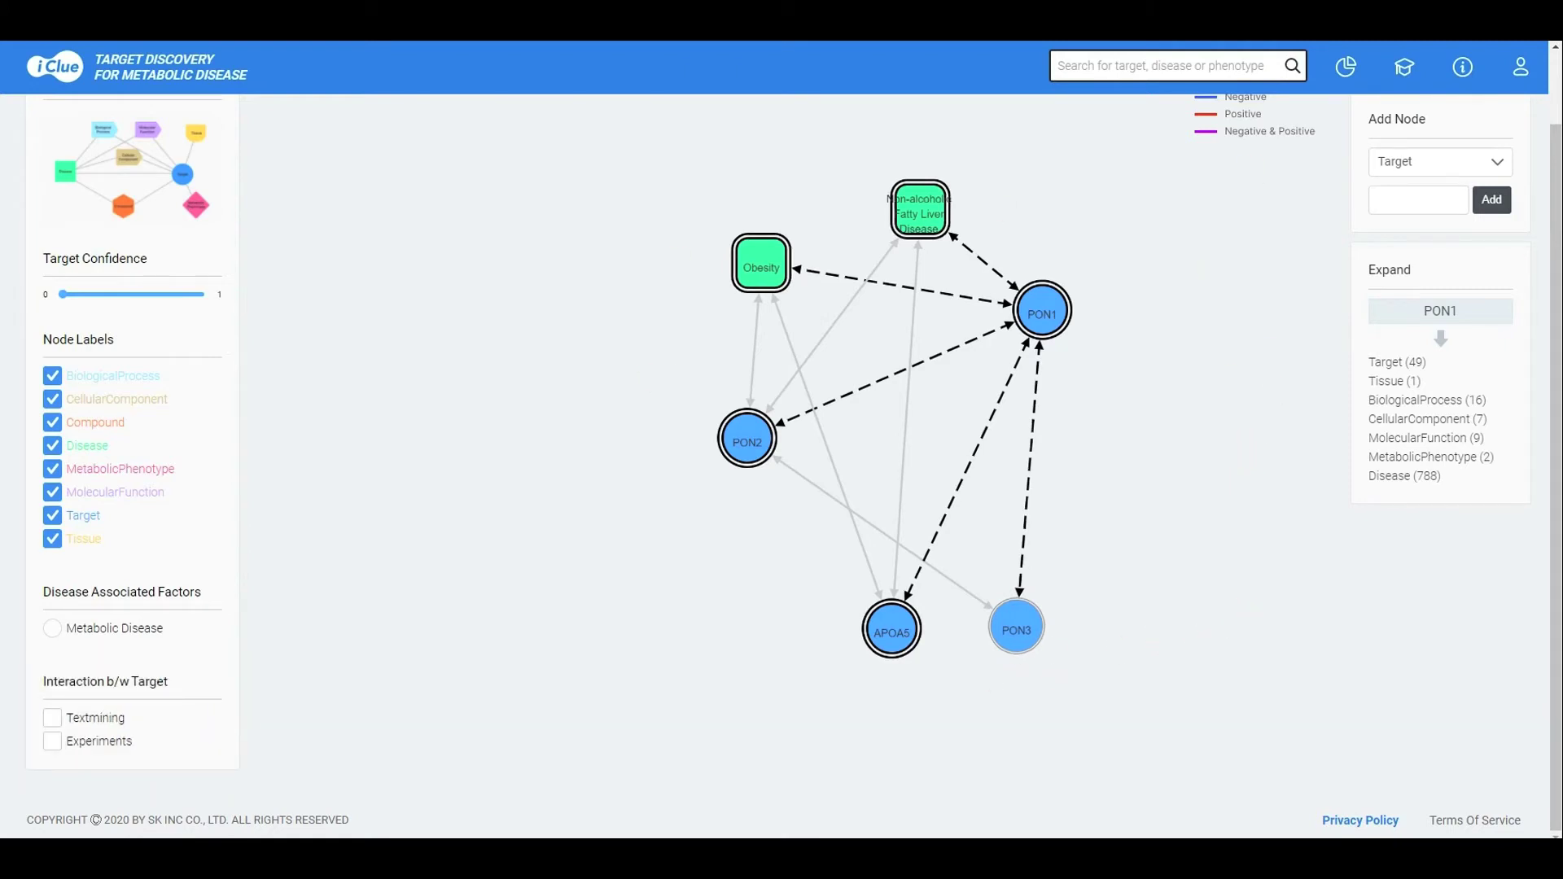
left_click(1254, 354)
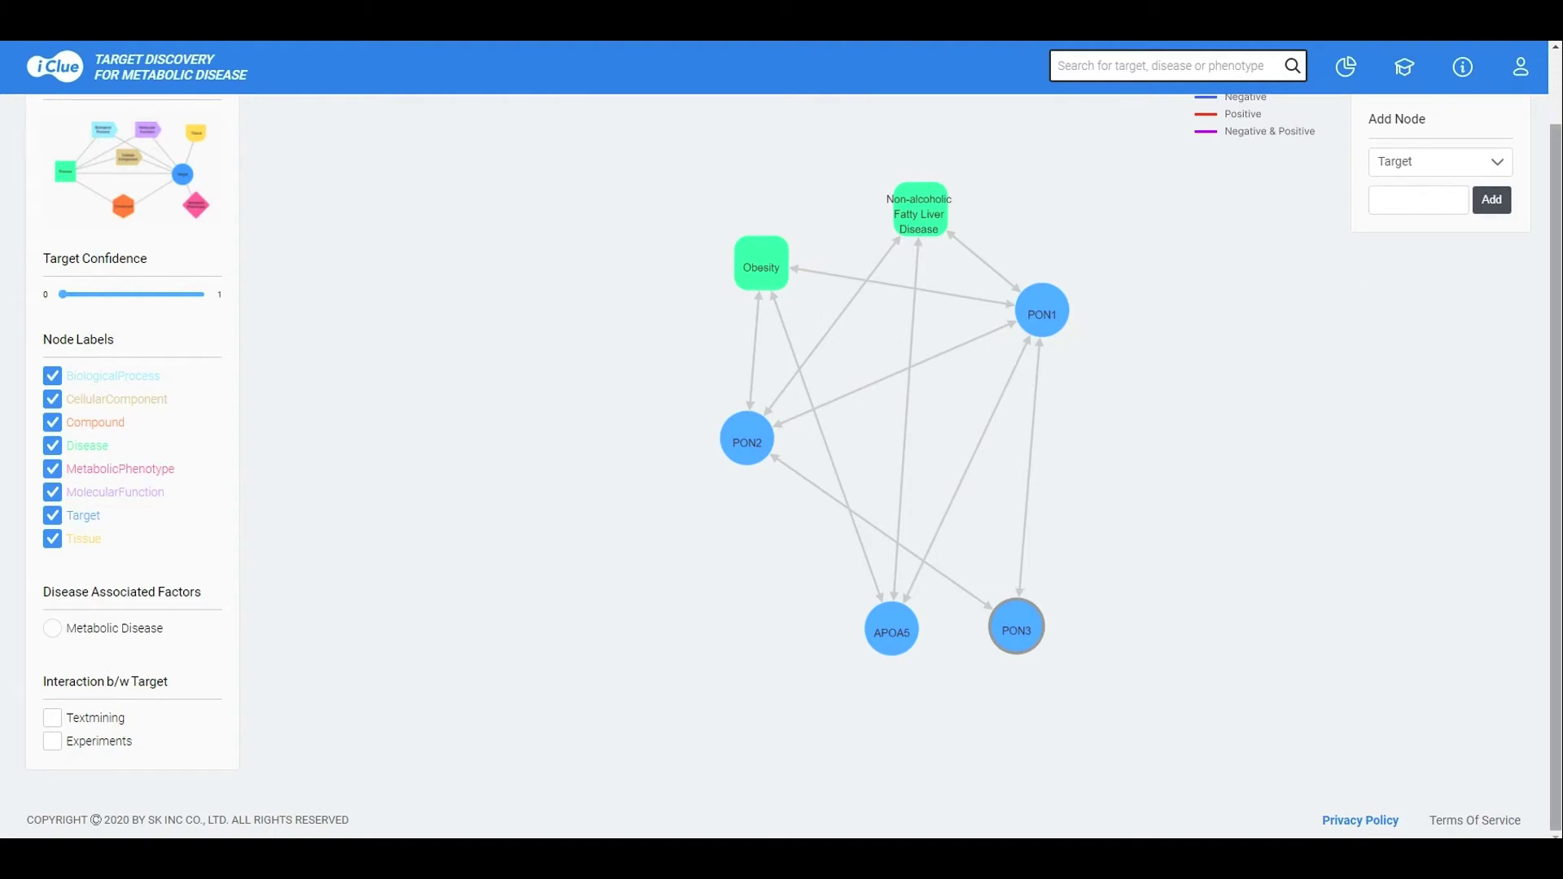
left_click_drag(1554, 273, 1556, 202)
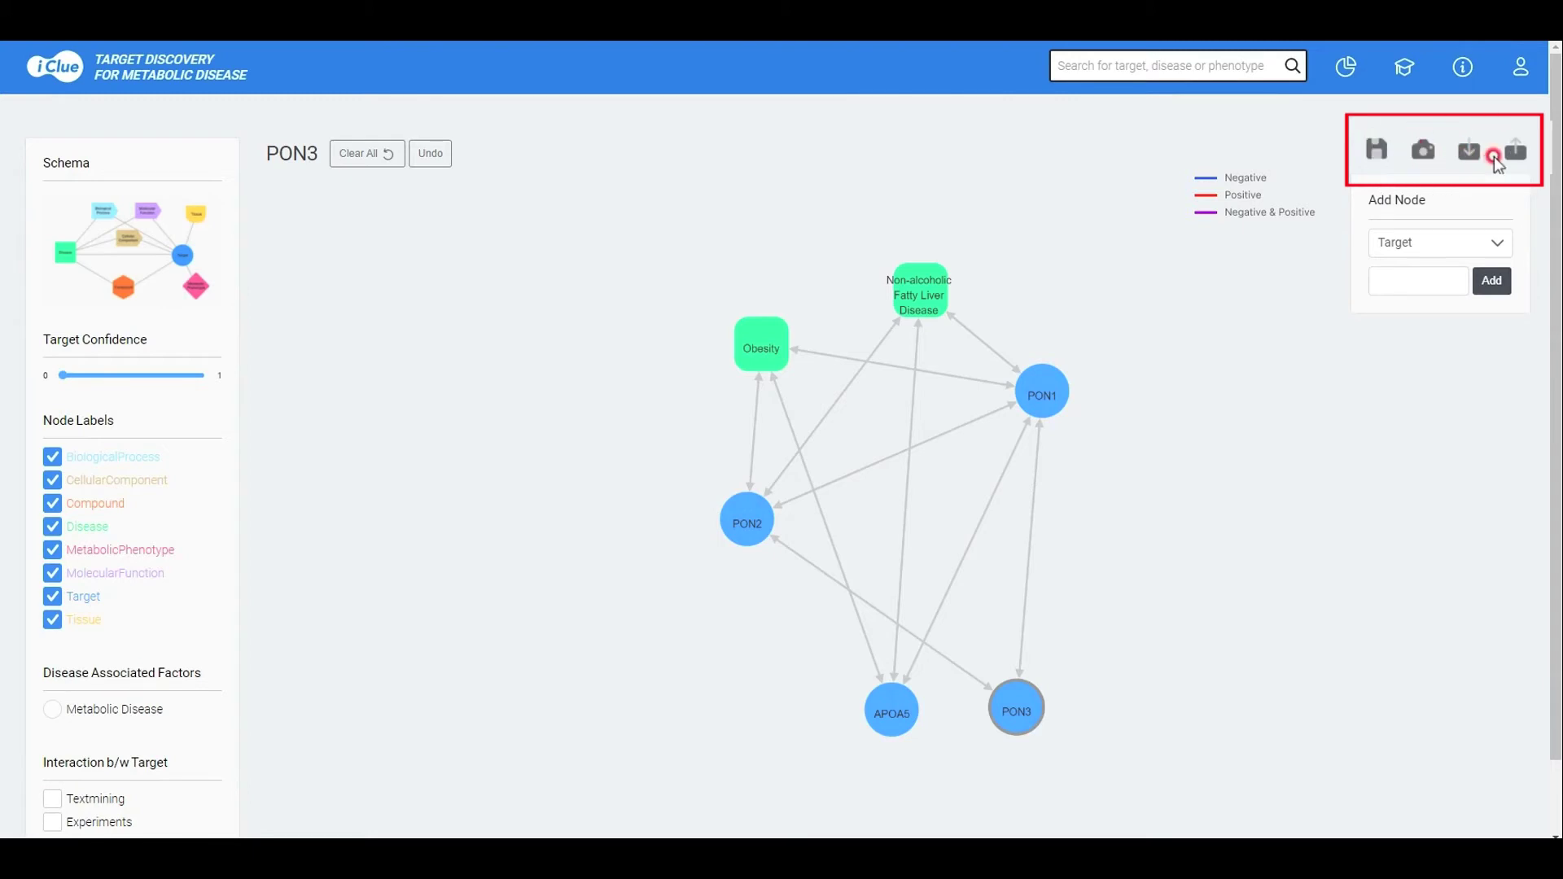
- Upload the saved network file visualresearch (1).json
left_click(1472, 154)
left_click(1513, 146)
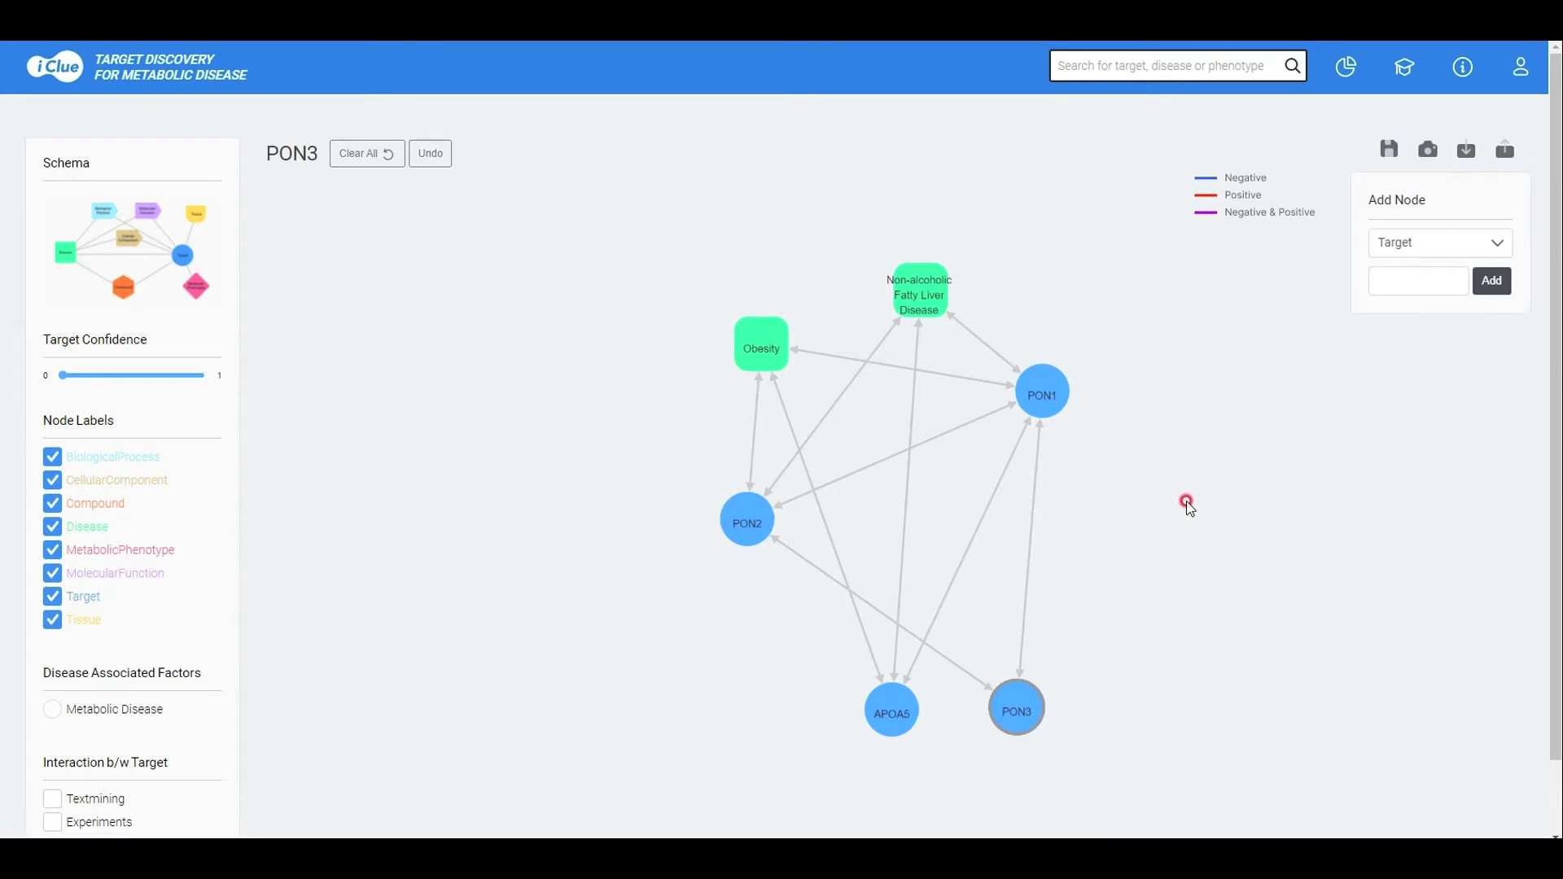
left_click(1506, 186)
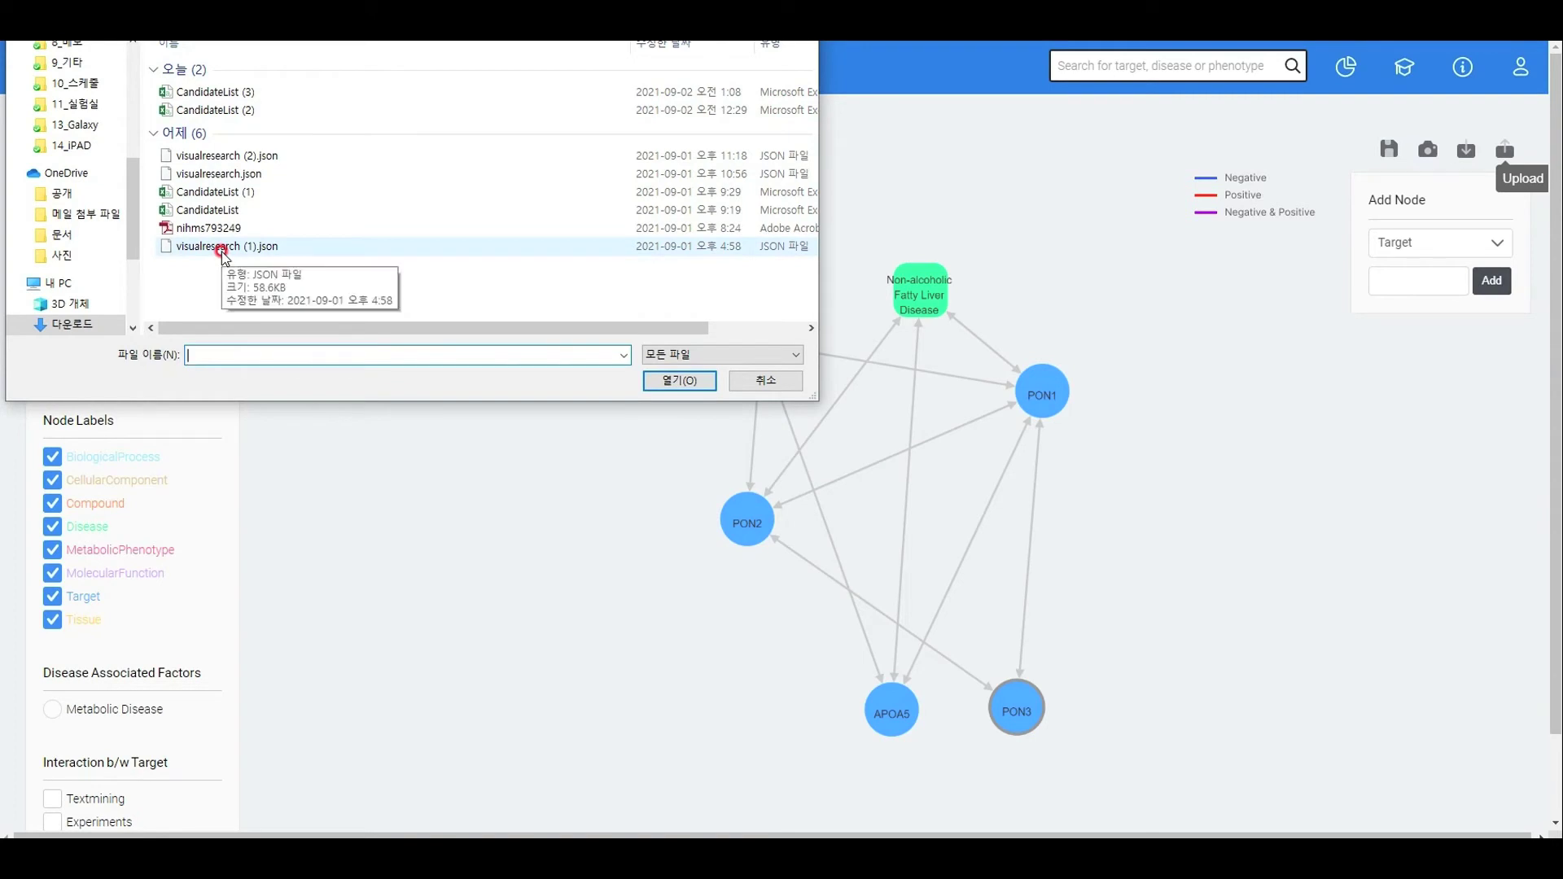
left_click(223, 246)
left_click(679, 381)
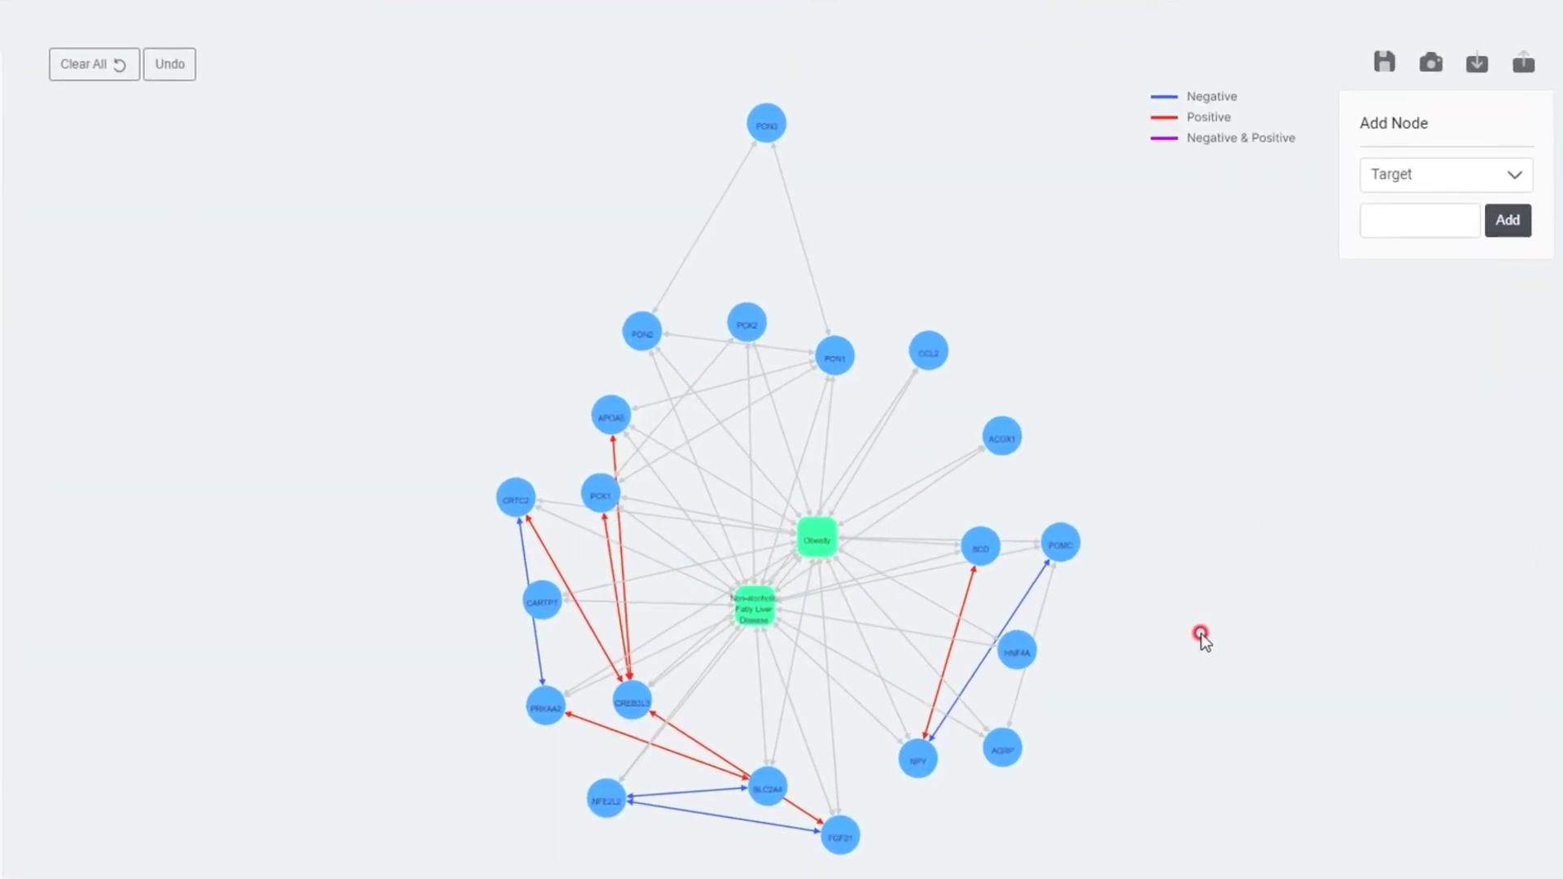
- Separate the two disease nodes by placing Non-alcoholic Fatty Liver Disease higher and Obesity lower in the middle of the network
left_click(729, 637)
left_click_drag(770, 616, 855, 602)
left_click(824, 548)
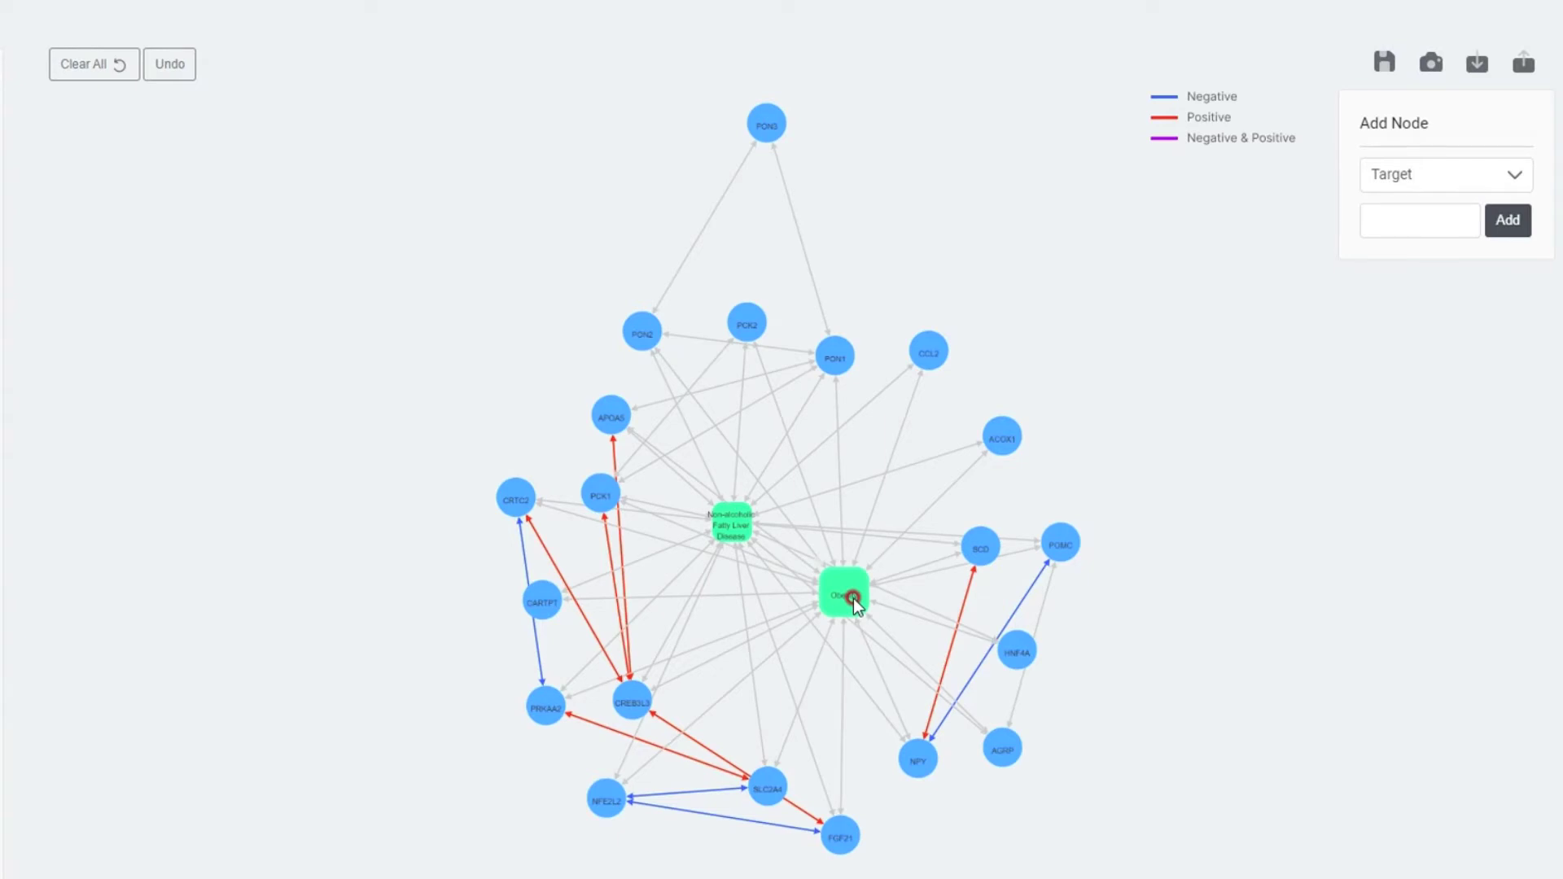
left_click(796, 663)
left_click(1131, 817)
- Remove the target nodes NPY and POMC from the network
left_click(916, 761)
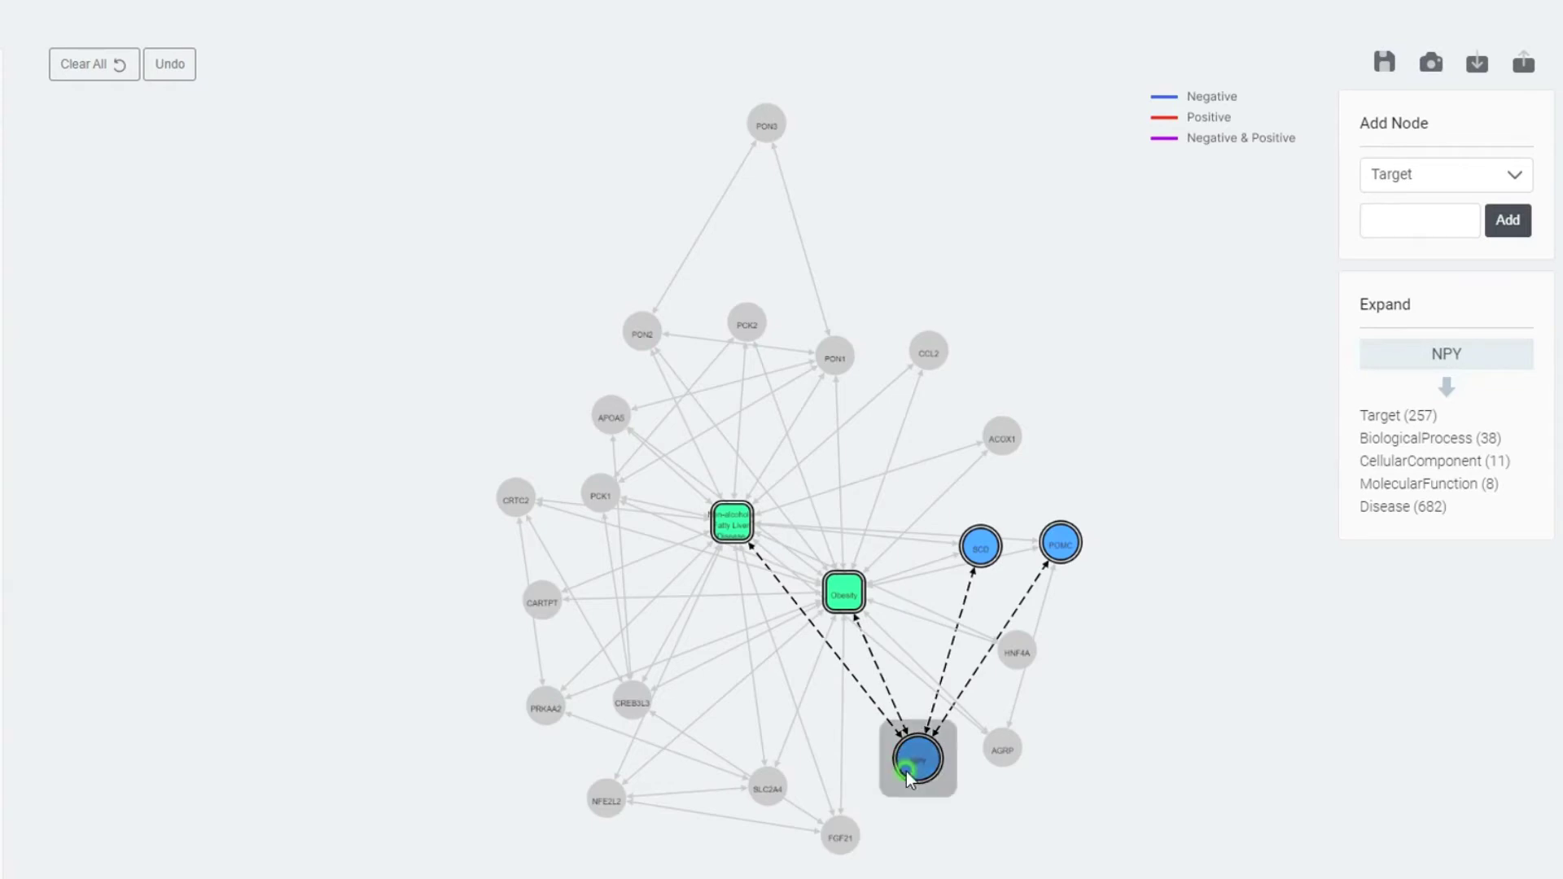
right_click(909, 770)
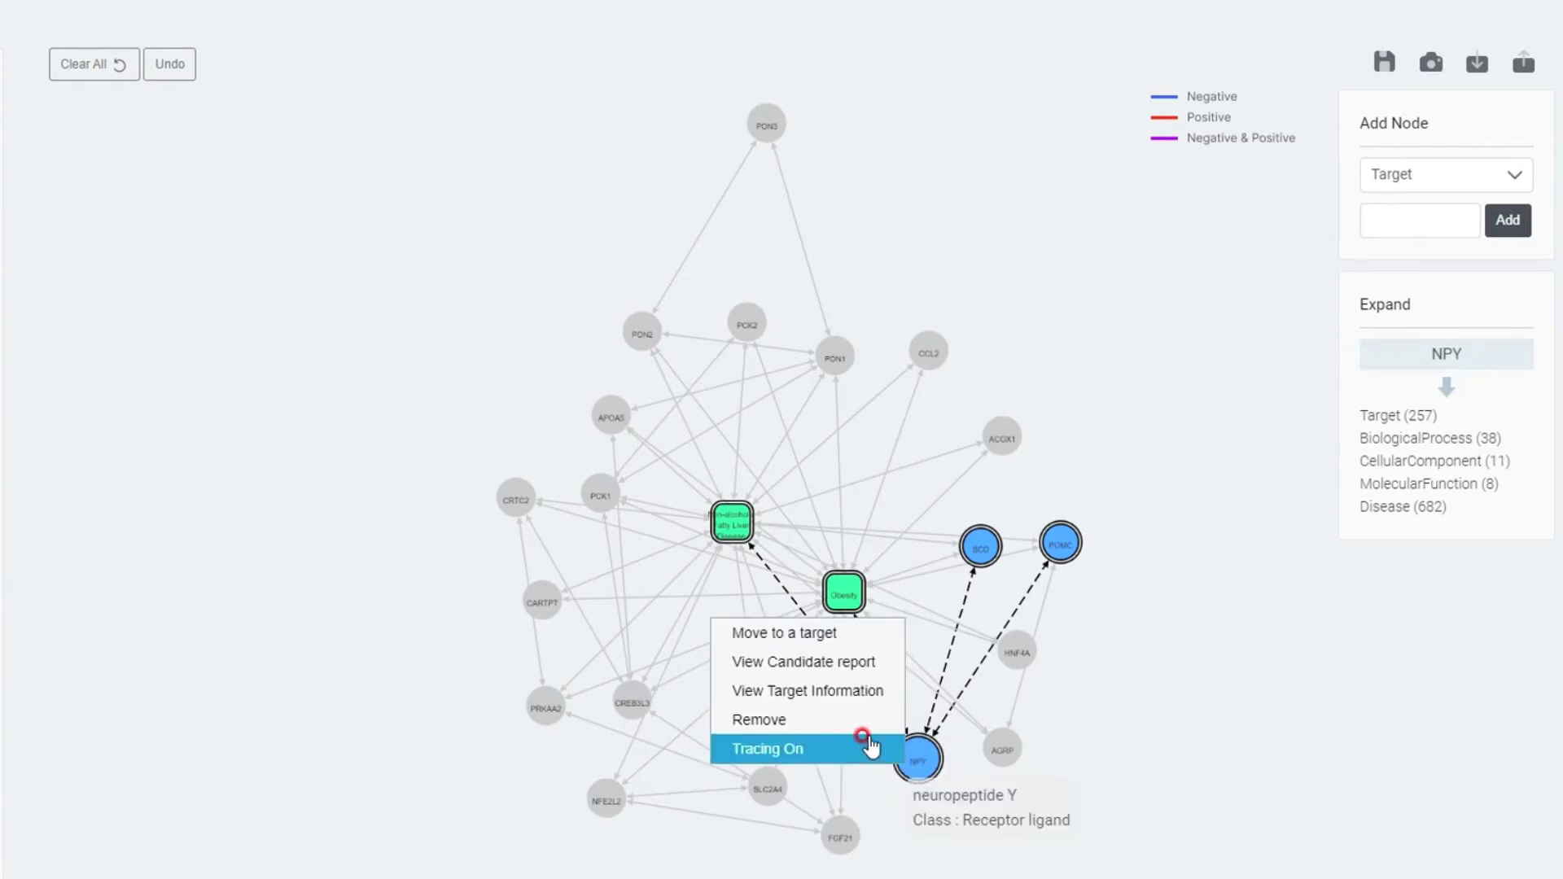
left_click(867, 723)
right_click(1061, 544)
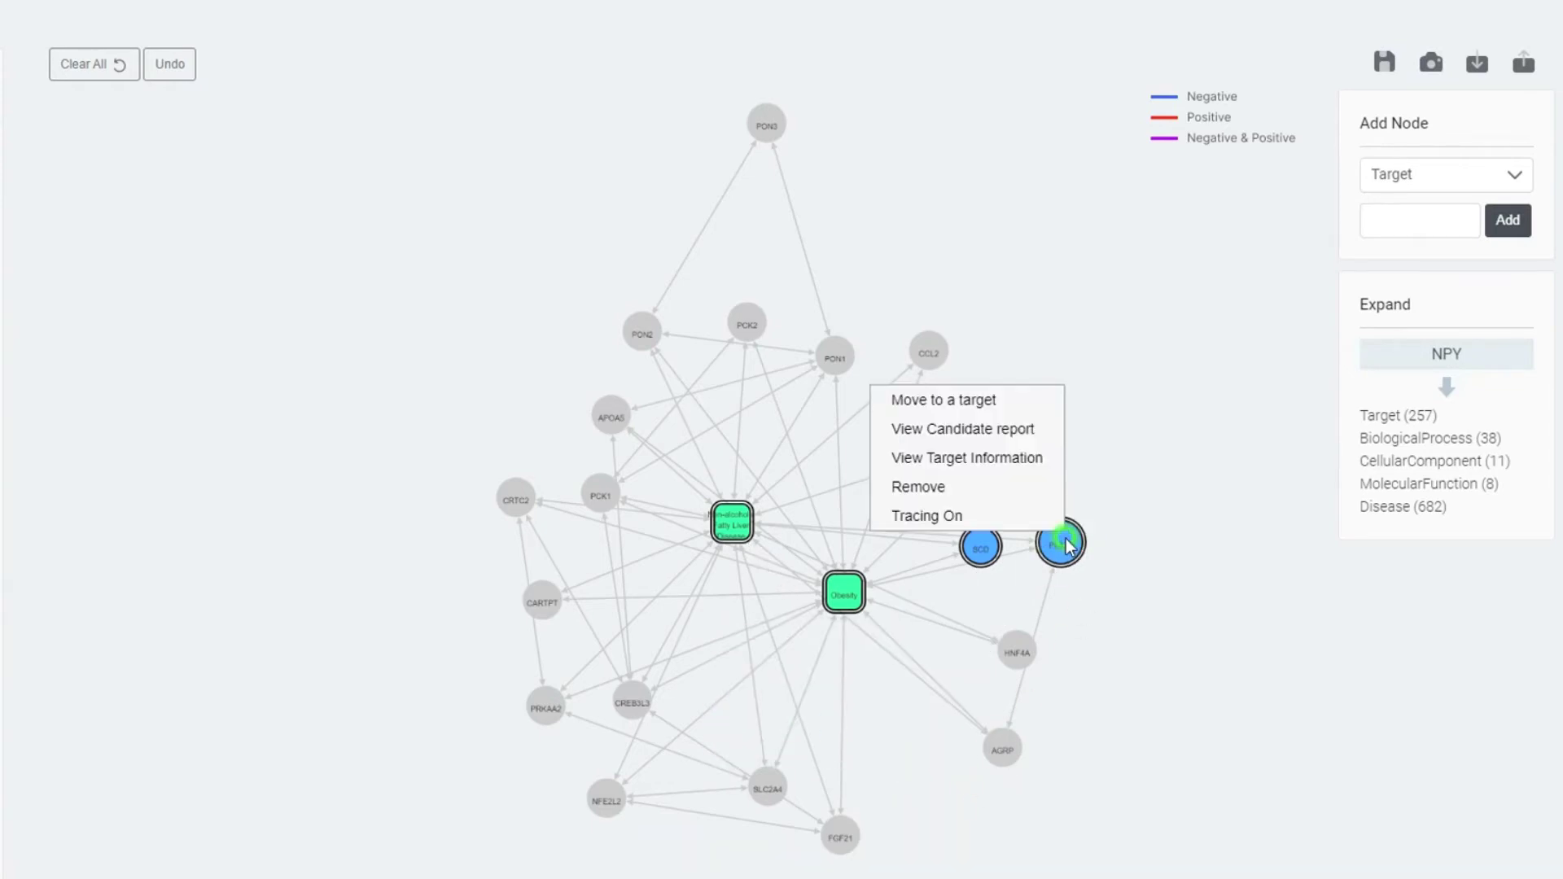
left_click(940, 485)
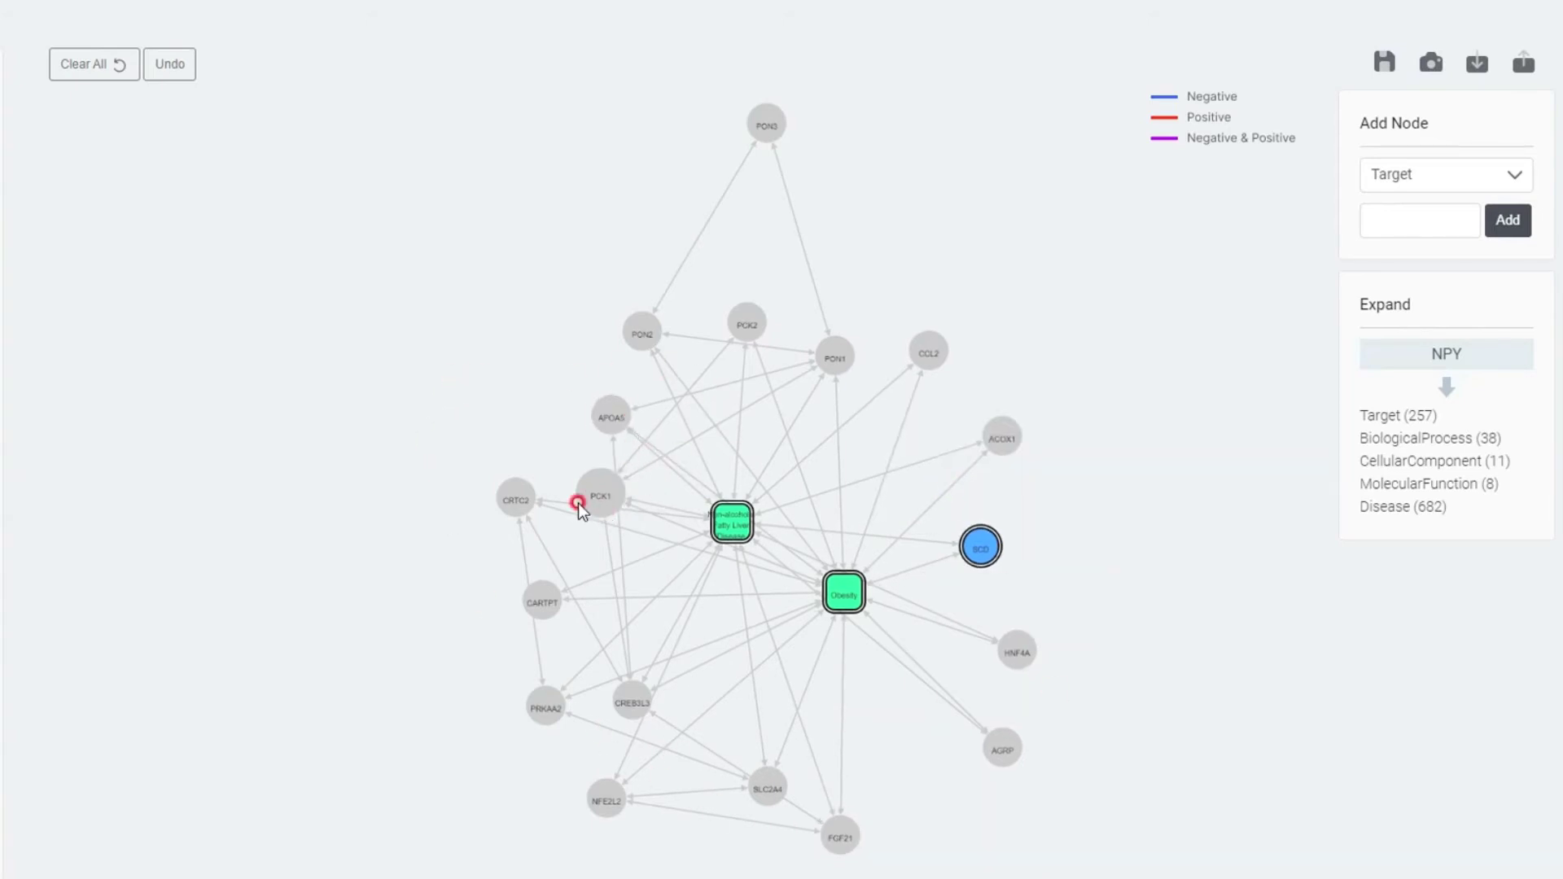
- Remove the target nodes CARTPT and AGRP from the network
right_click(543, 604)
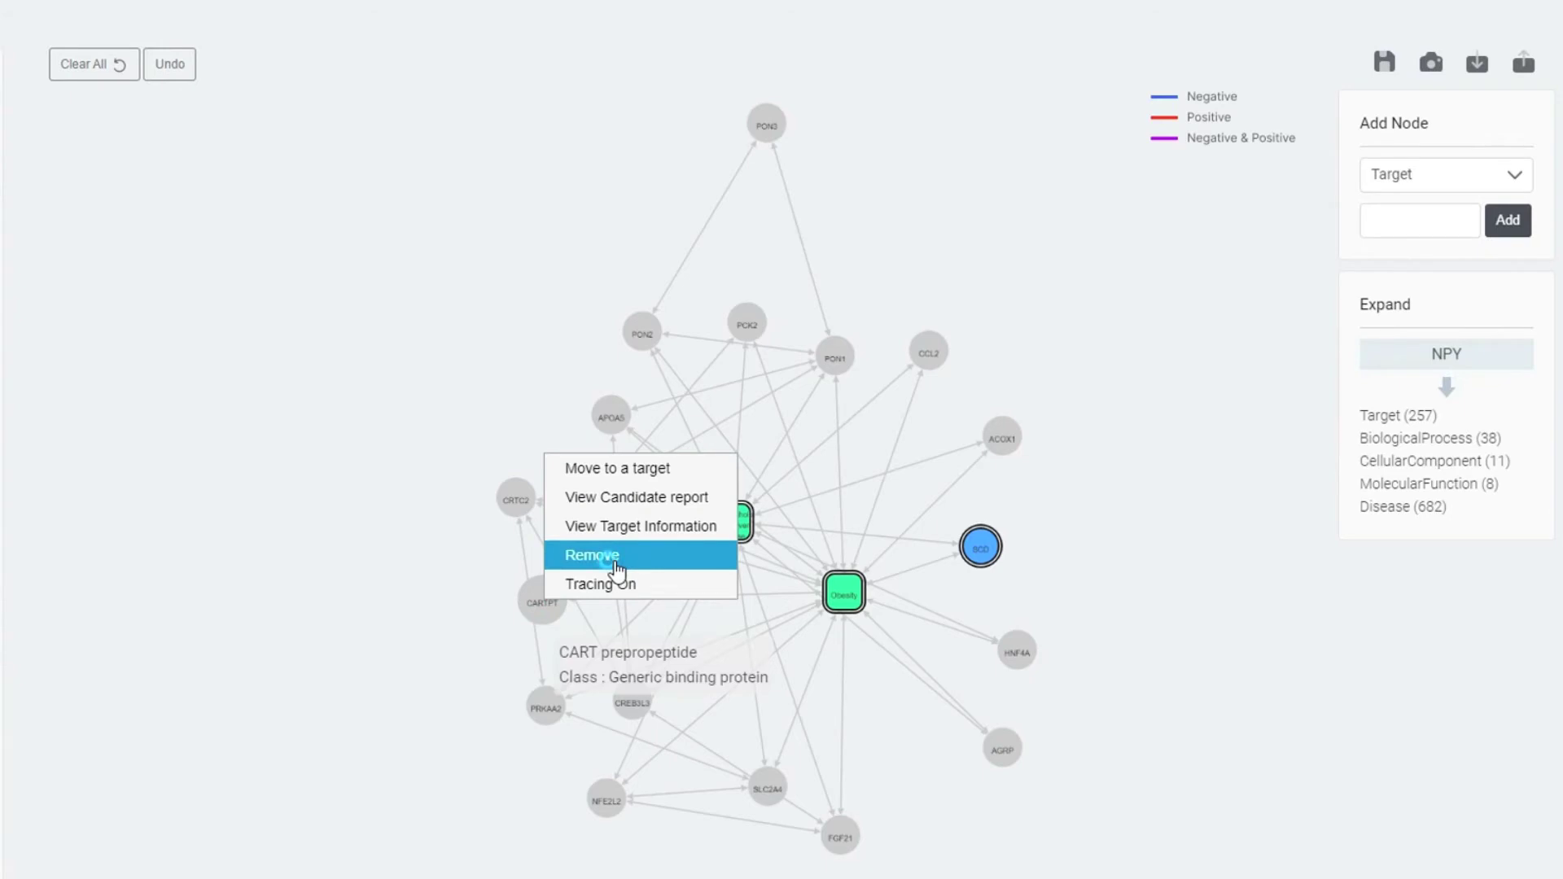
left_click(579, 555)
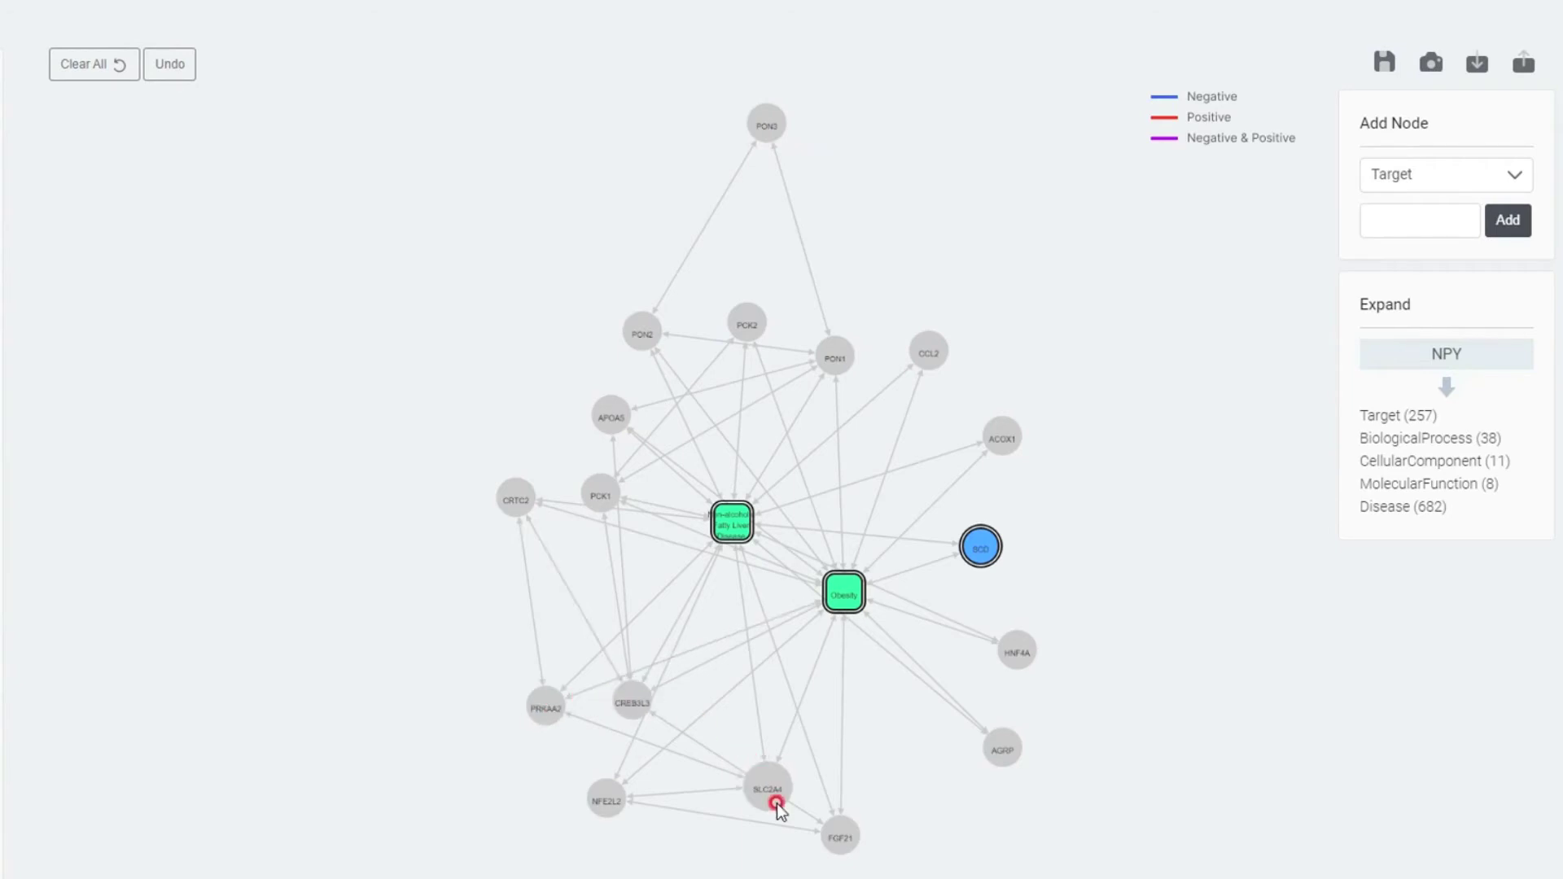
right_click(1002, 749)
left_click(879, 693)
right_click(876, 659)
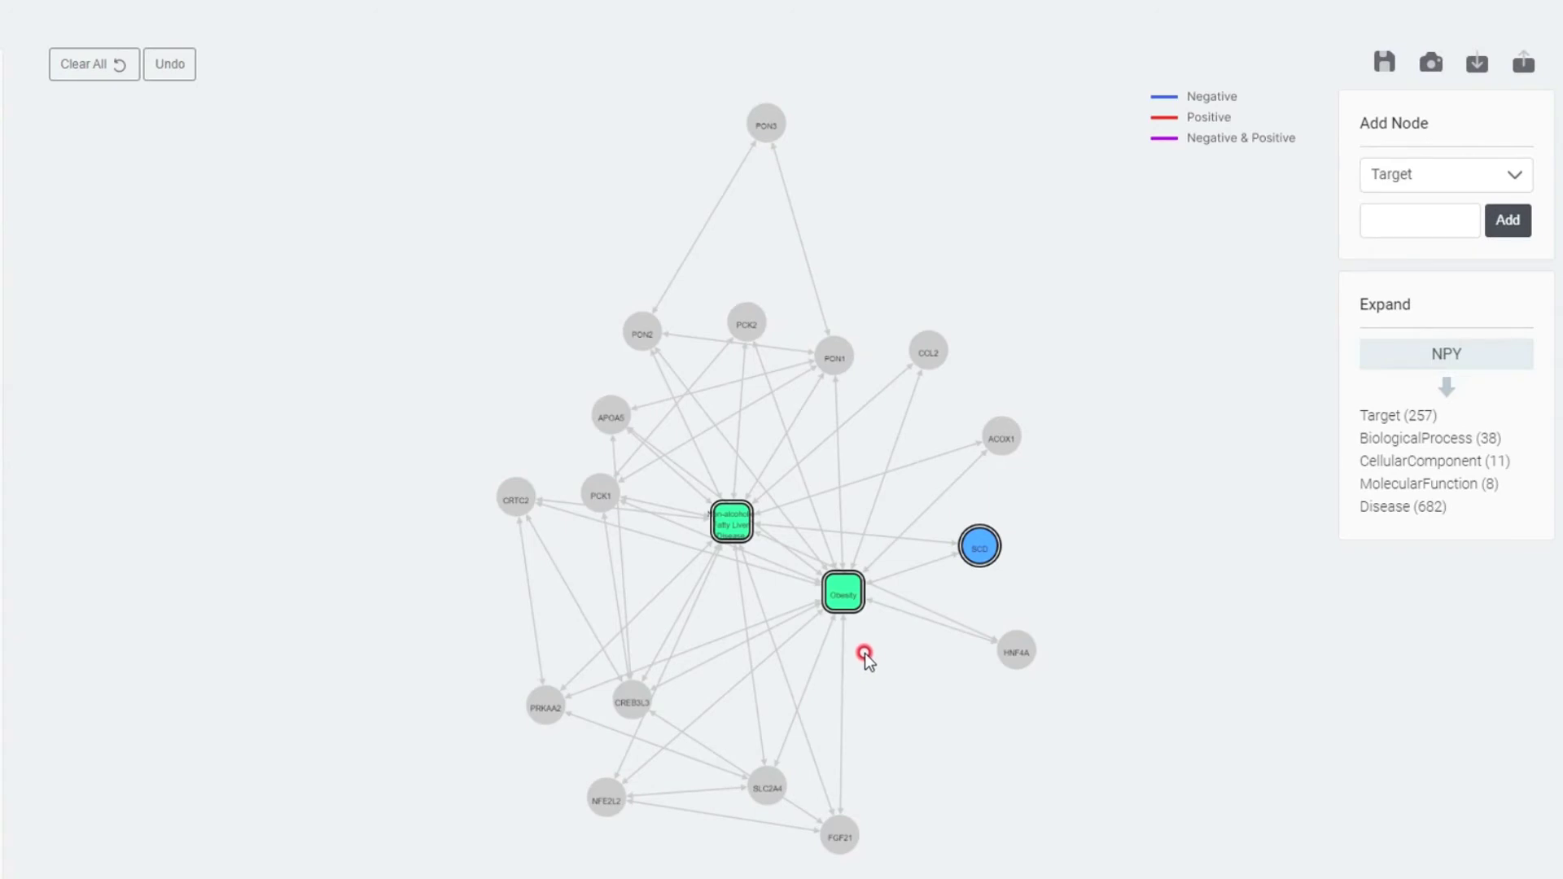
- Remove the target nodes SCD and ACOX1 from the network
left_click(978, 549)
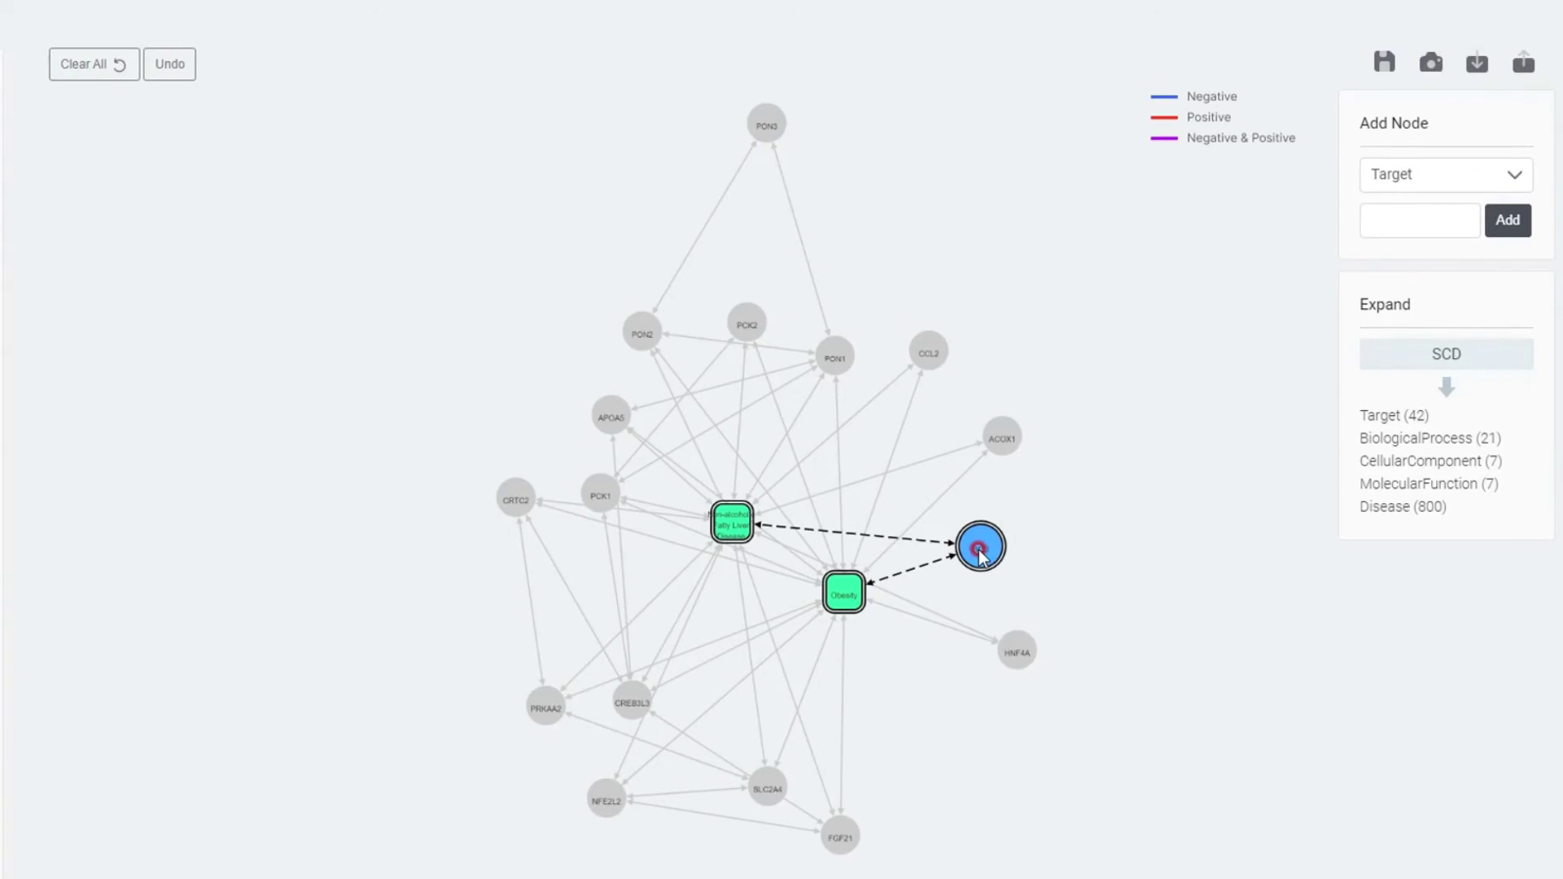
right_click(980, 554)
left_click(916, 497)
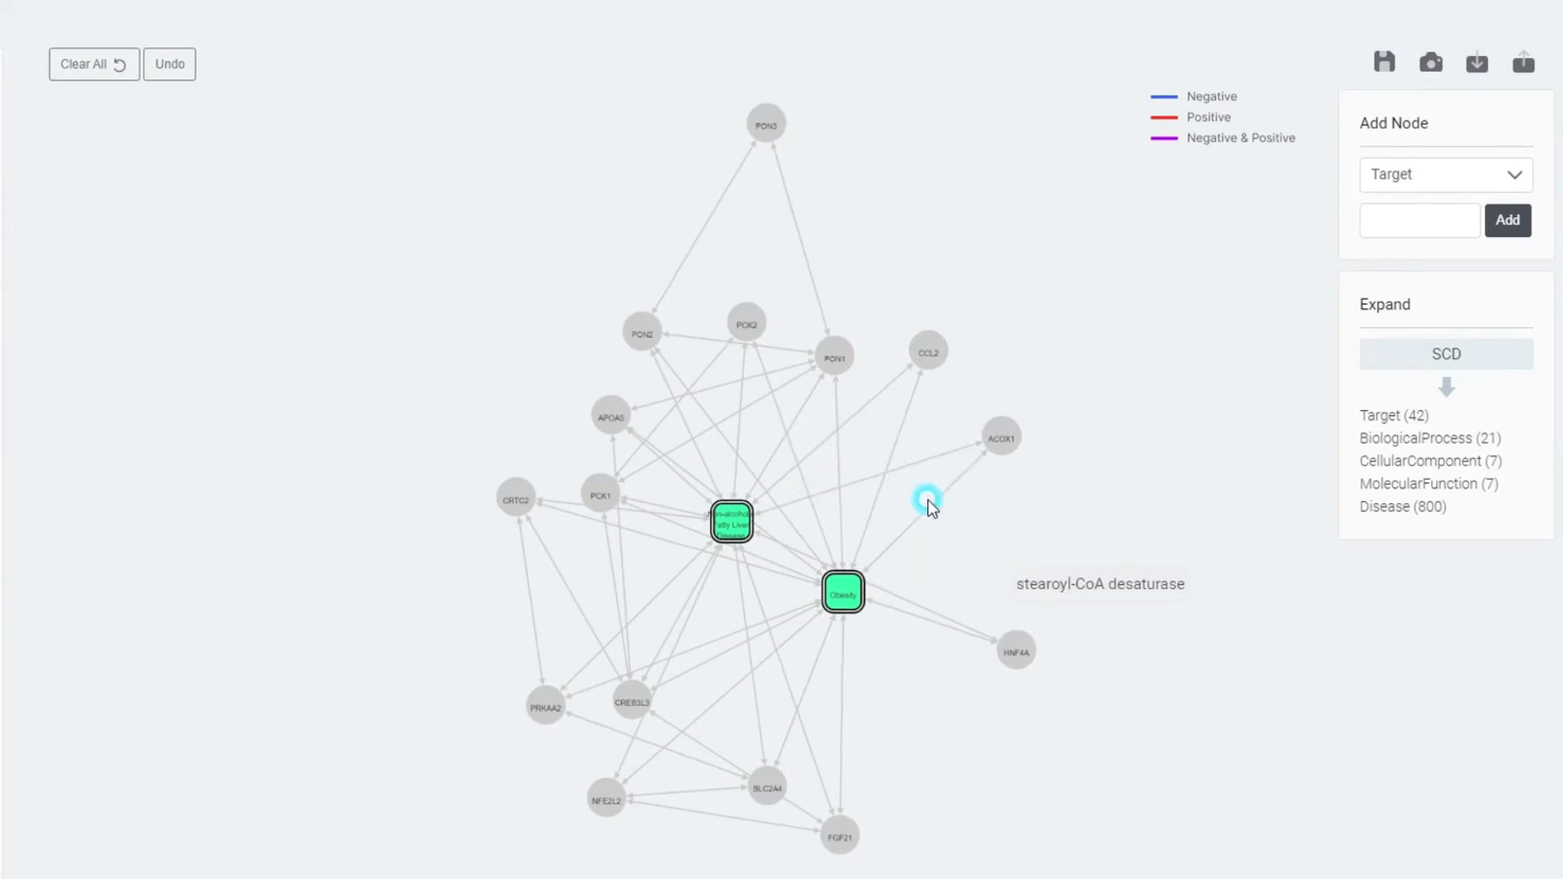
left_click(993, 456)
right_click(992, 455)
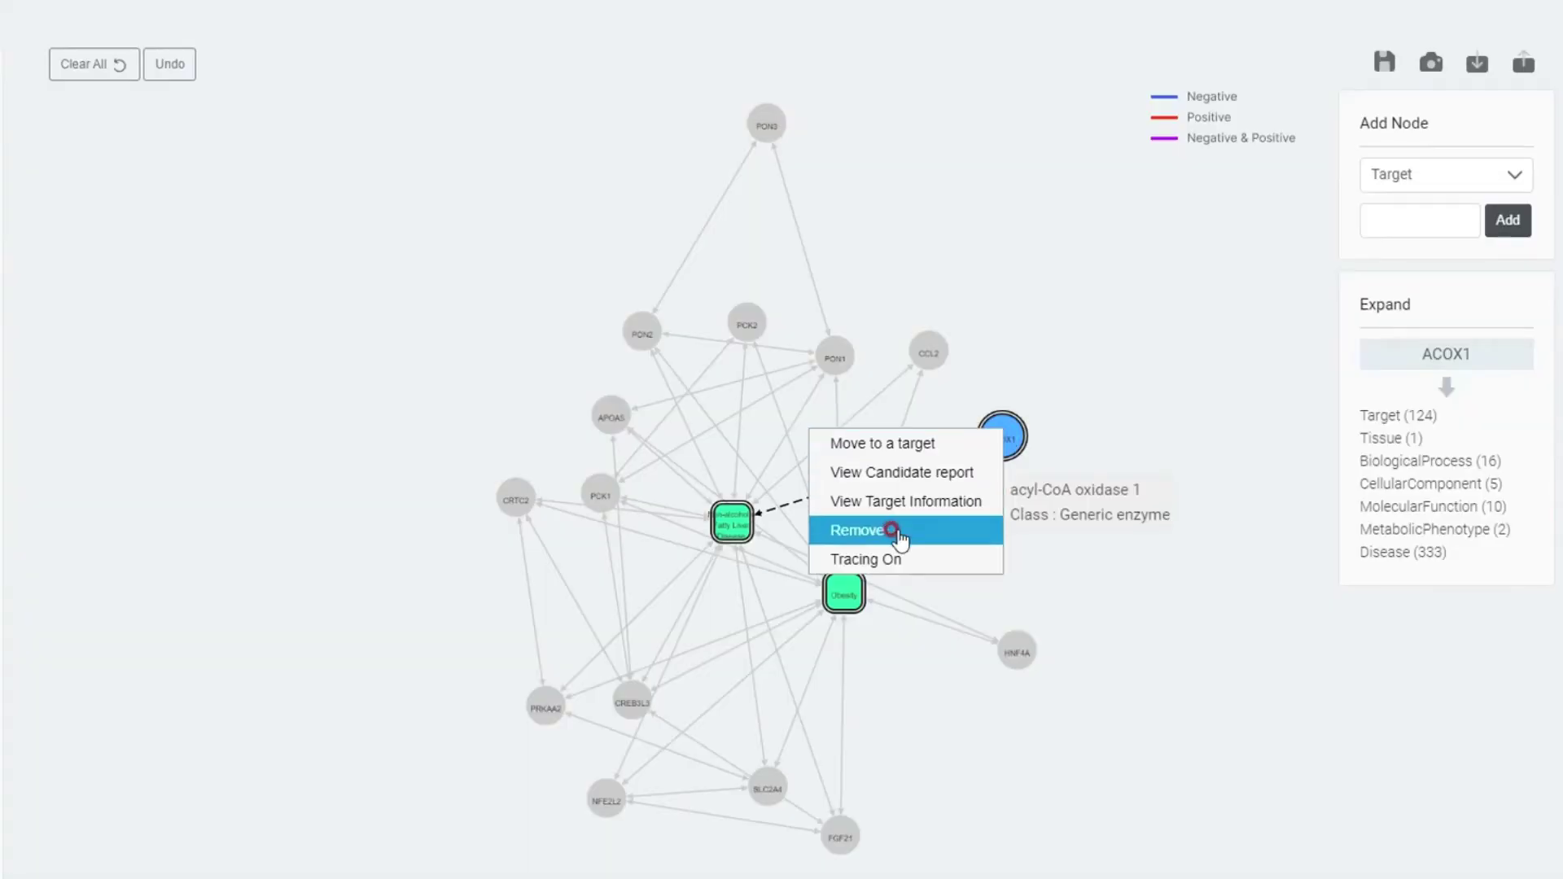
left_click(895, 535)
- Remove the target nodes HNF4A and CCL2 from the network
left_click(1015, 651)
right_click(1016, 650)
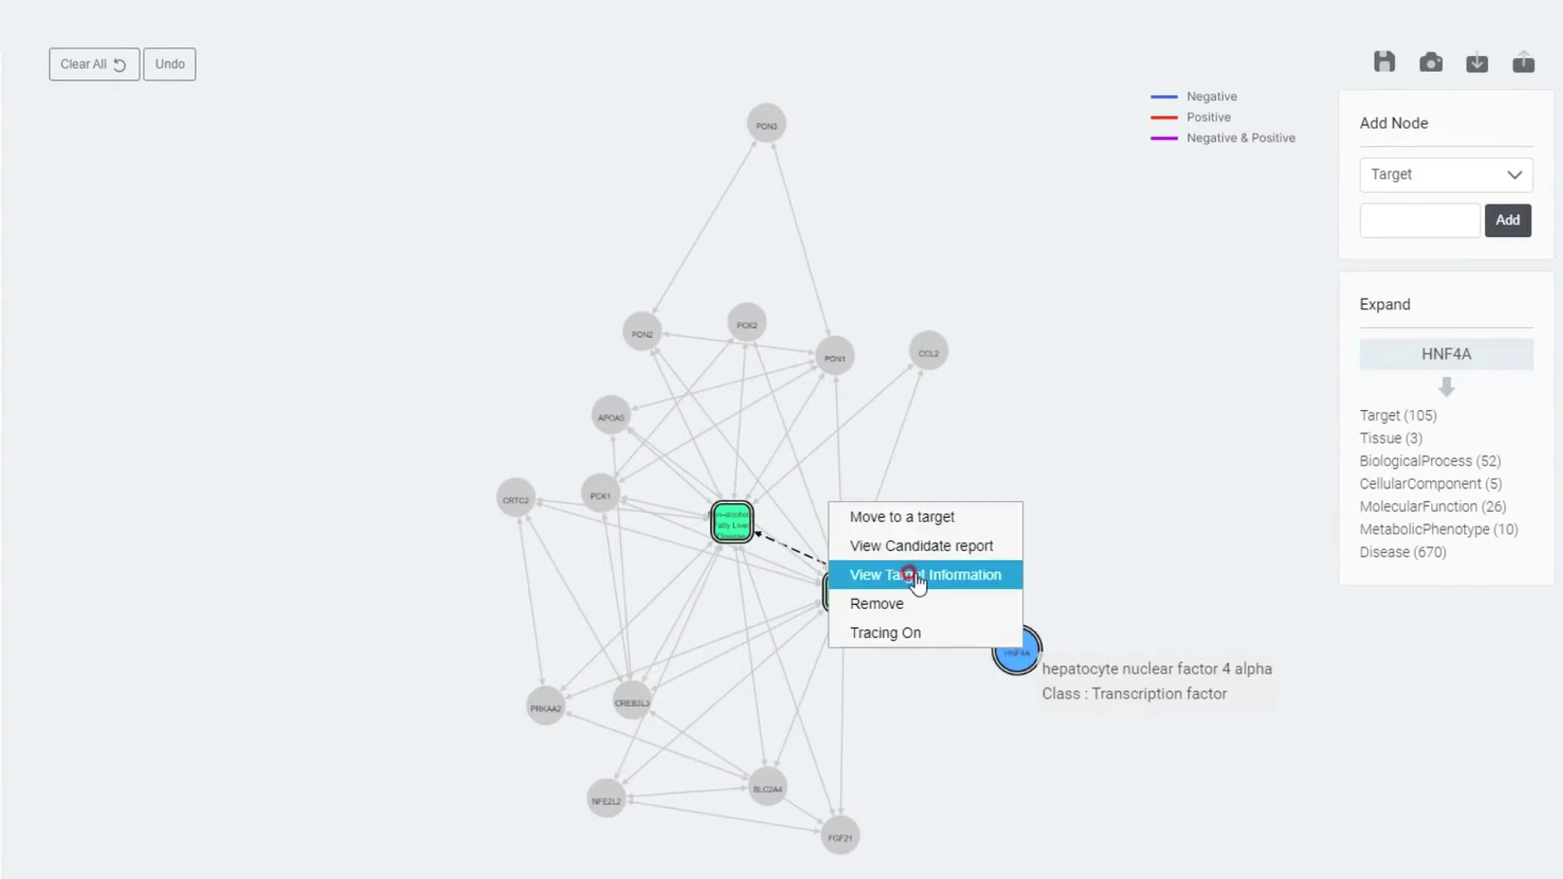
left_click(899, 605)
left_click(932, 351)
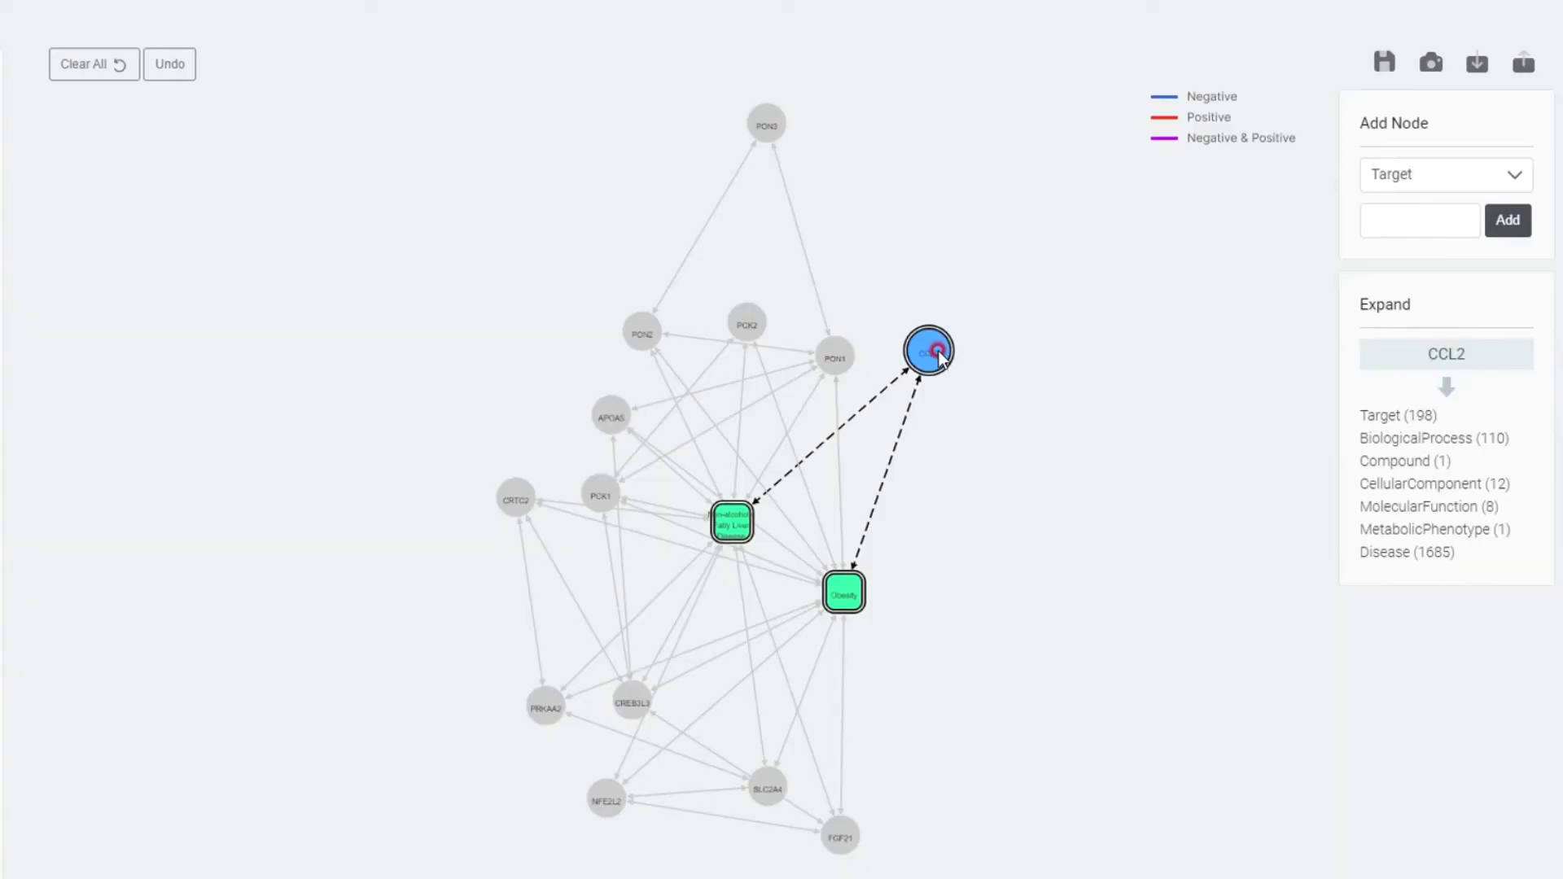
right_click(930, 357)
left_click(798, 444)
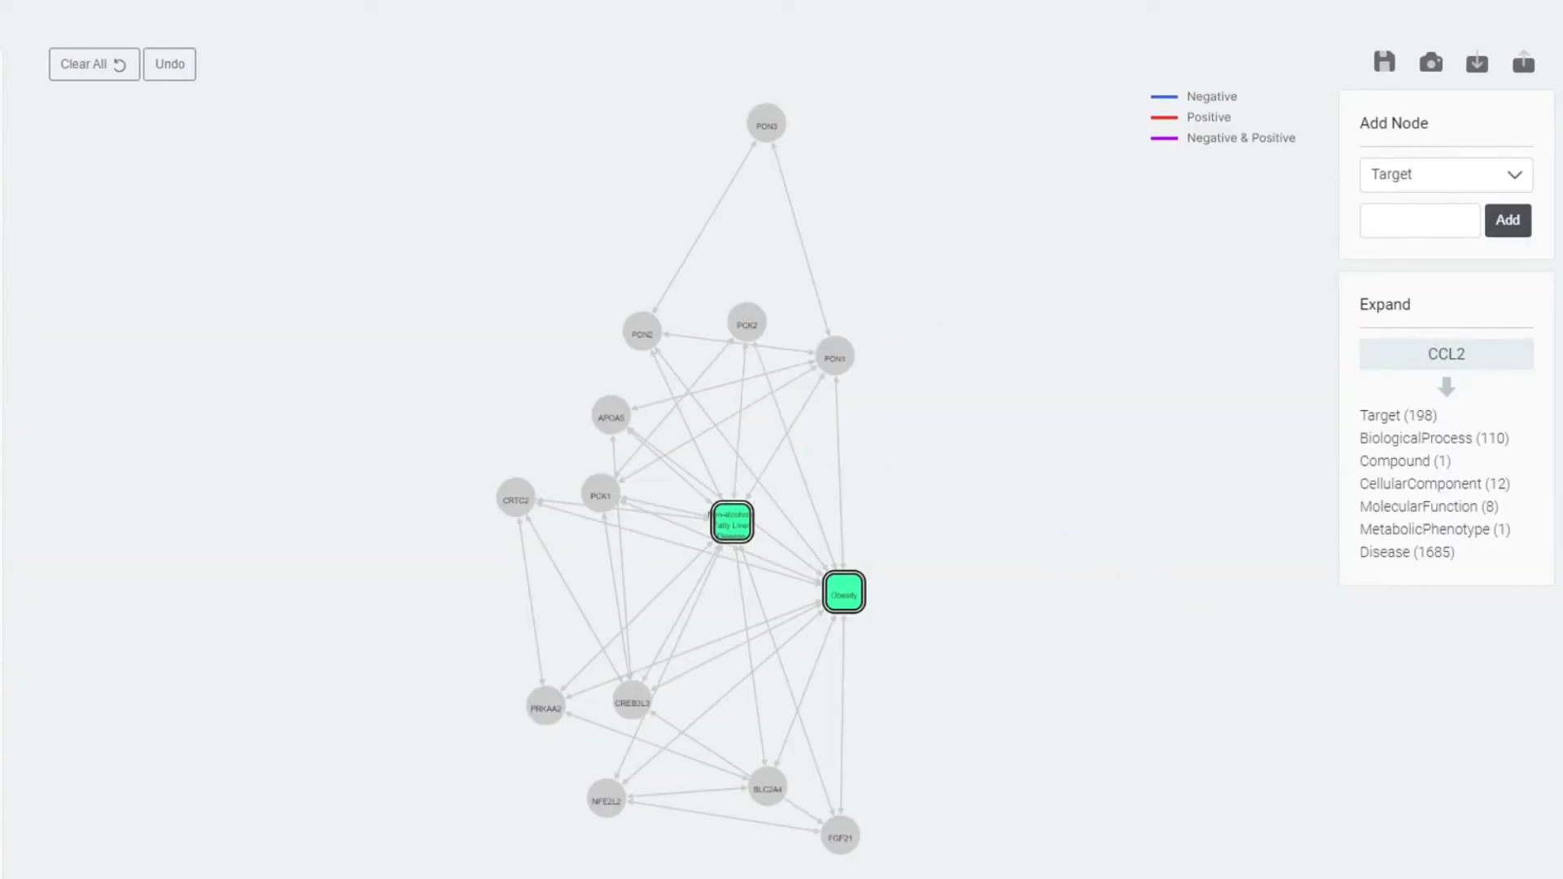
- Move FGF21 to the lower right of Obesity and group PON1, PON2 and PON3 at the network's upper right
left_click_drag(858, 838, 920, 740)
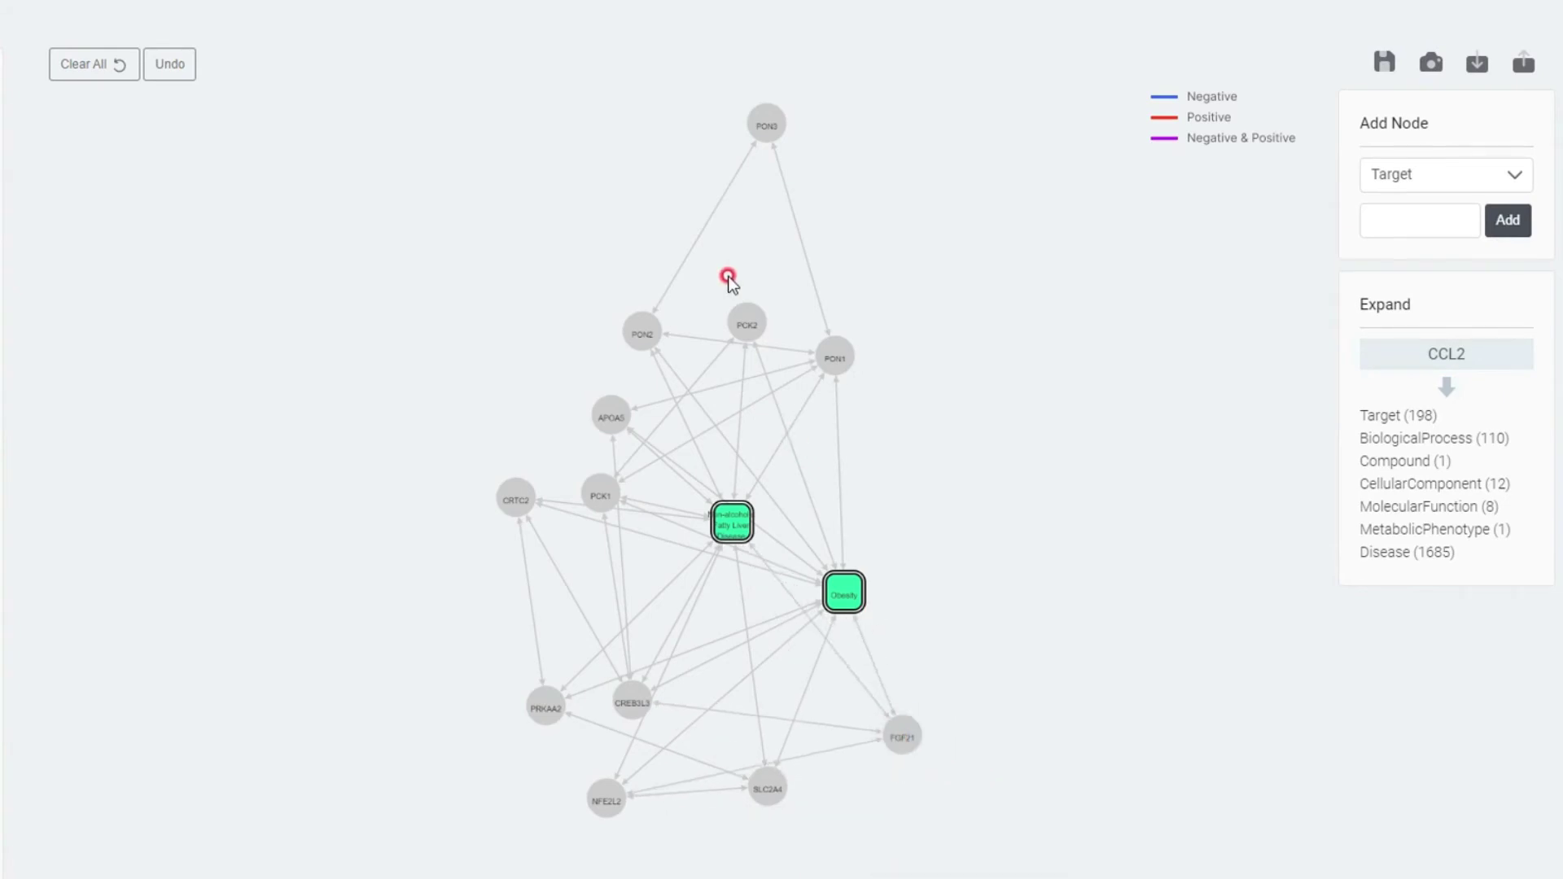
left_click_drag(827, 359, 973, 400)
left_click_drag(649, 328, 832, 352)
left_click_drag(785, 116, 954, 309)
- Place APOA5 at the top of the network and group PCK2 and PCK1 at its upper left
left_click(747, 324)
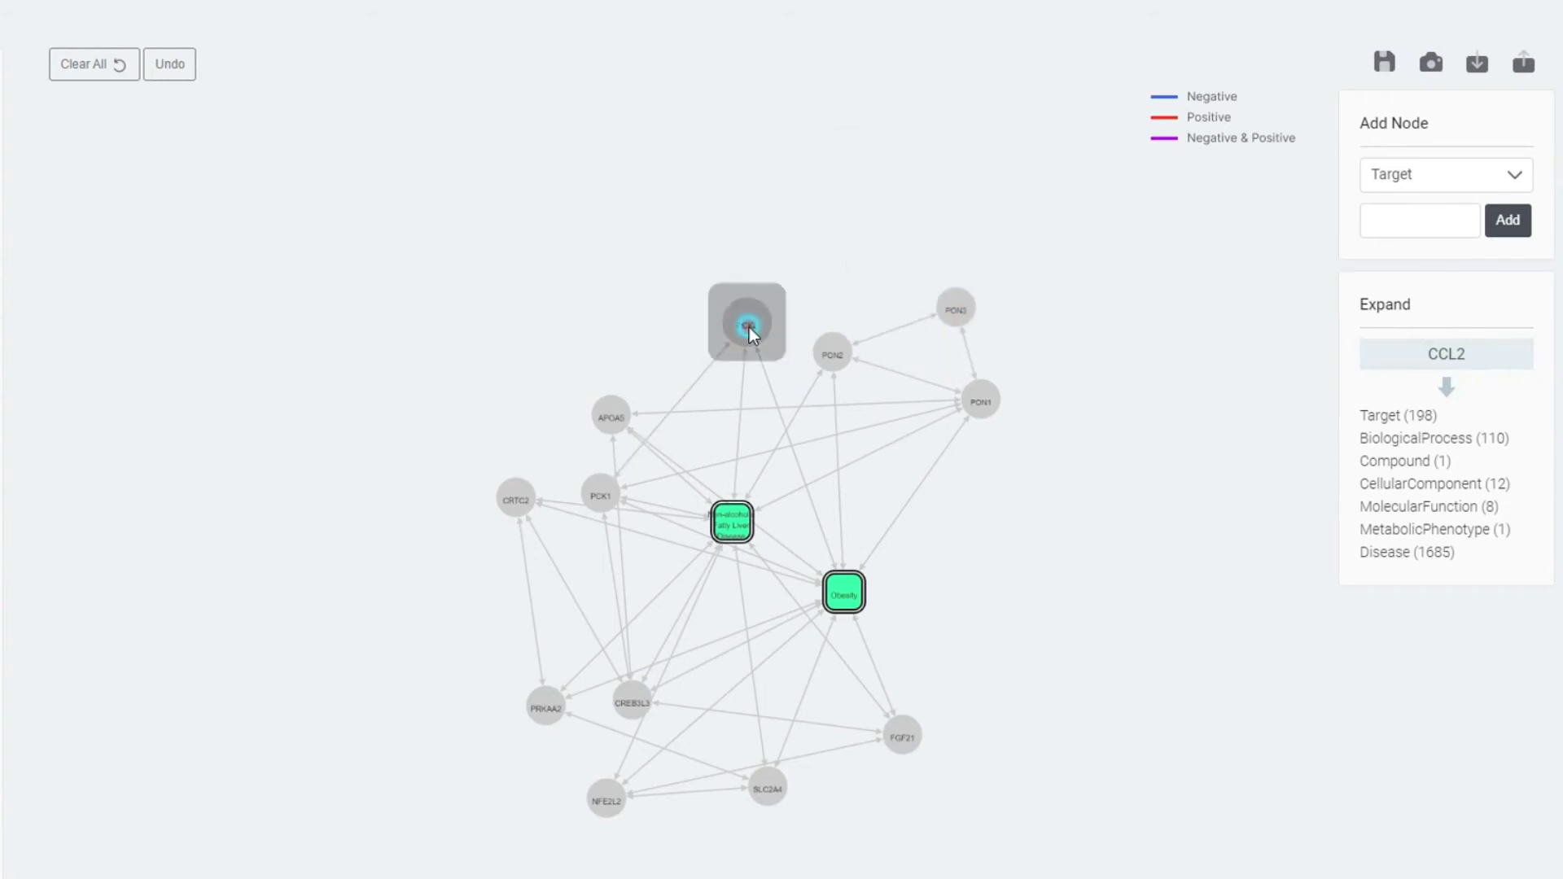
left_click_drag(619, 417, 805, 236)
left_click_drag(732, 314, 617, 358)
left_click_drag(599, 509, 594, 417)
- Arrange PRKAA2, NFE2L2, SLC2A4 and CREB3L3 around the network's lower edge, place CRTC2 right of Obesity, and clear the selection
left_click(627, 708)
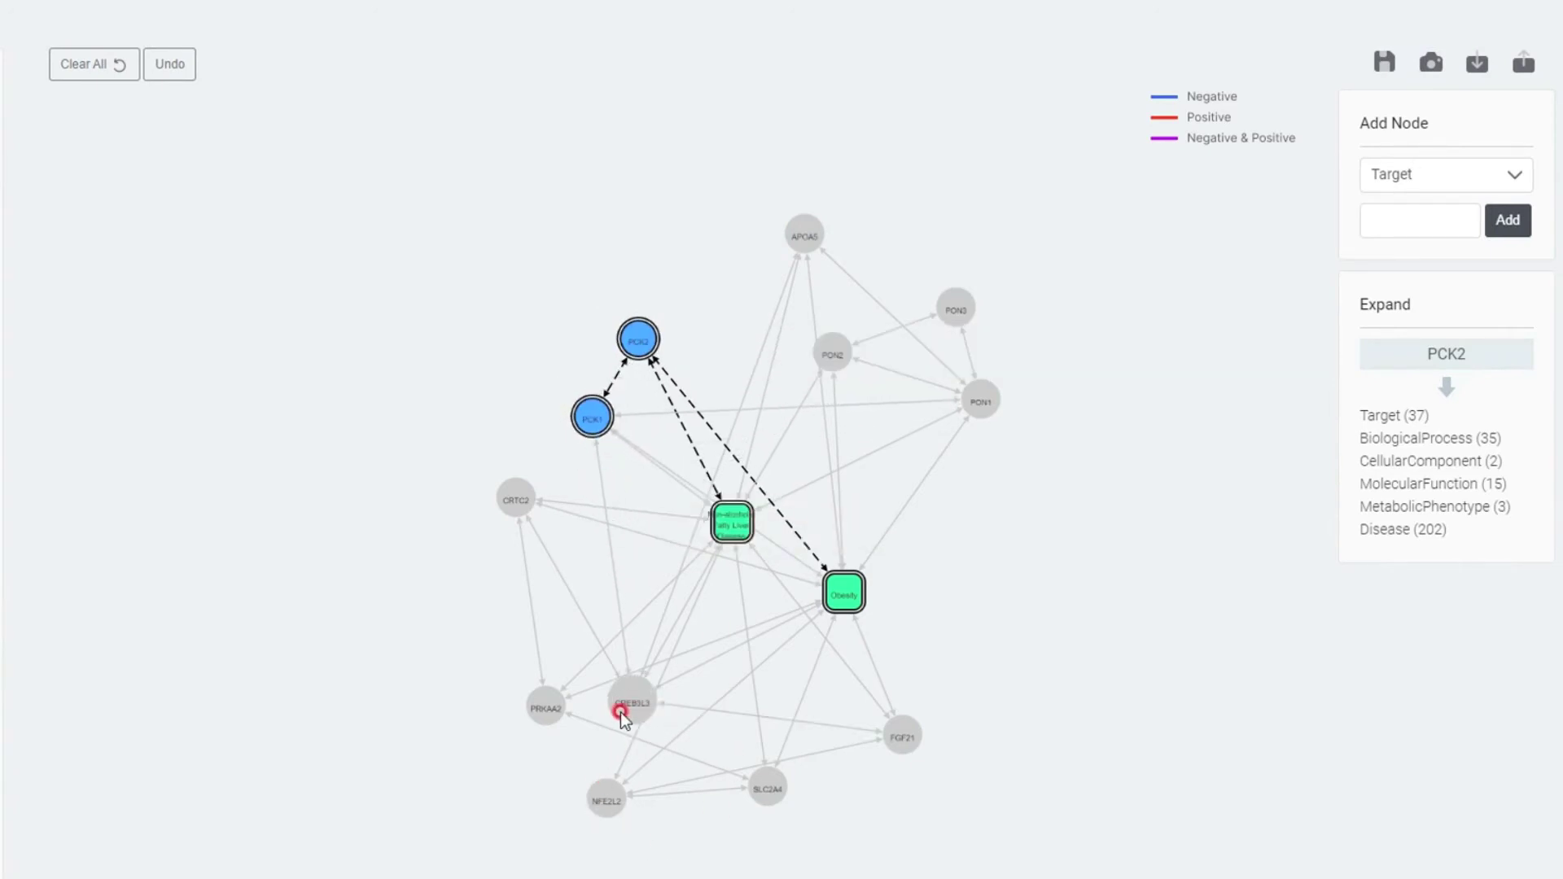
left_click_drag(544, 706, 505, 664)
left_click_drag(618, 814, 516, 733)
left_click_drag(768, 791, 810, 773)
left_click(632, 723)
left_click_drag(520, 481, 996, 628)
left_click_drag(953, 544, 874, 499)
scroll(1000, 485, "down", 1)
scroll(1000, 484, "up", 2)
scroll(999, 485, "up", 1)
left_click_drag(710, 127, 639, 214)
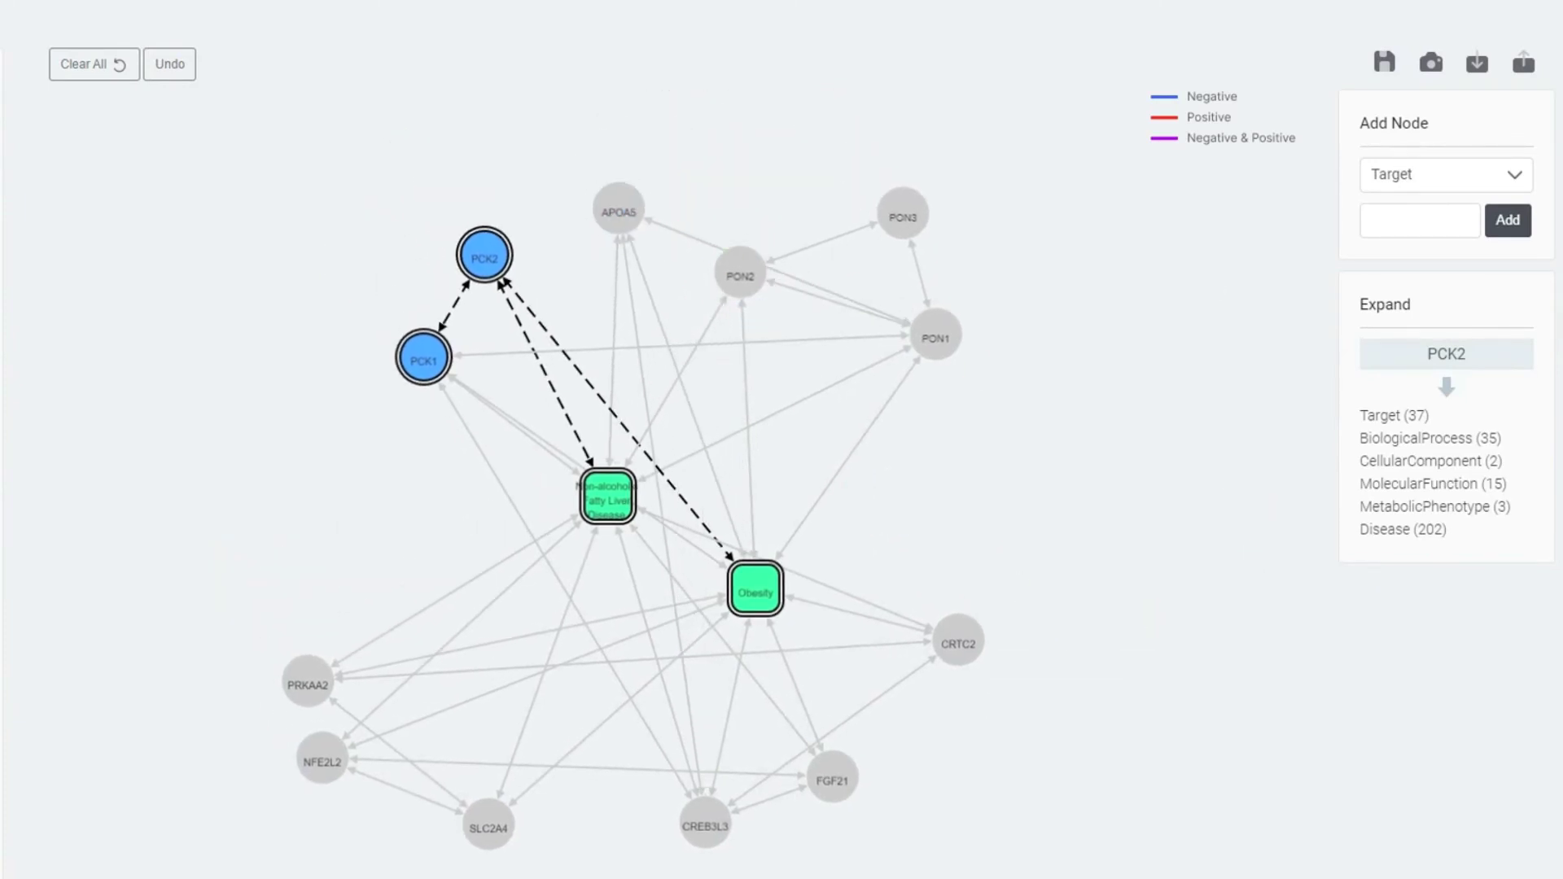
left_click(1260, 476)
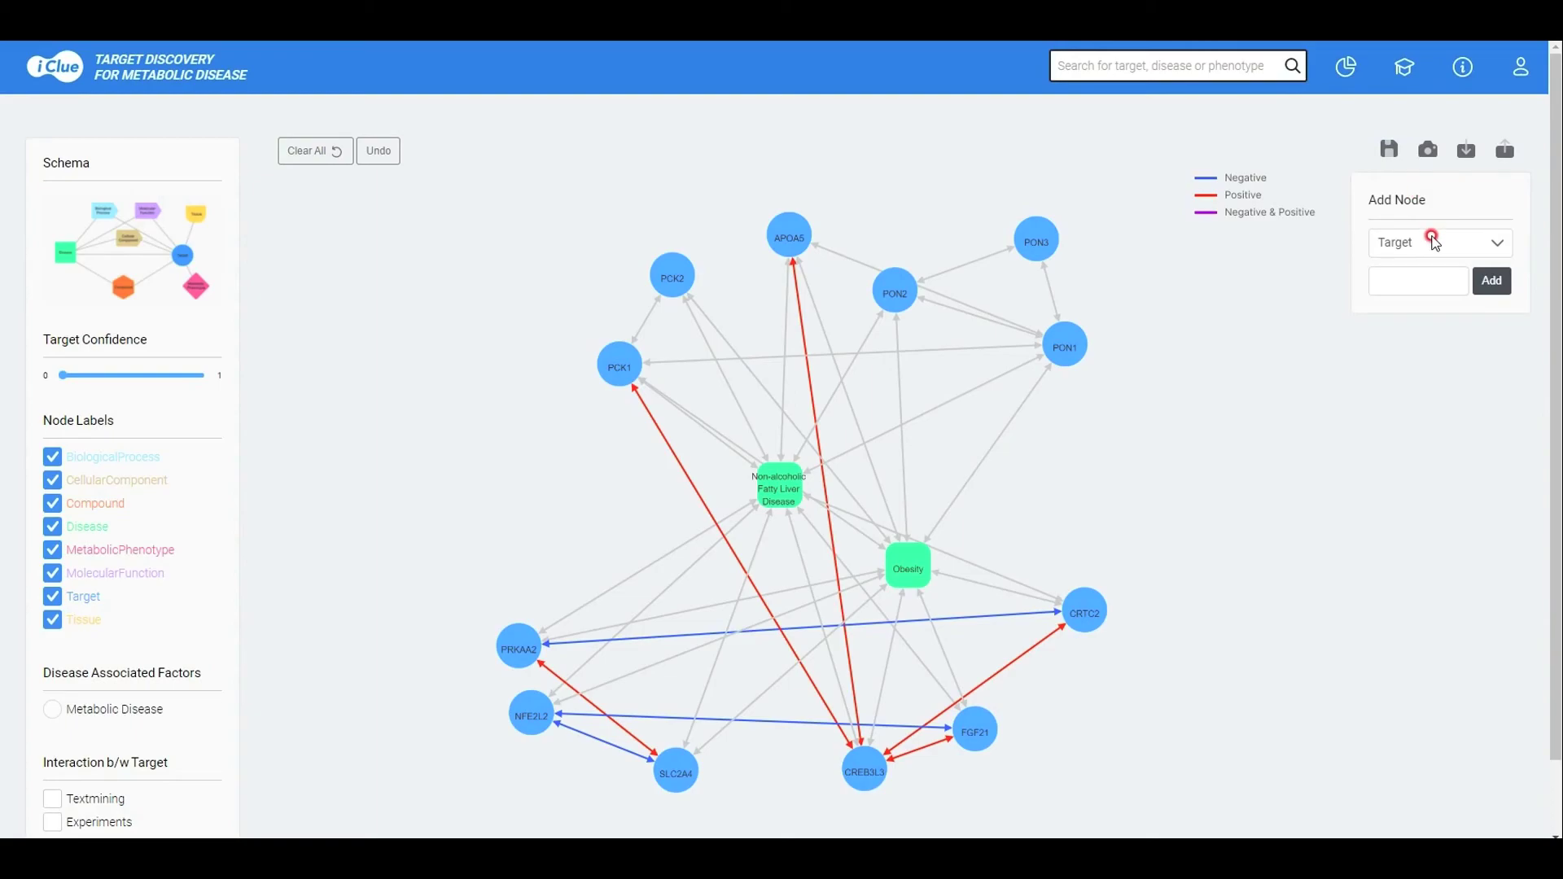
- Highlight the direct connections of PRKAA2 and those of PON3 to inspect them
left_click(519, 649)
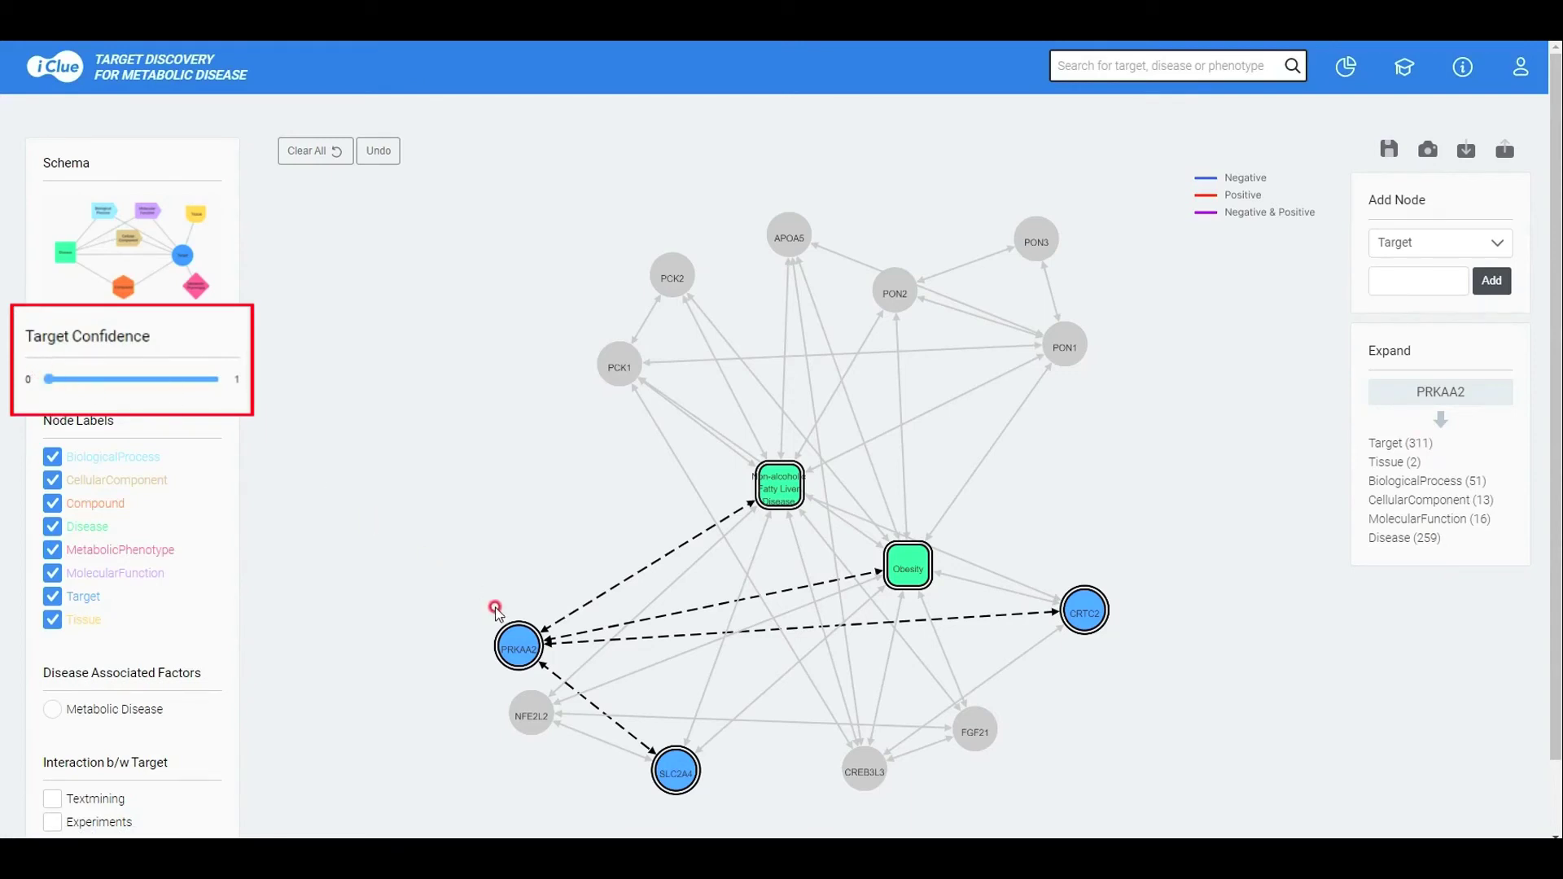
left_click(521, 658)
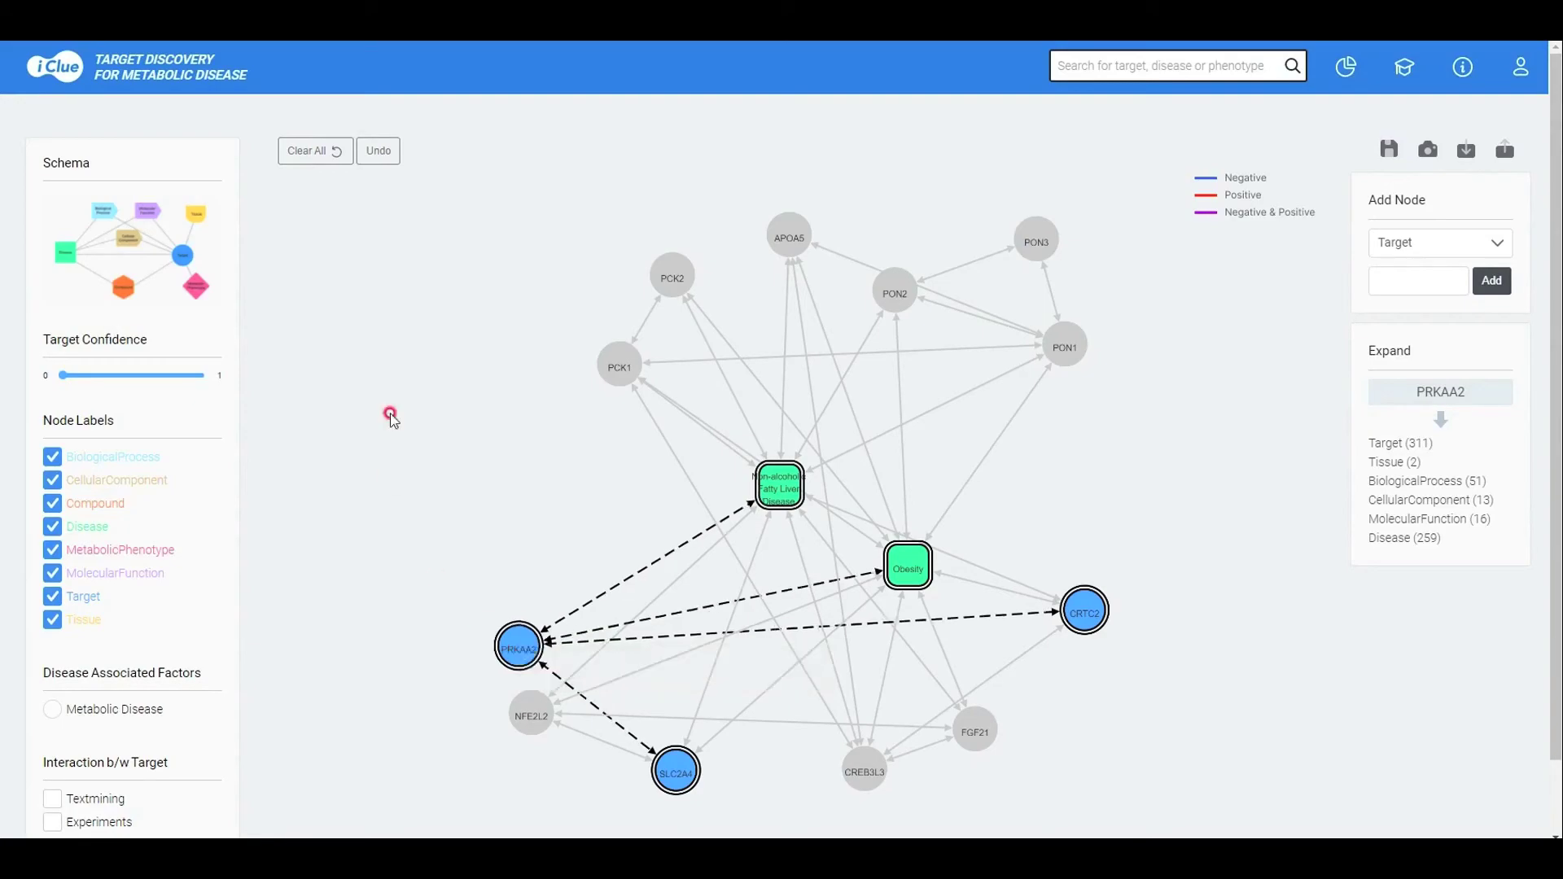
left_click(1038, 244)
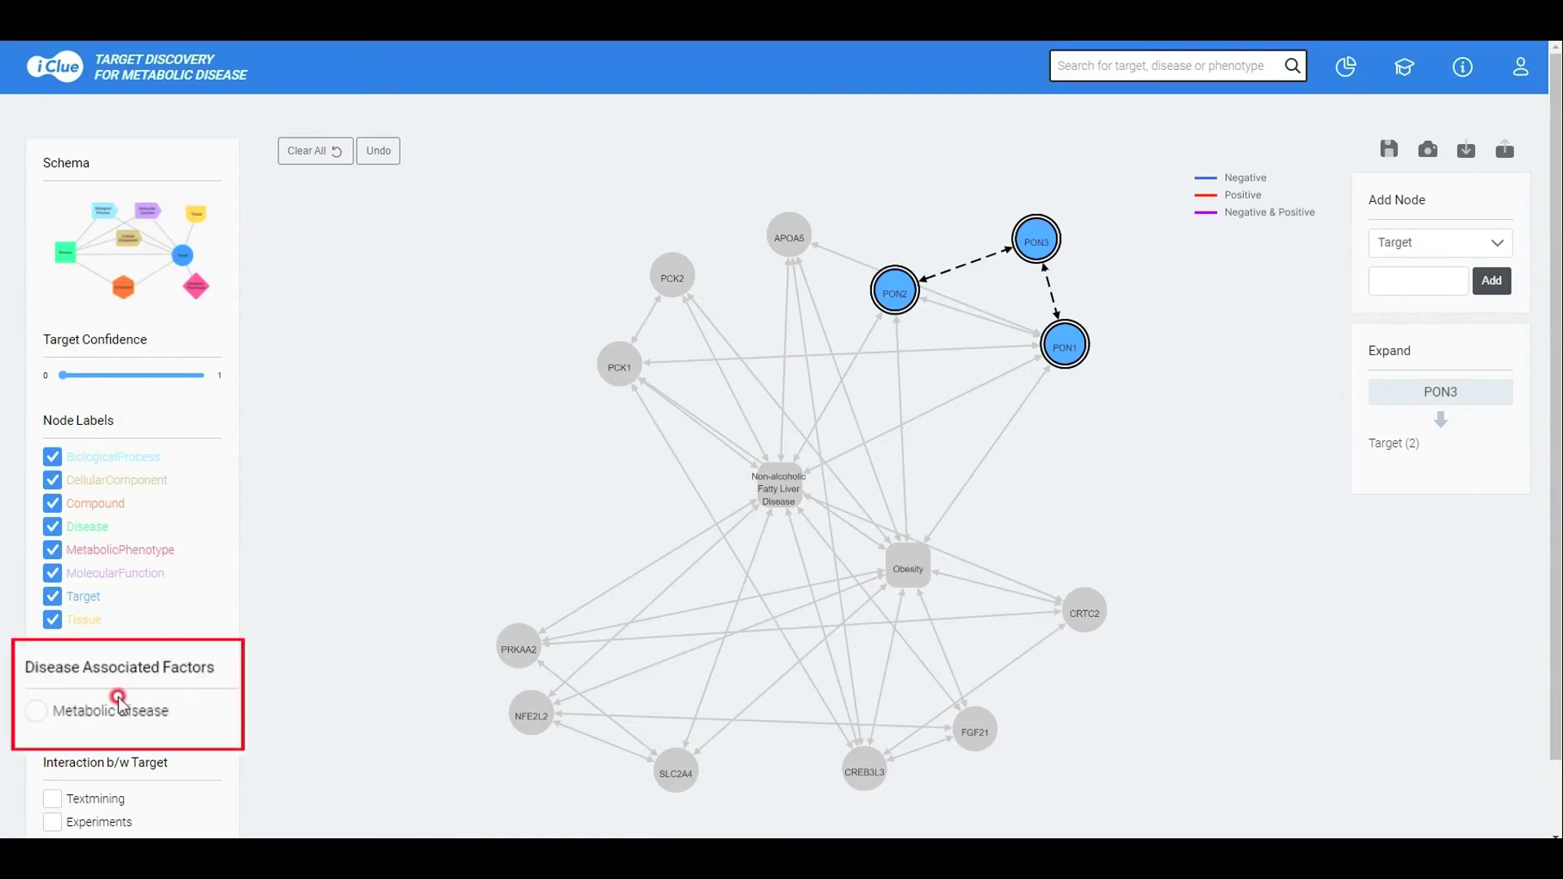
- Colour the target nodes by their Metabolic Disease association and examine the shading across the network, including APOA5
left_click(36, 711)
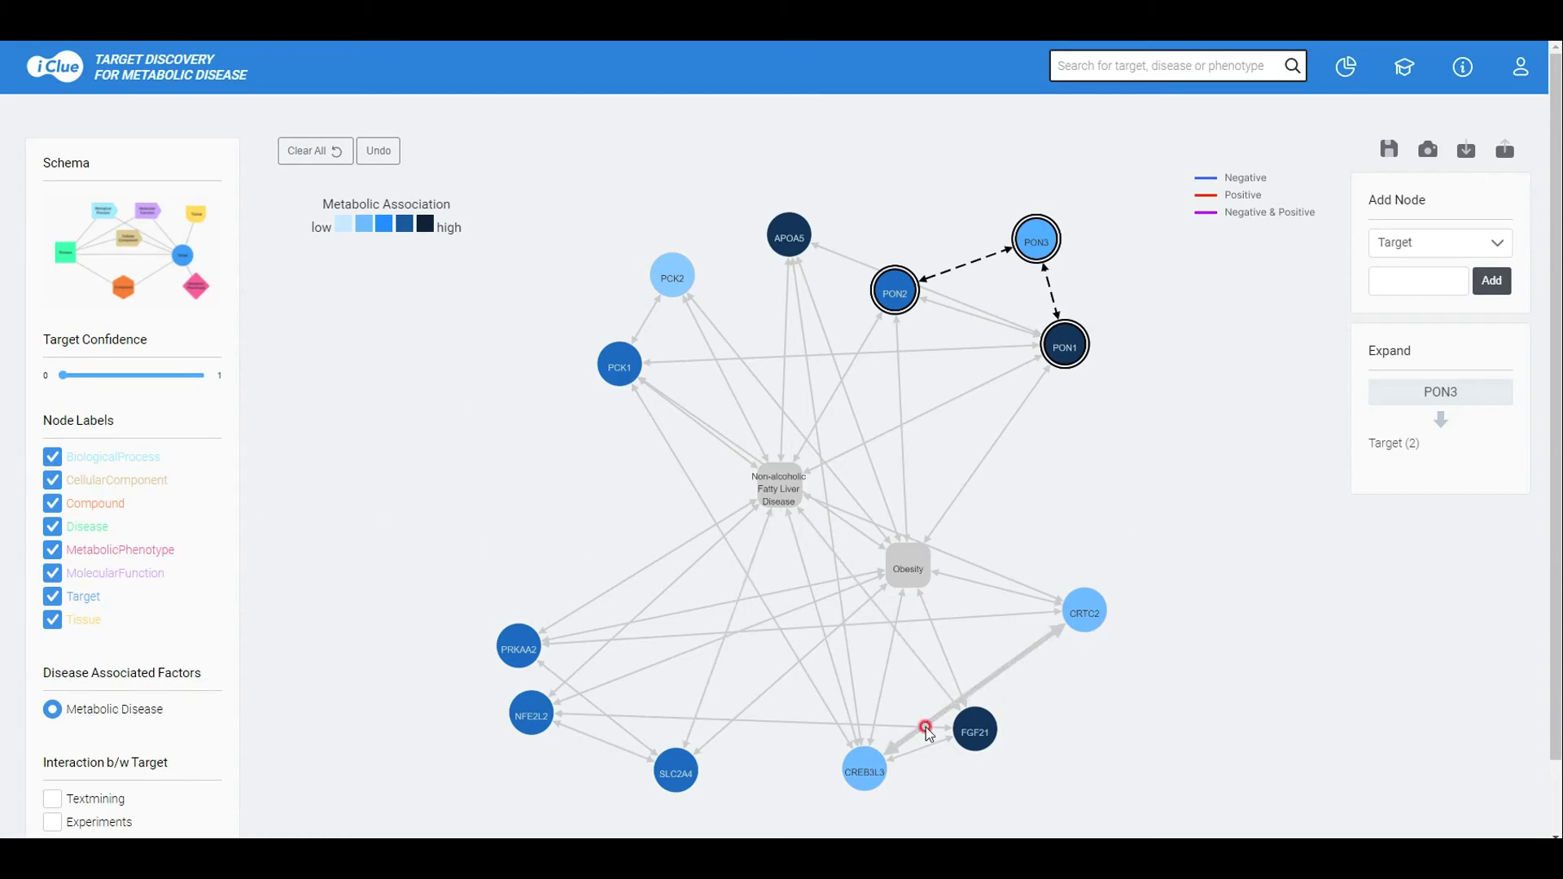
mouse_move(927, 729)
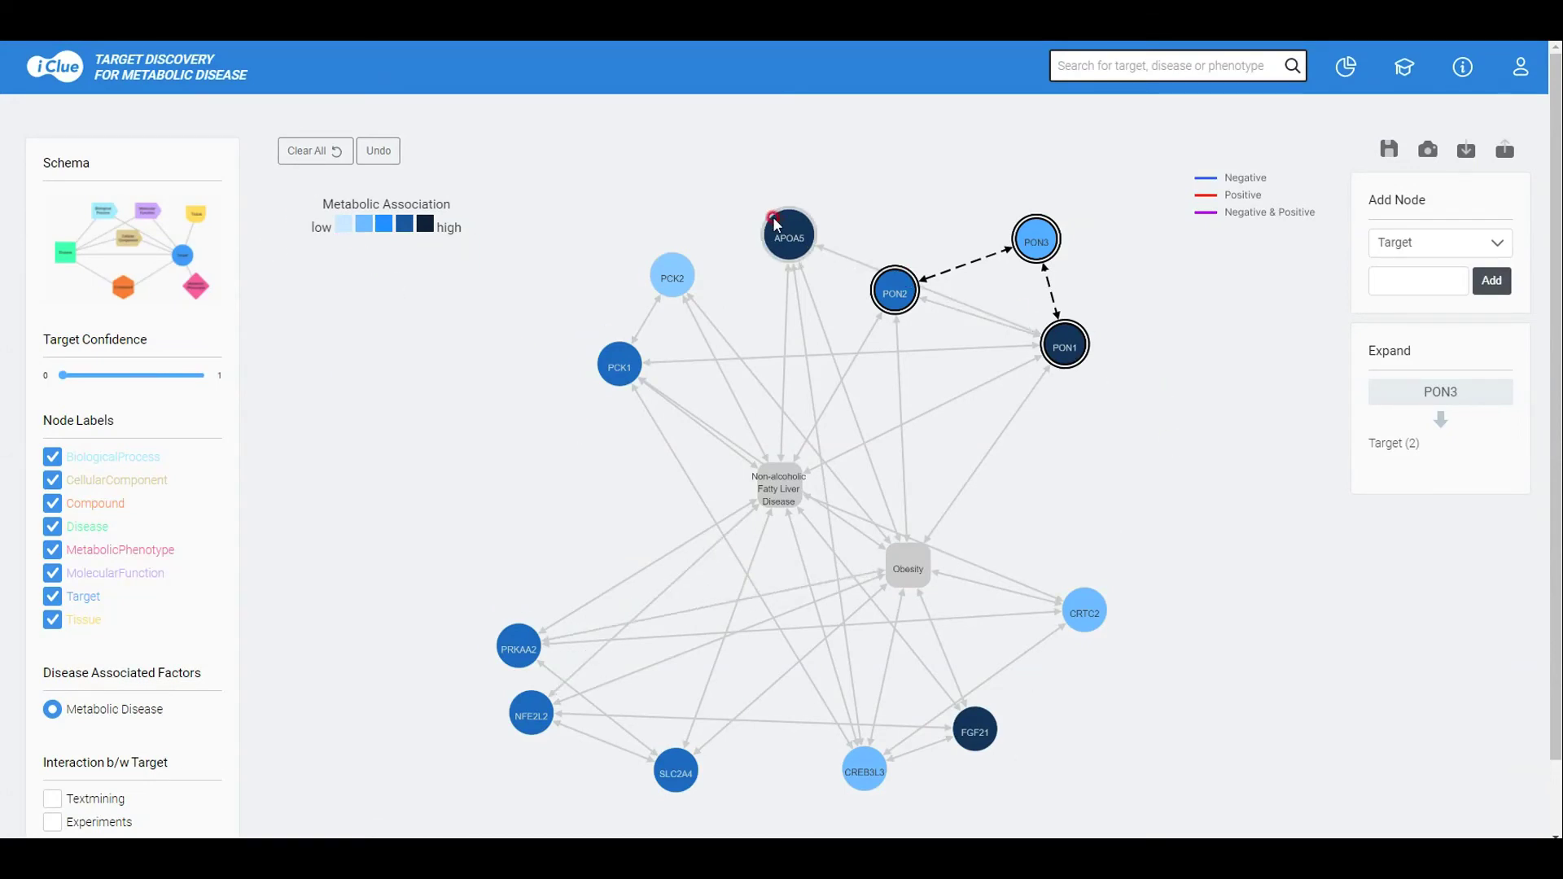
mouse_move(776, 224)
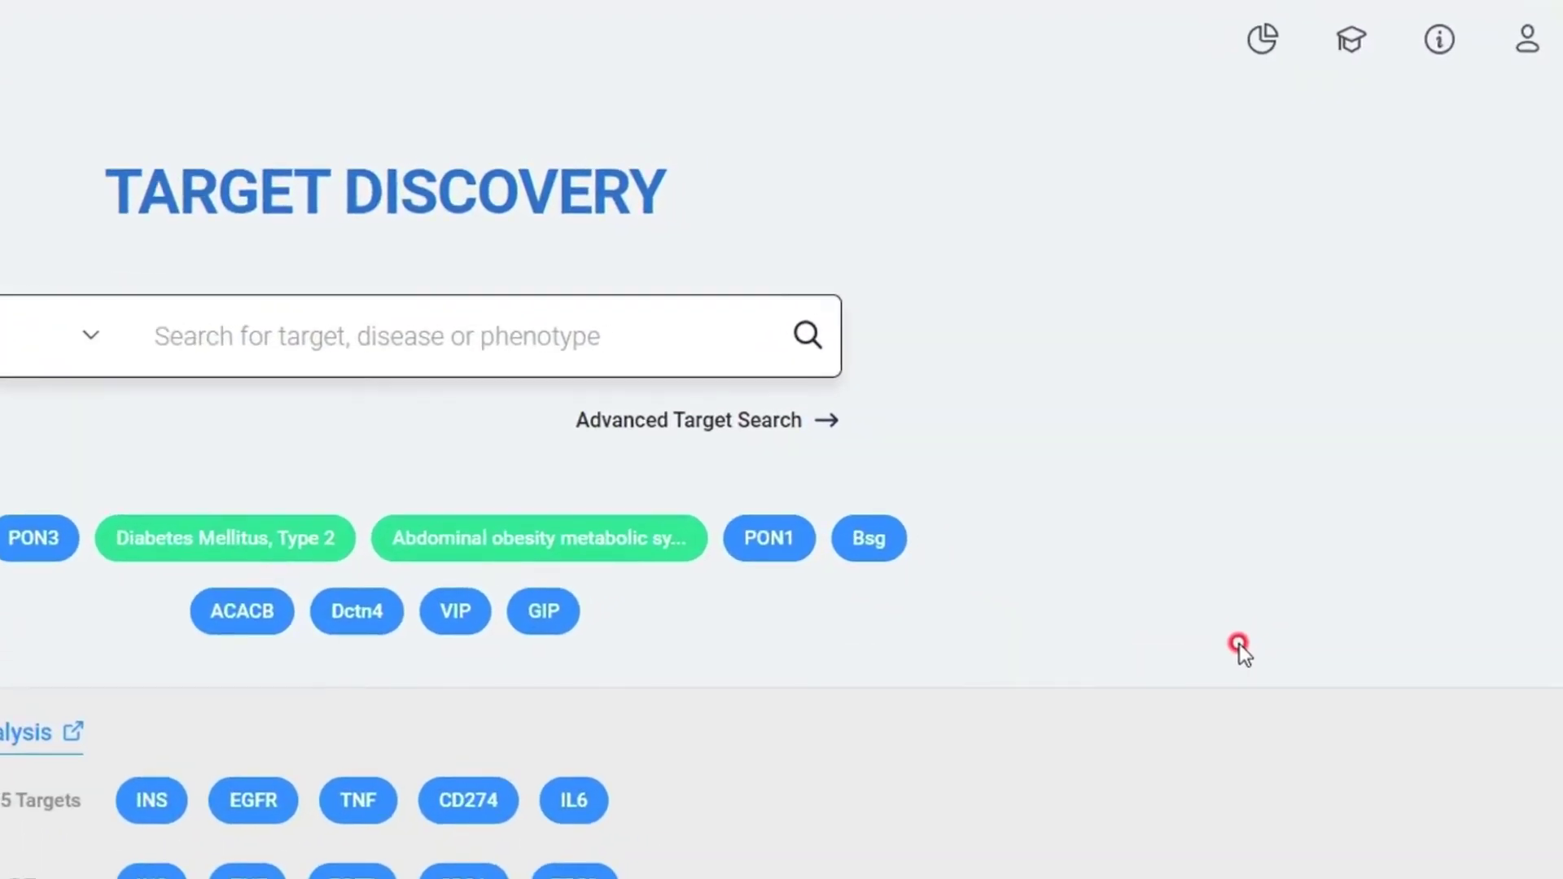
- Search for the suggested disease Obesity and open its disease page from the results
left_click(1265, 40)
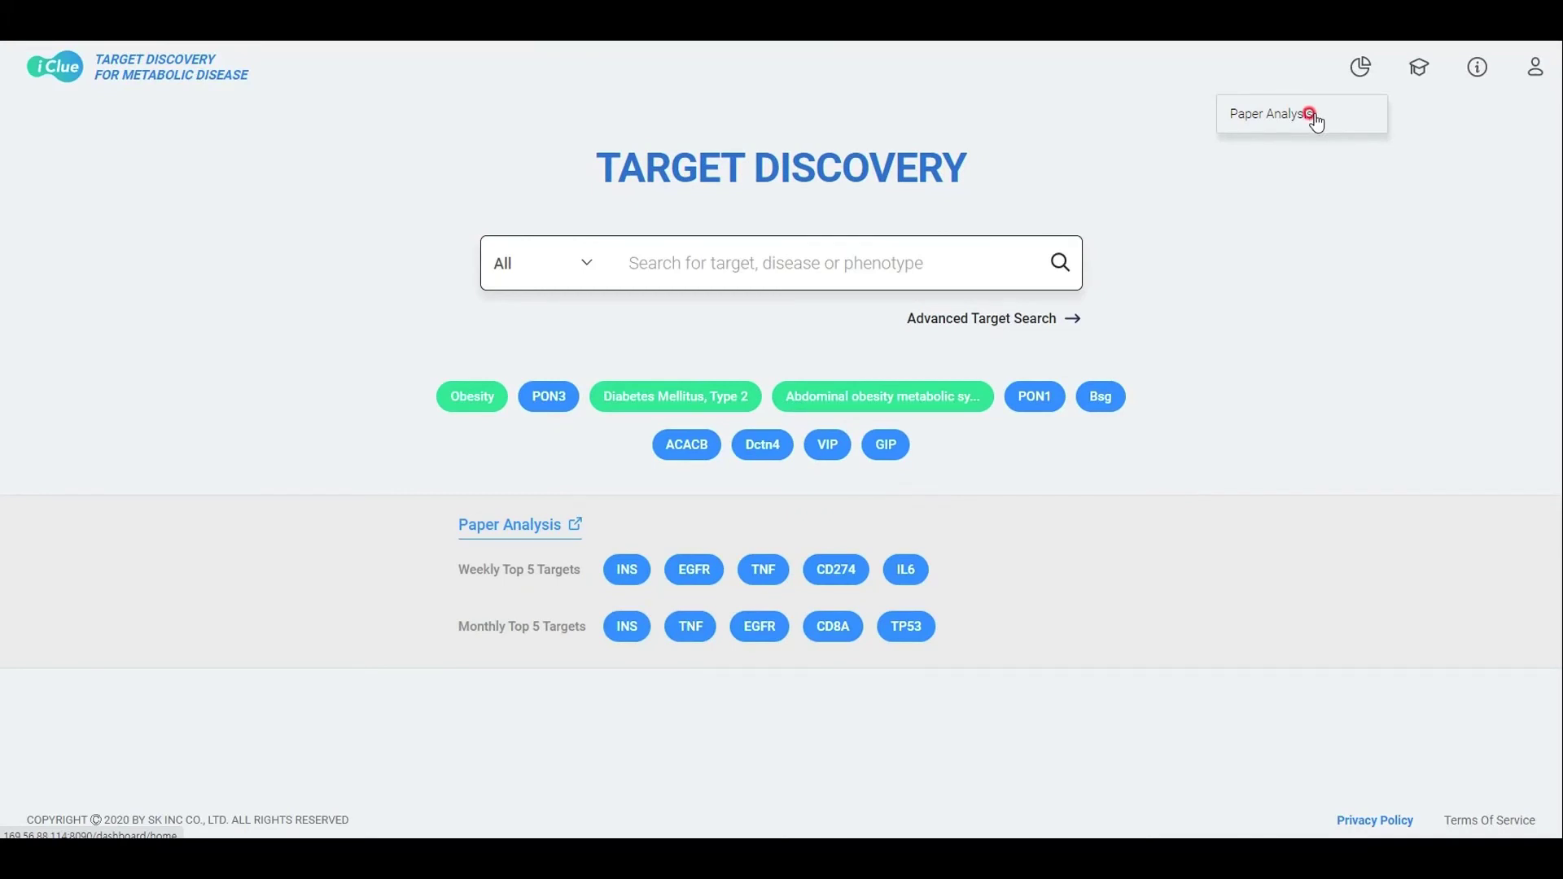
left_click(668, 255)
left_click(481, 396)
left_click(597, 267)
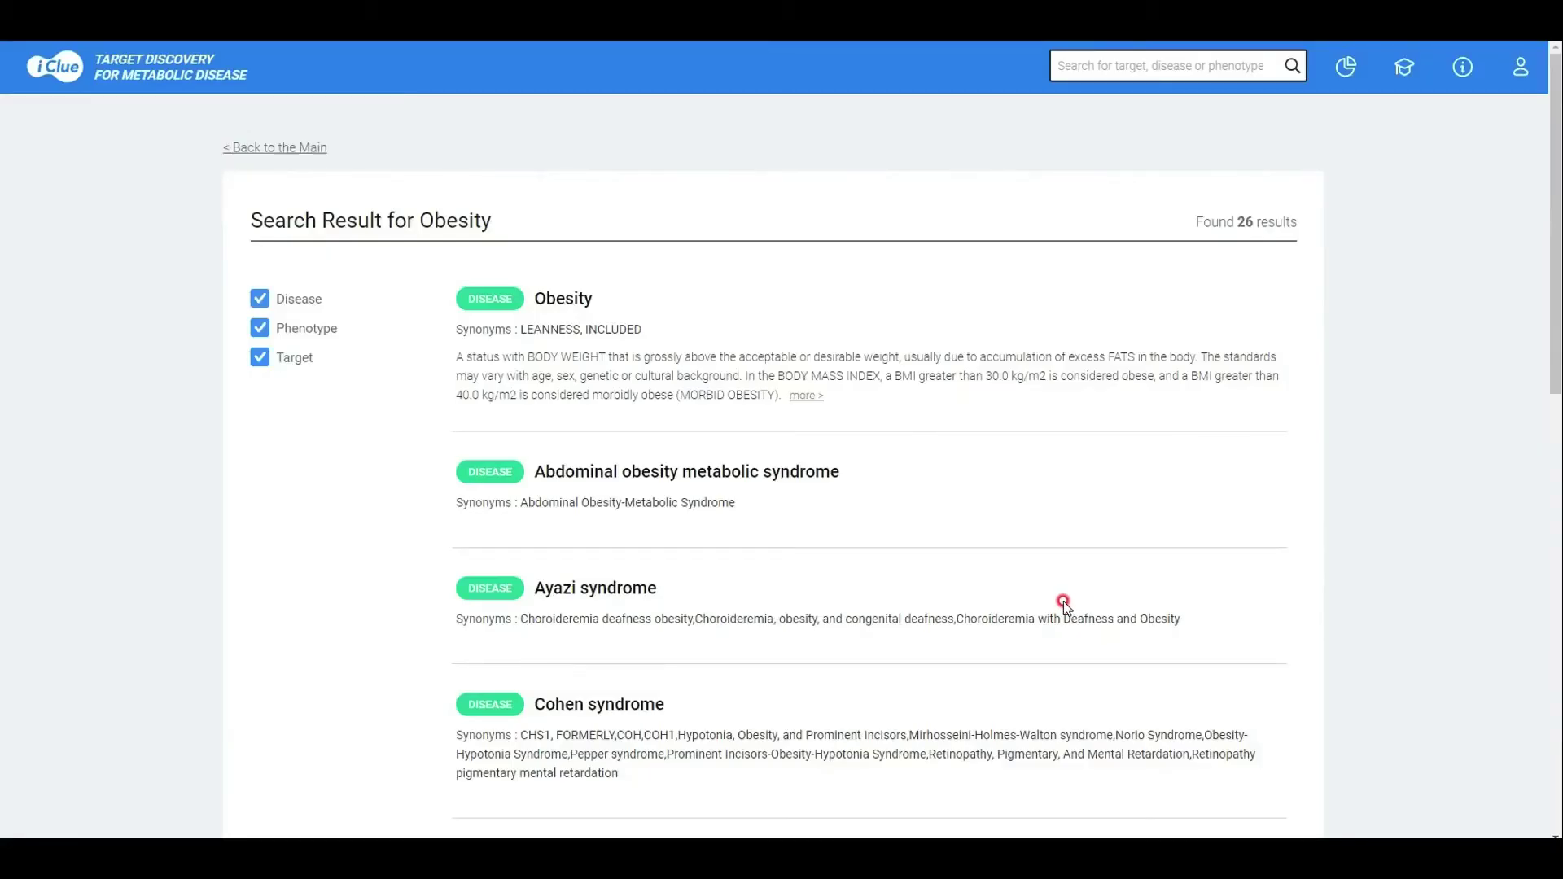
left_click(566, 299)
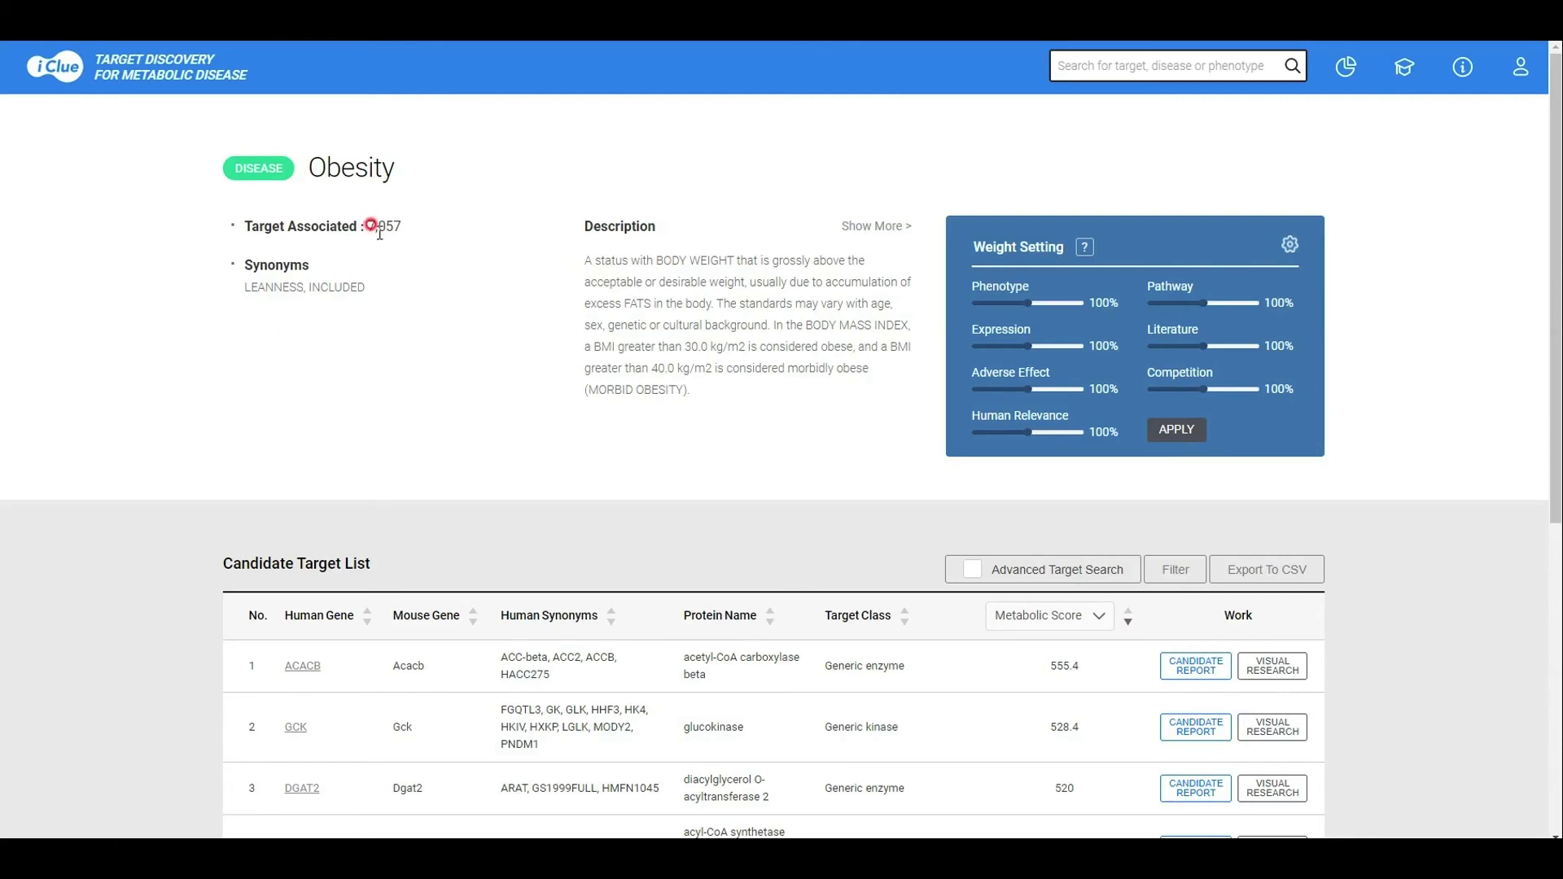
- Open Paper Analysis and examine the disease and target selections with their Disease - Target Associations chart
left_click(1346, 67)
left_click(1275, 118)
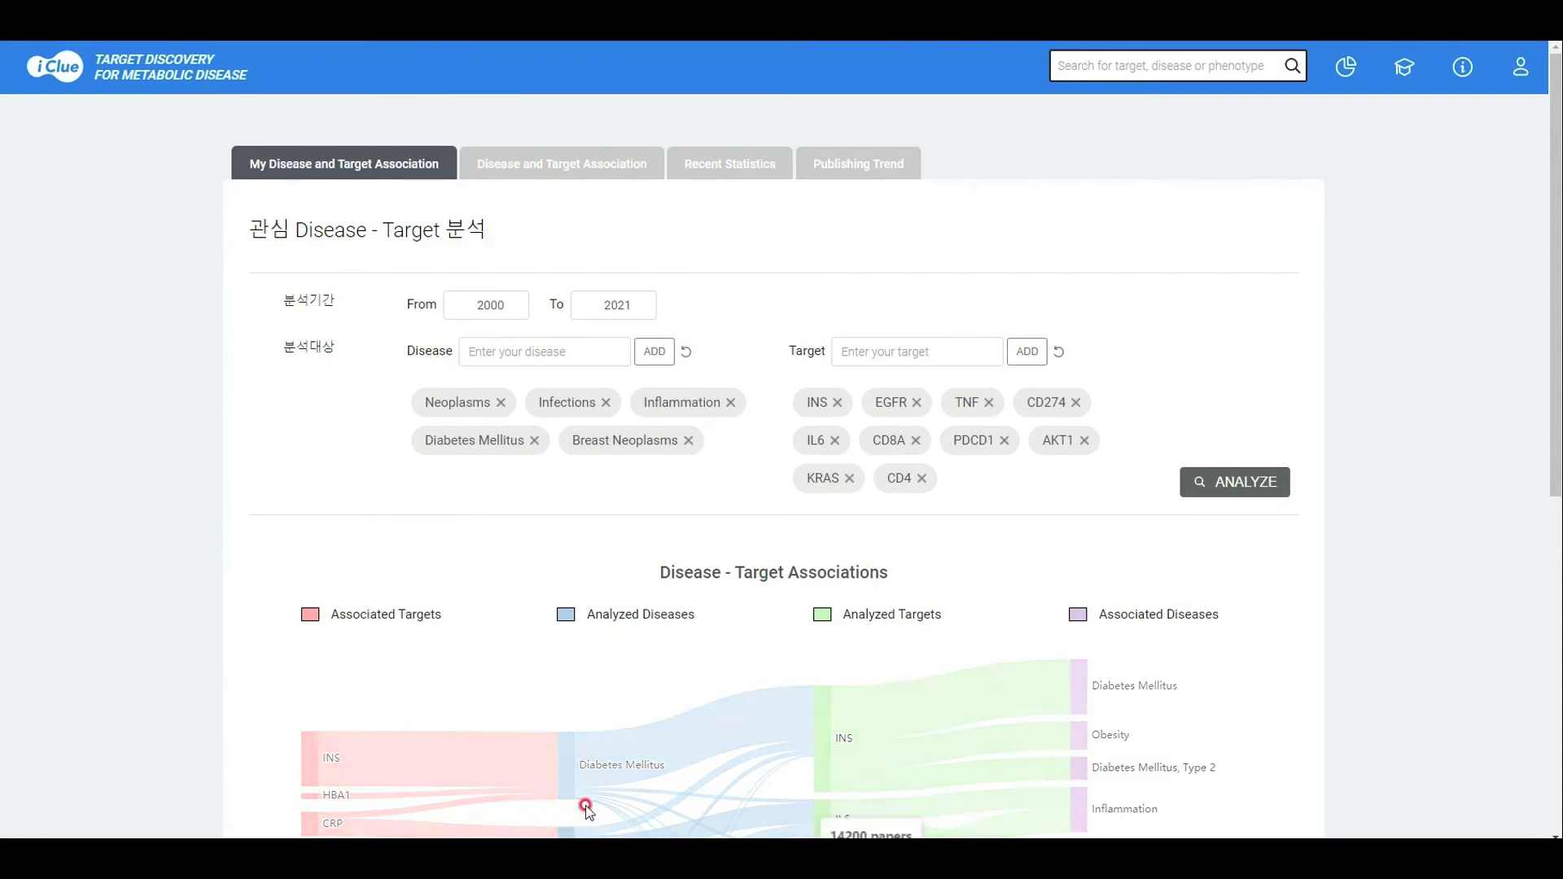
scroll(1186, 652, "down", 4)
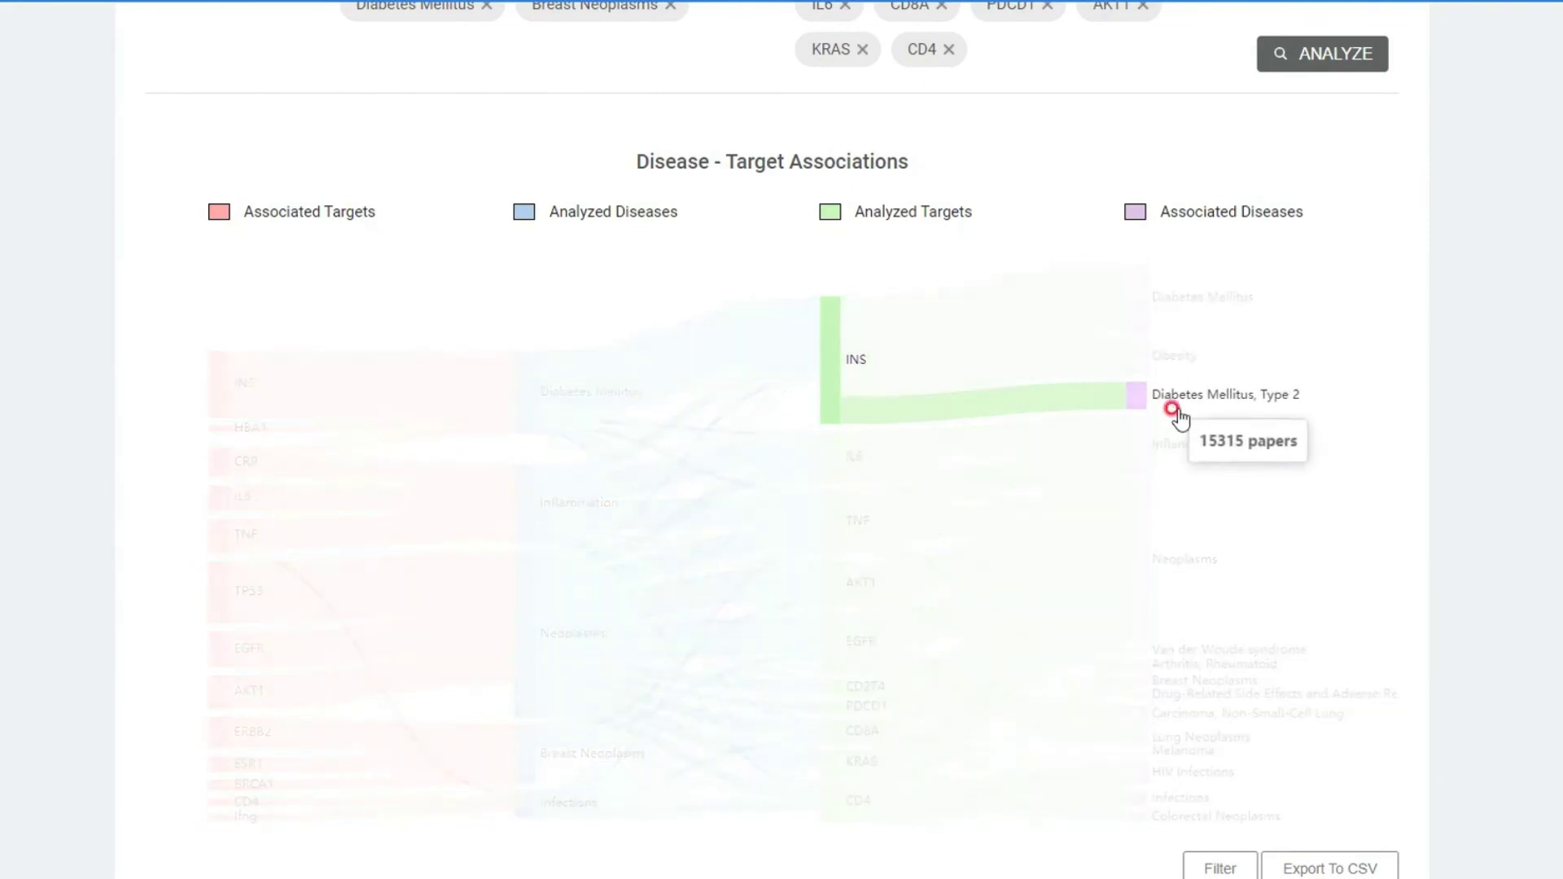
scroll(1393, 656, "up", 4)
scroll(1393, 656, "up", 1)
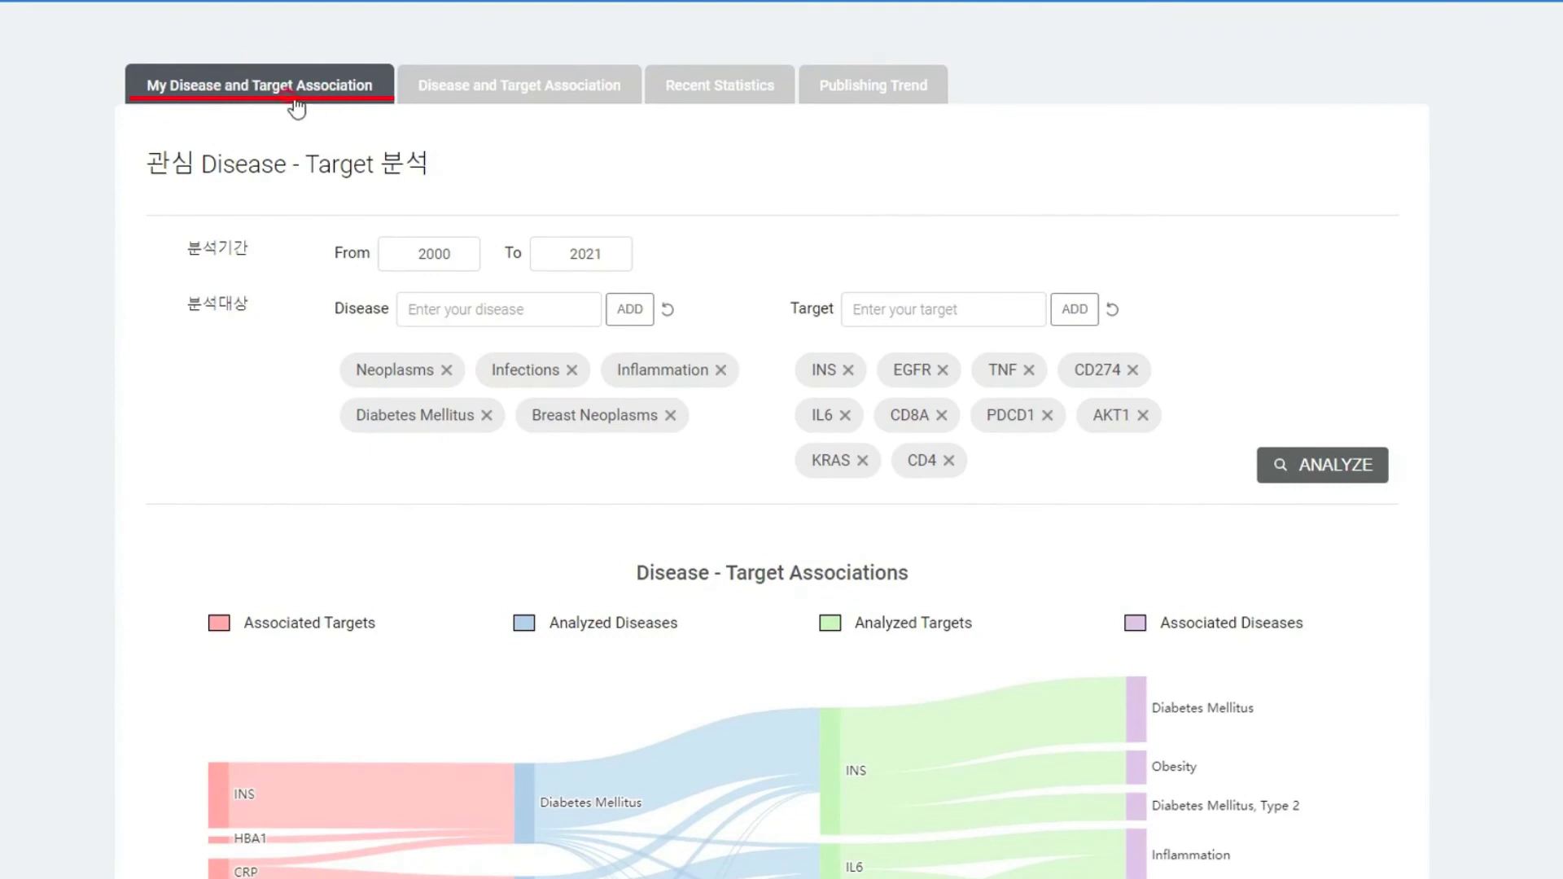
scroll(1332, 701, "down", 2)
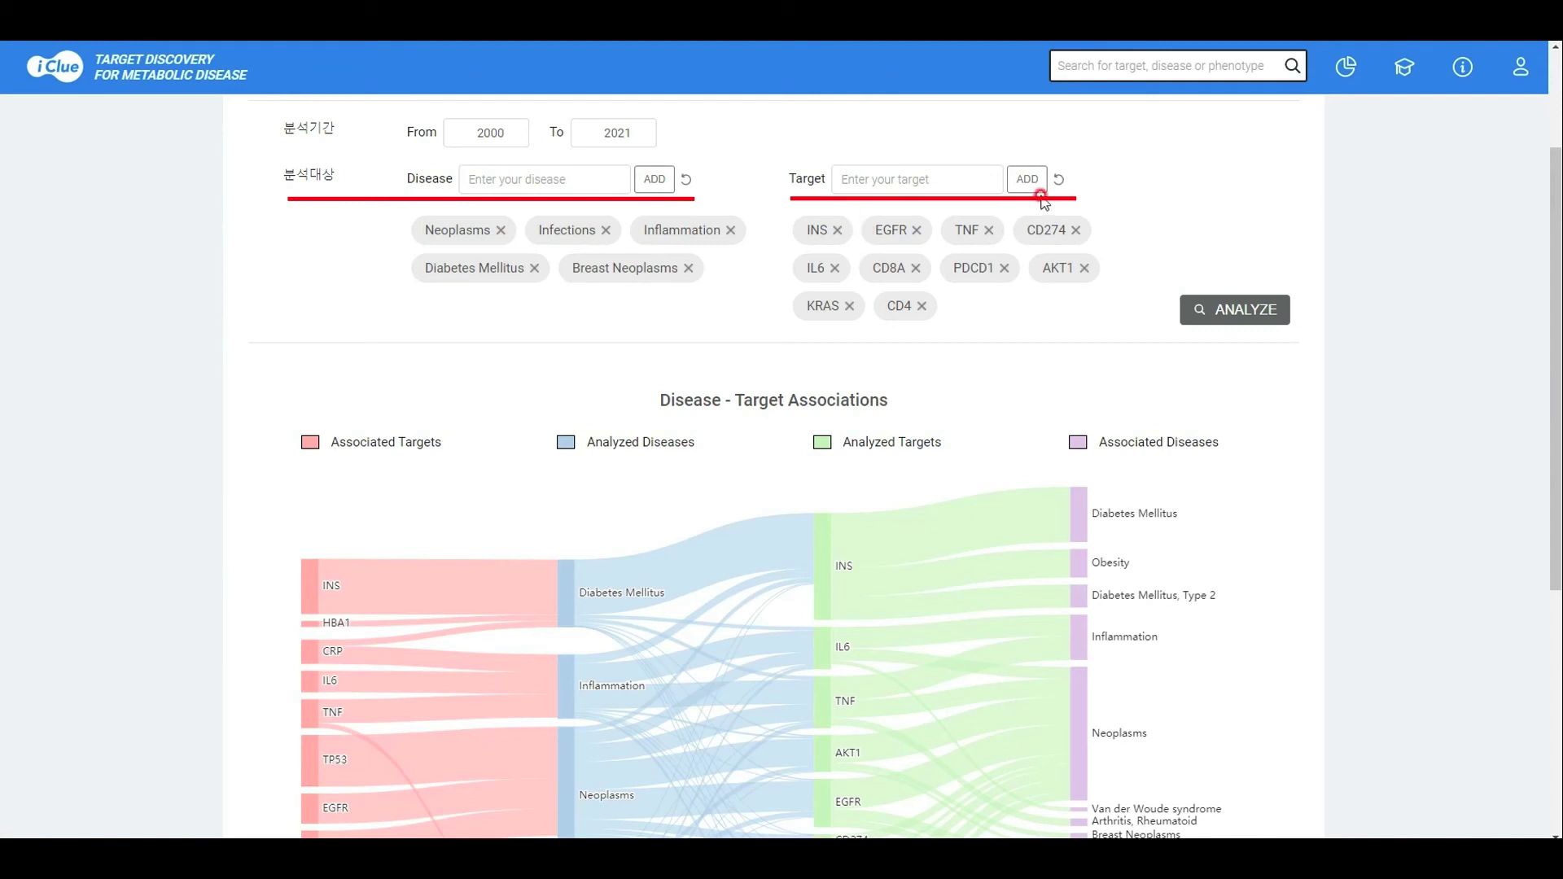
- Run the analysis for the selected diseases and targets and highlight the associations of INS in the chart
left_click(1227, 322)
scroll(1374, 618, "down", 3)
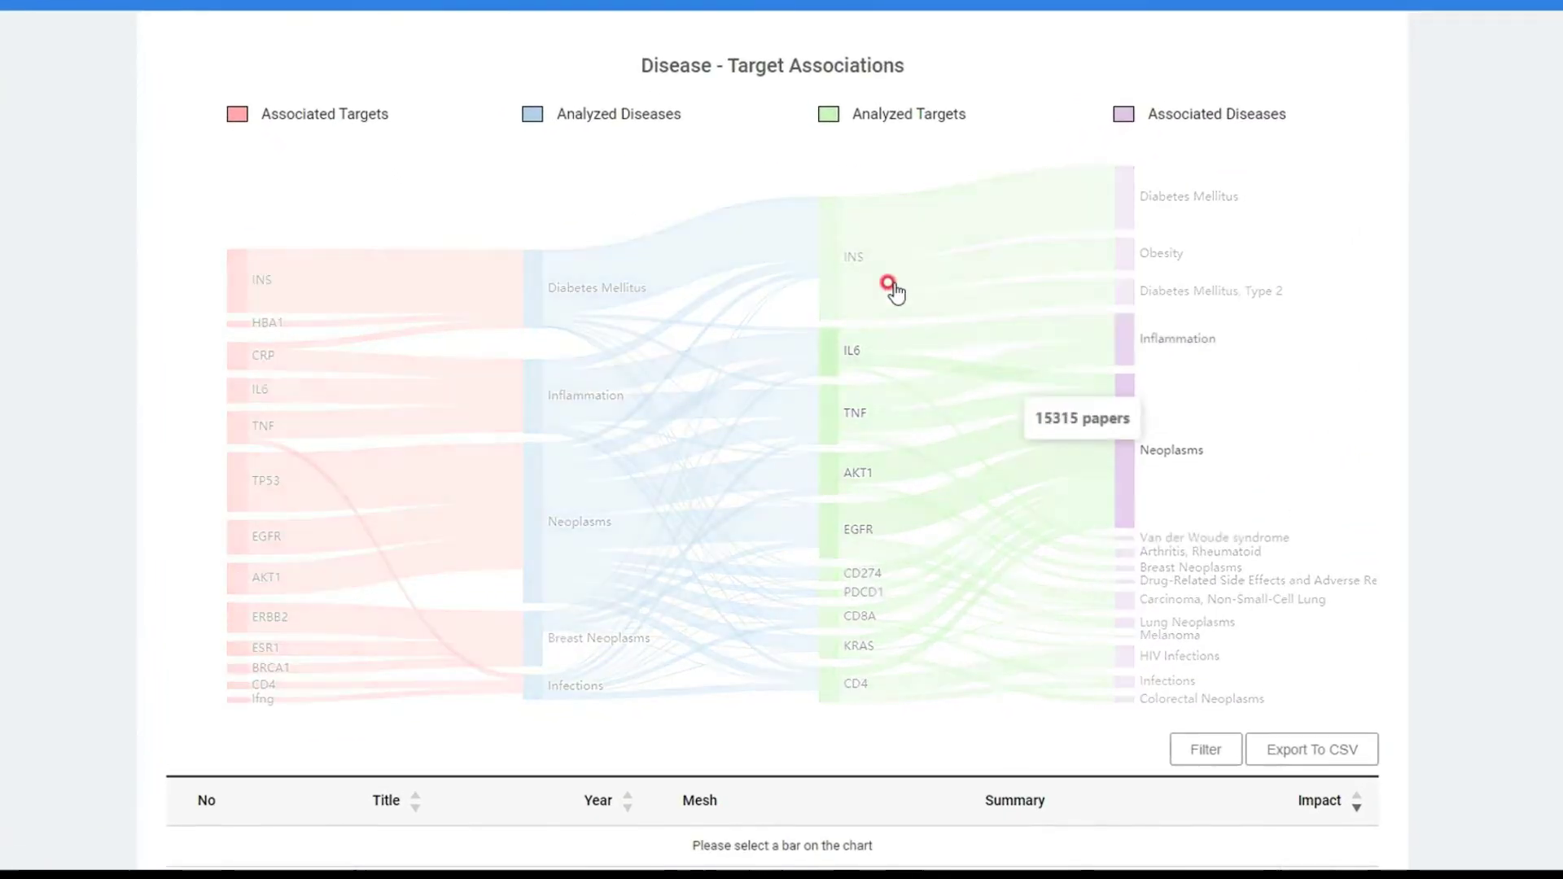
mouse_move(839, 312)
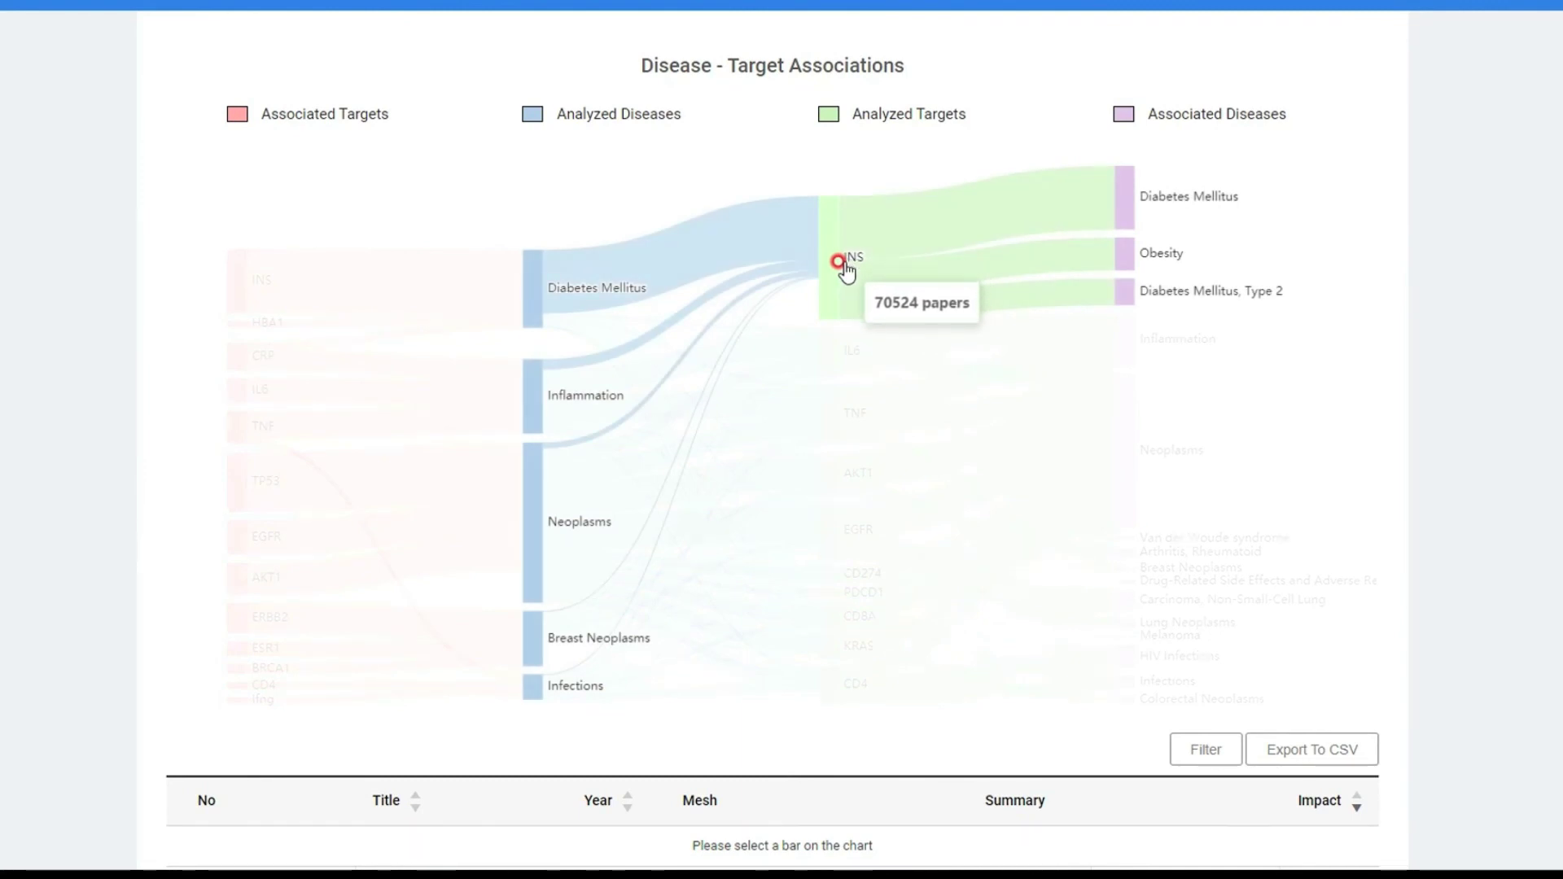
mouse_move(851, 276)
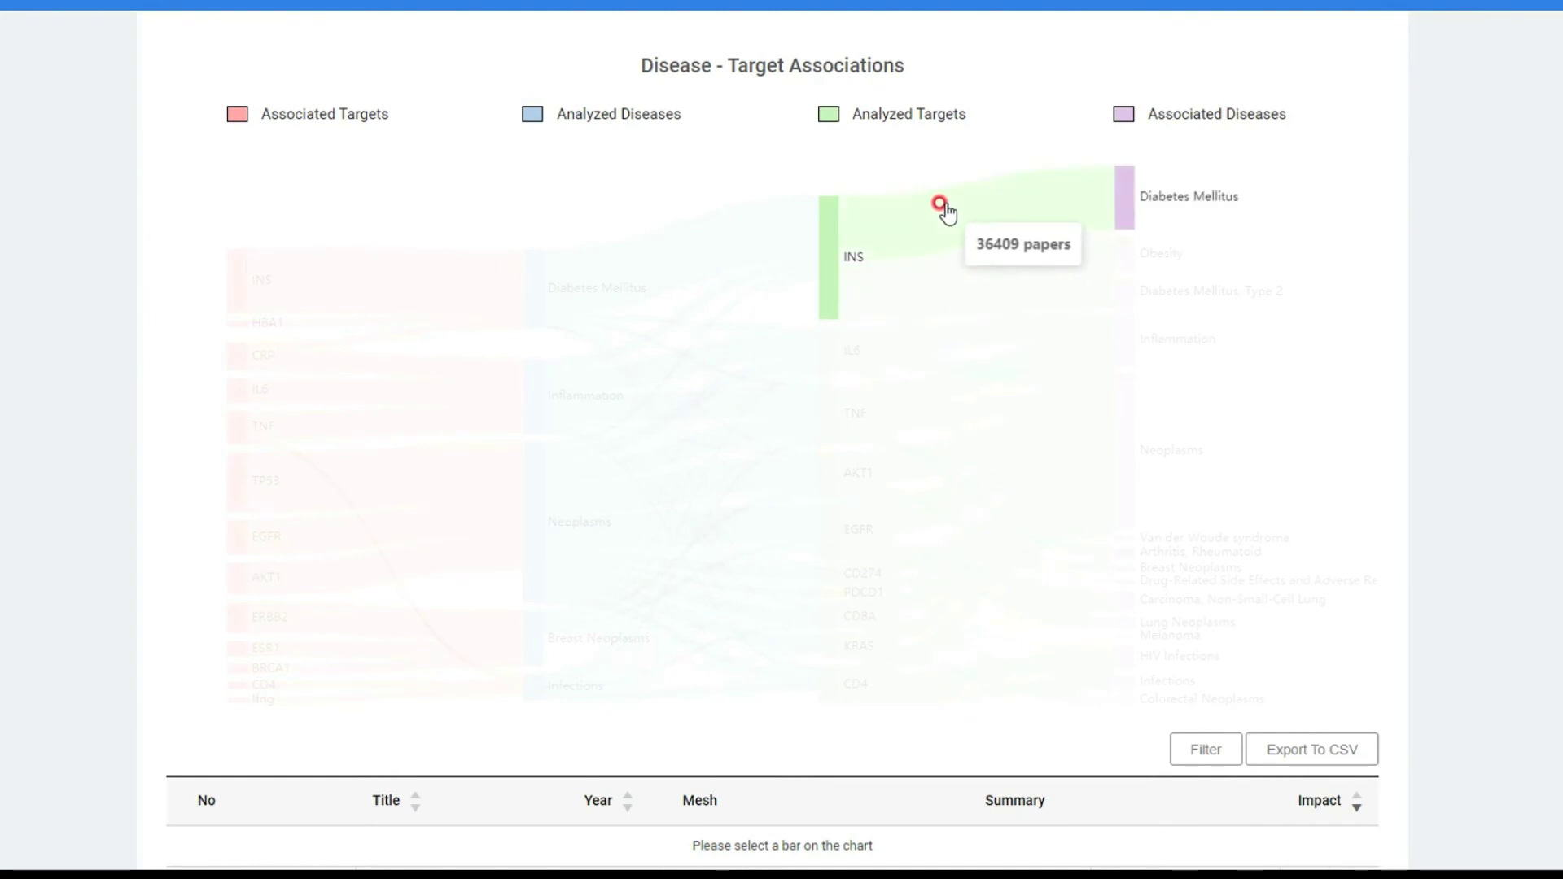
- List the papers linking INS with Obesity and look through the first page of results
left_click(943, 269)
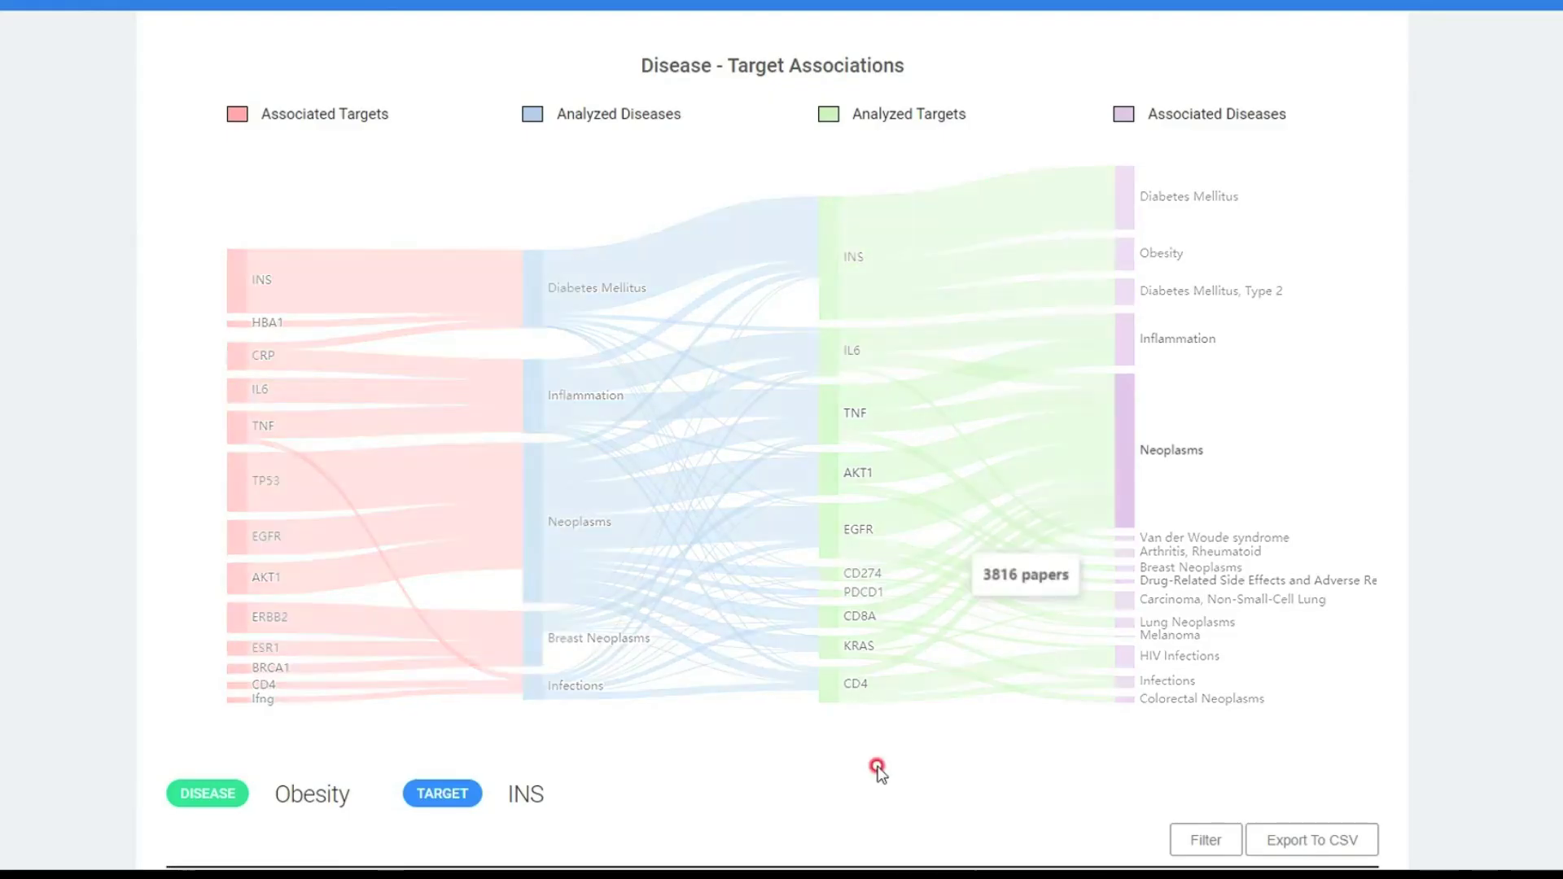
scroll(830, 737, "down", 5)
scroll(821, 698, "down", 4)
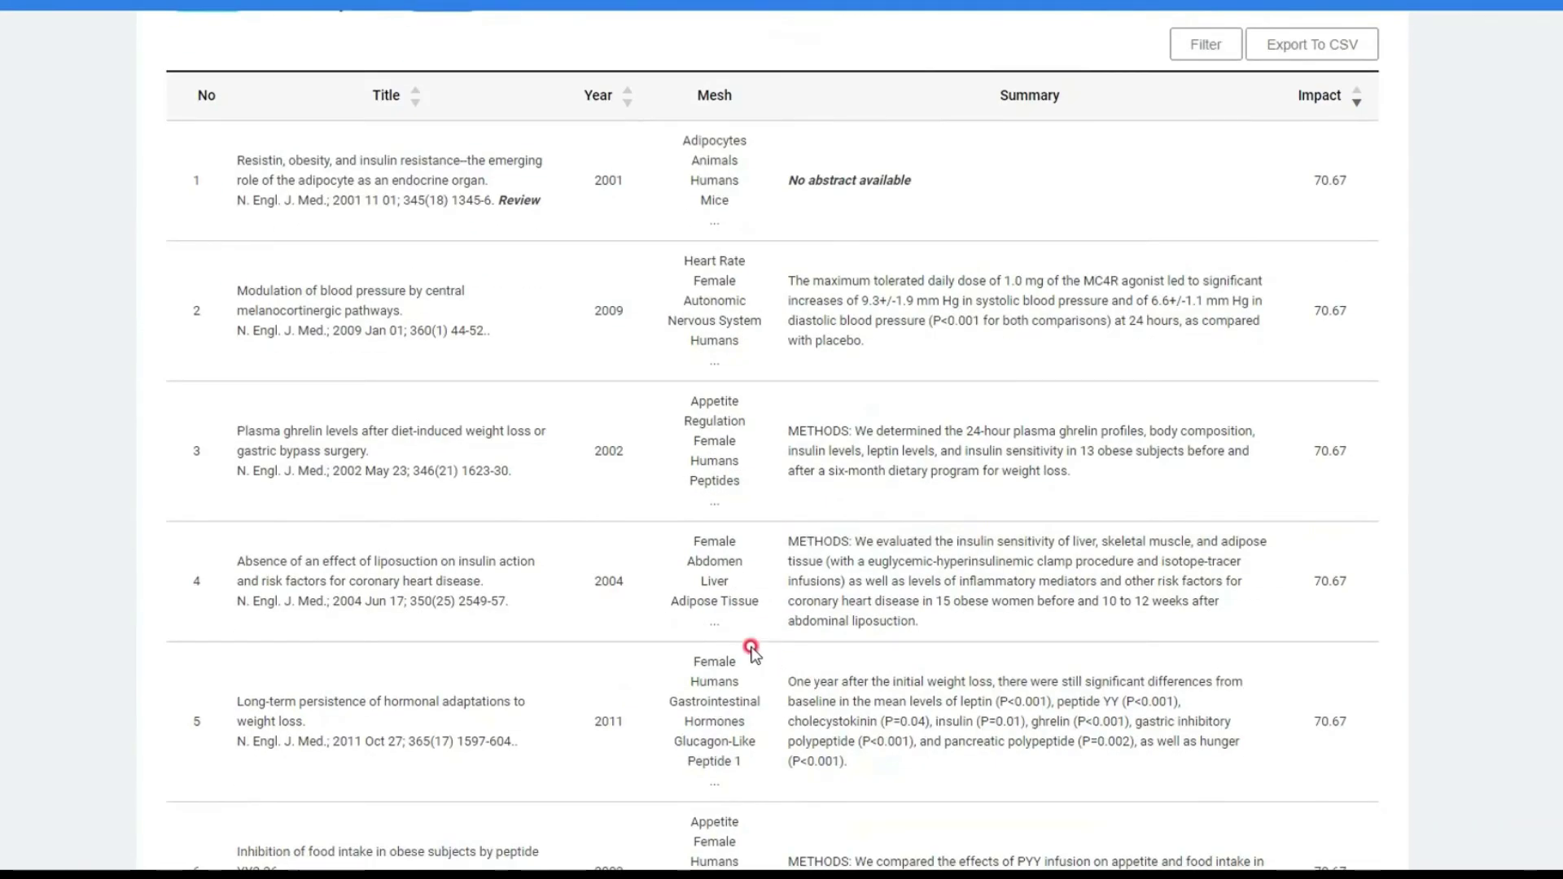
scroll(539, 776, "down", 10)
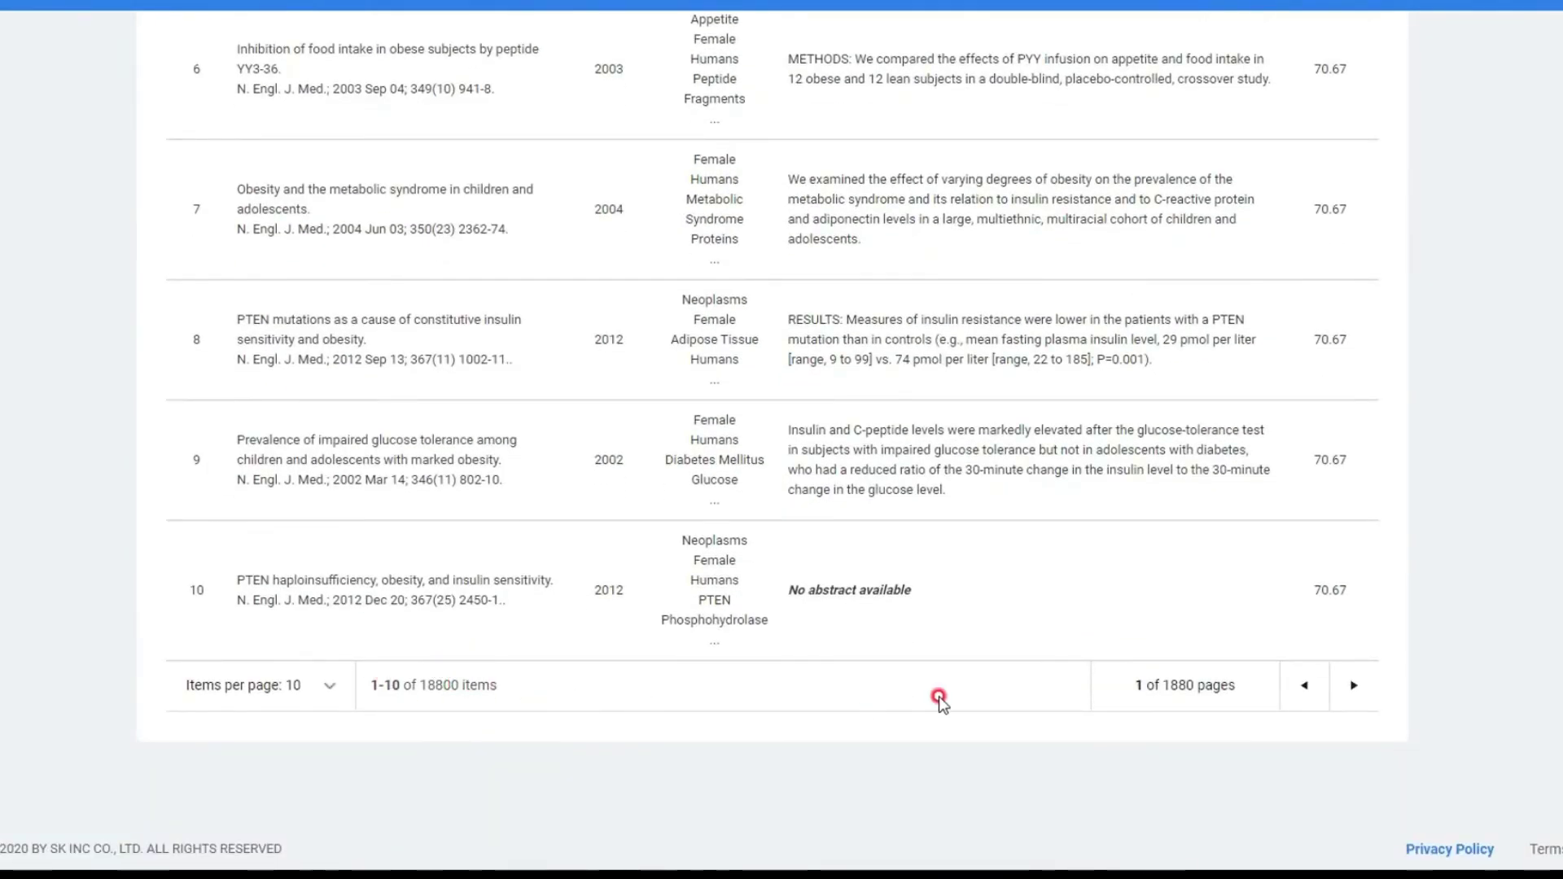
scroll(1028, 684, "up", 15)
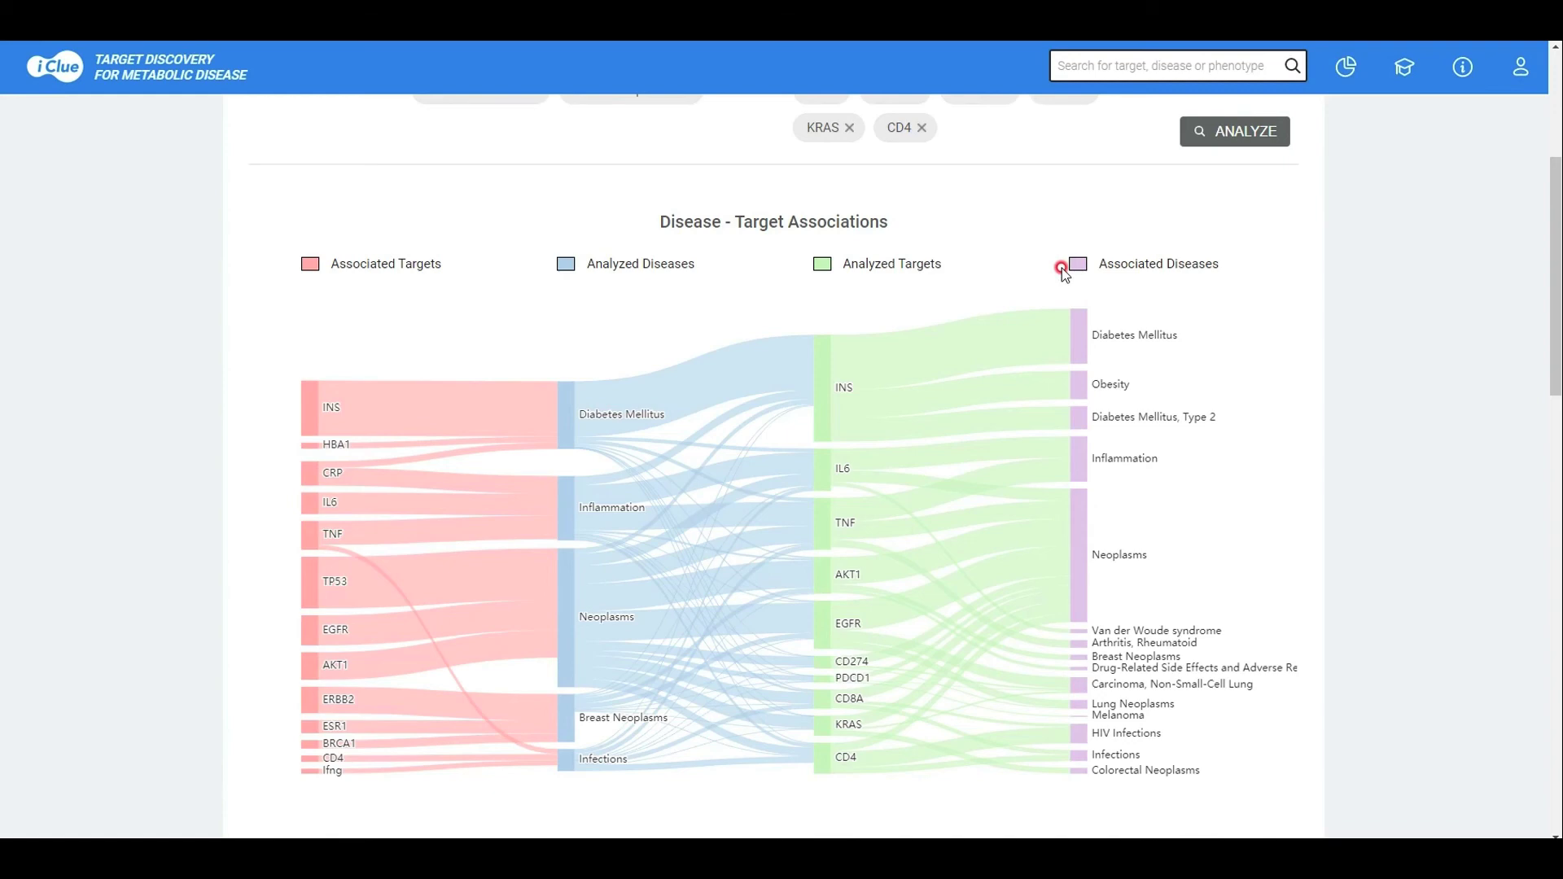
scroll(435, 402, "up", 4)
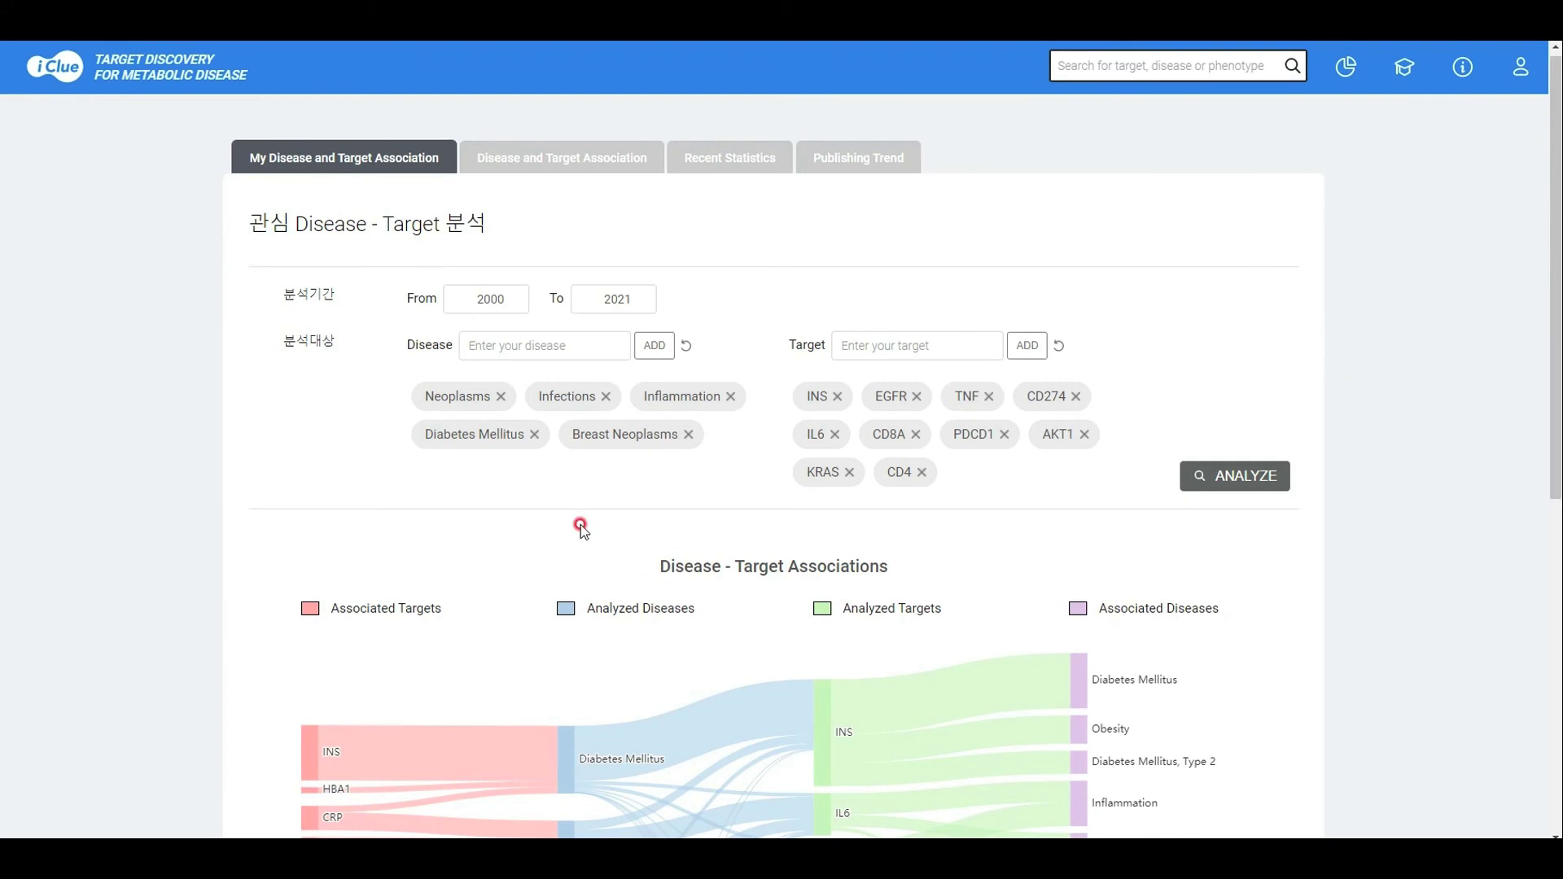
- Open the Disease and Target Association analysis and expand Diabetes Mellitus into its Top 1 - 10 and Top 11 - 20 targets
left_click(575, 166)
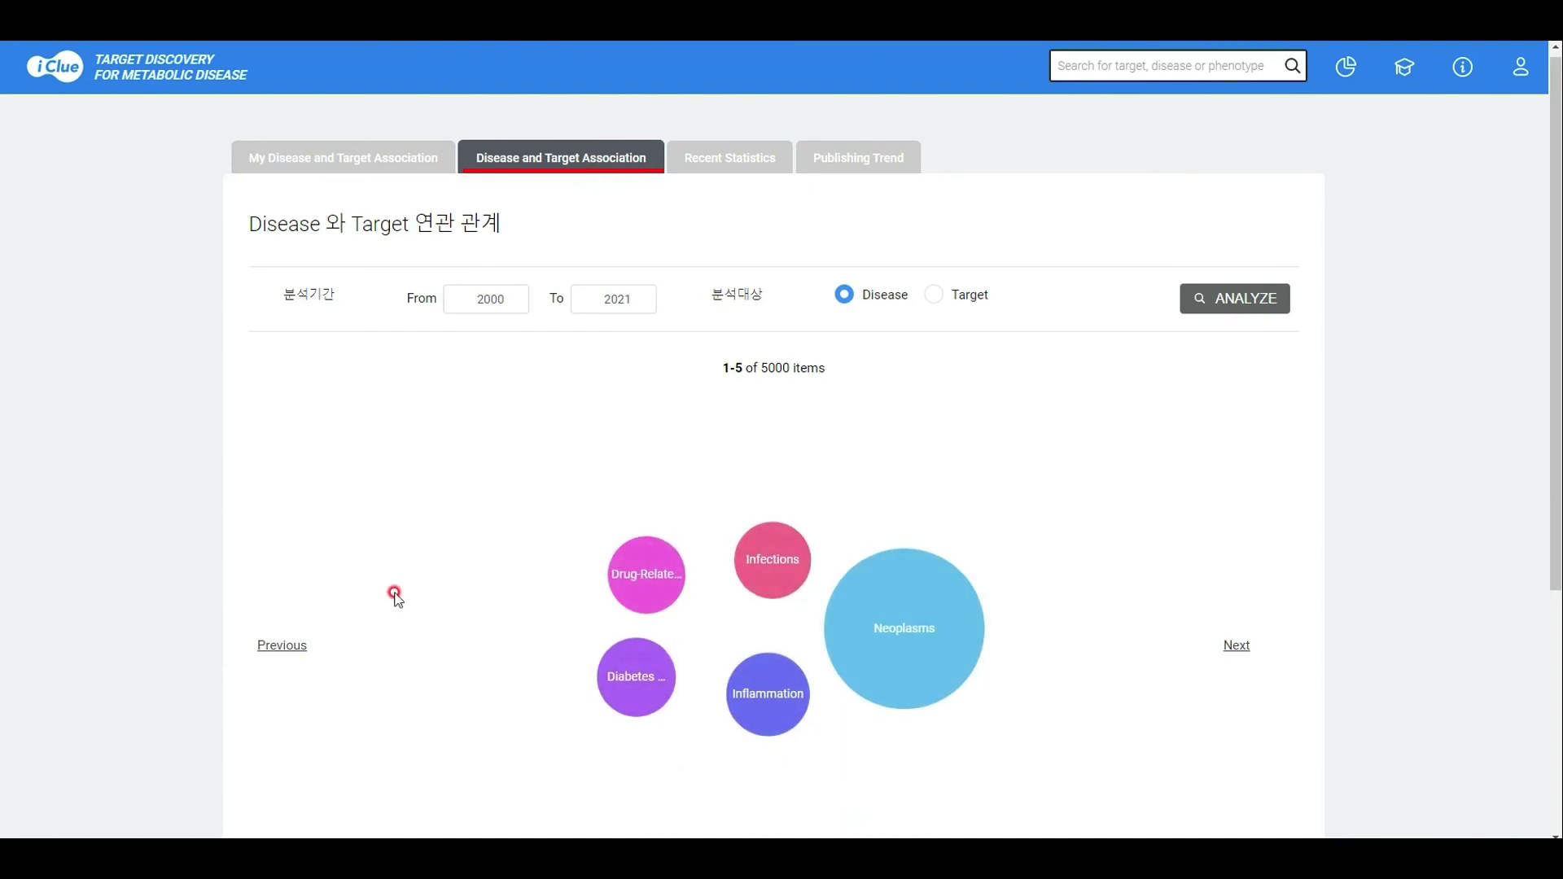
left_click(629, 682)
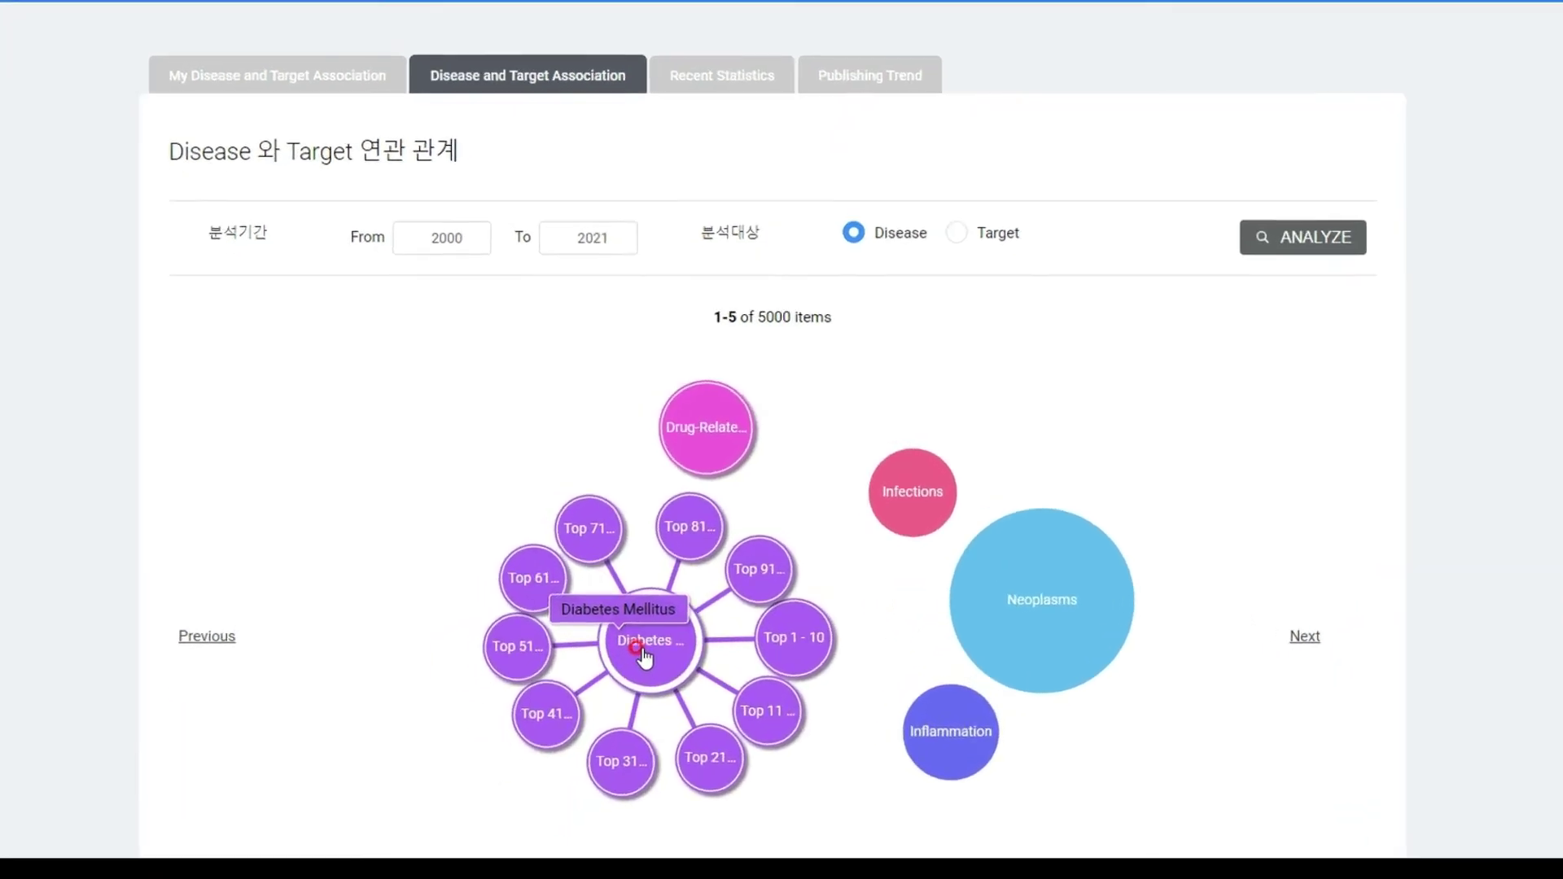
left_click(804, 638)
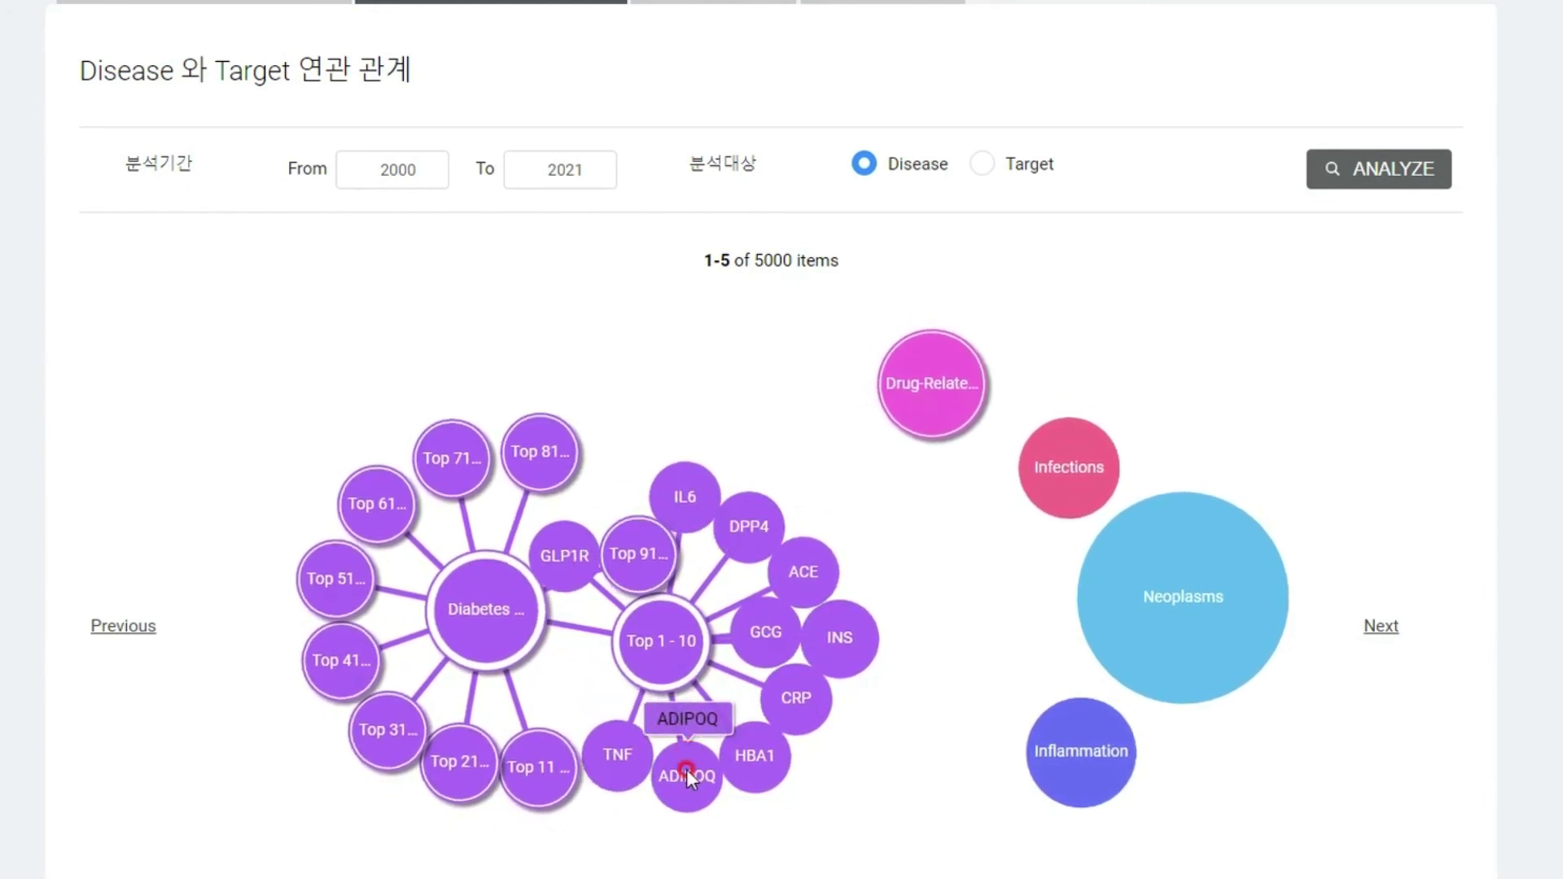
left_click(527, 771)
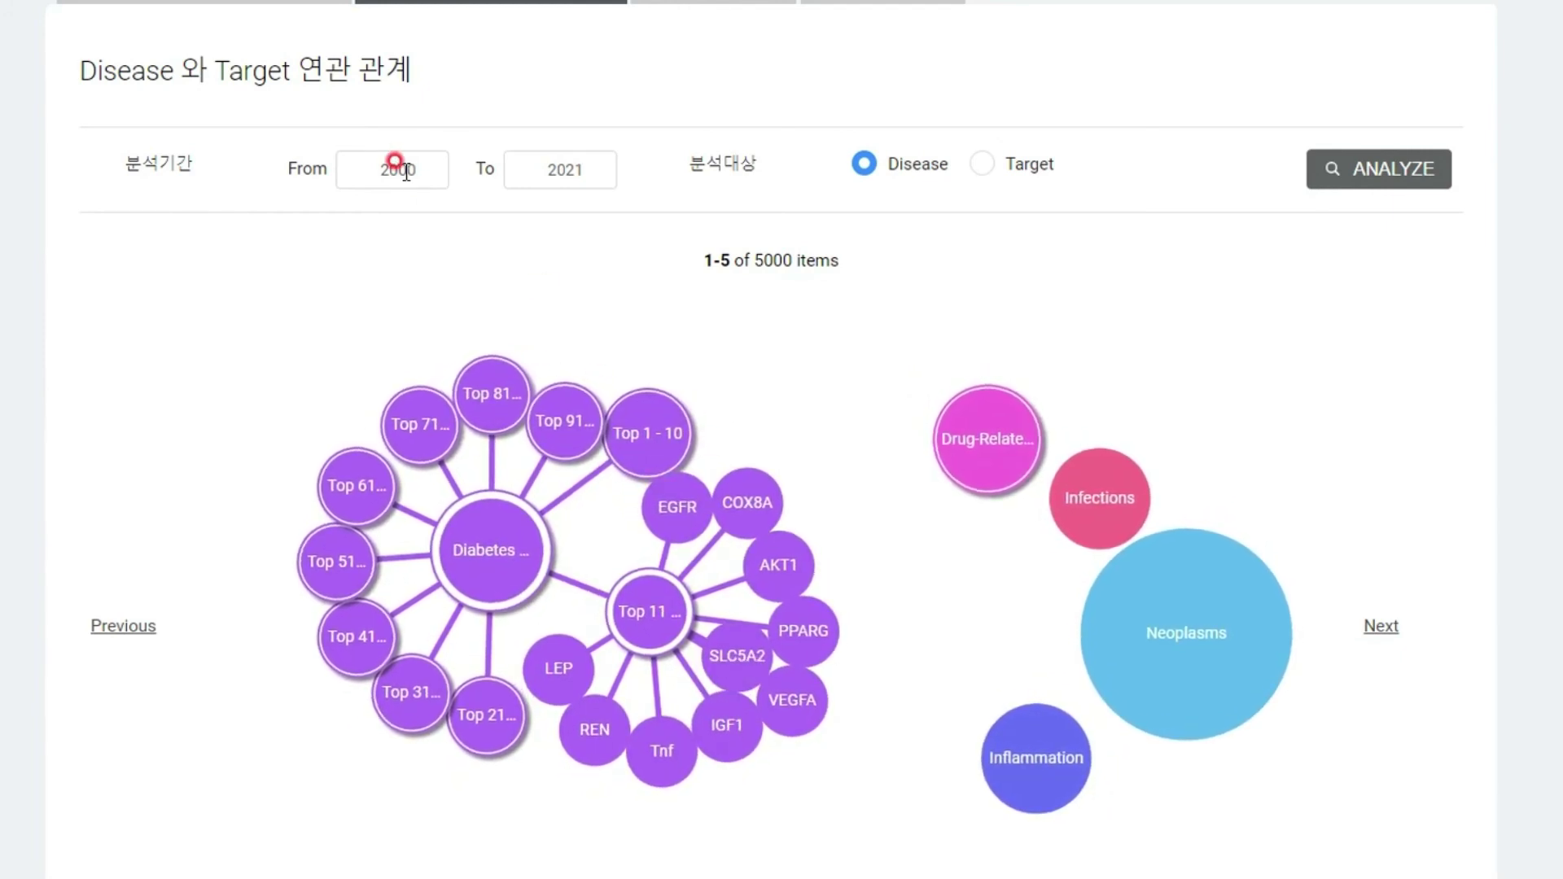
- Set the analysis period to 2021 through 2021 and rerun the disease analysis
left_click(363, 171)
left_click(501, 201)
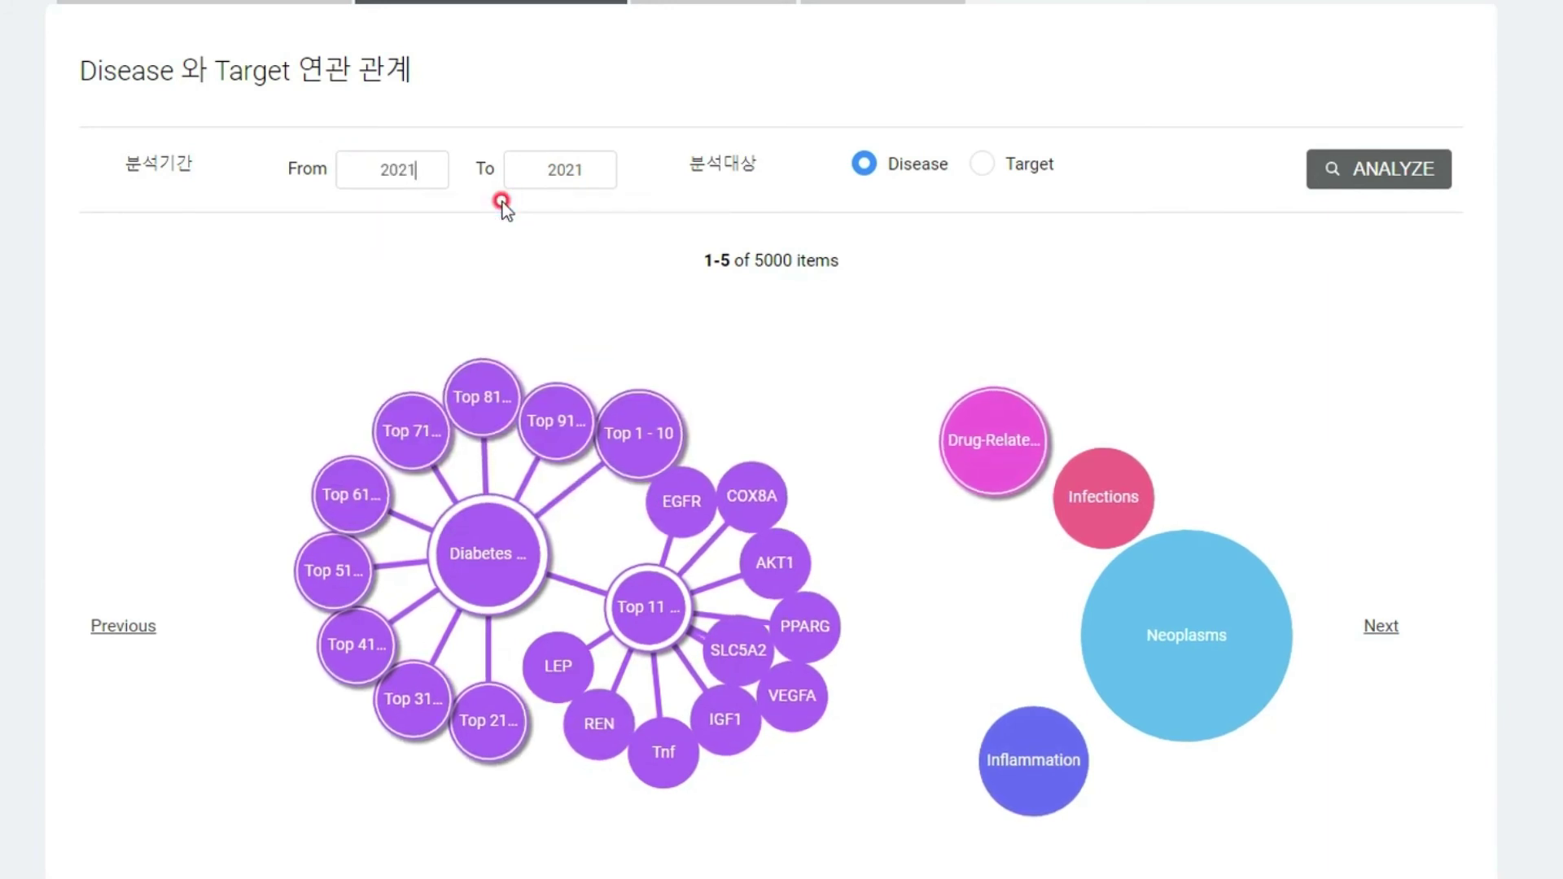
left_click(584, 171)
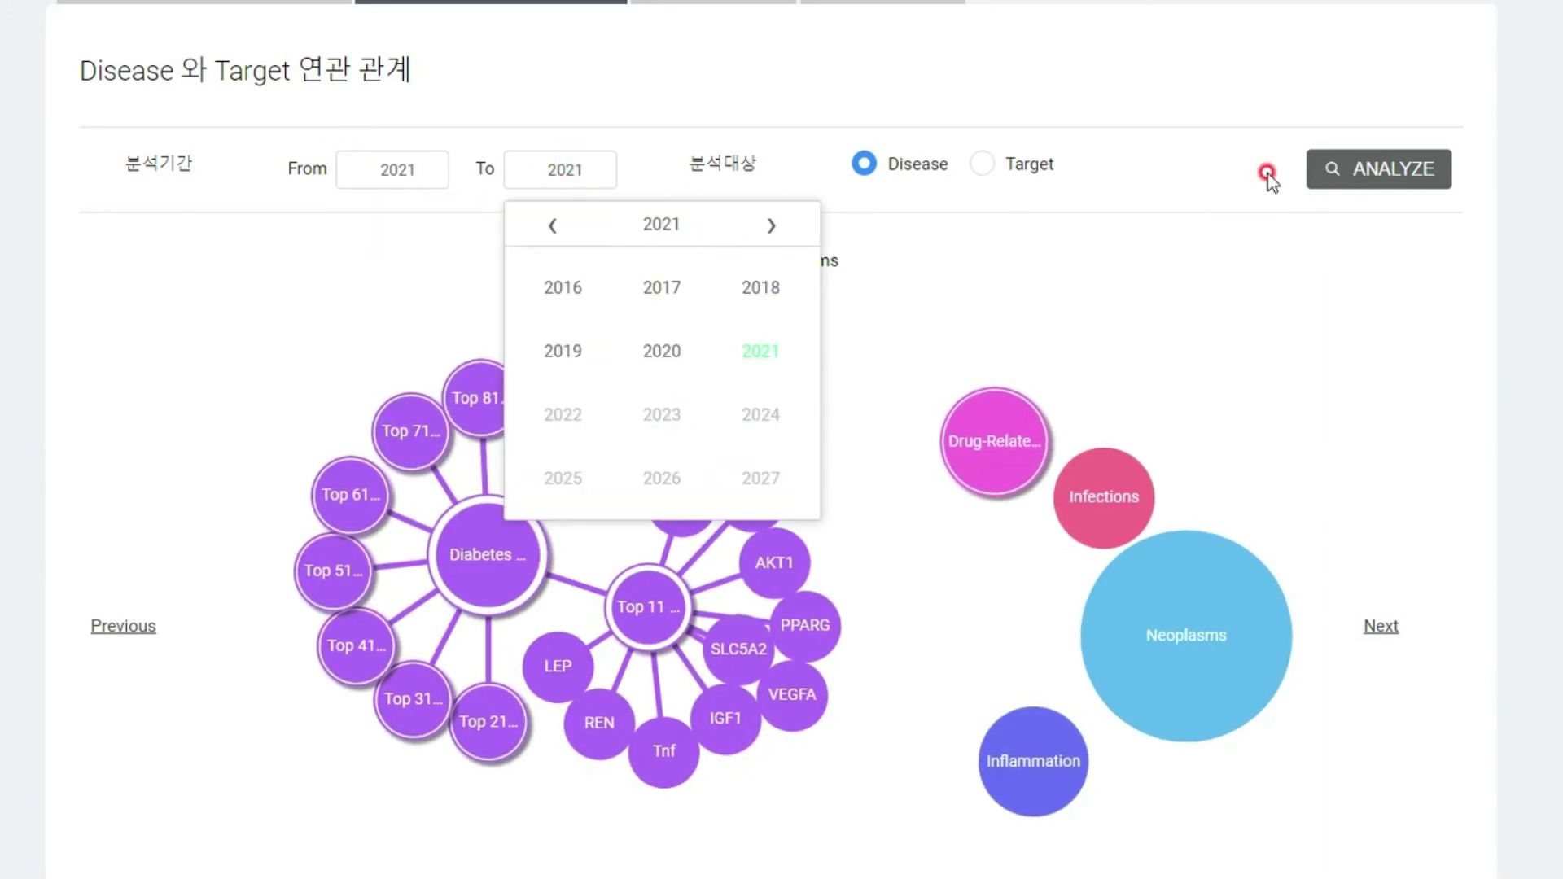
left_click(1390, 169)
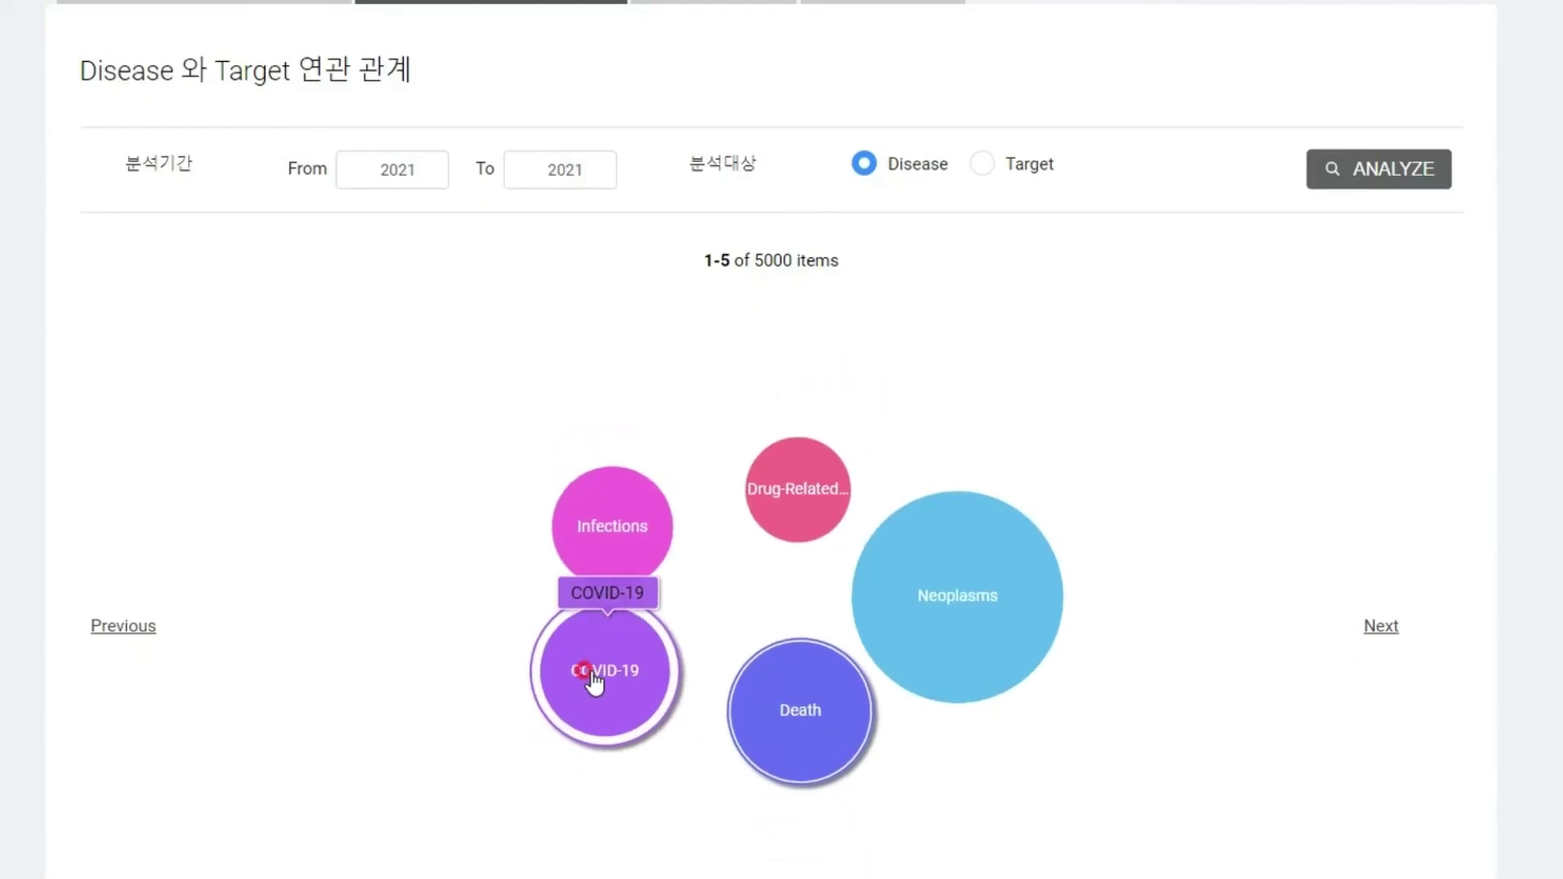
- Show the next group of diseases and inspect the Top 1 - 10 targets of Diabetes Mellitus
left_click(1381, 626)
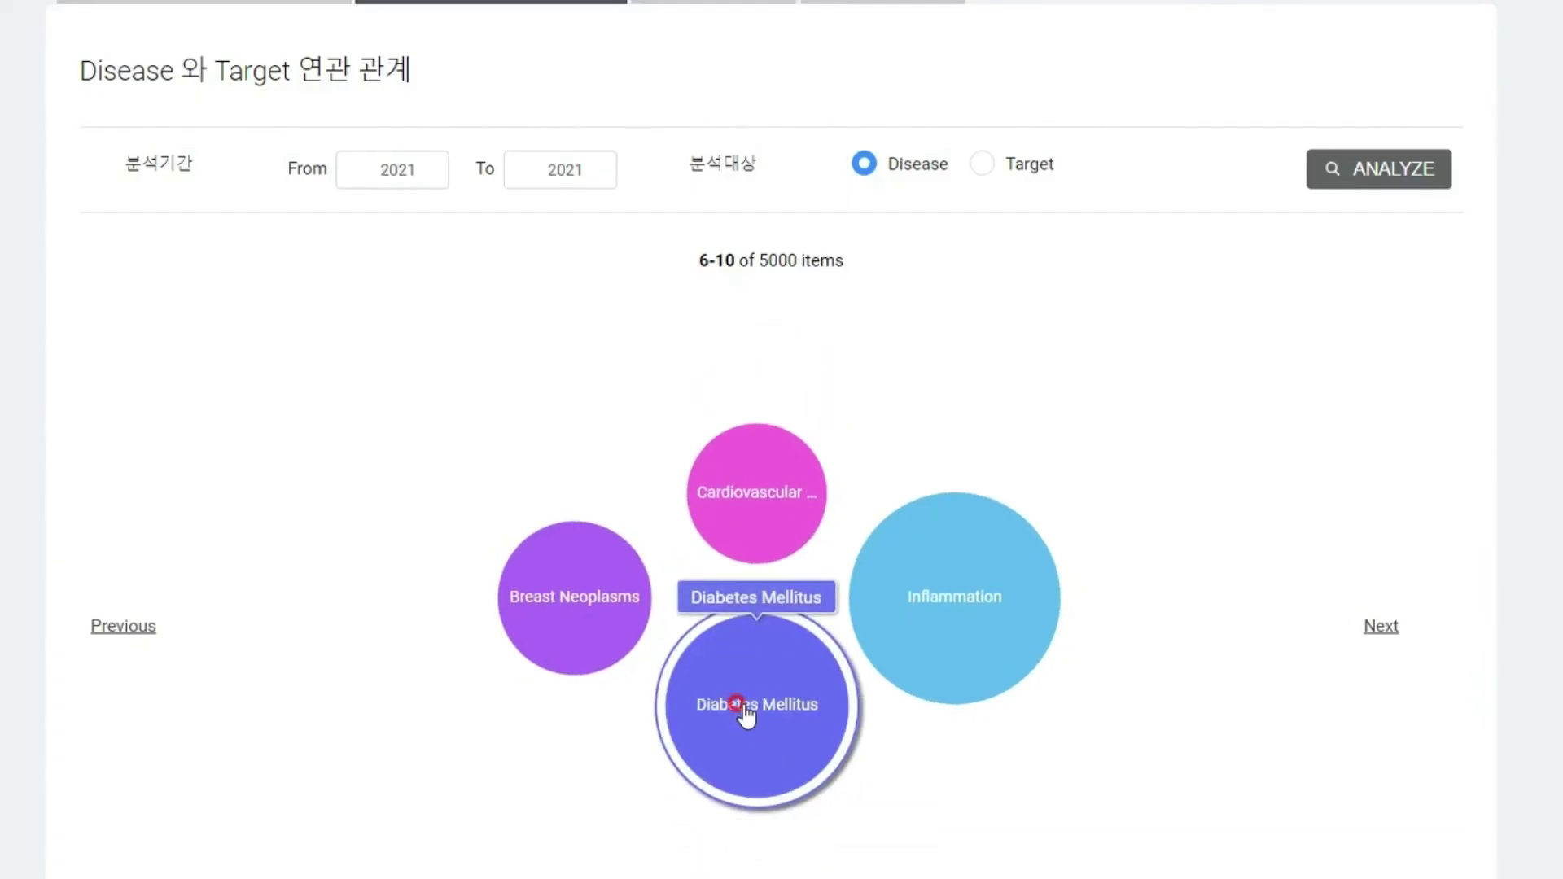
left_click(743, 715)
left_click(743, 707)
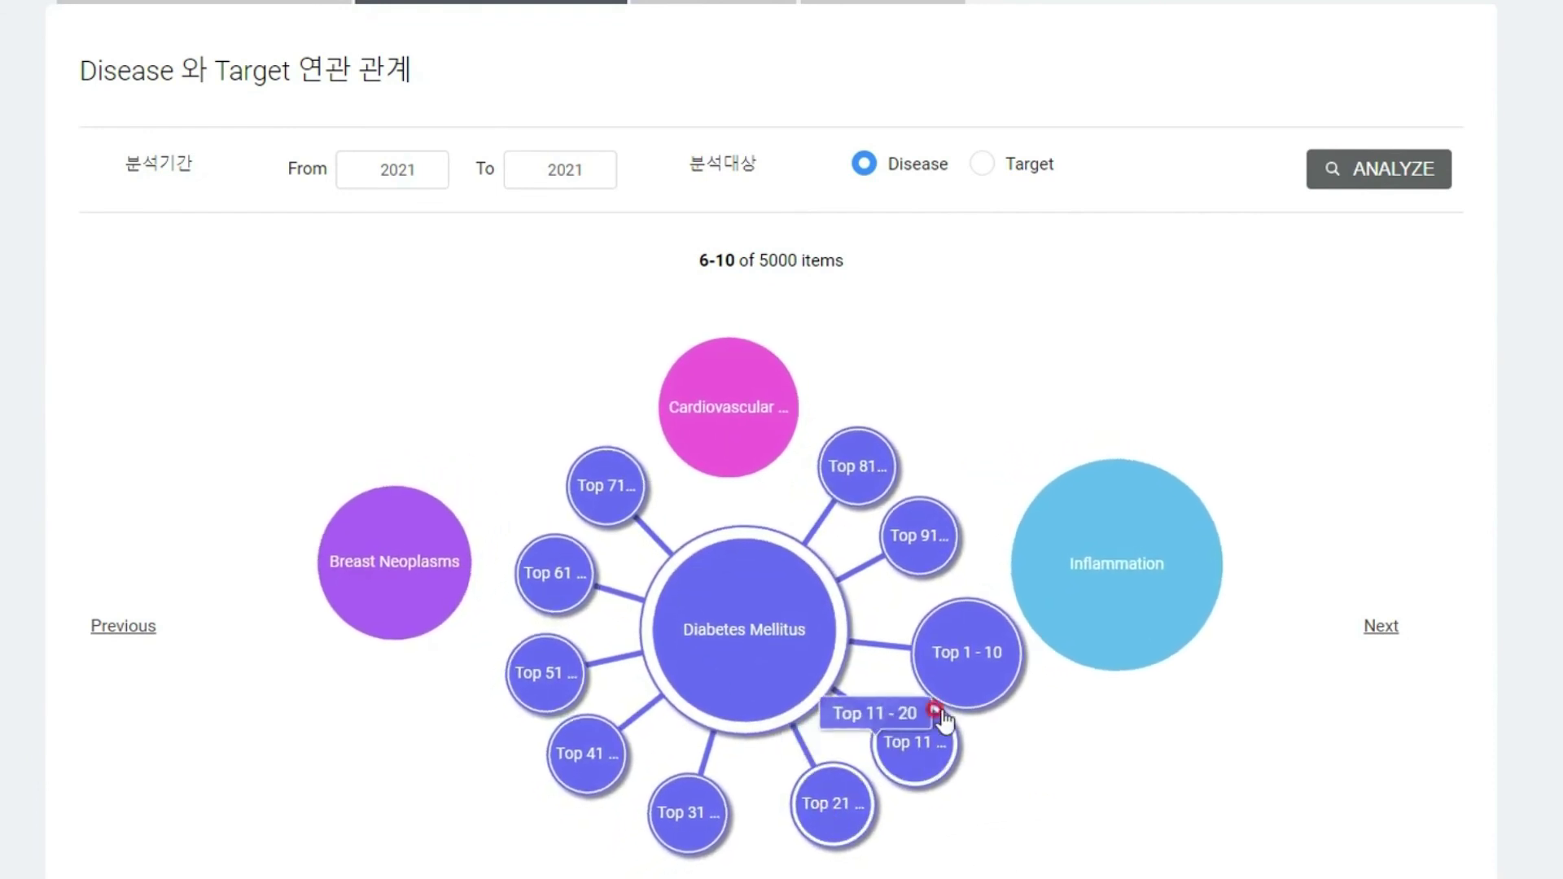
left_click(960, 649)
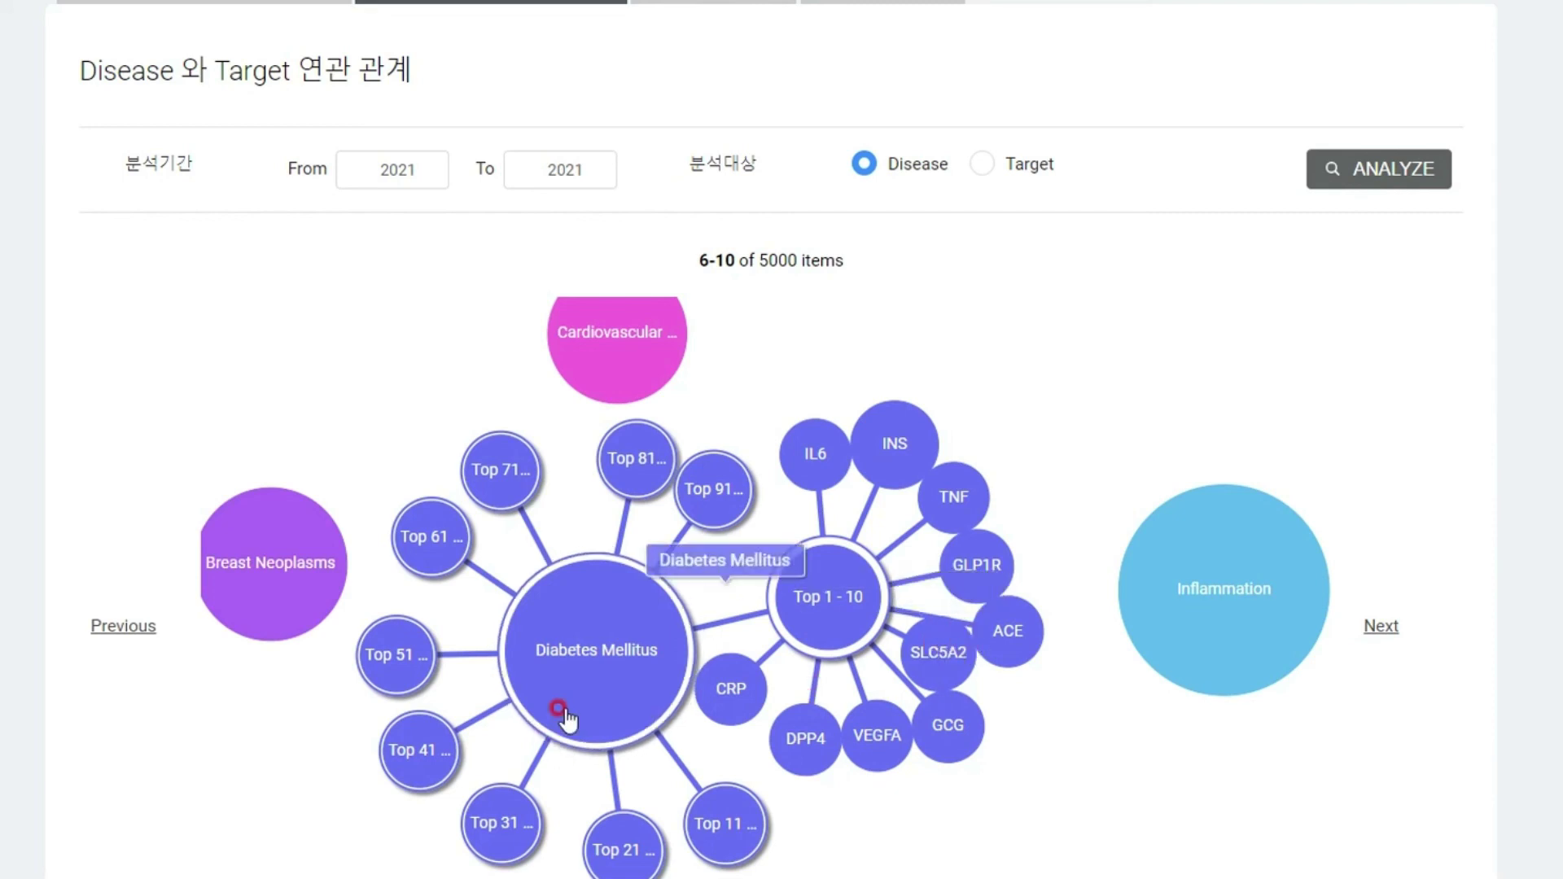
left_click(615, 656)
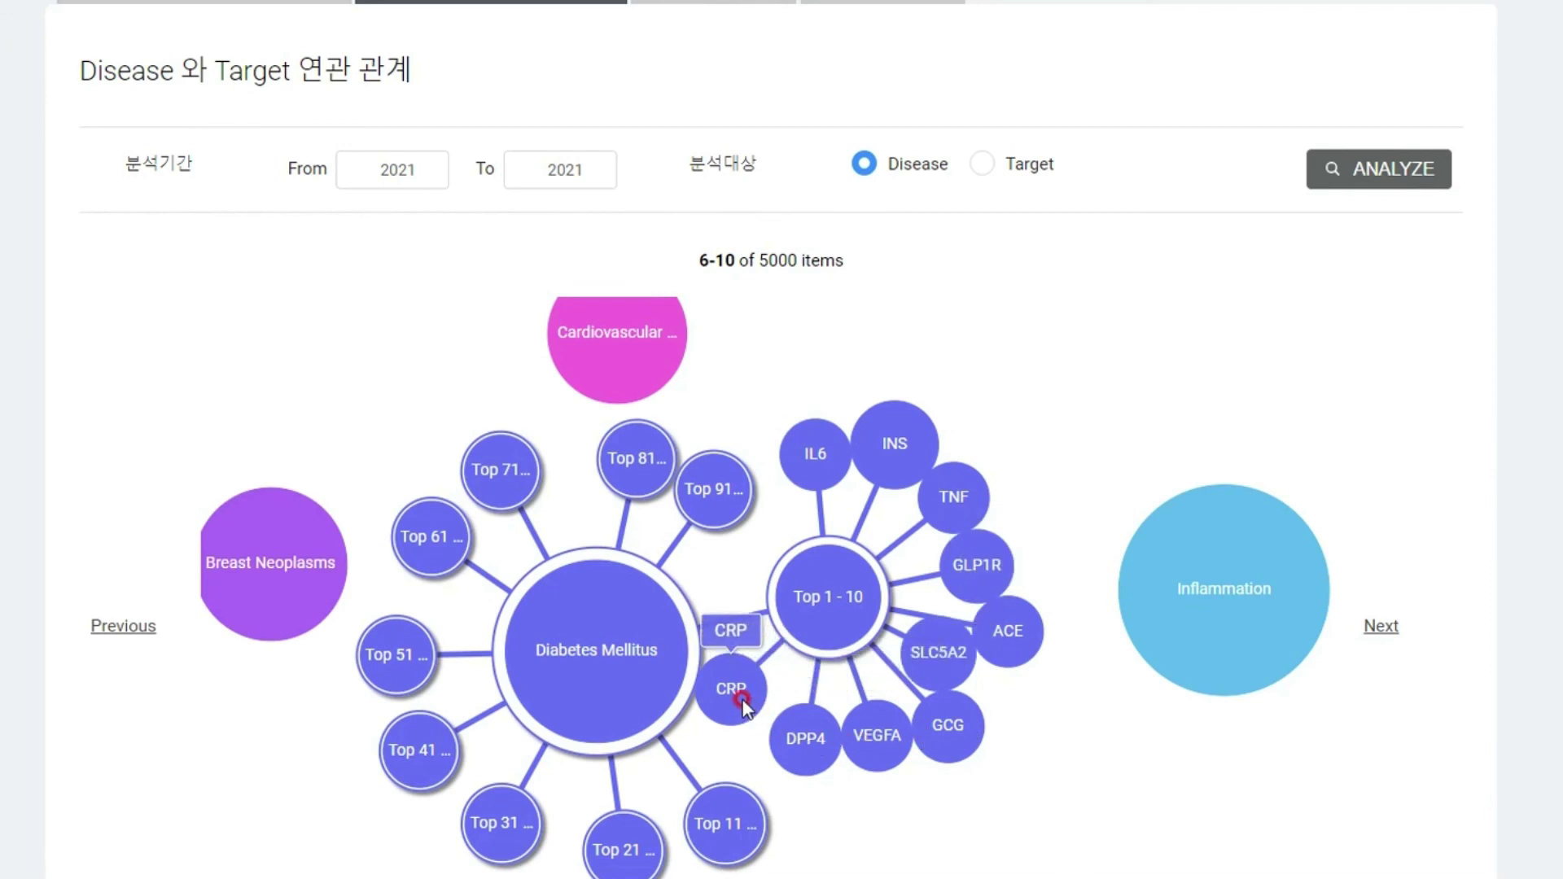
- Change the analysis subject from Disease to Target and rerun the analysis
left_click(963, 158)
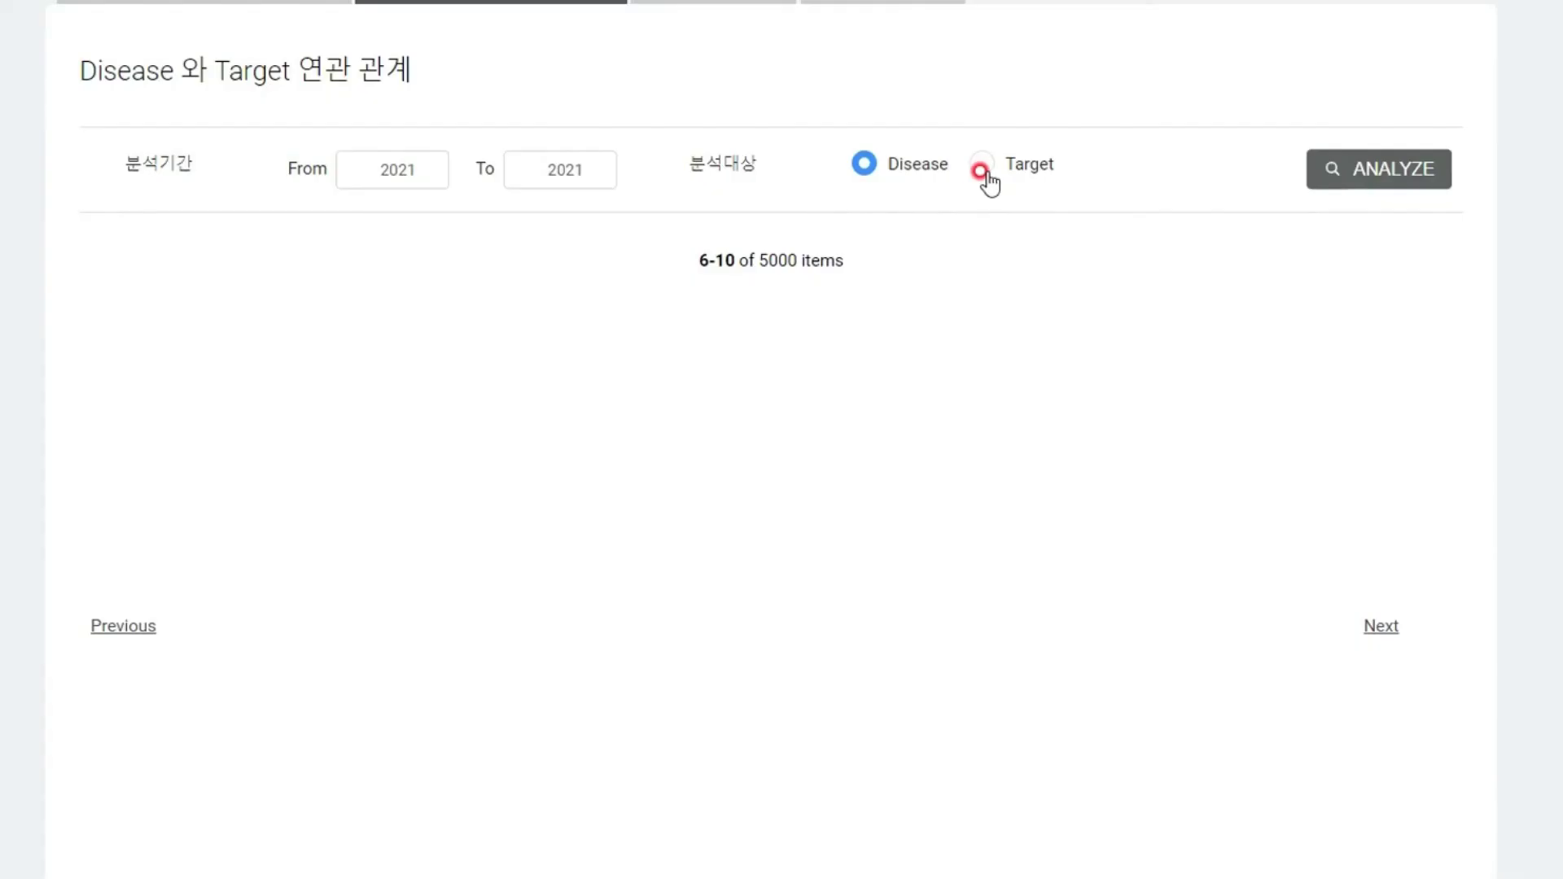
left_click(981, 162)
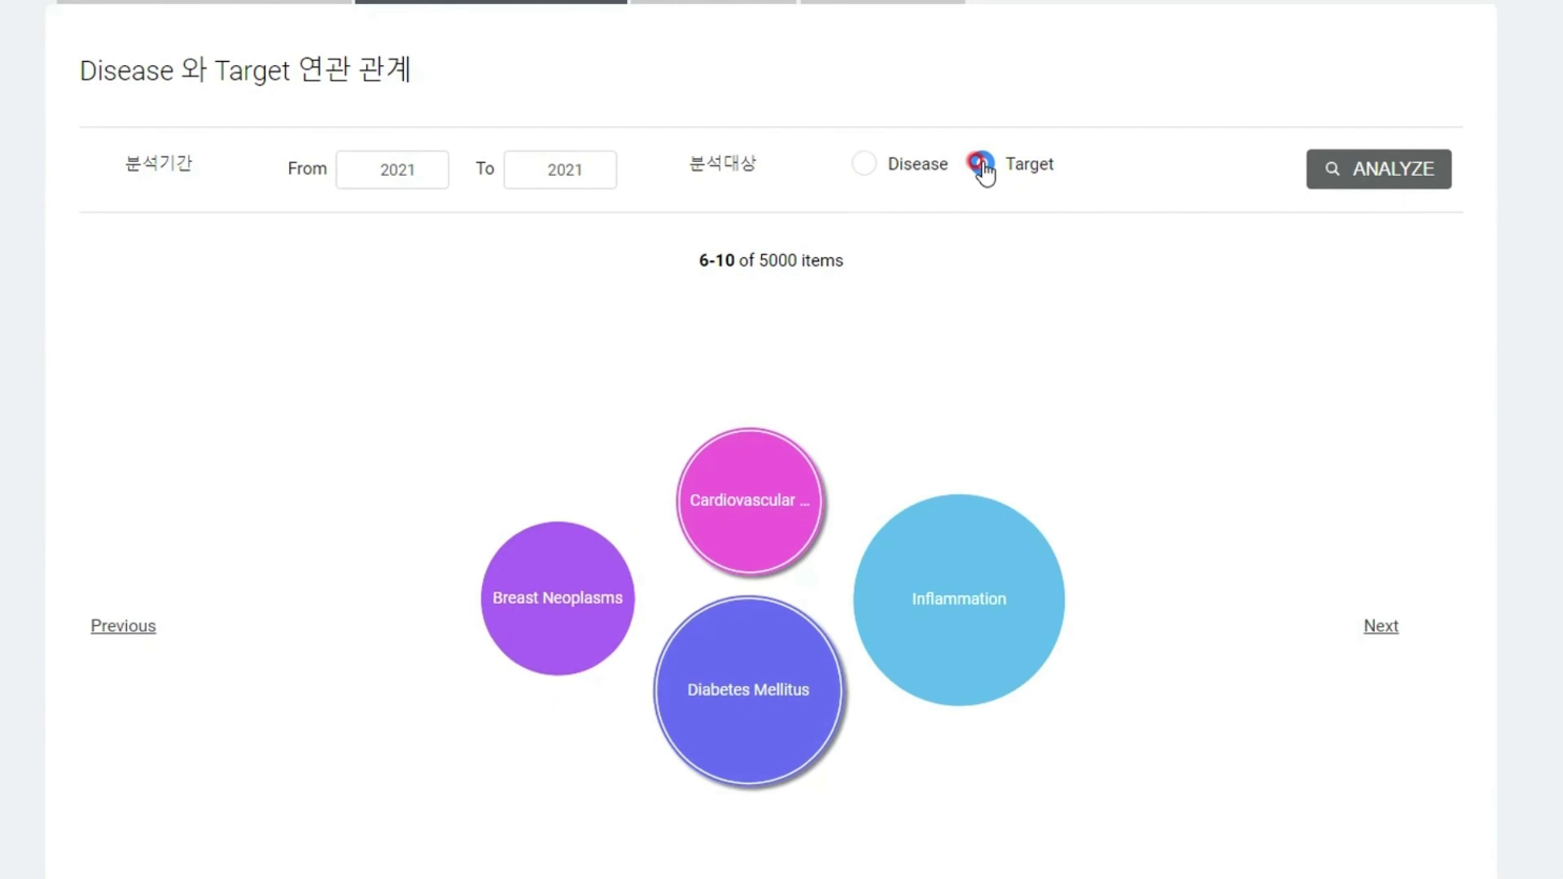
left_click(1427, 173)
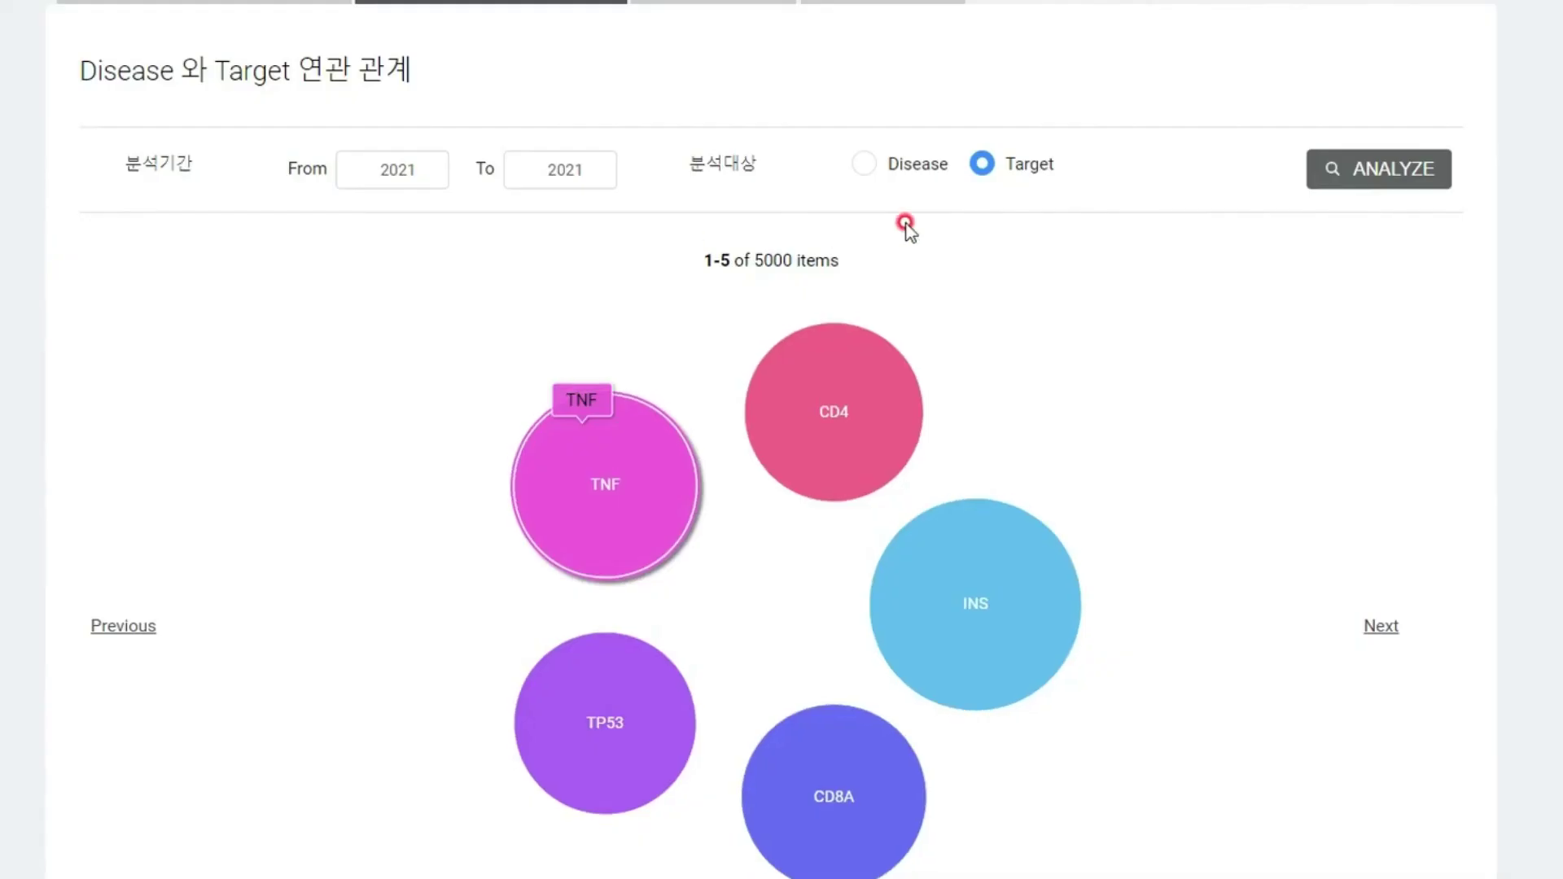
left_click(859, 574)
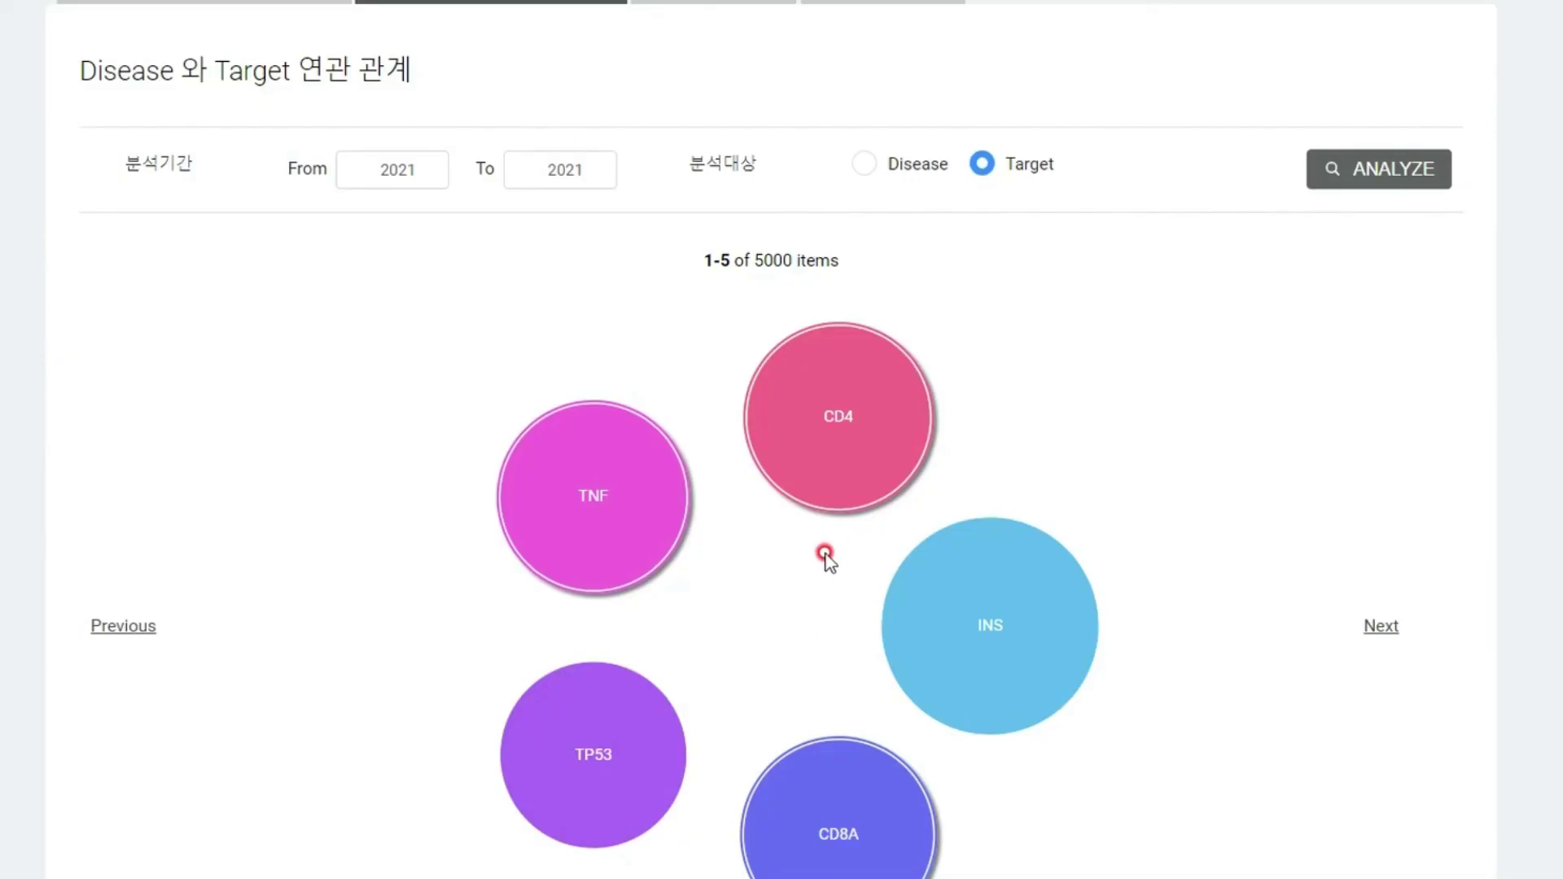
left_click(558, 461)
left_click(584, 761)
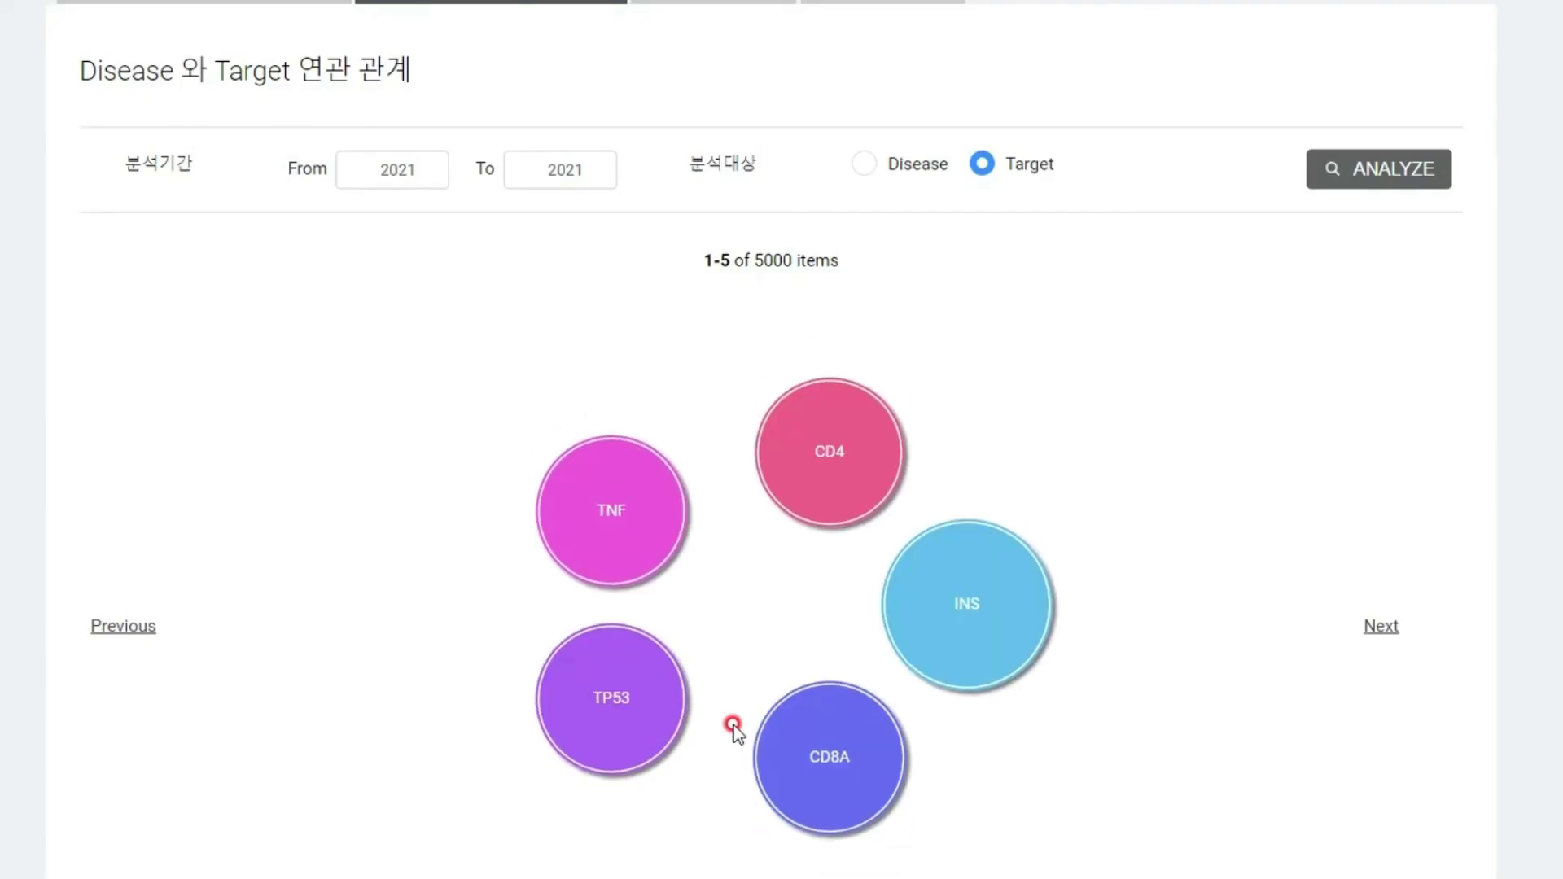
- Expand CD4 into its Top 1 - 10 diseases and list the papers linking it with Infections
left_click(807, 502)
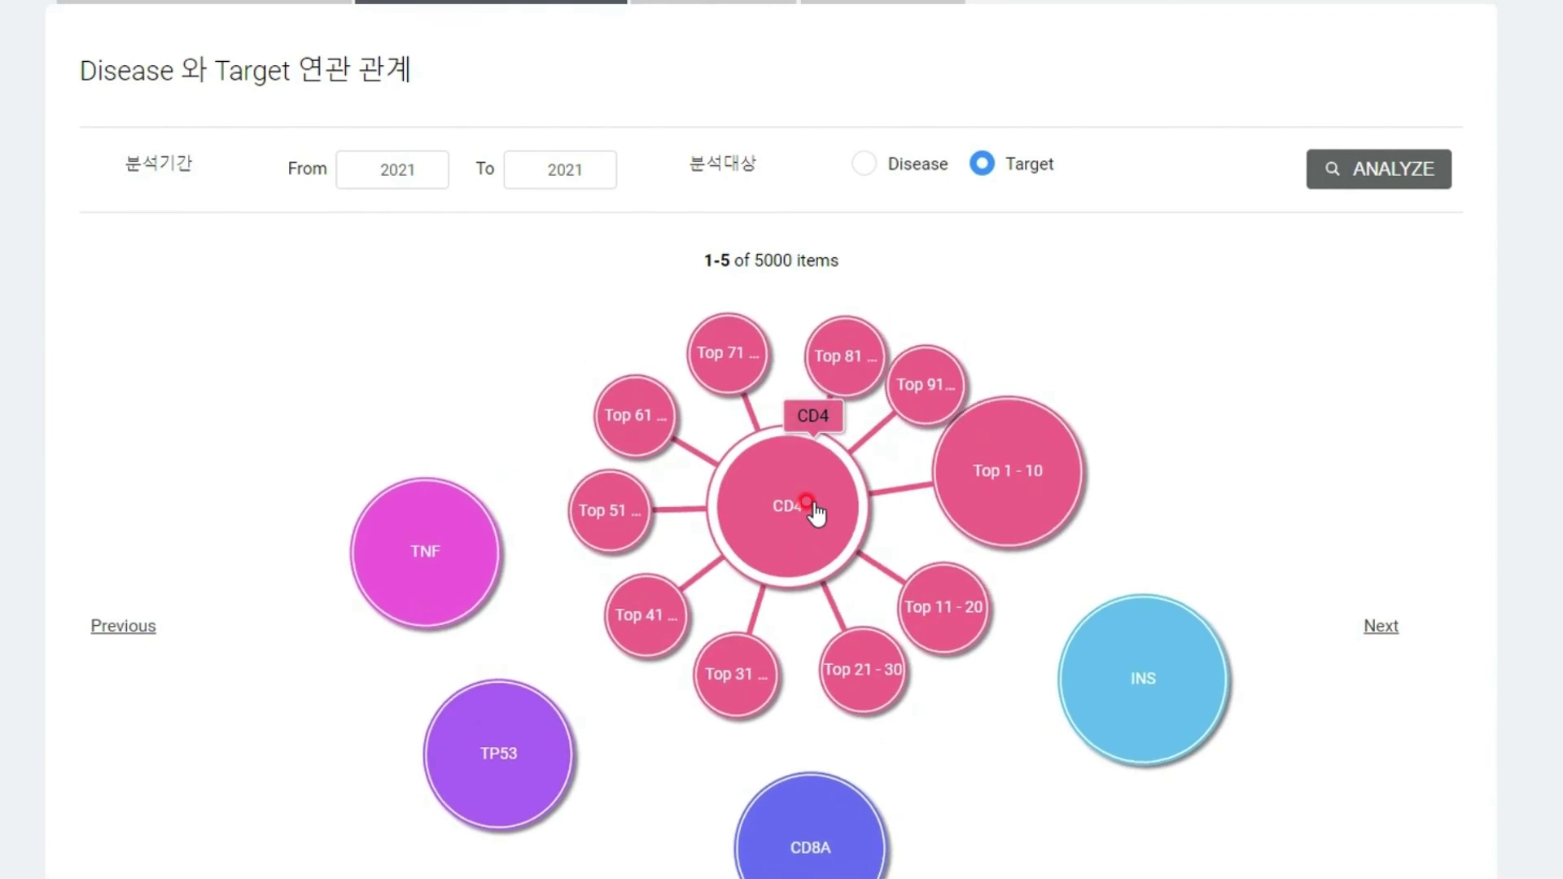
left_click(1038, 491)
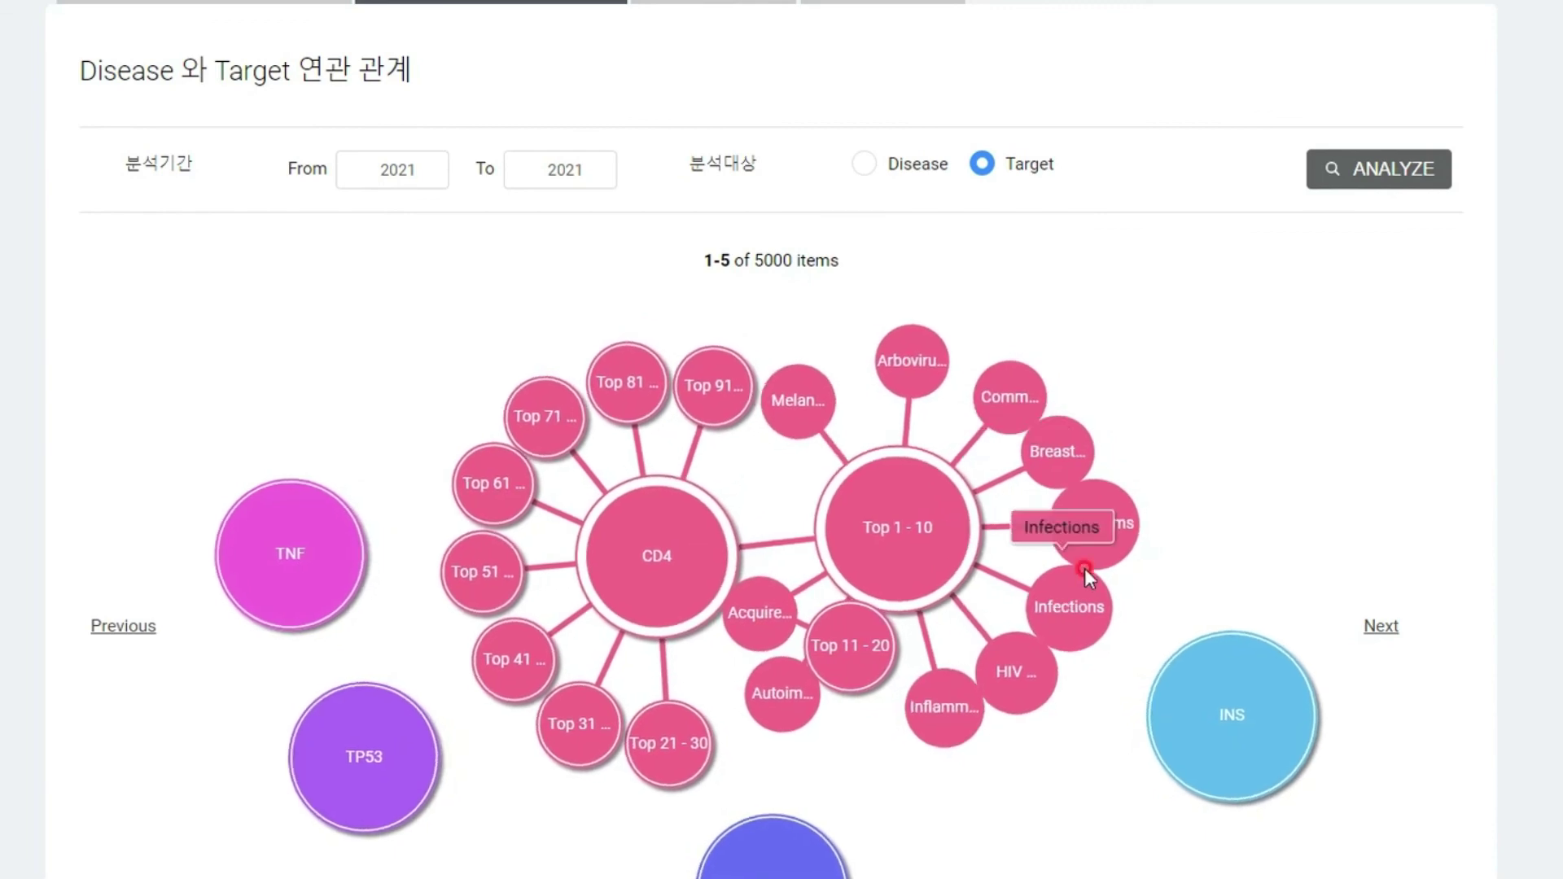
left_click(1062, 608)
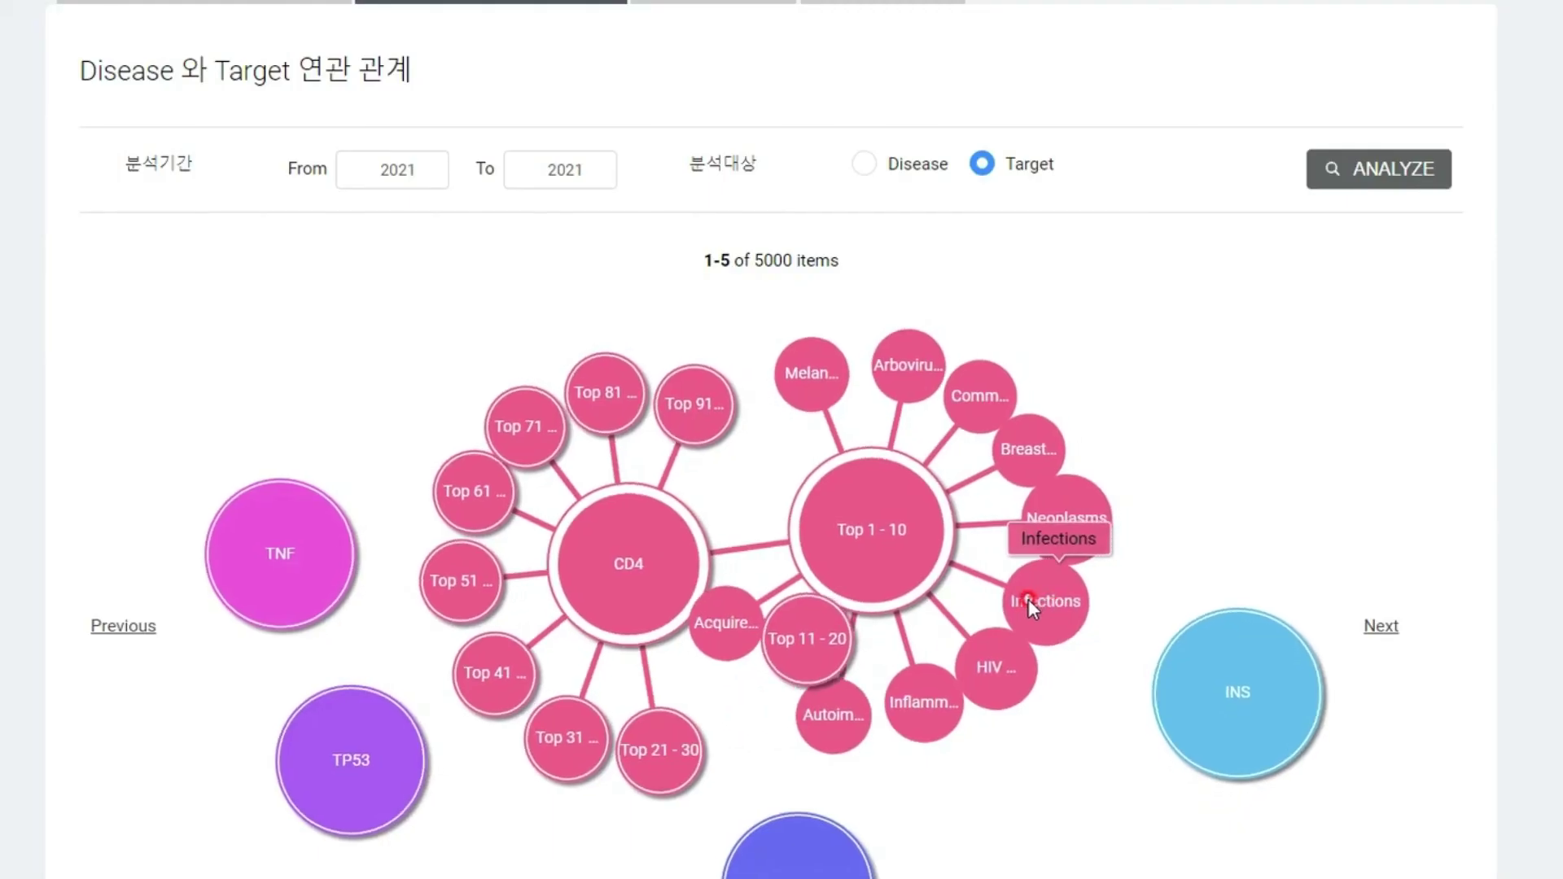
scroll(1029, 601, "down", 3)
scroll(1027, 603, "down", 5)
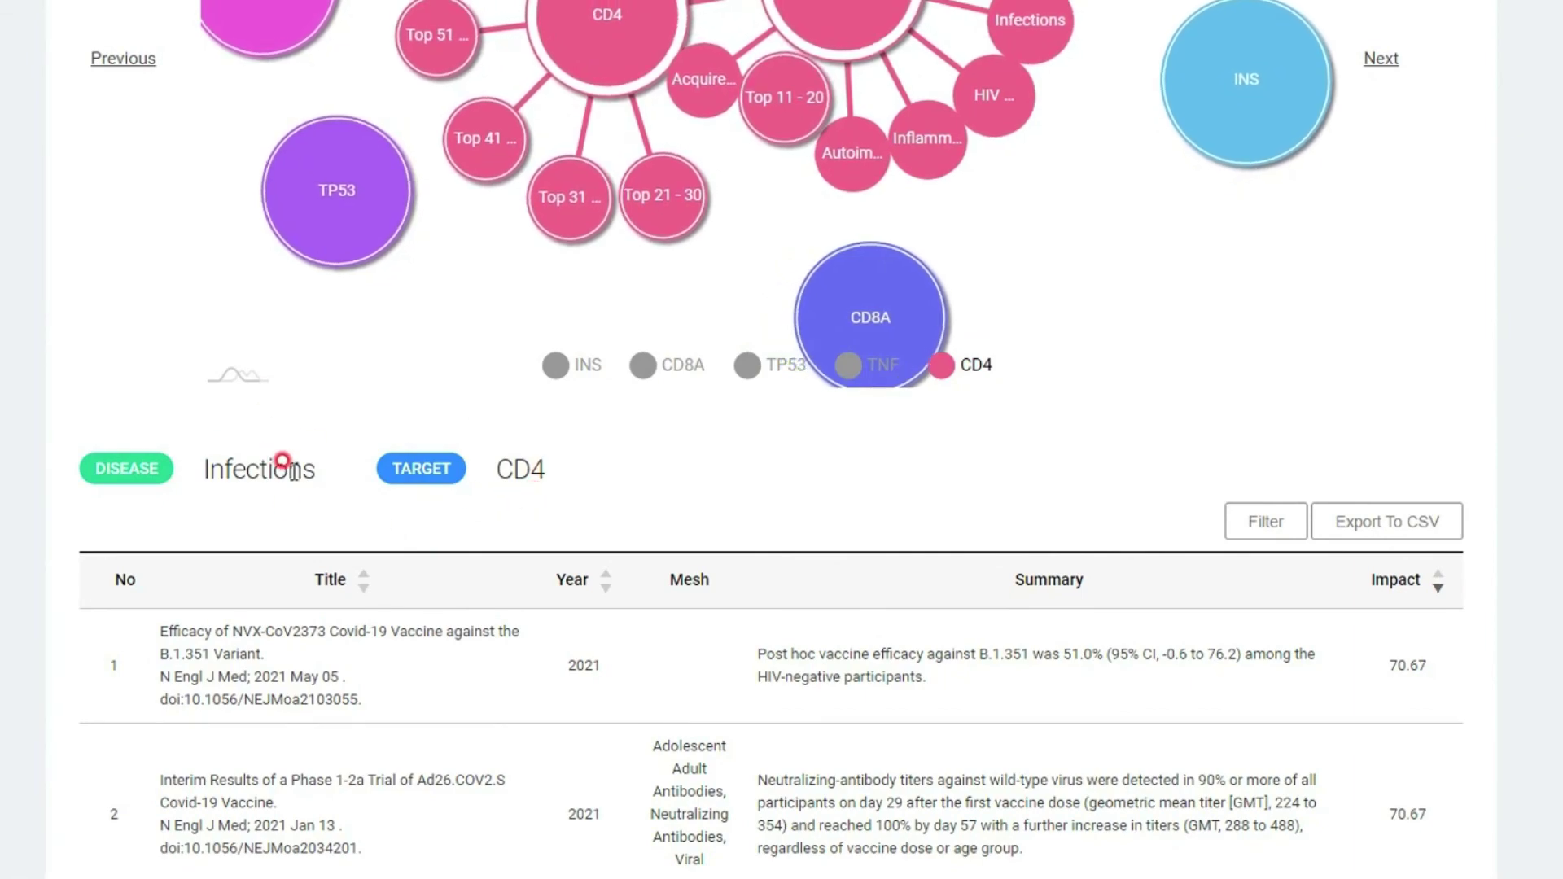
- Review the first page of papers linking Infections with CD4 through to its last entry
scroll(565, 624, "down", 10)
scroll(564, 624, "down", 14)
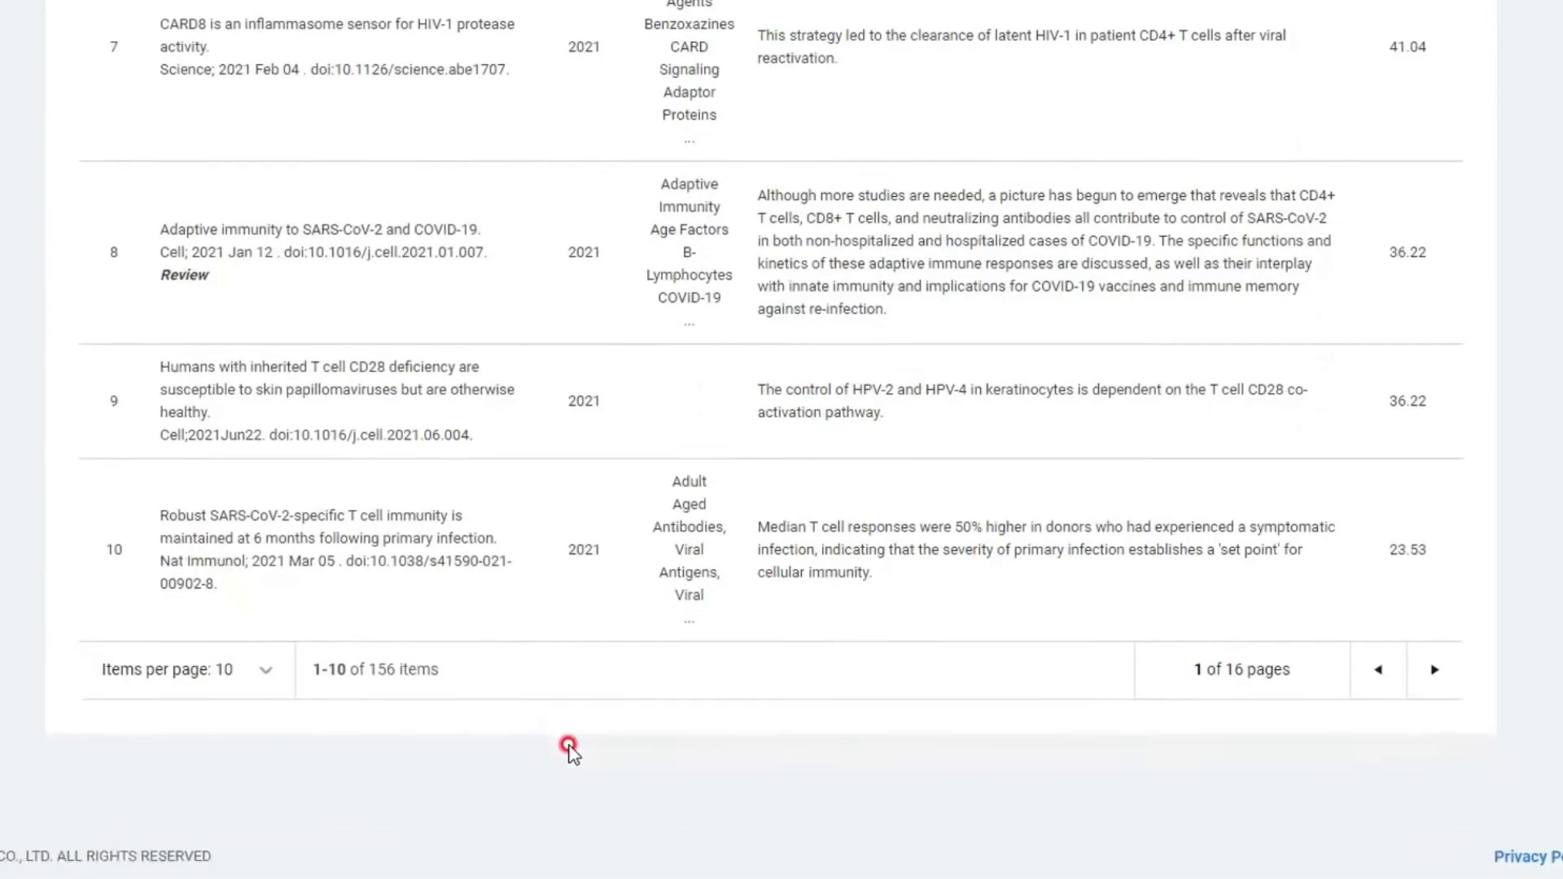
scroll(657, 649, "up", 20)
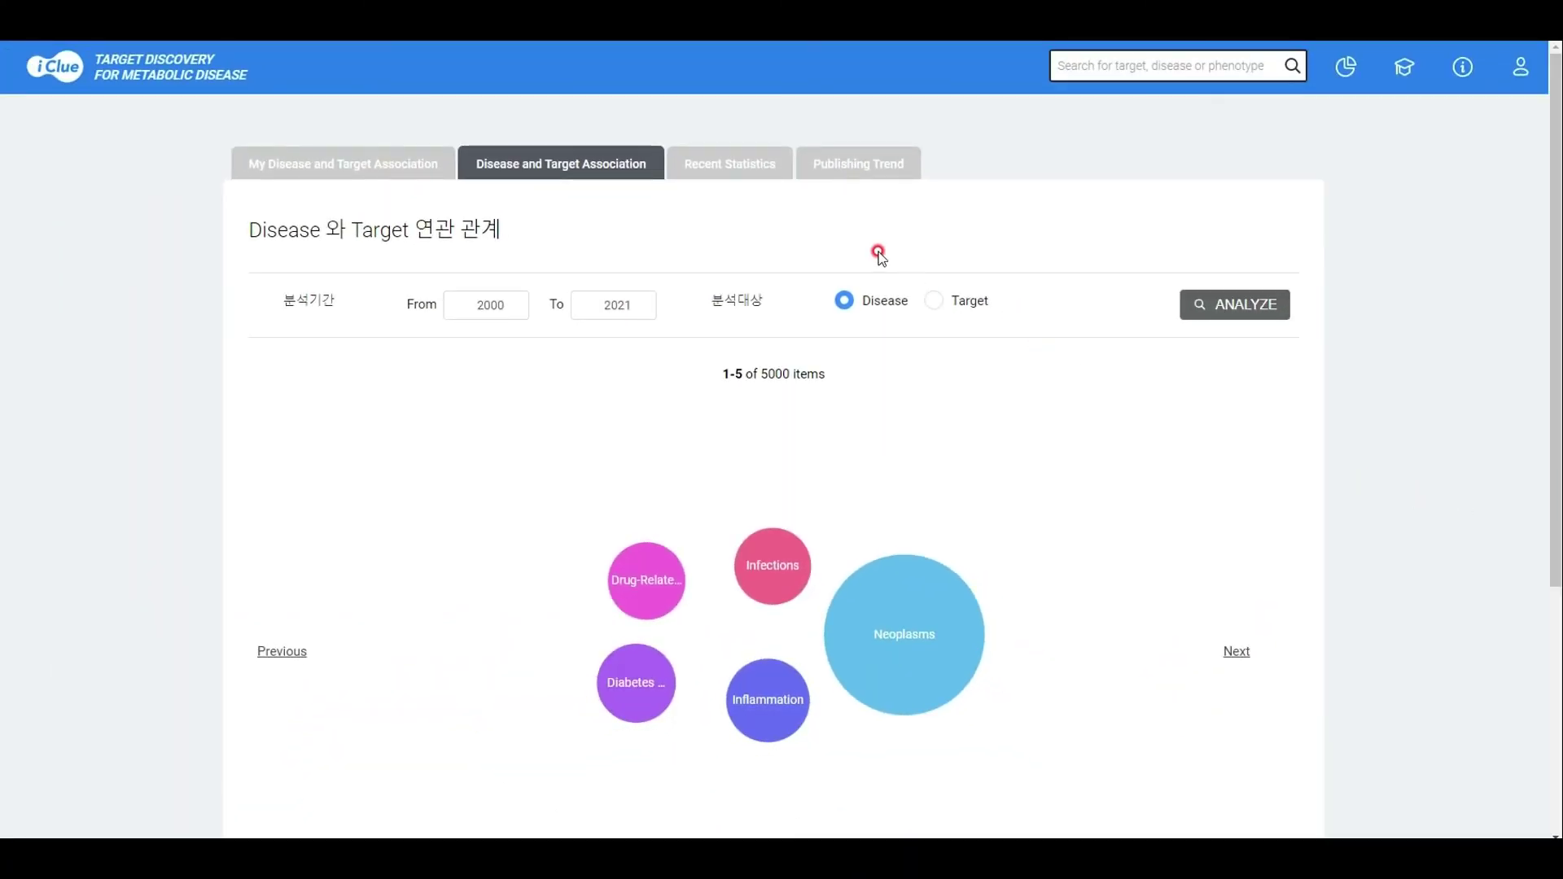
- Show the recent disease and target statistics, set the Accumulation period to Last 3 months, and open its ranking options
left_click(712, 175)
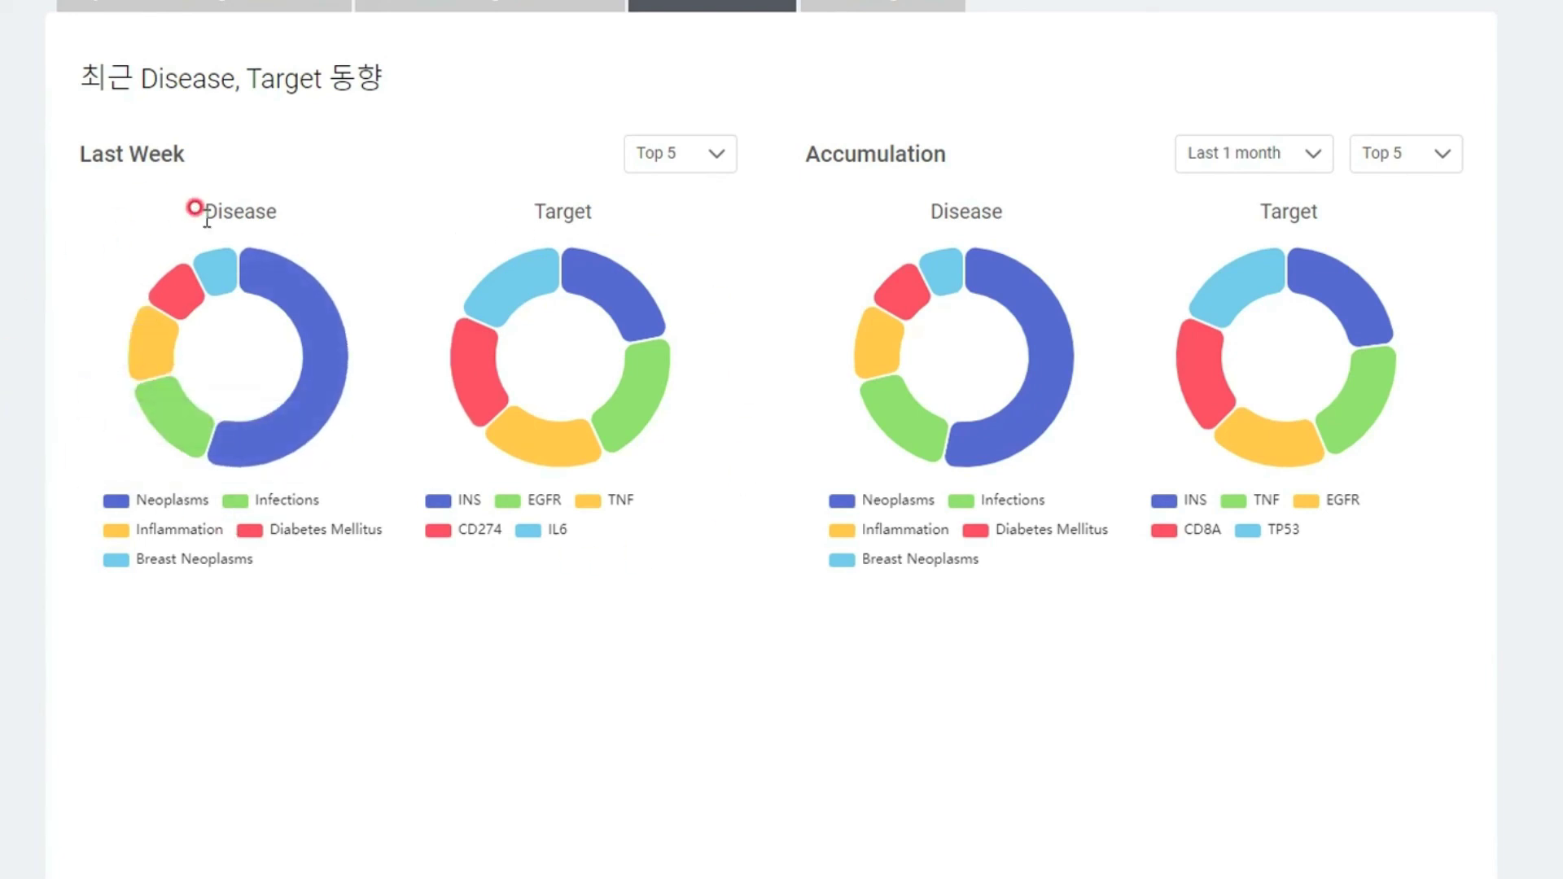
left_click(1269, 154)
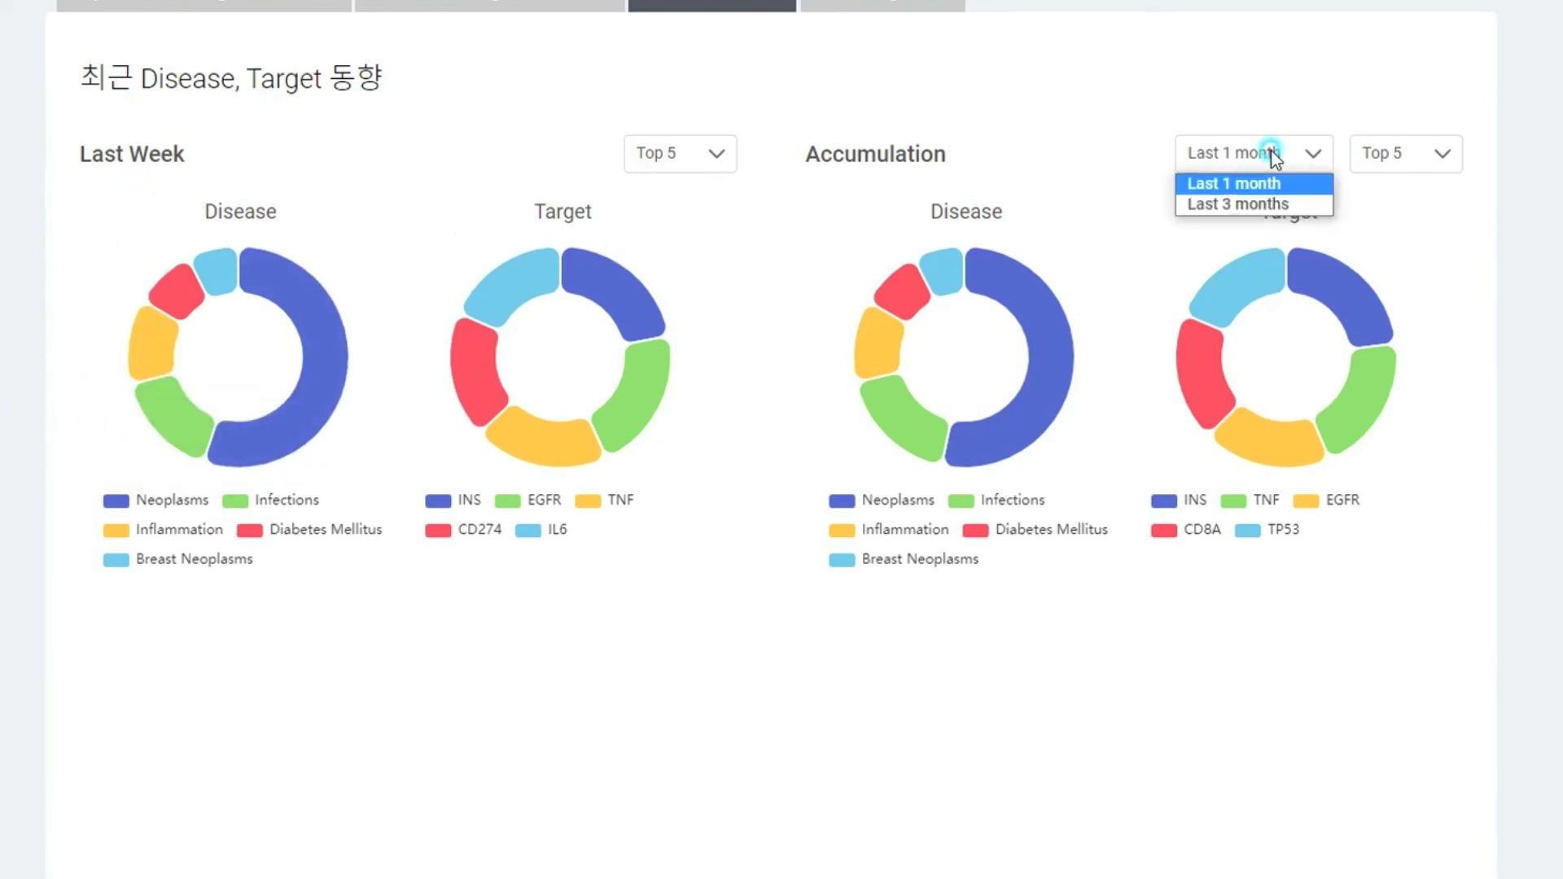
left_click(1264, 207)
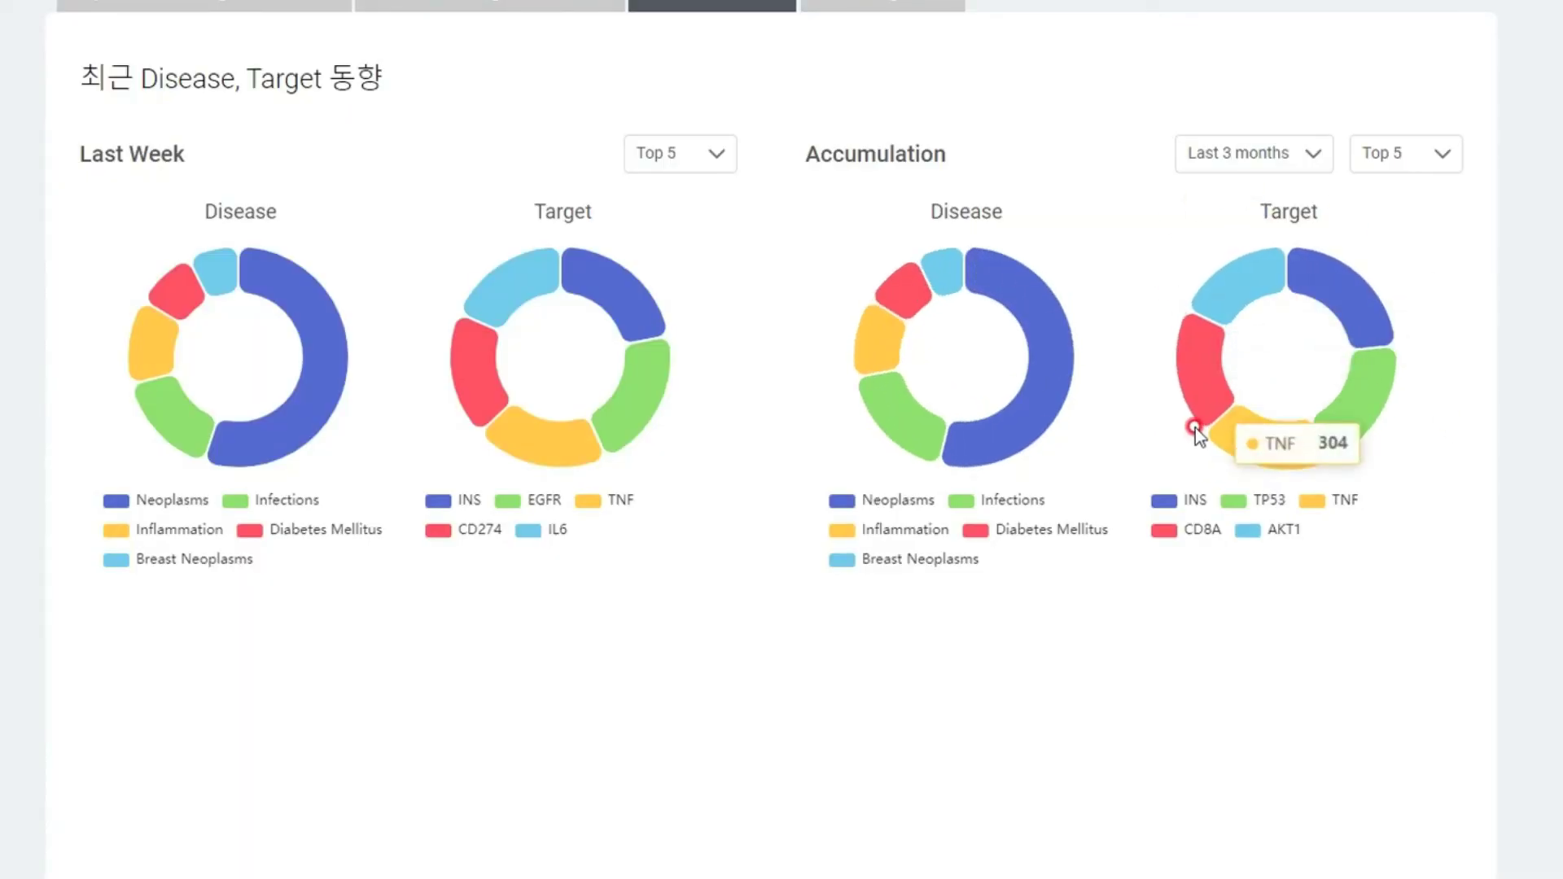
left_click(1394, 154)
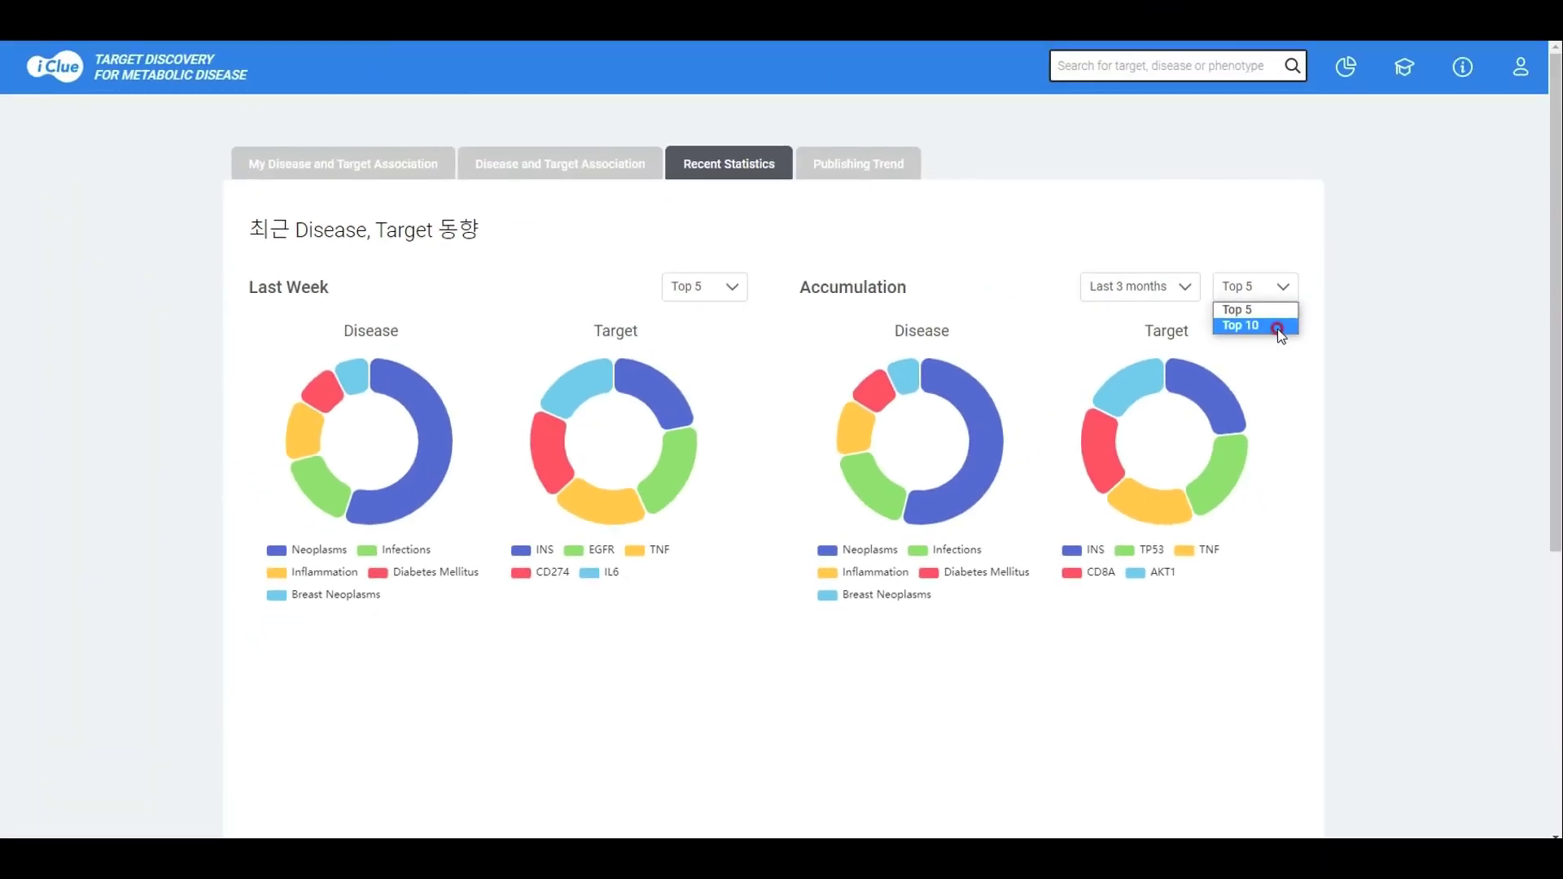
- Show the Publishing Trend of diseases and inspect the paper counts for 2020
left_click(843, 165)
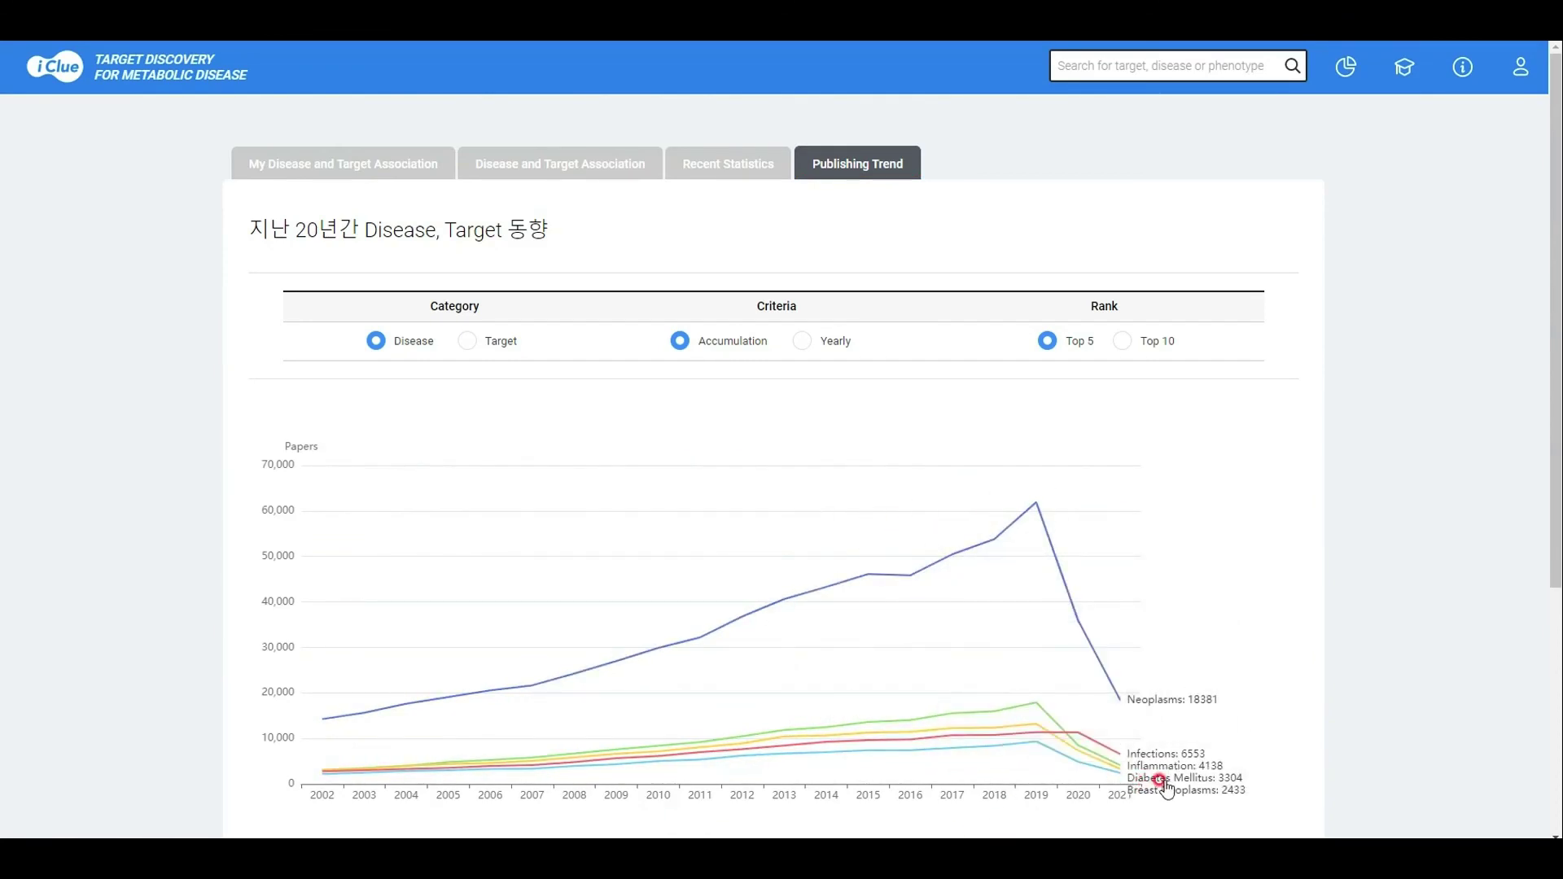
mouse_move(1087, 777)
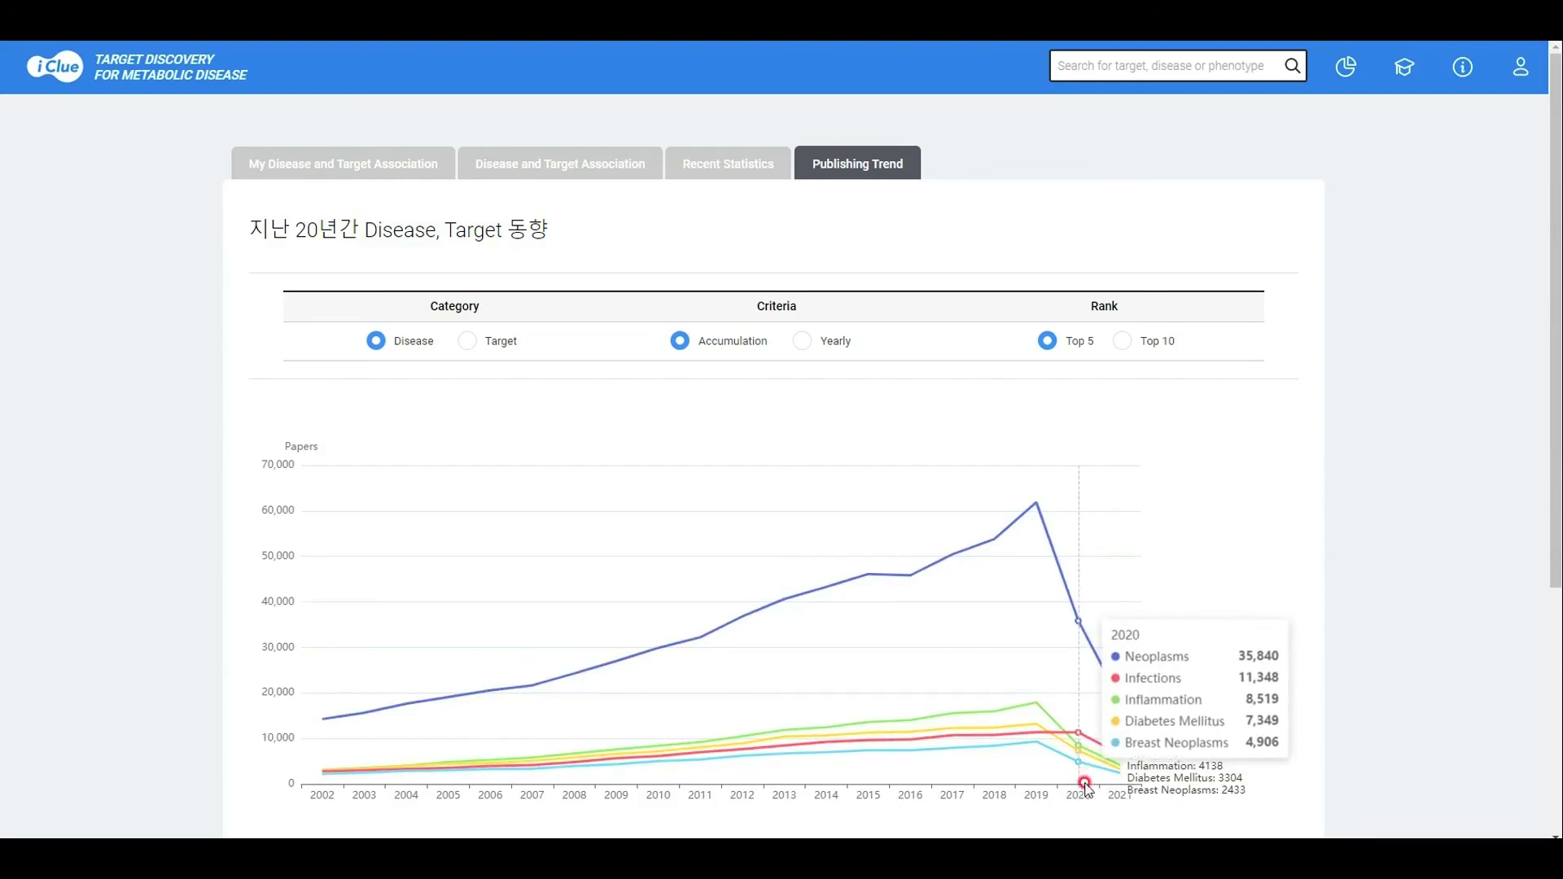